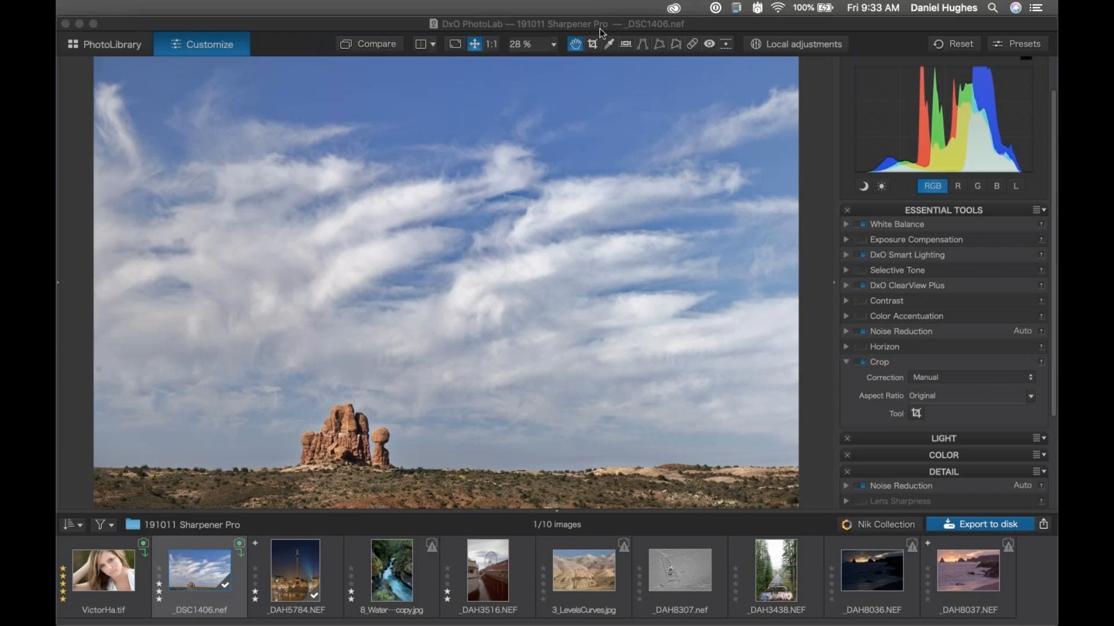
Compare the corrected desert photo _DSC1406.nef with its uncorrected version.
left_click(577, 29)
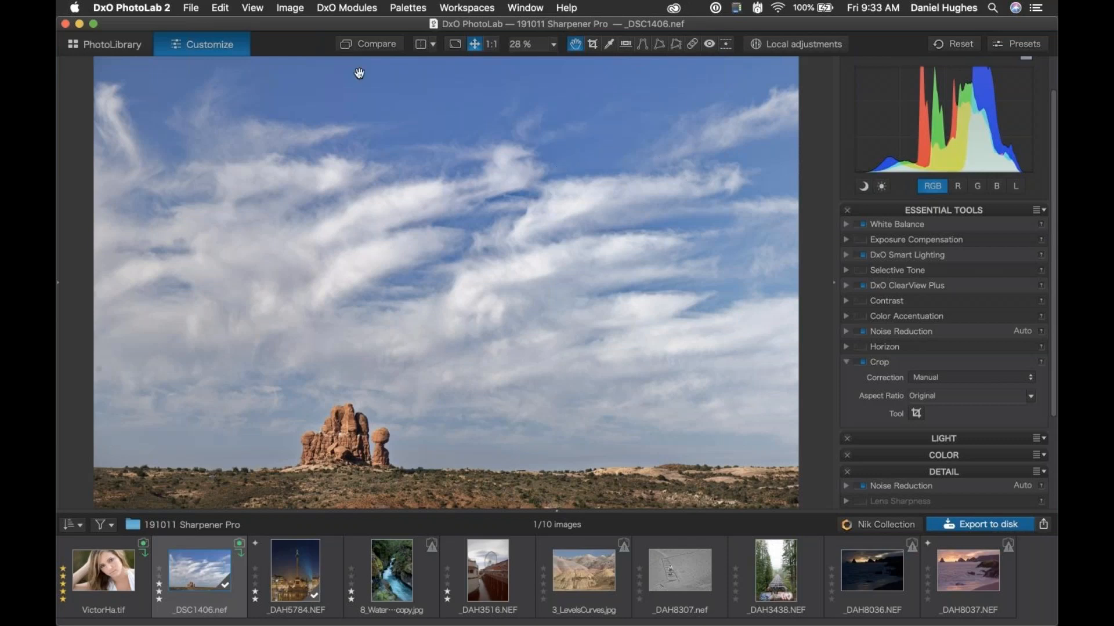
left_click(369, 46)
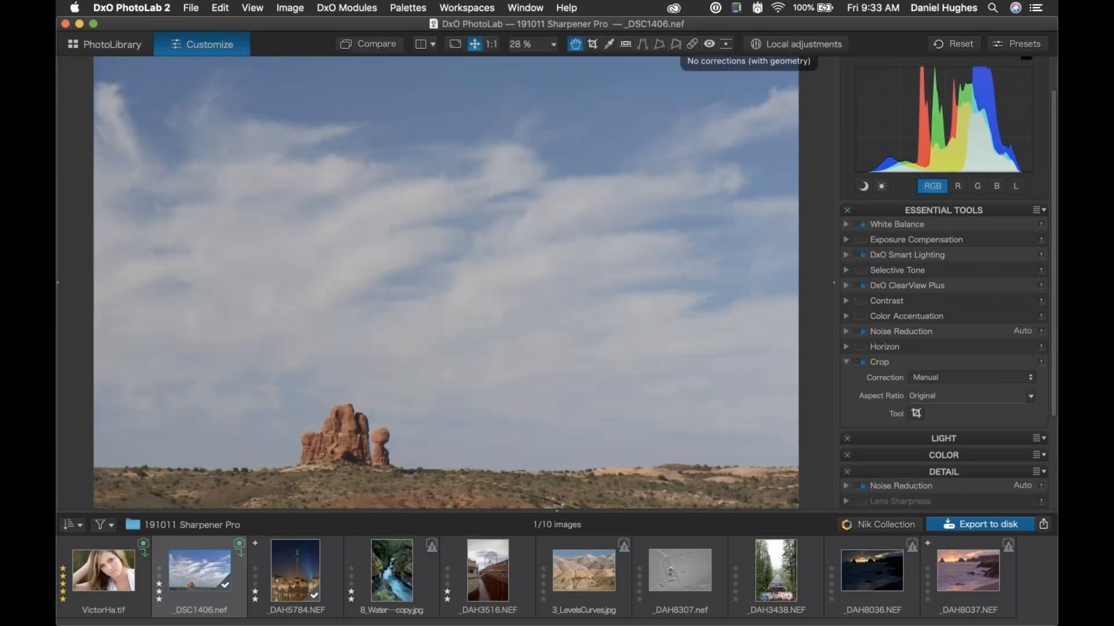
left_click(369, 47)
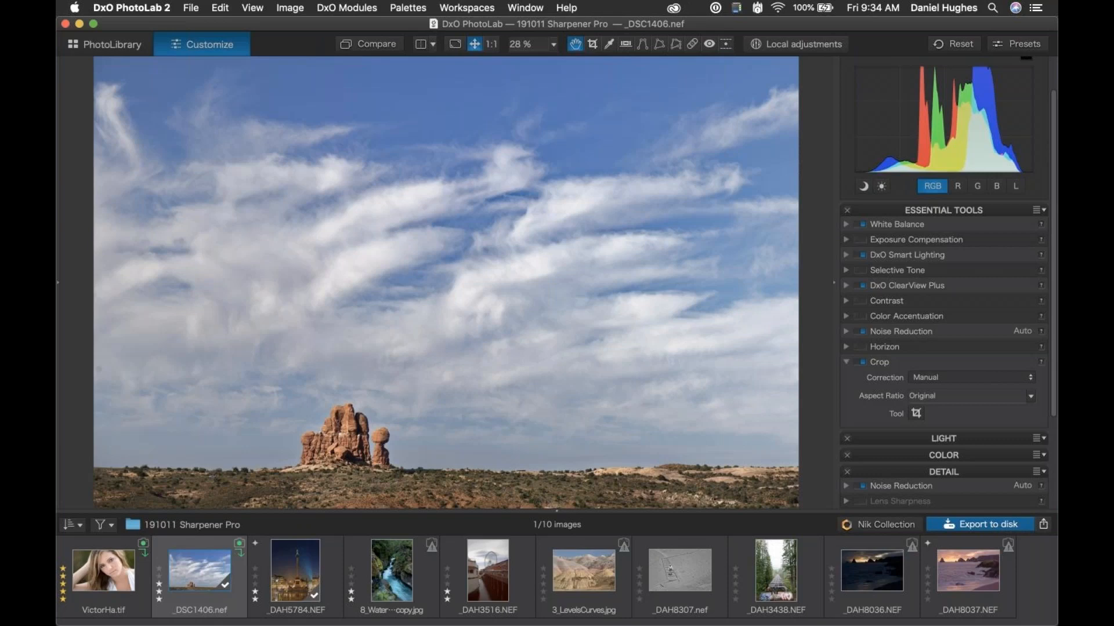
key("d")
Download the missing DxO Optics Module for the Nikon D810 with the Micro-Nikkor 105mm f/2.8G lens for _DSC1406.nef.
left_click(881, 213)
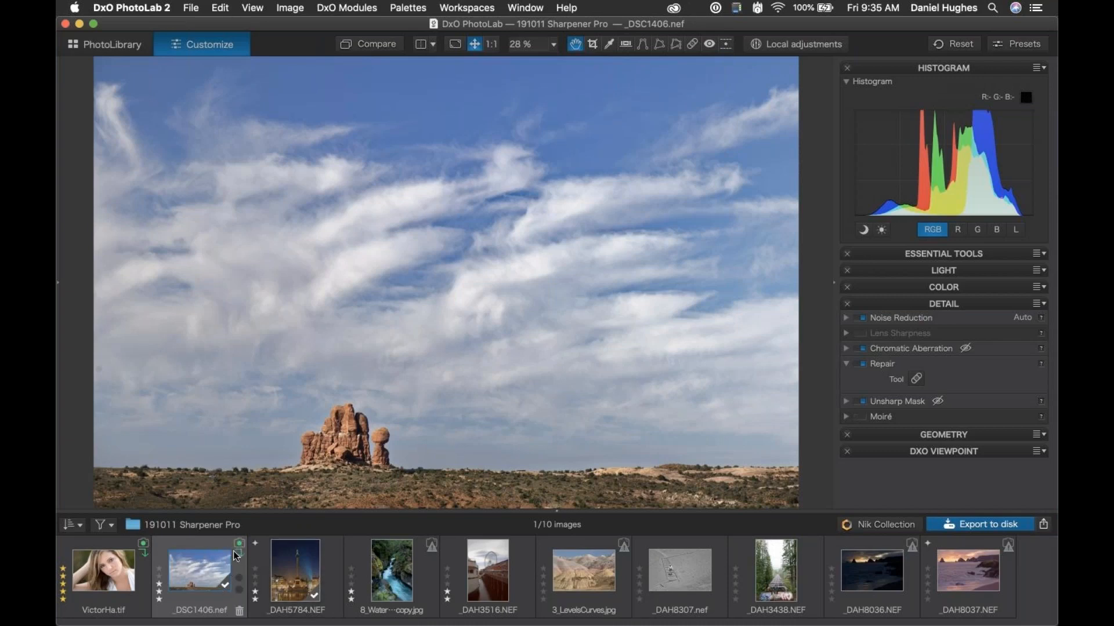
mouse_move(234, 562)
left_click(237, 545)
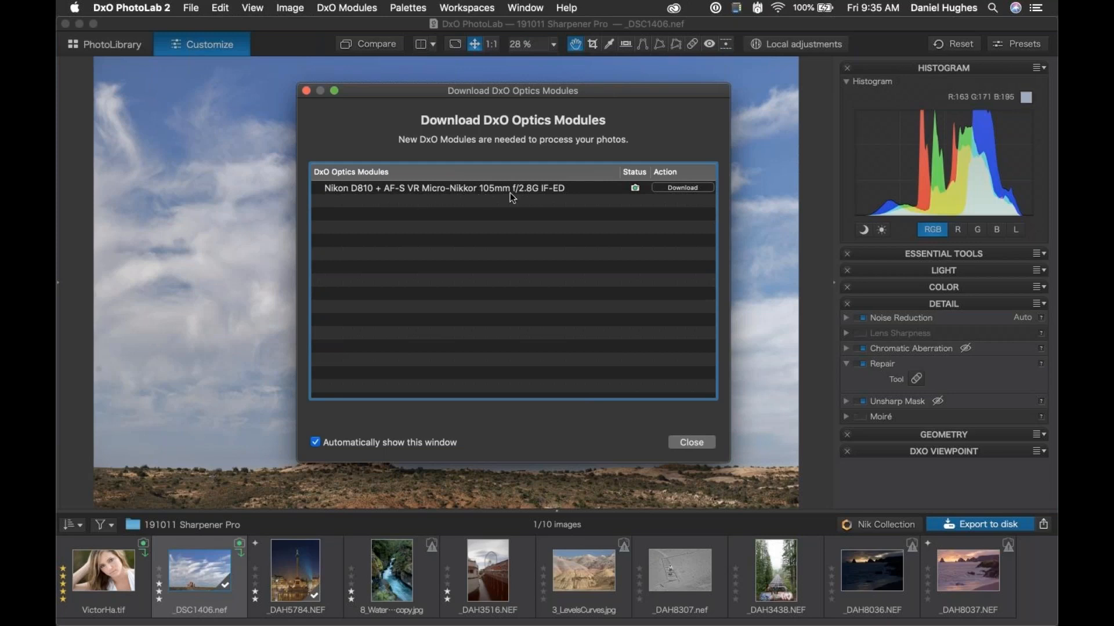
left_click(678, 188)
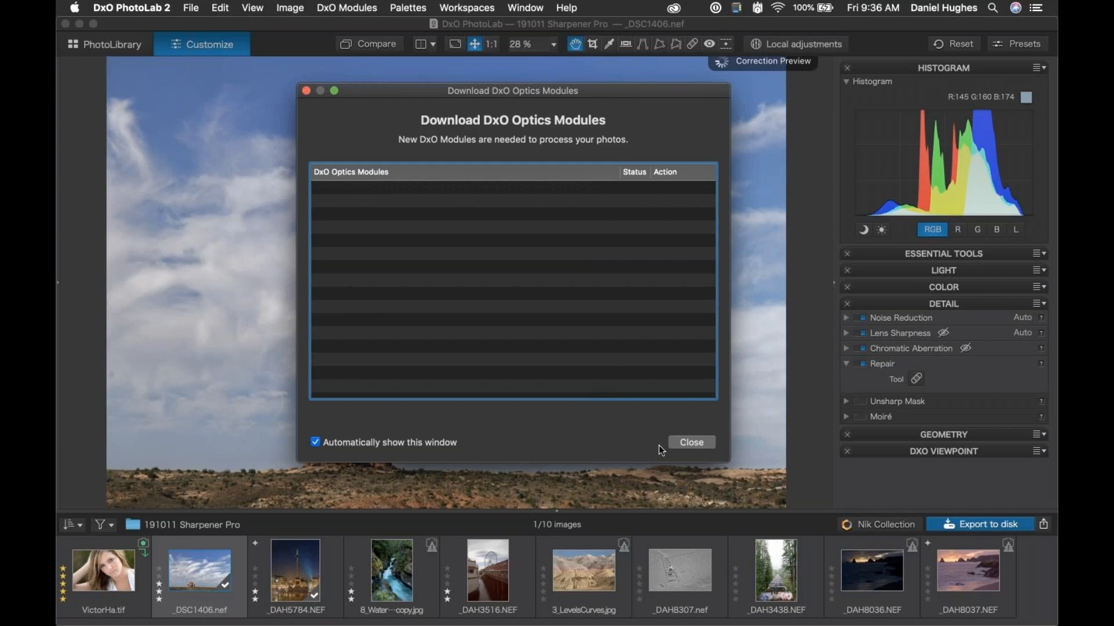
left_click(681, 443)
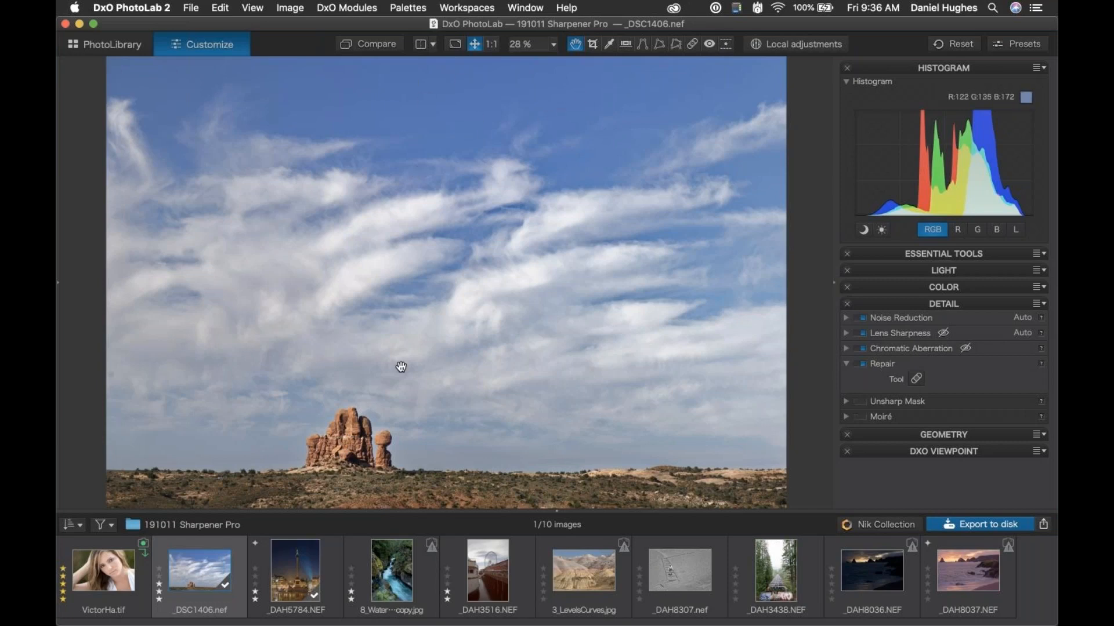
Inspect the rock formation at 100% with the Lens Sharpness correction switched off and back on.
scroll(401, 367, "up", 1)
scroll(401, 367, "up", 5)
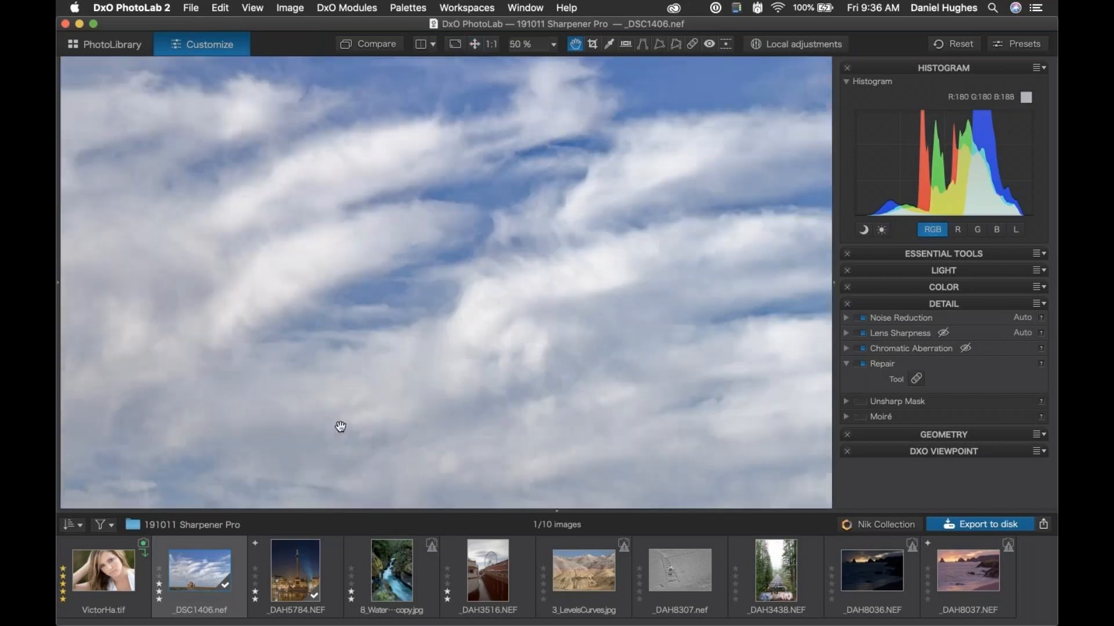
left_click_drag(341, 427, 618, 79)
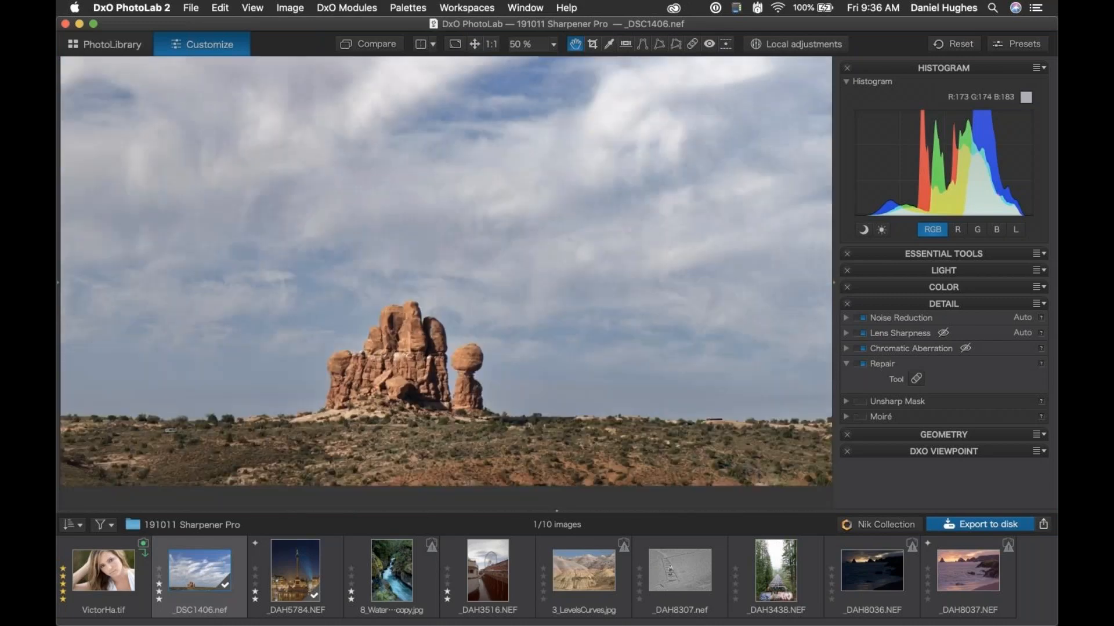
scroll(446, 271, "up", 1)
scroll(446, 282, "up", 2)
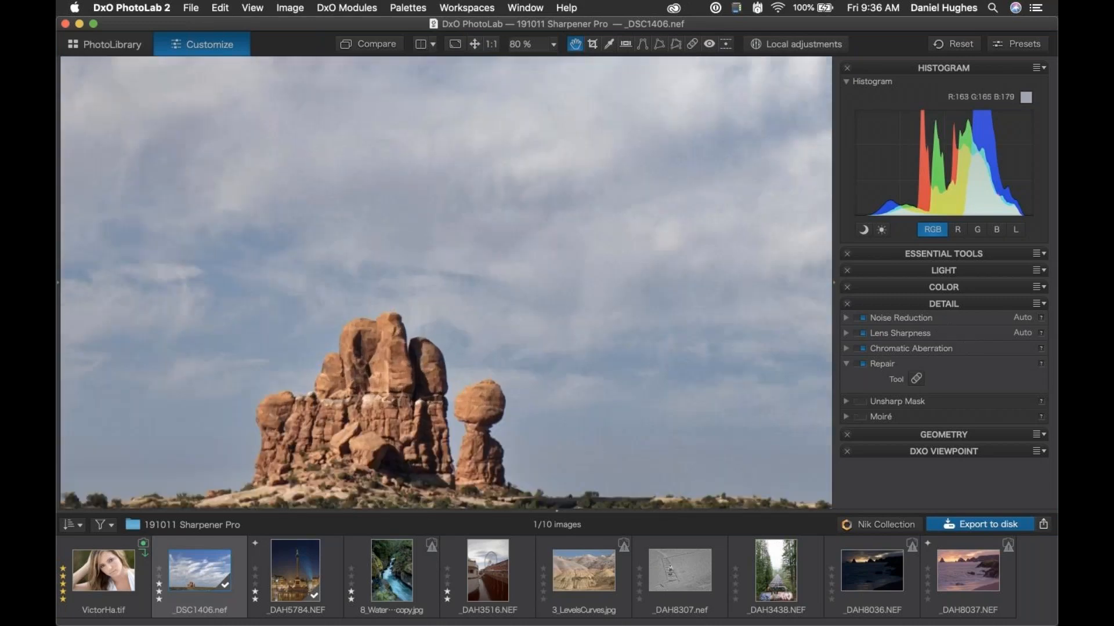
scroll(389, 321, "up", 1)
left_click_drag(390, 321, 377, 139)
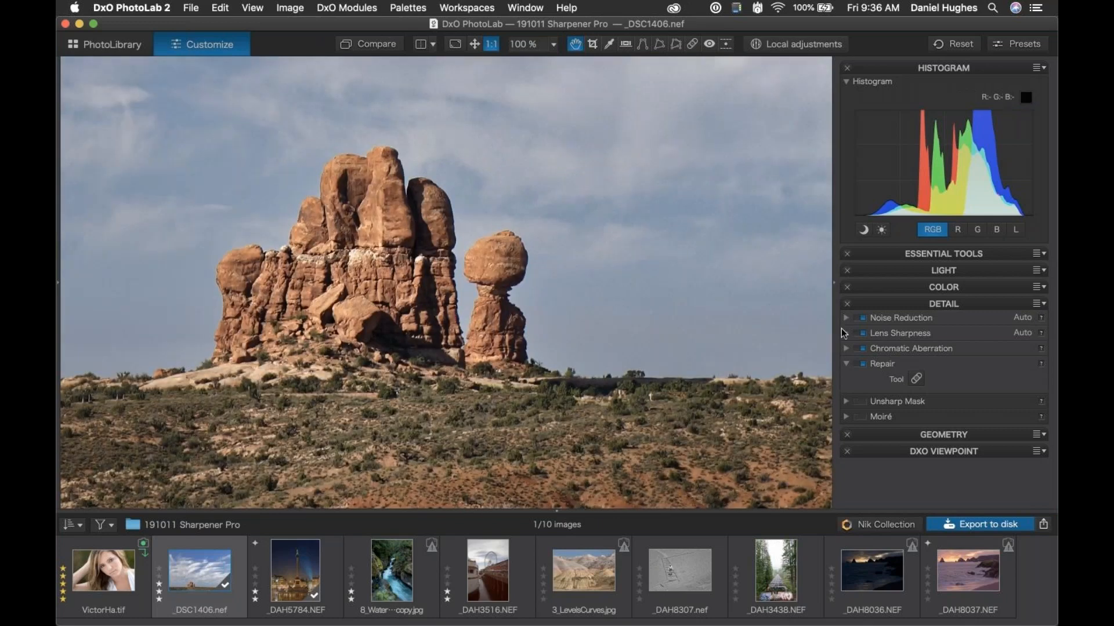
left_click(846, 364)
left_click(846, 334)
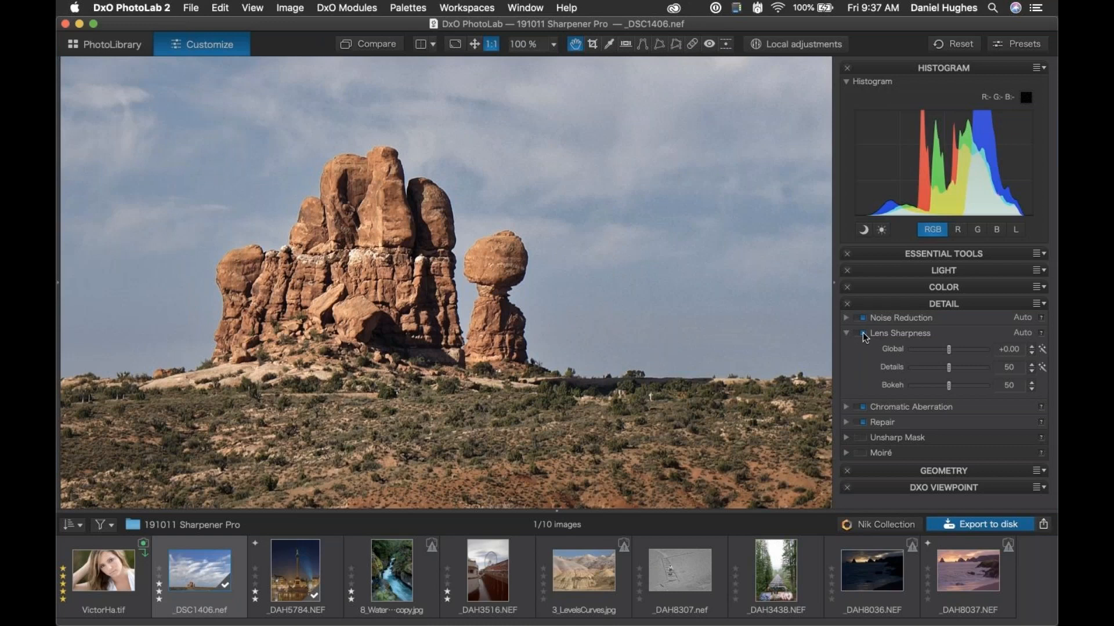
left_click(863, 334)
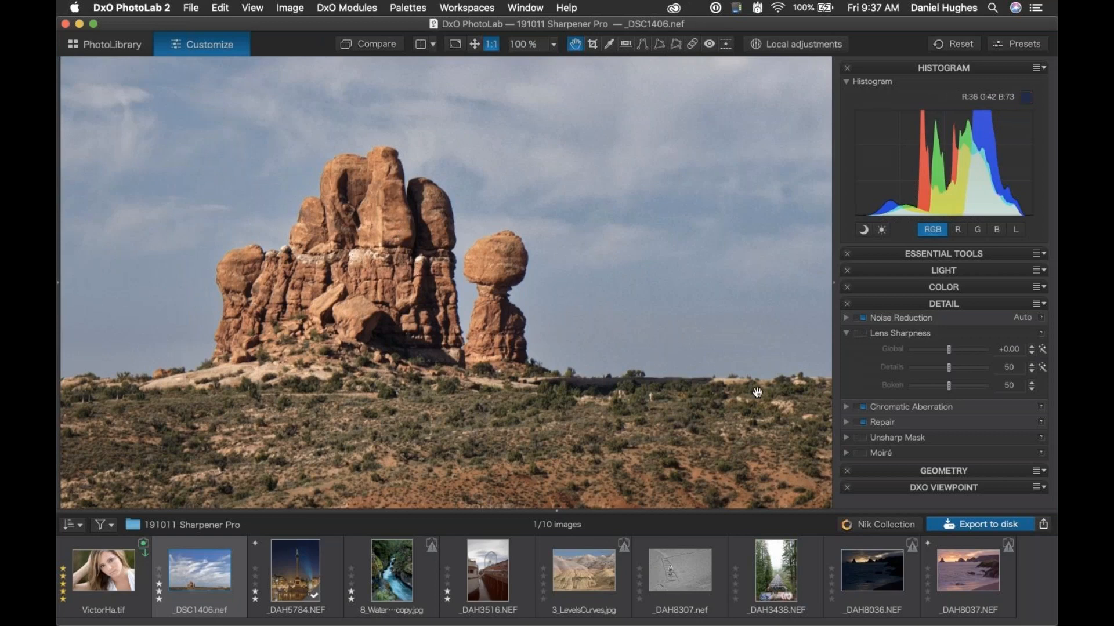
left_click(861, 334)
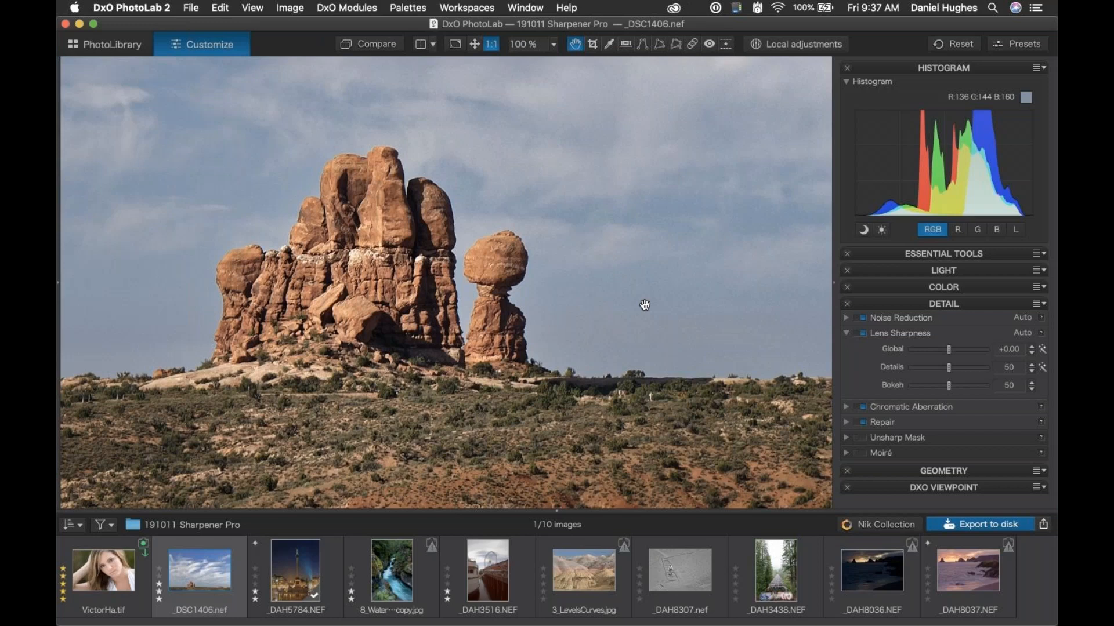
key("super+minus")
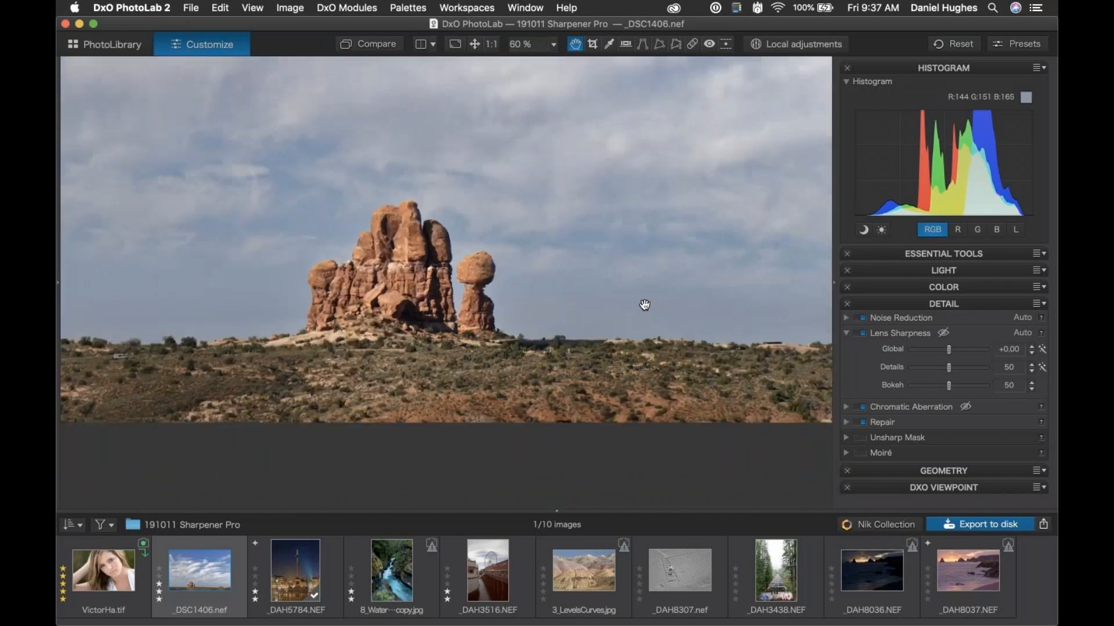
key("super+0")
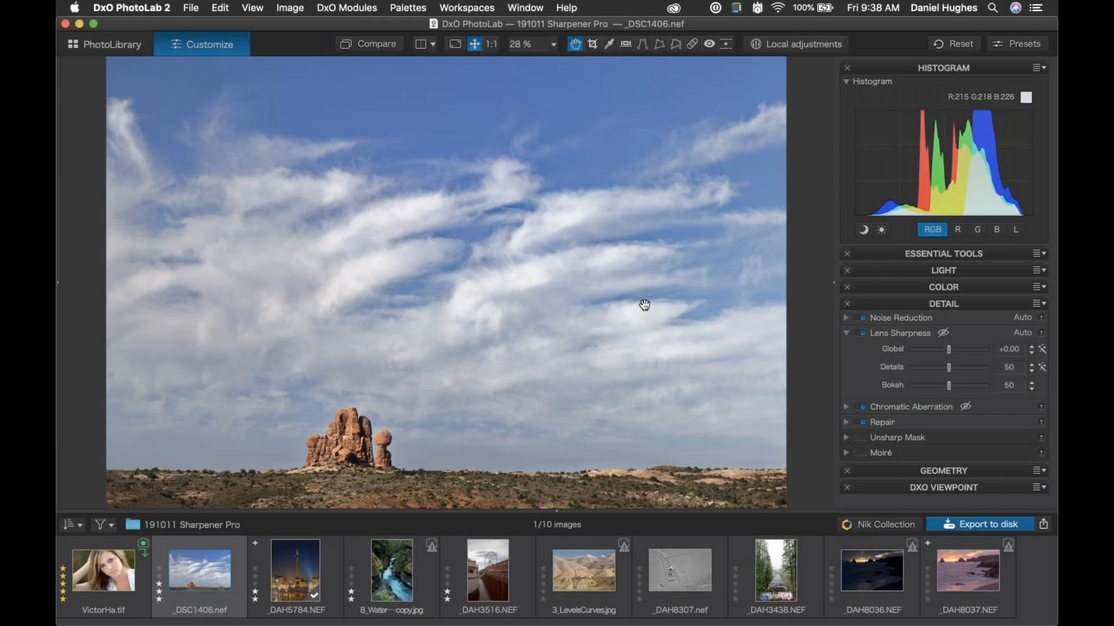
left_click(898, 254)
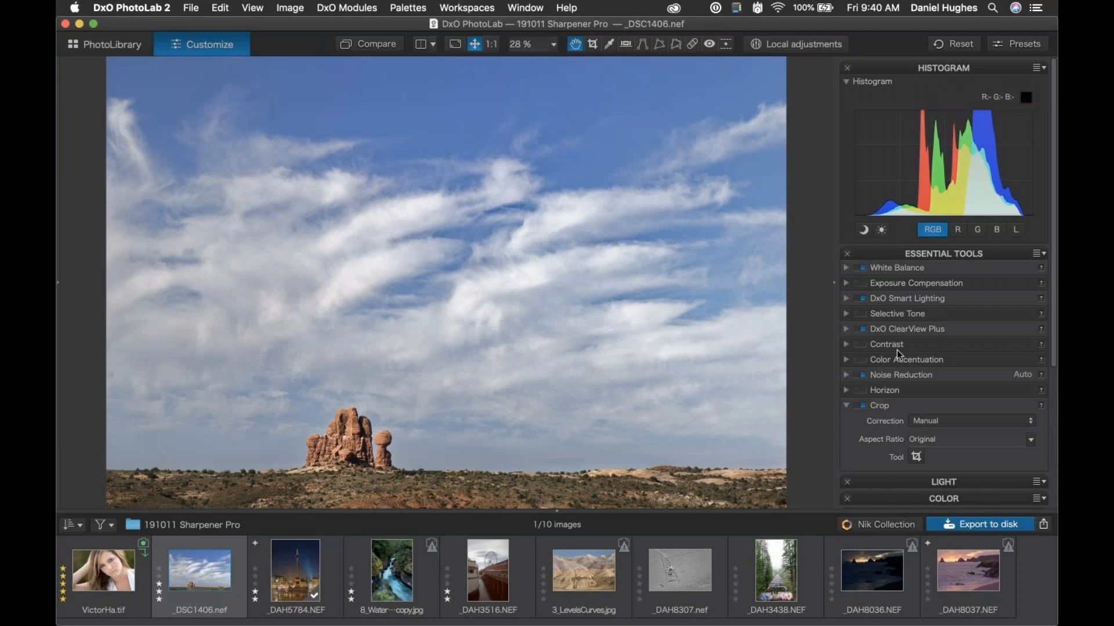
left_click(890, 254)
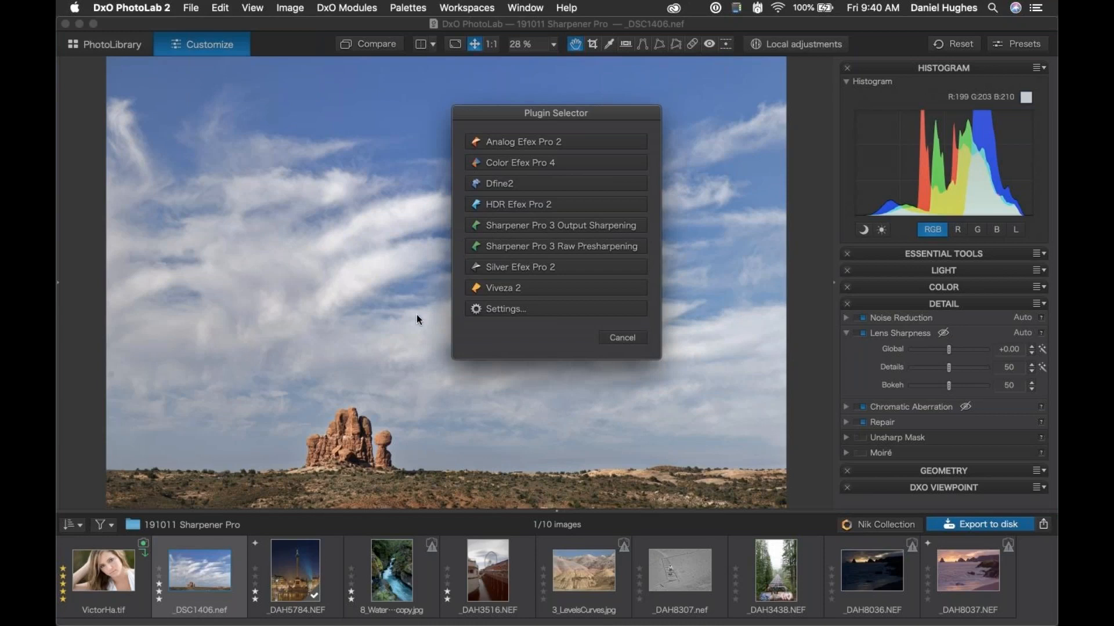
left_click(490, 312)
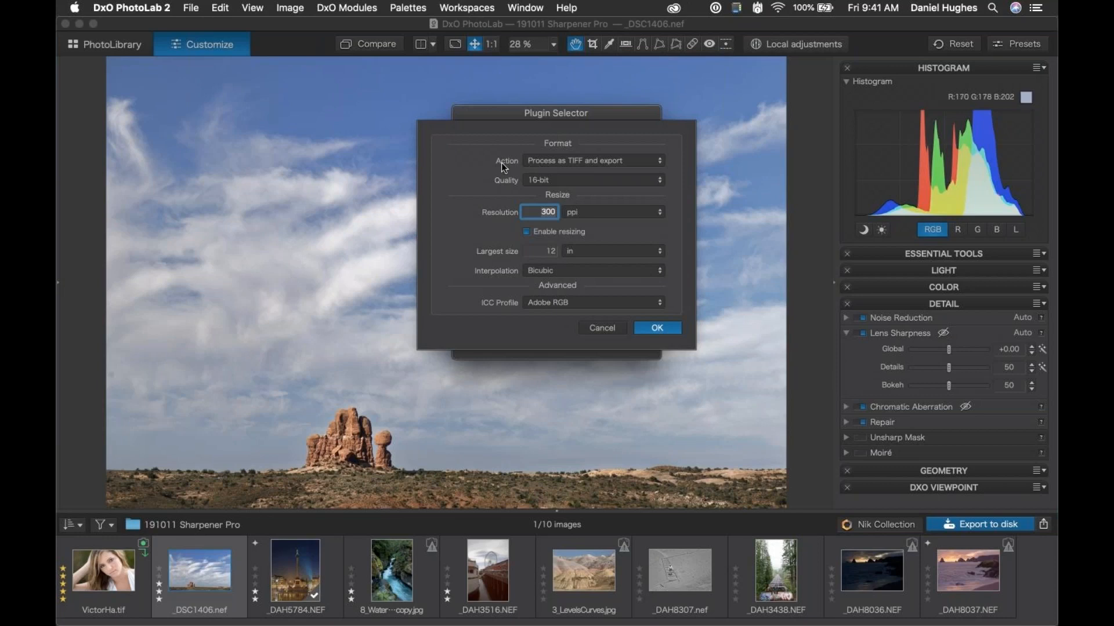
left_click(598, 328)
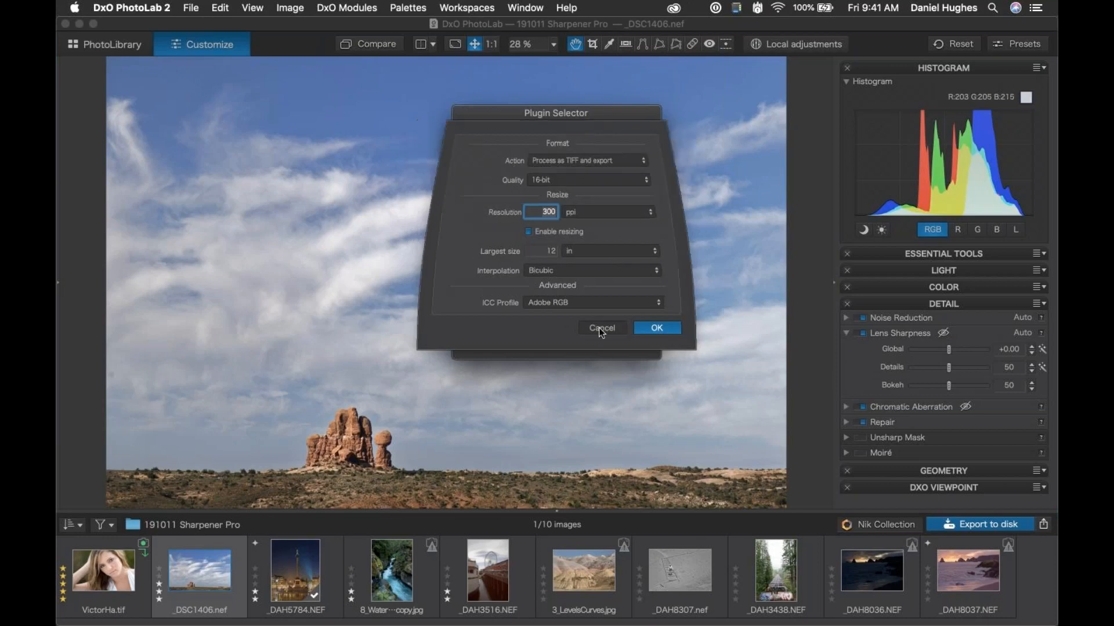
left_click(621, 337)
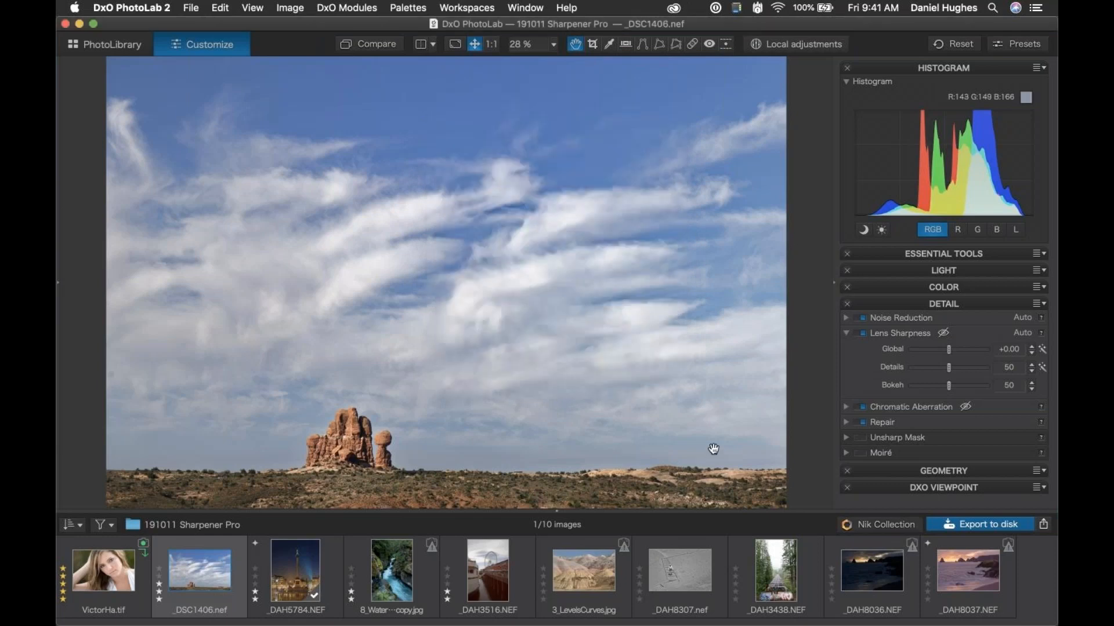
In the Nik Collection plugin settings, choose Process as TIFF and export with 16-bit quality.
left_click(873, 527)
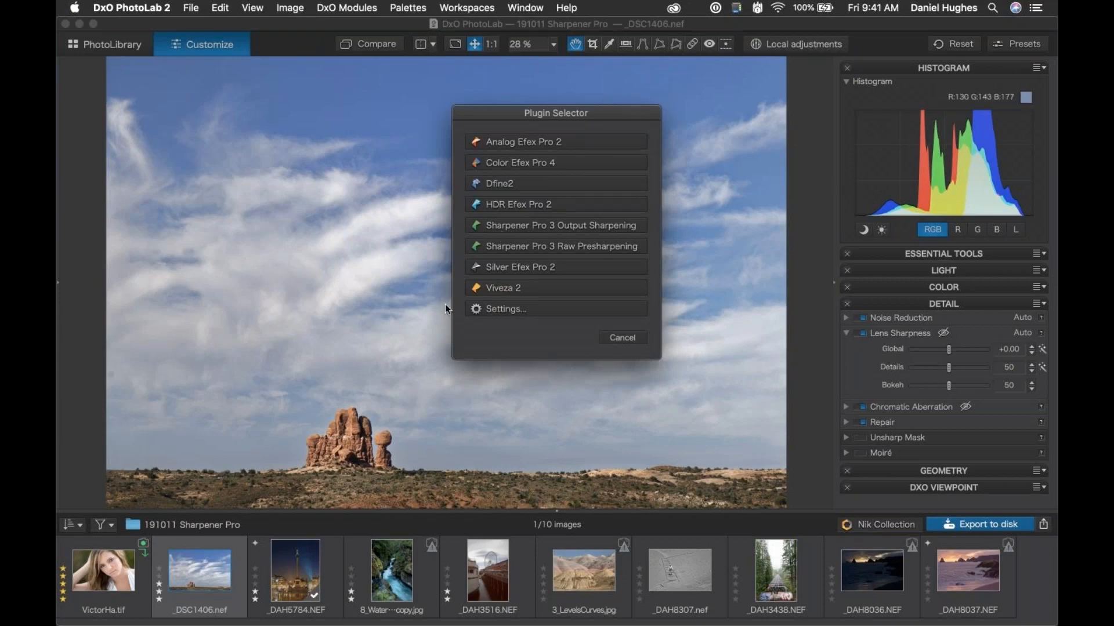
left_click(482, 310)
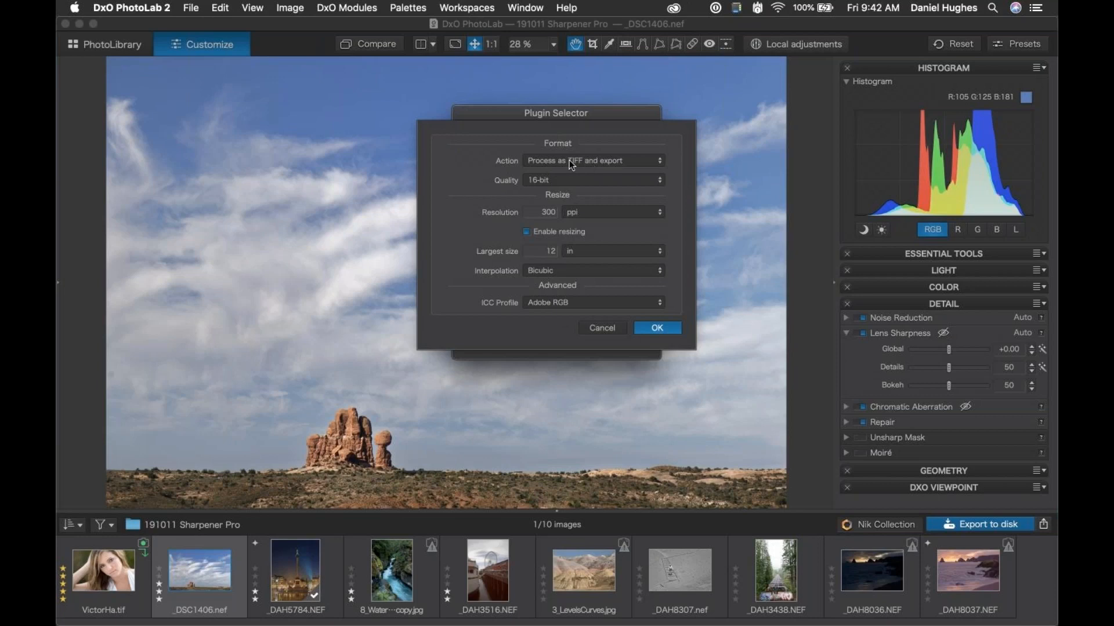
left_click(631, 161)
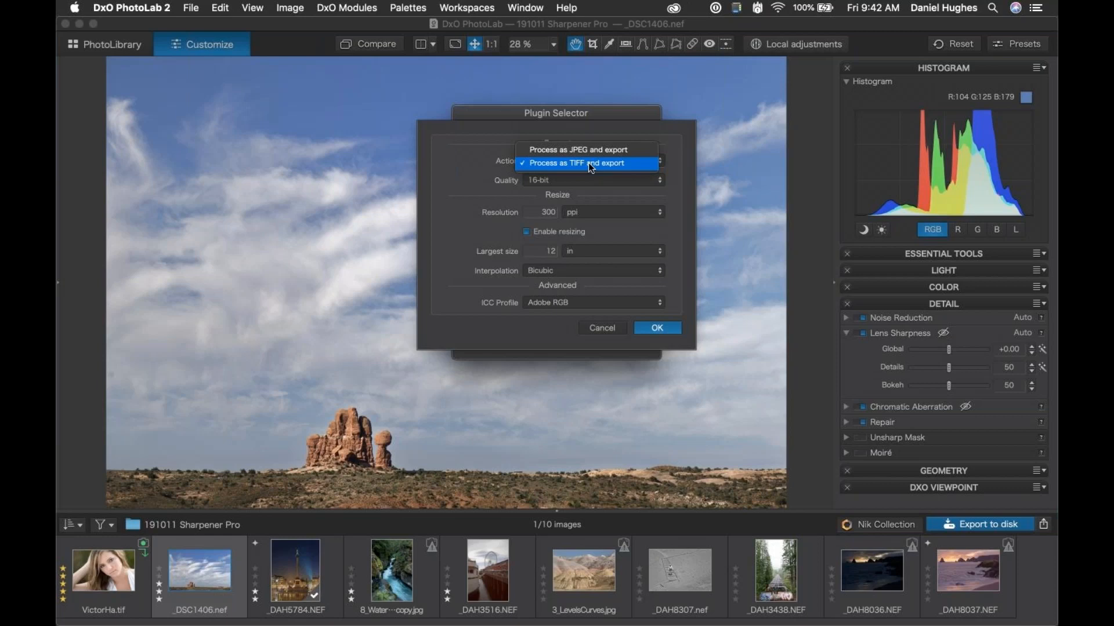
left_click(544, 162)
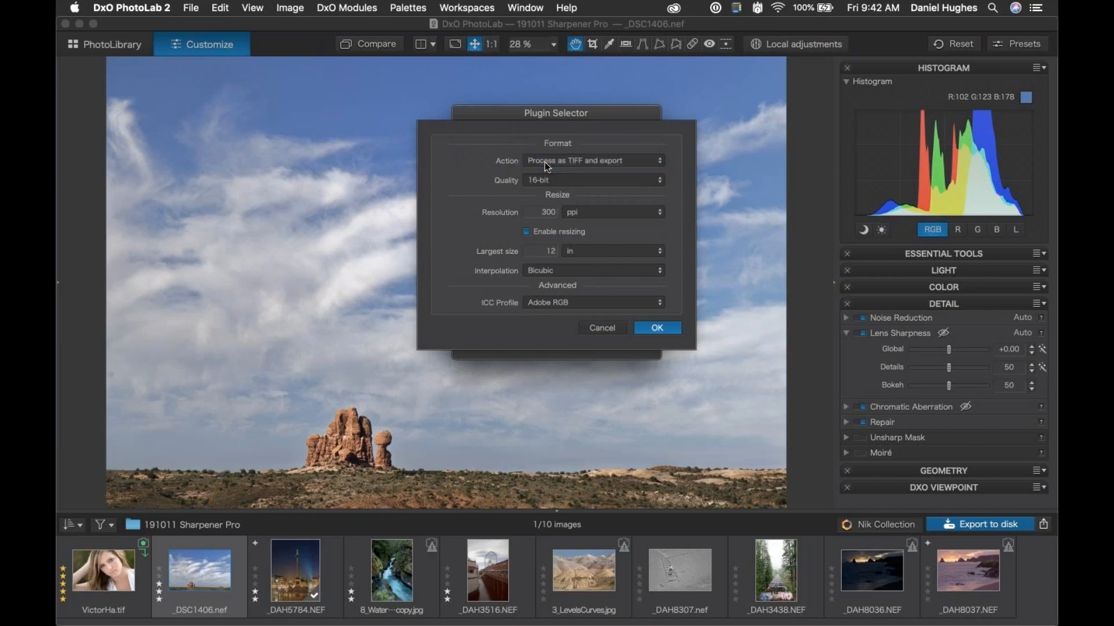
left_click(576, 180)
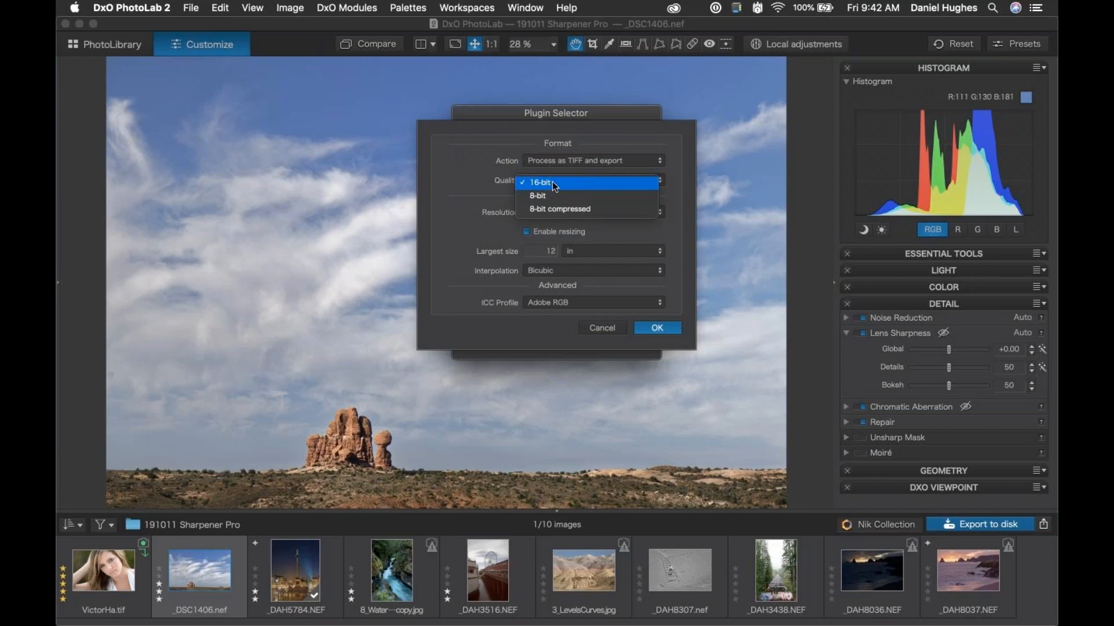
left_click(553, 184)
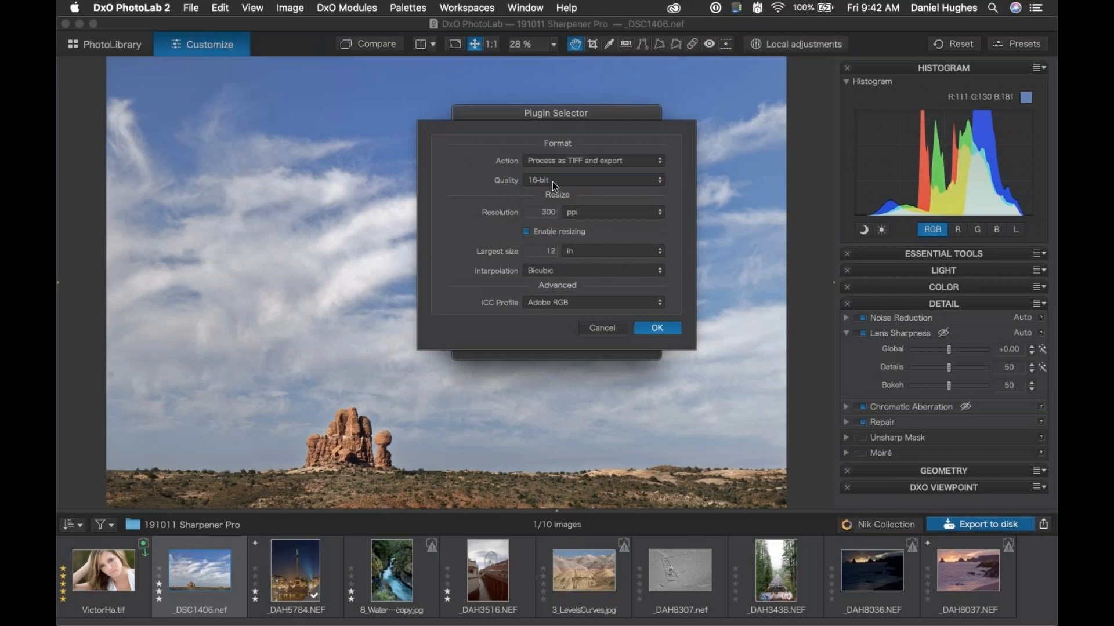
left_click(553, 184)
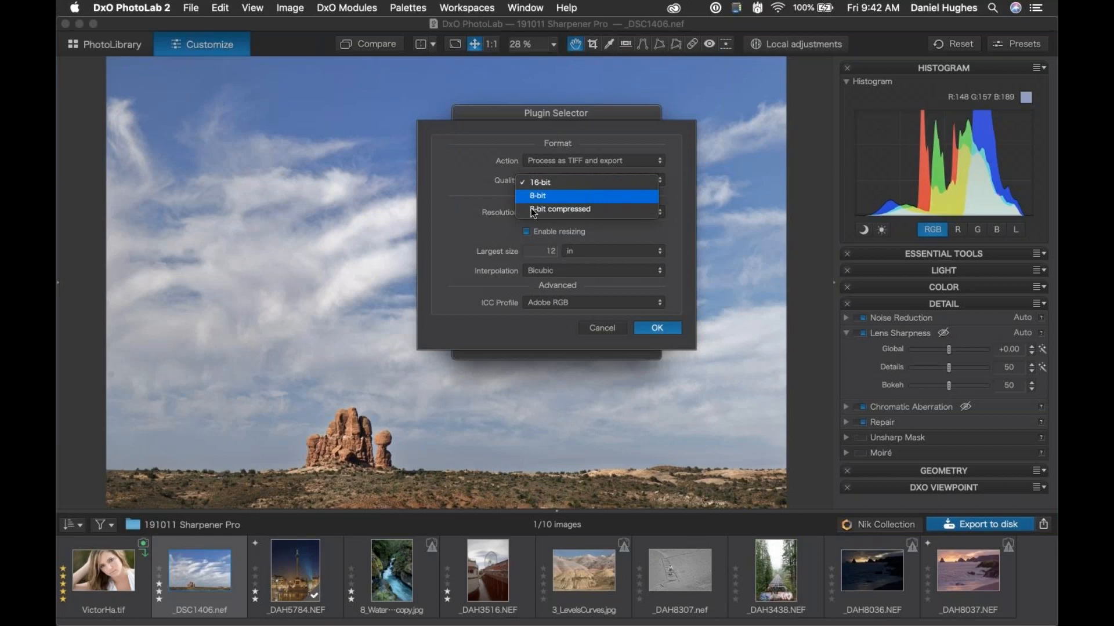
left_click(482, 176)
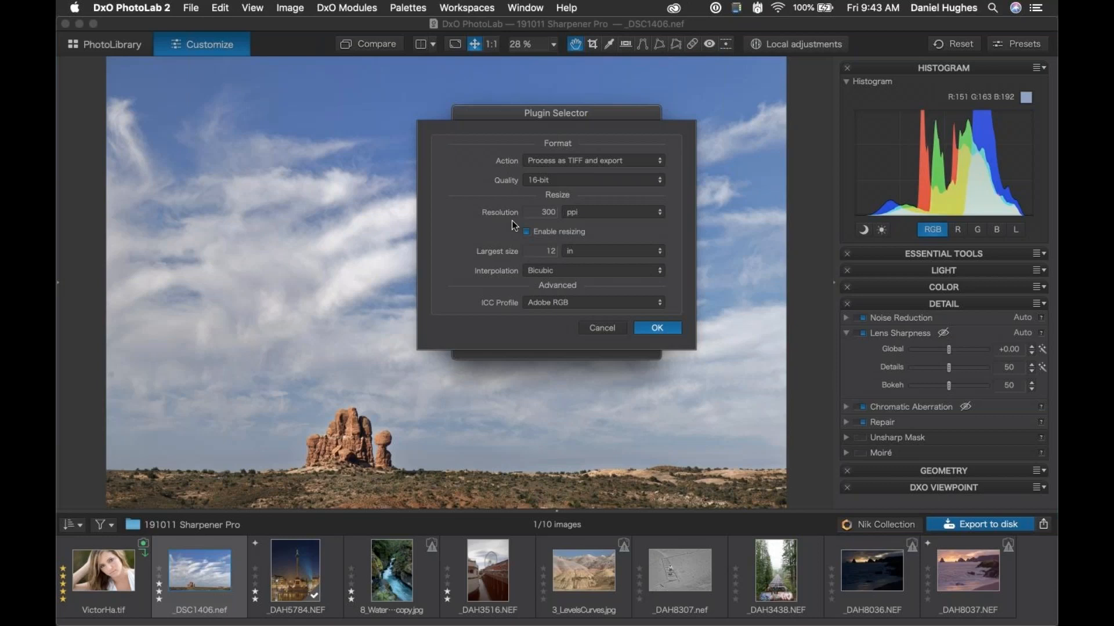
Keep resizing enabled for the plugin export, with the largest size set to 12 in and Bicubic interpolation.
left_click(559, 213)
left_click(526, 233)
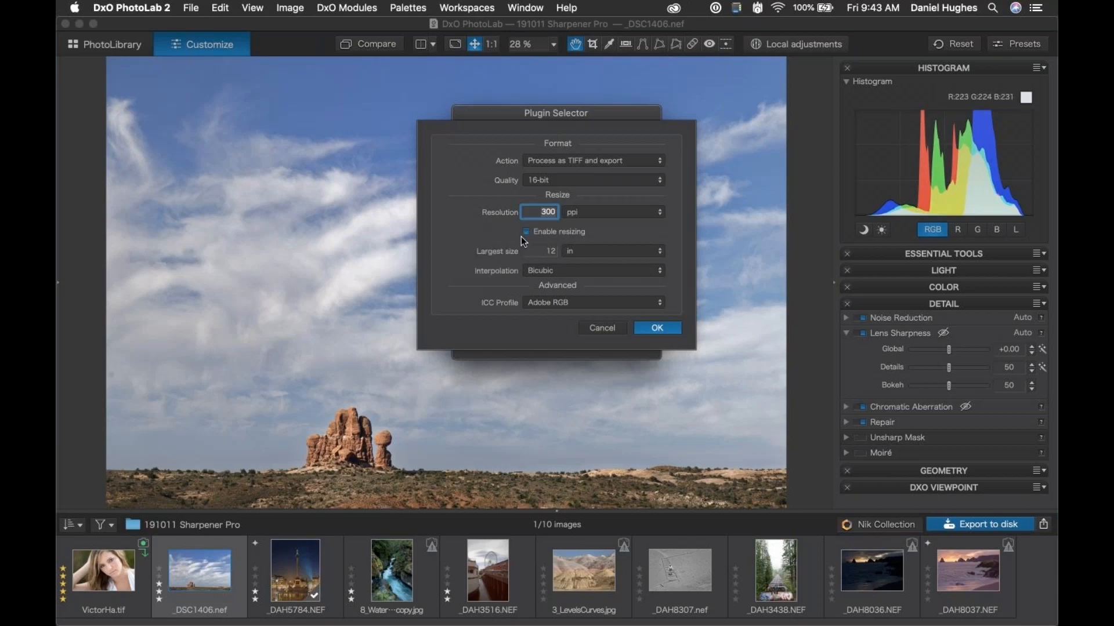
left_click(525, 233)
left_click(539, 251)
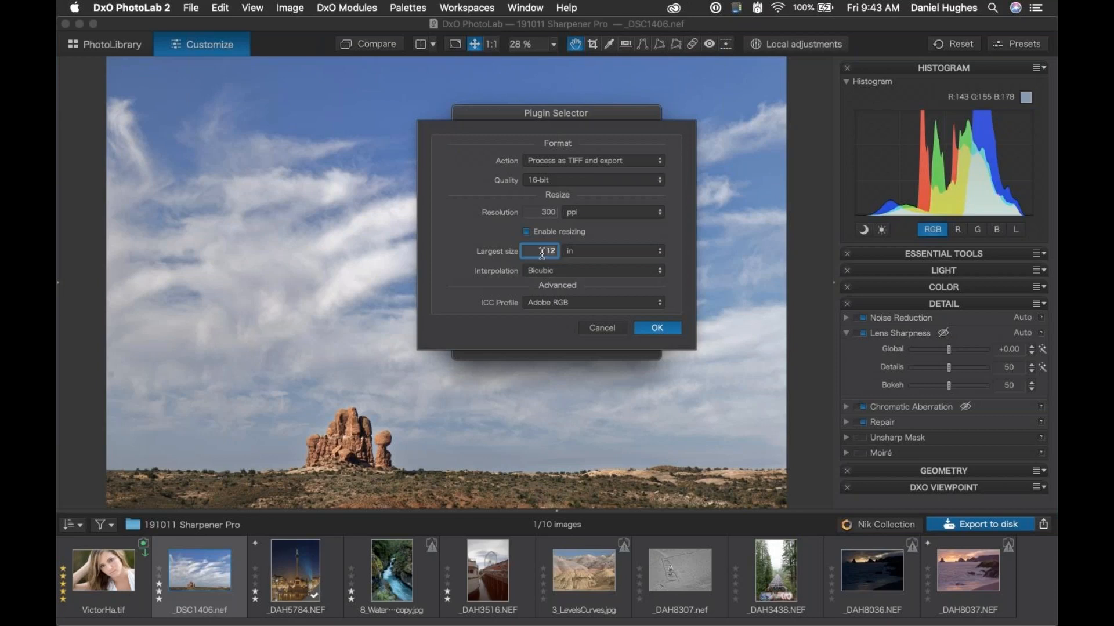
type("20")
key("BackSpace")
key("BackSpace")
type("12")
left_click(644, 251)
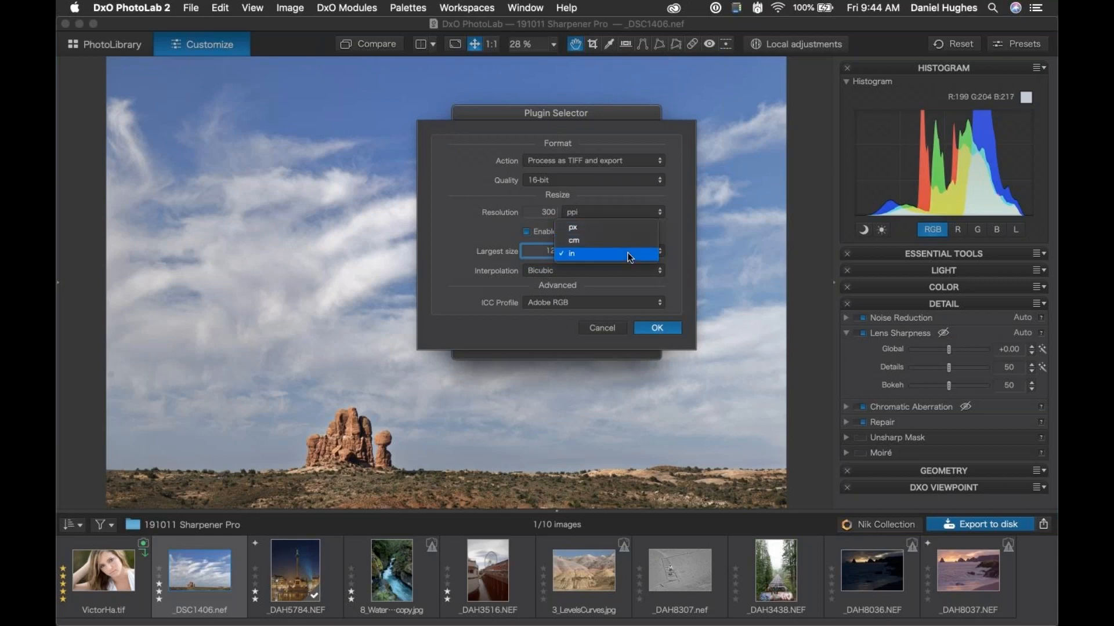
left_click(630, 257)
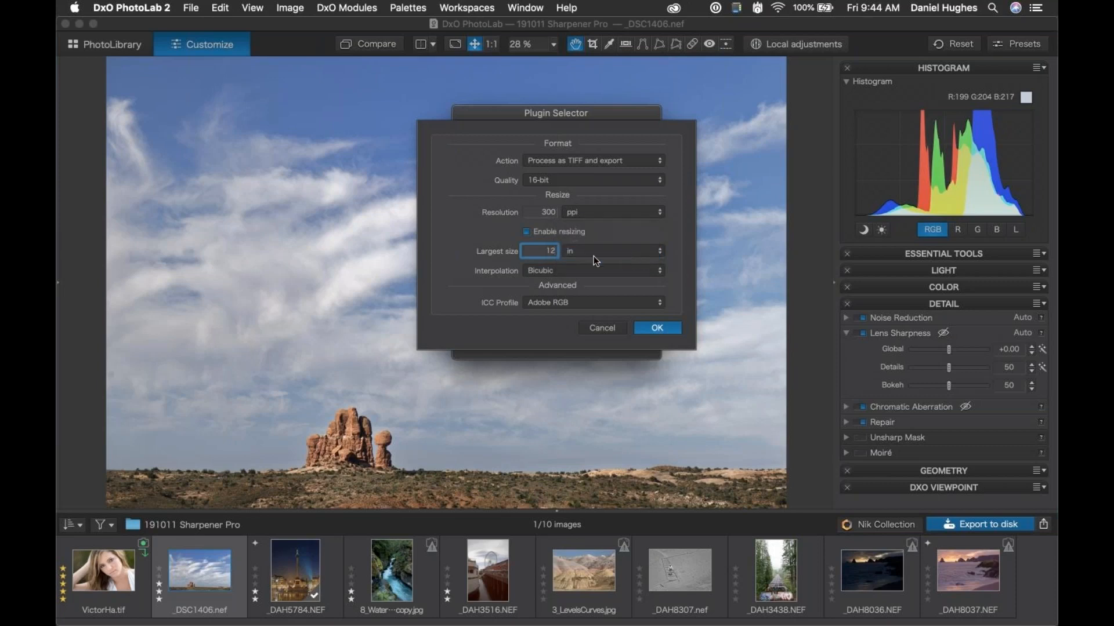
left_click(632, 273)
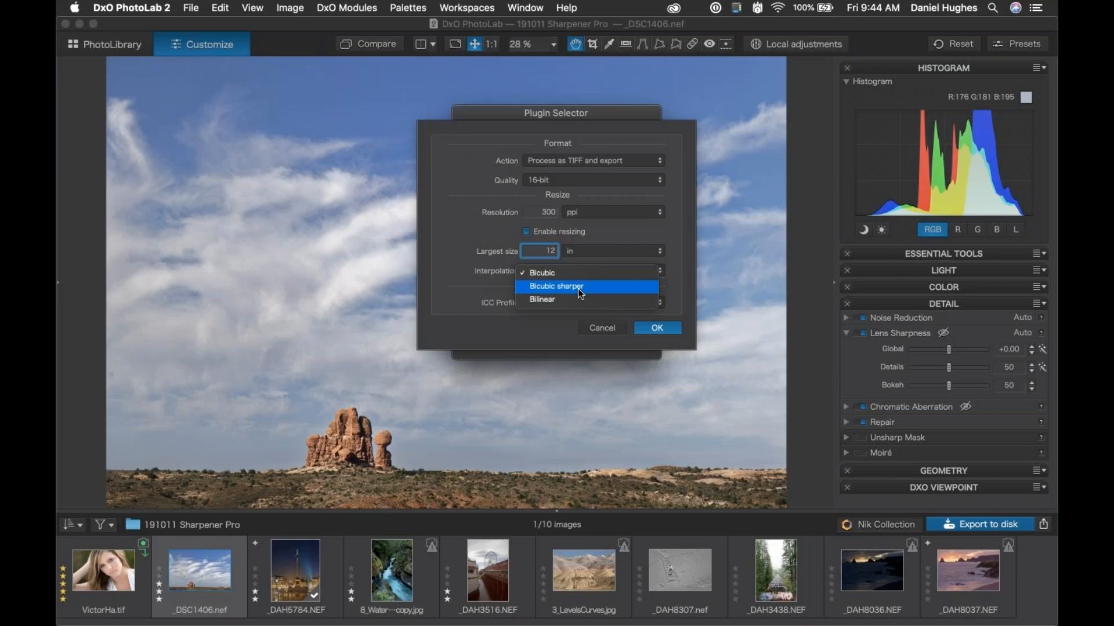
left_click(545, 275)
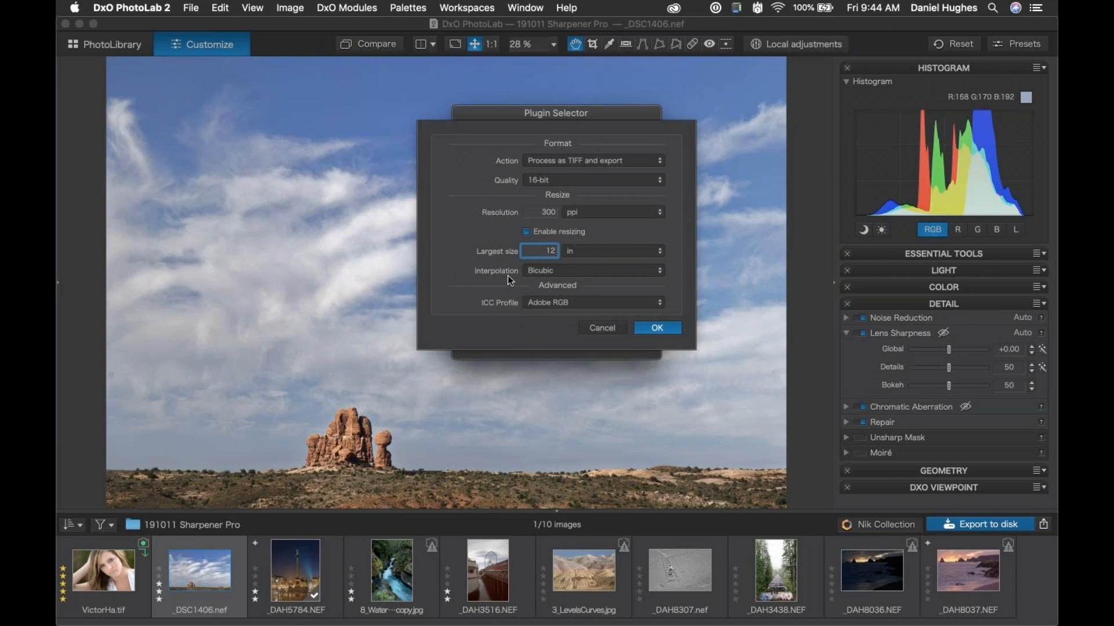
left_click(550, 270)
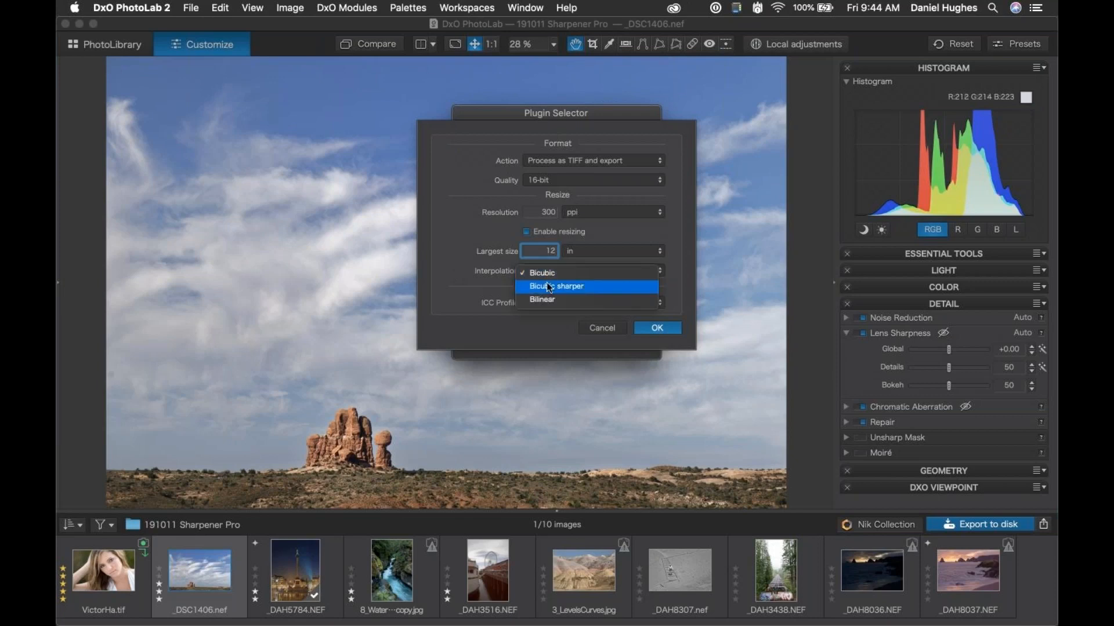
left_click(525, 272)
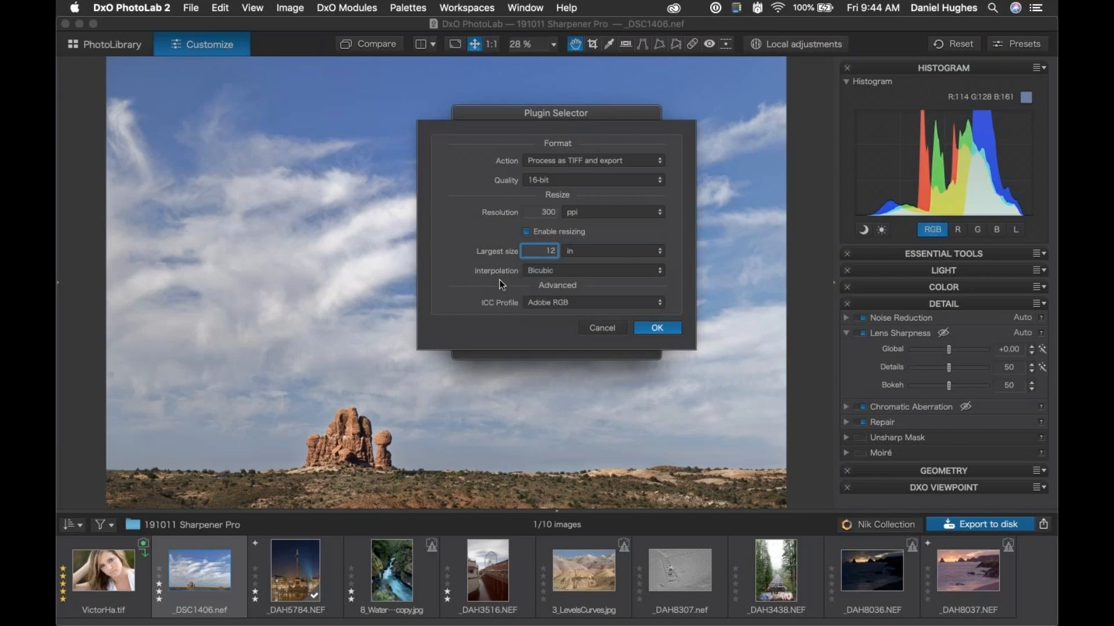
left_click(555, 270)
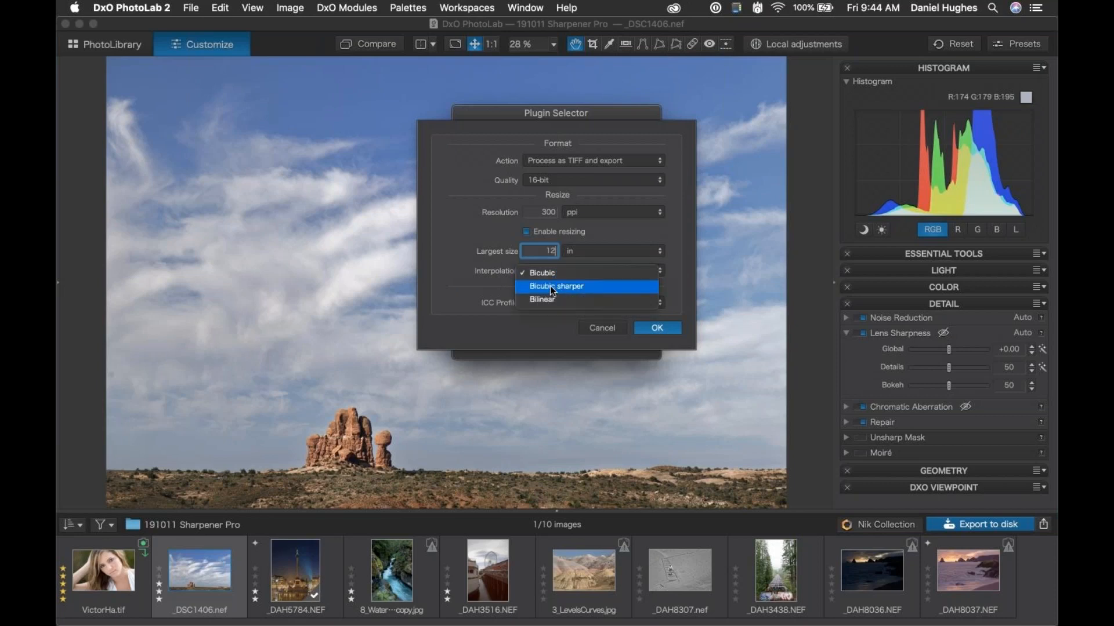
left_click(460, 277)
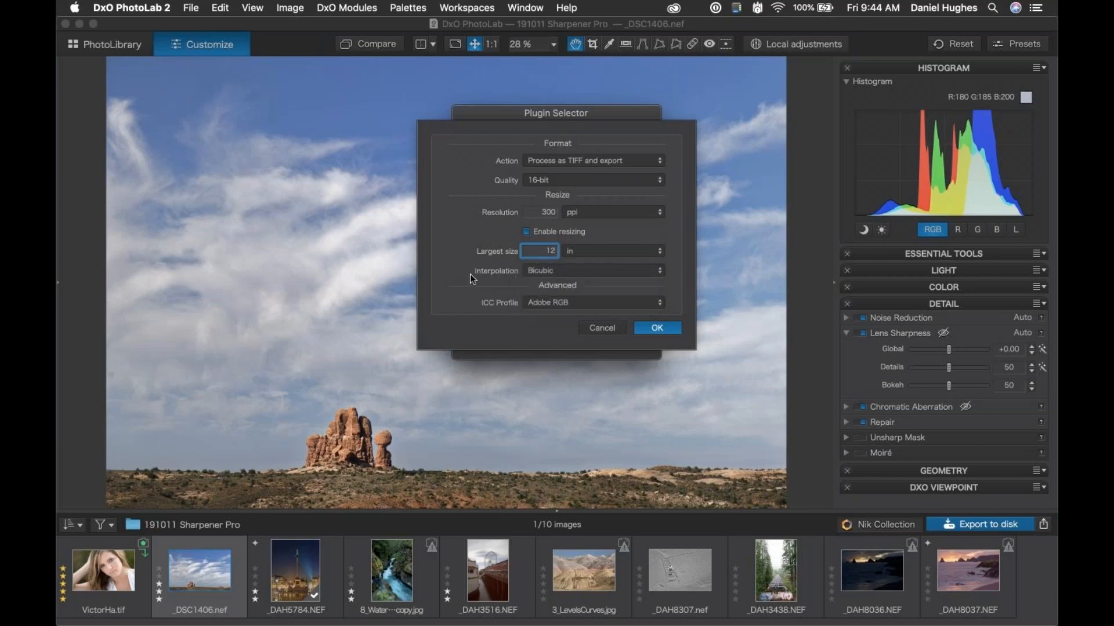
Keep Adobe RGB as the ICC profile, accept the plugin settings, and open the photo in Sharpener Pro 3 Output Sharpening.
left_click(651, 309)
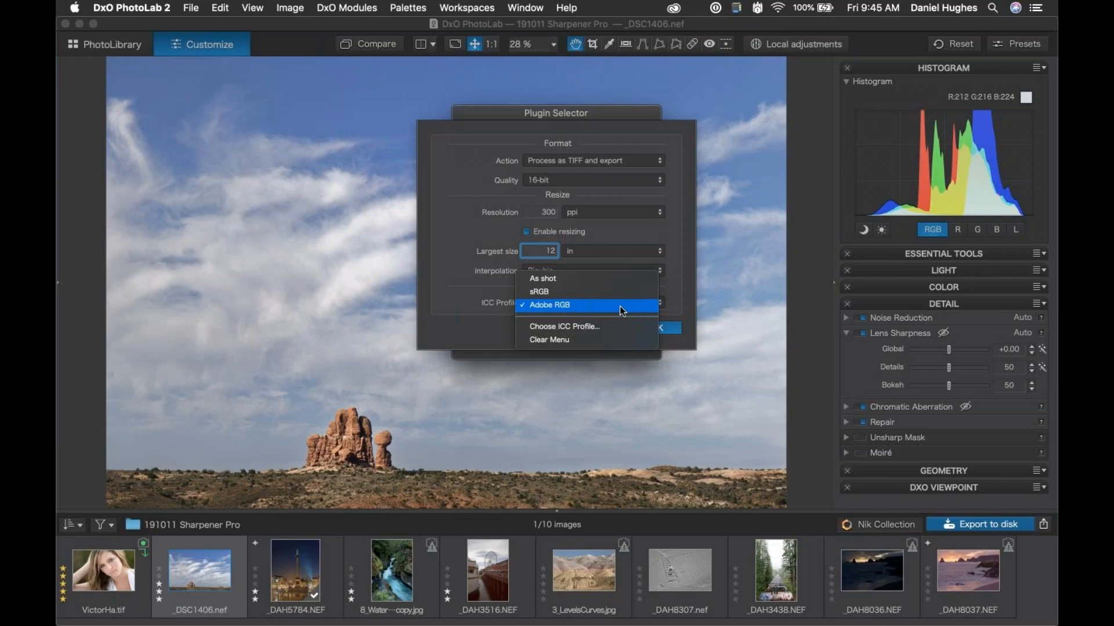
left_click(561, 308)
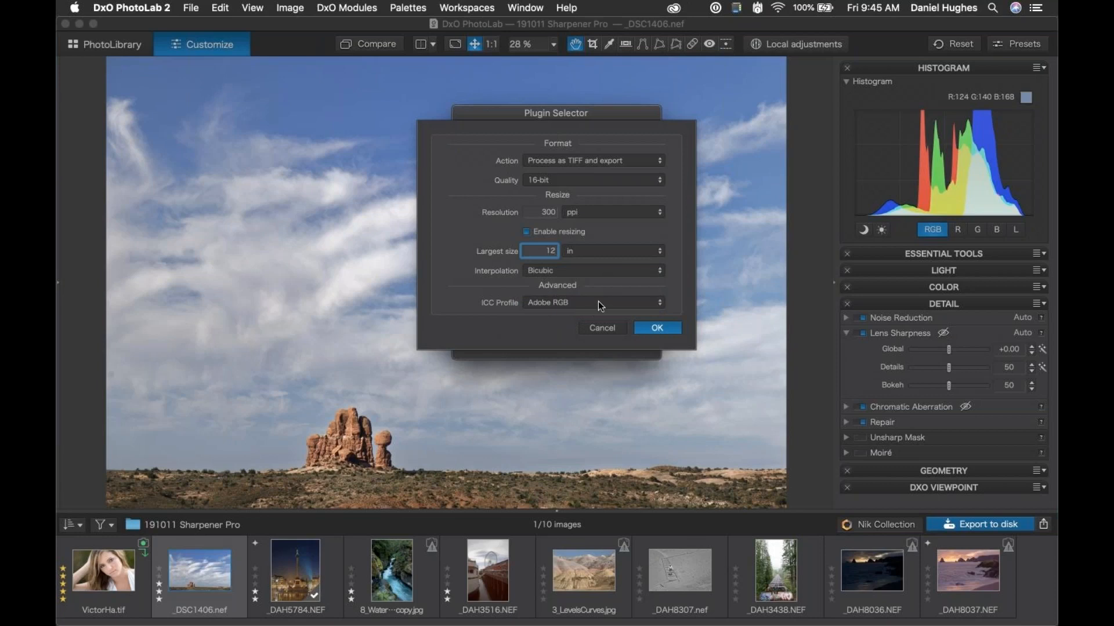
left_click(657, 328)
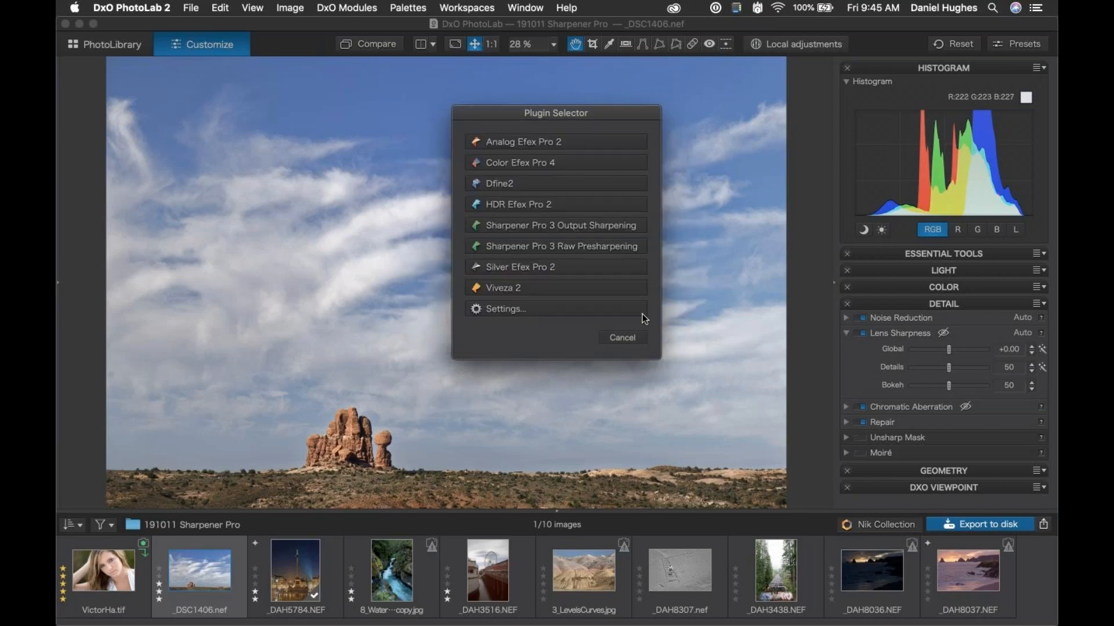
left_click(502, 225)
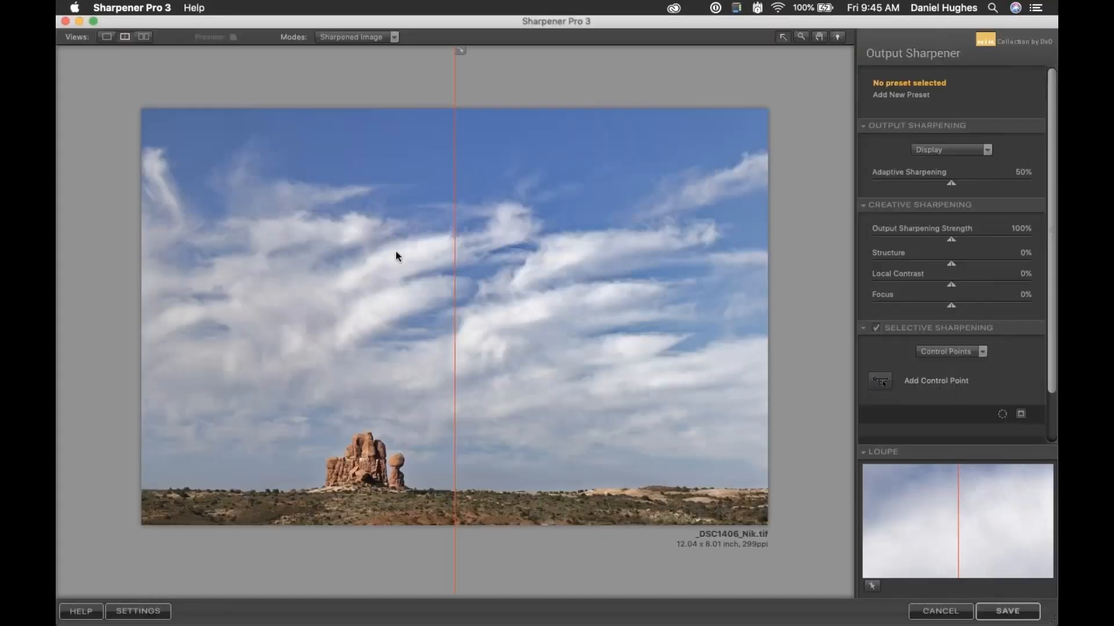
In the single-image view, inspect the rock formation at 100% with the sharpening preview off and back on.
left_click(105, 37)
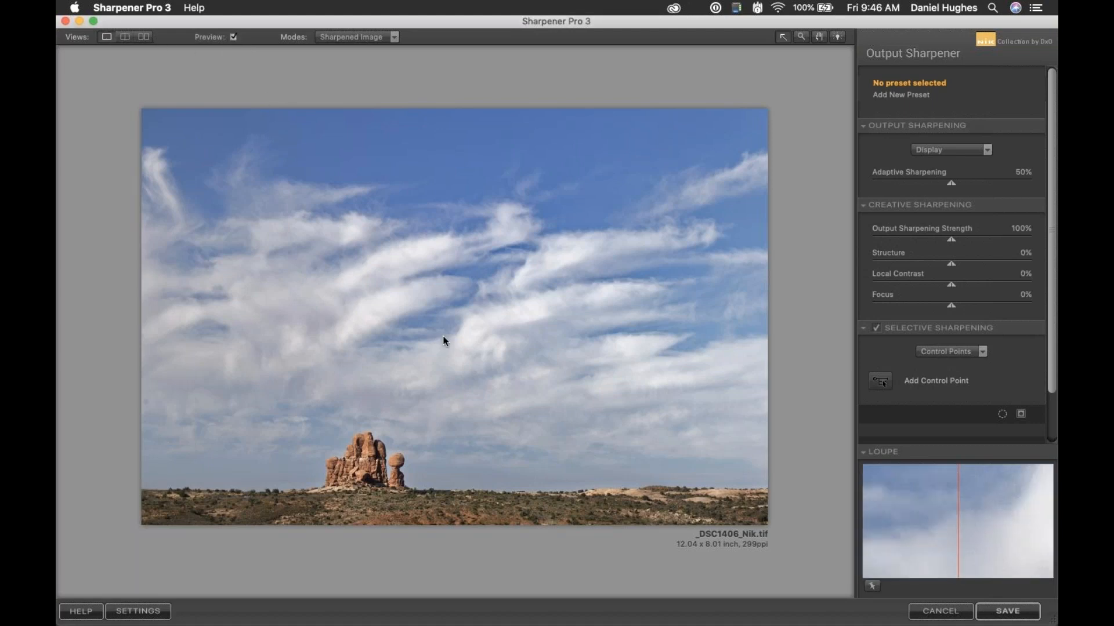
left_click(954, 152)
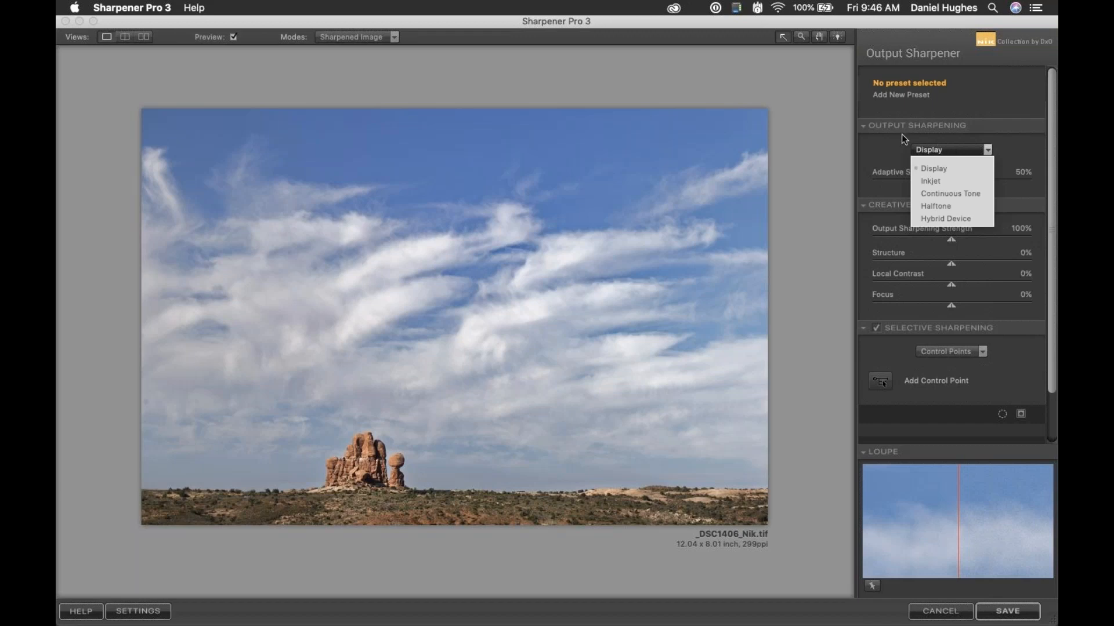
left_click(891, 145)
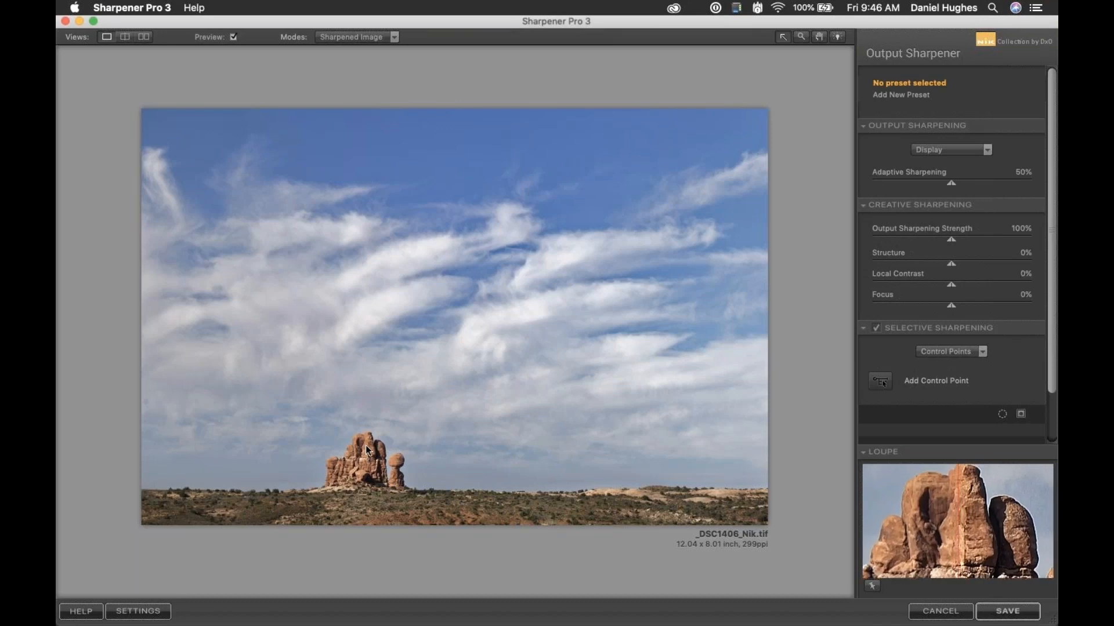
left_click(365, 445)
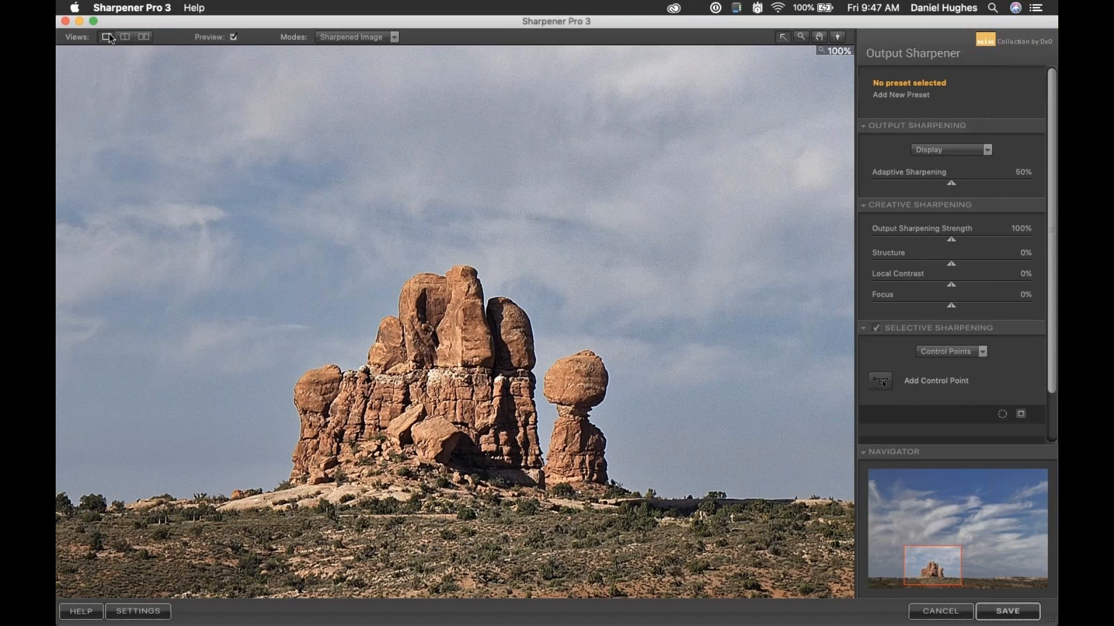
left_click(233, 38)
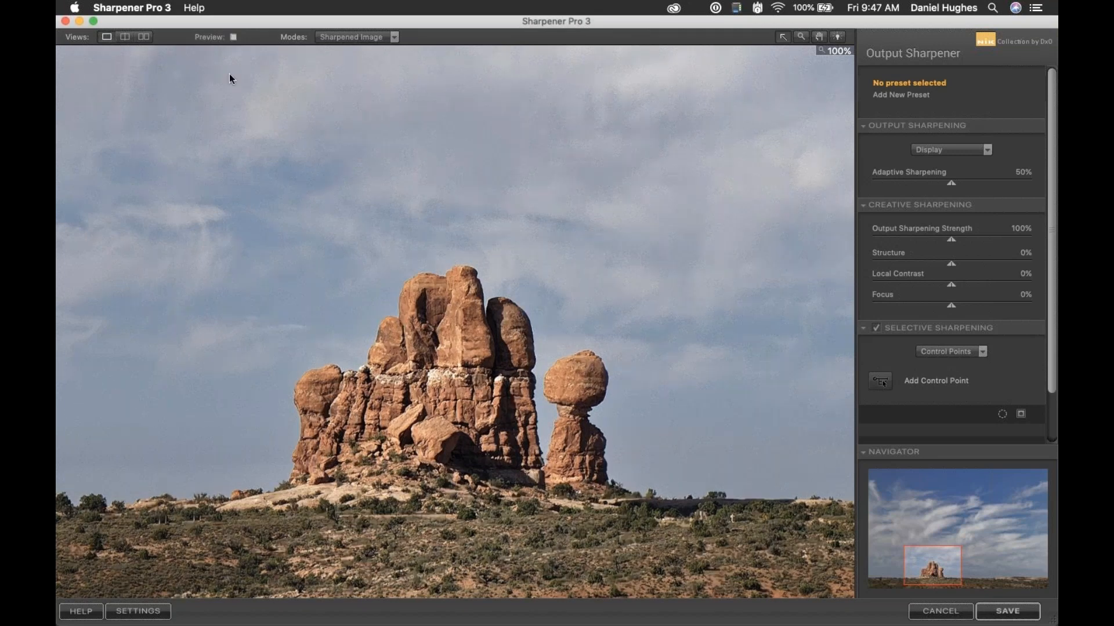
left_click(233, 38)
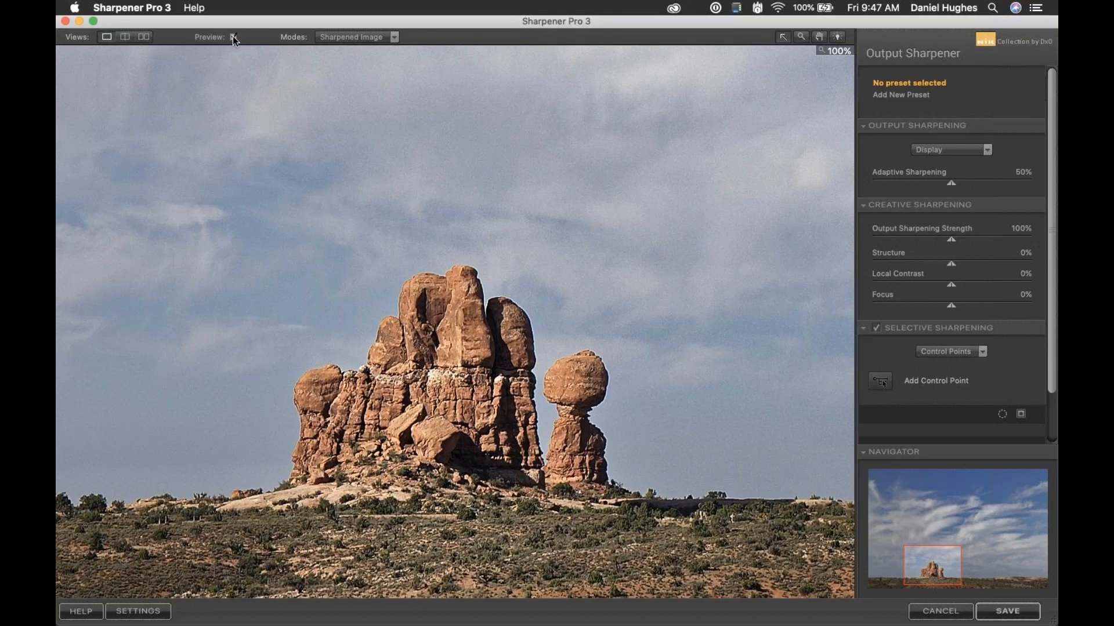
Compare the unsharpened and sharpened rock formation in the split preview by sweeping the dividing line across it.
left_click(124, 38)
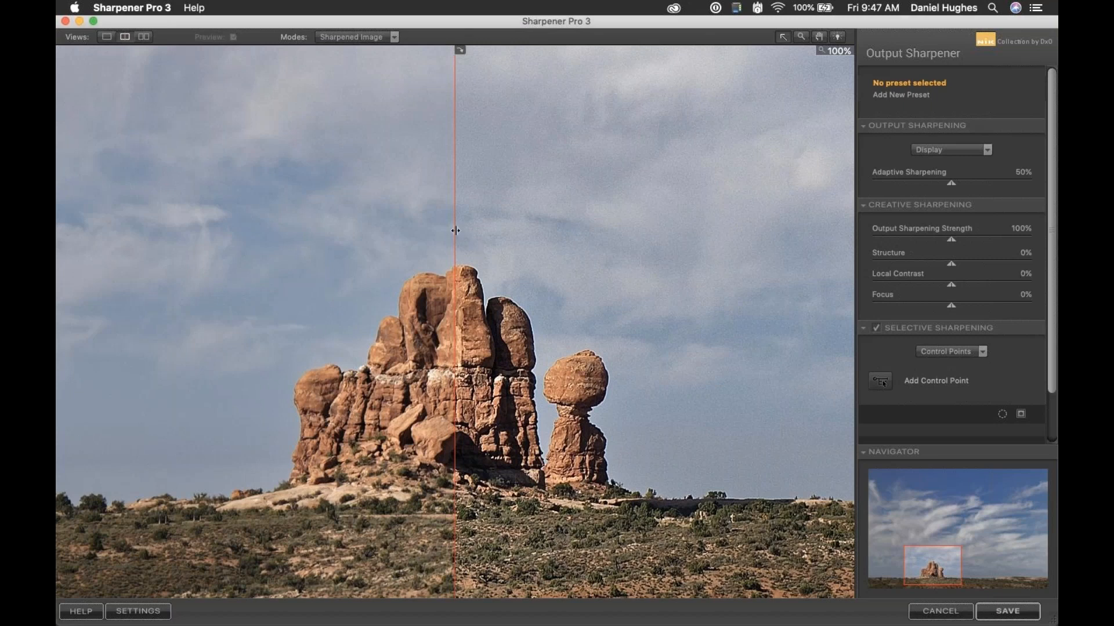
left_click_drag(454, 232, 719, 280)
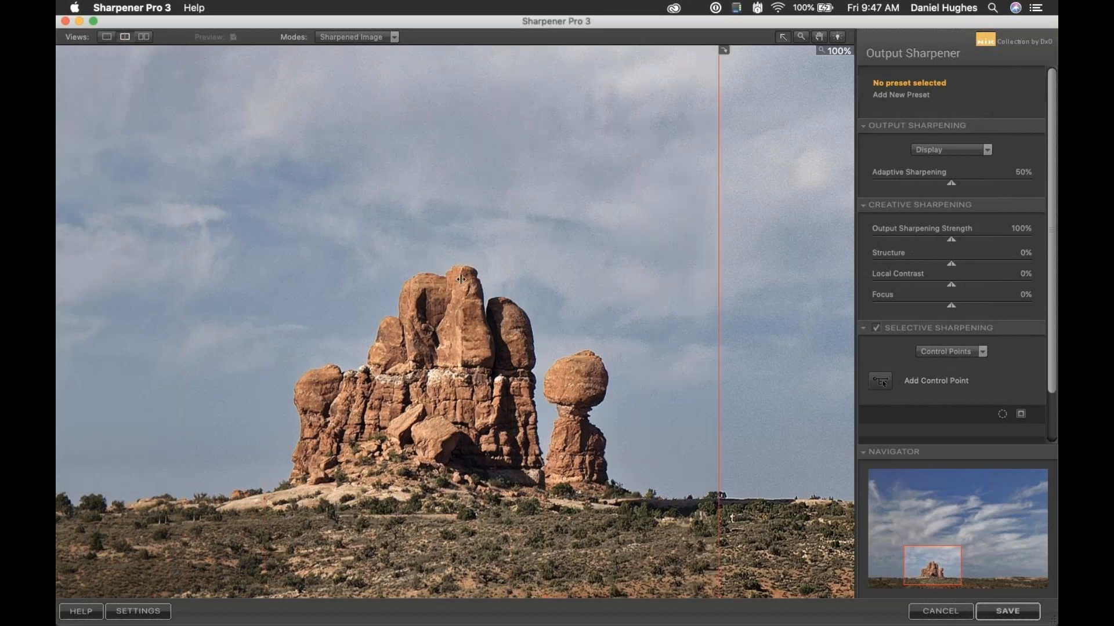
left_click_drag(461, 280, 450, 280)
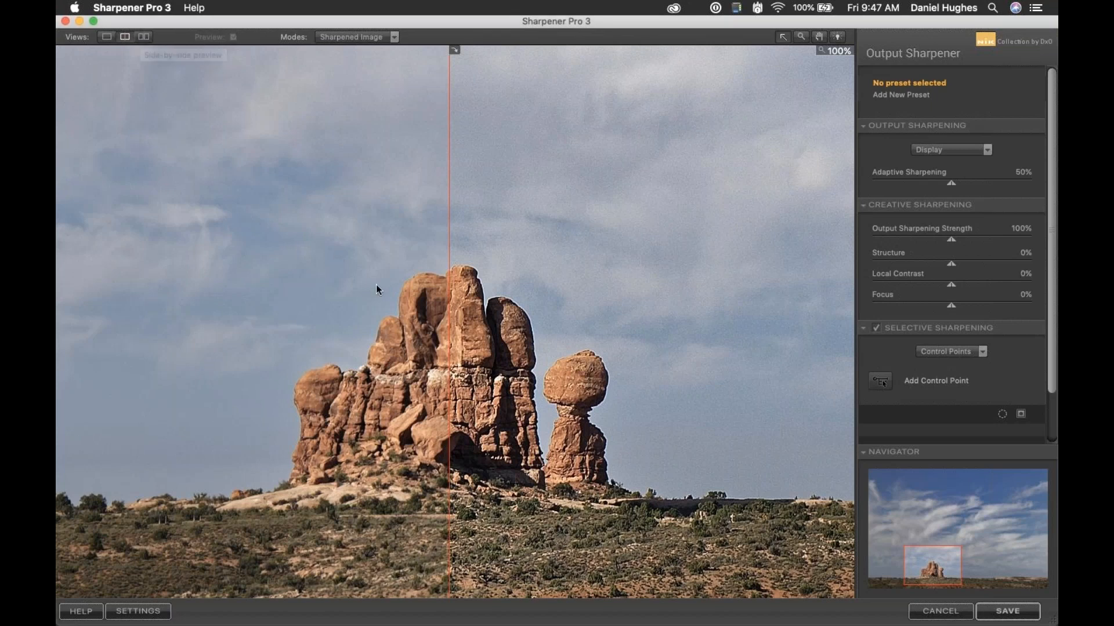
Examine the rock formation and clouds in the two-image comparison, with the original and sharpened versions arranged side by side.
left_click(144, 36)
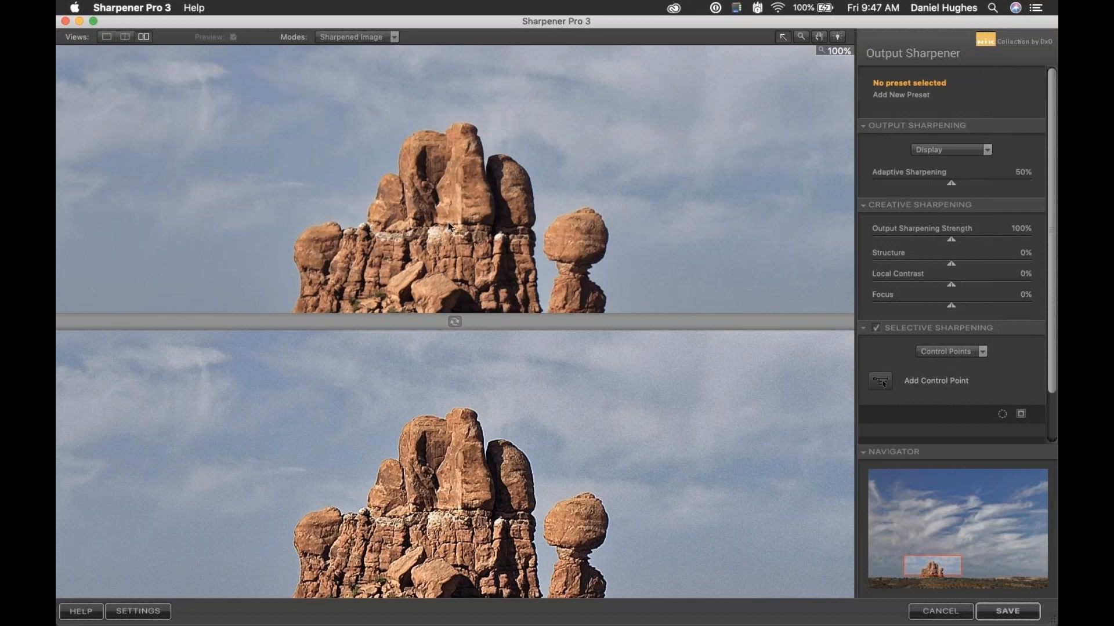
left_click(455, 324)
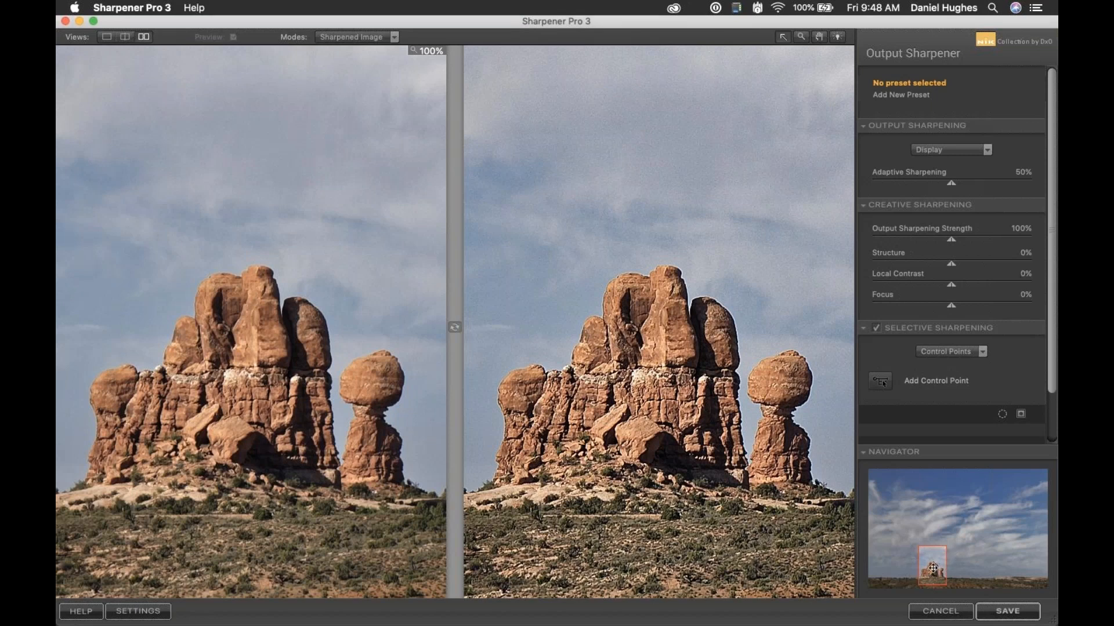
mouse_move(933, 568)
left_mouse_down()
mouse_move(946, 571)
mouse_move(941, 526)
mouse_move(932, 576)
left_mouse_up()
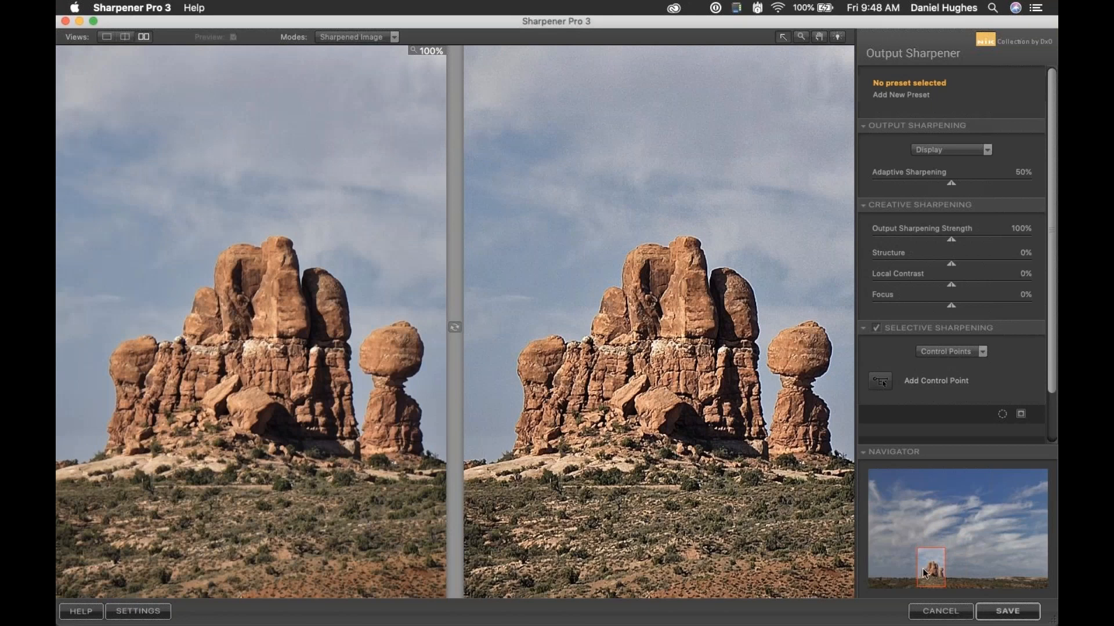
left_click_drag(923, 569, 932, 567)
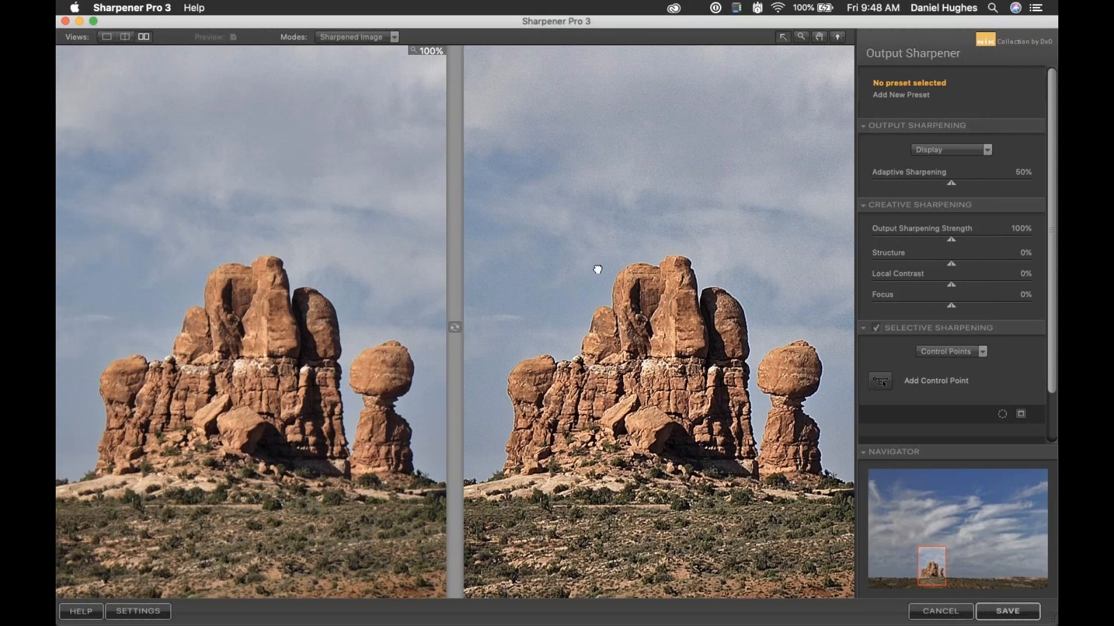
left_click_drag(598, 269, 696, 598)
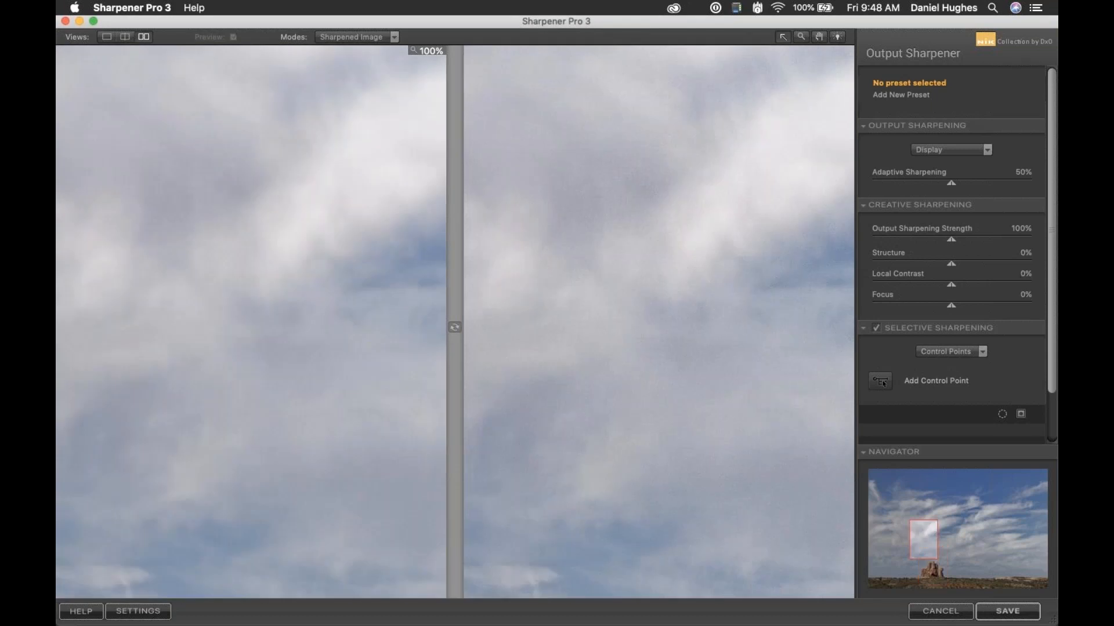
left_click_drag(566, 476, 517, 338)
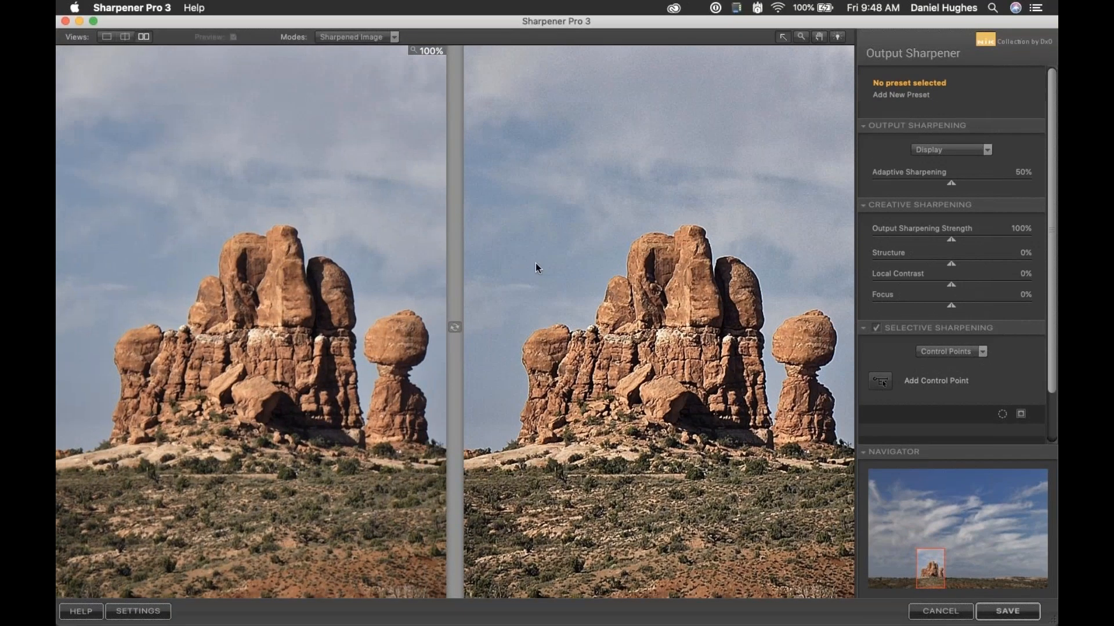
Return to the single-image view and set the output sharpening device to Inkjet.
left_click(102, 38)
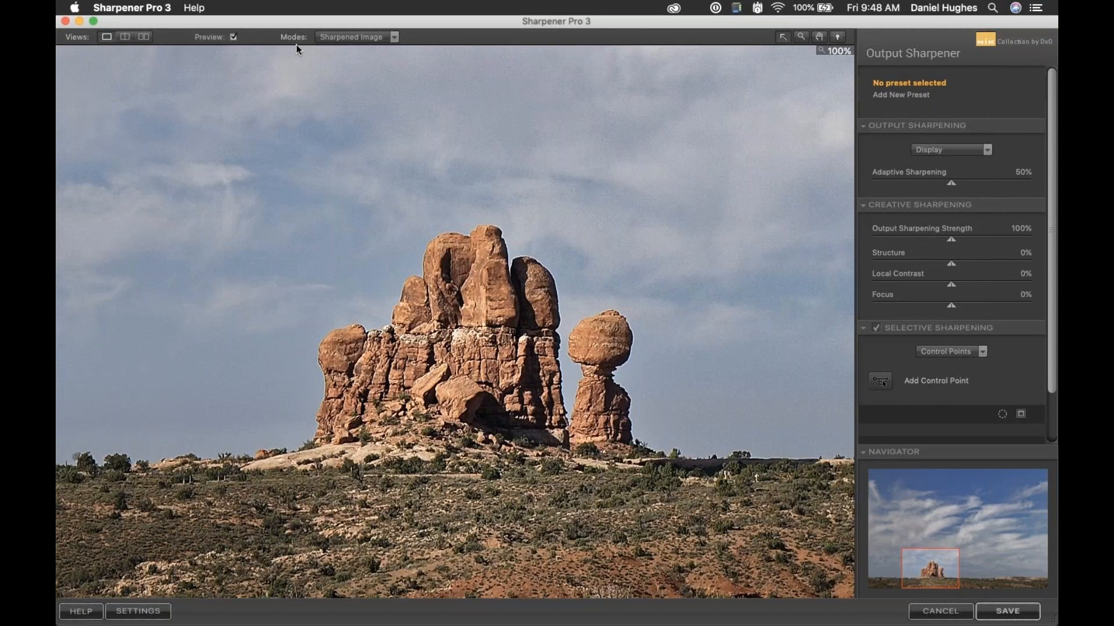
left_click(394, 37)
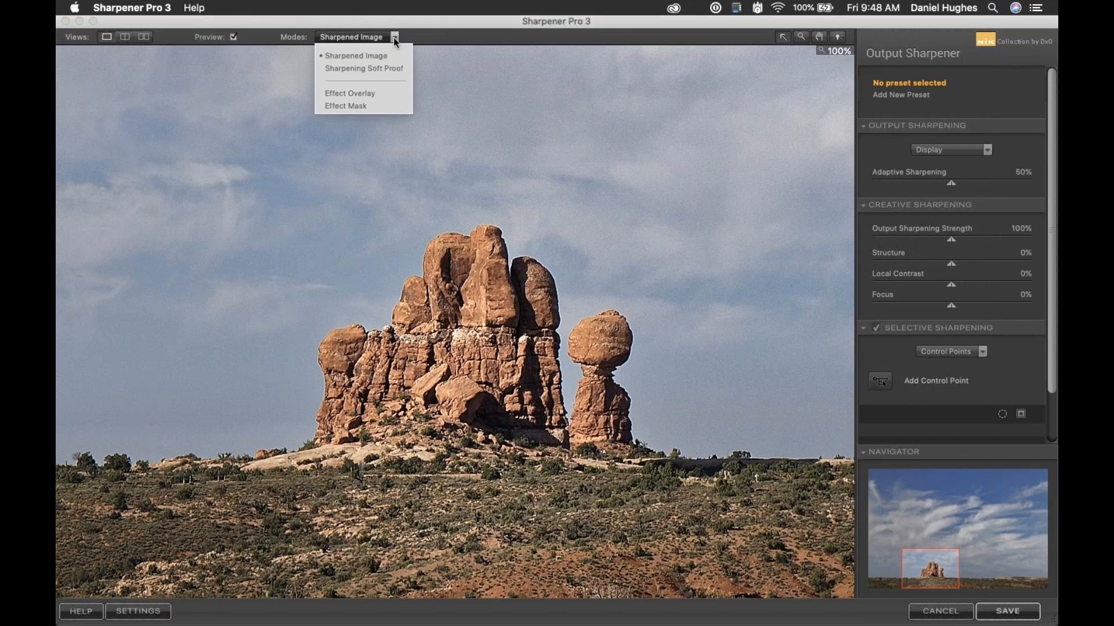
left_click(393, 37)
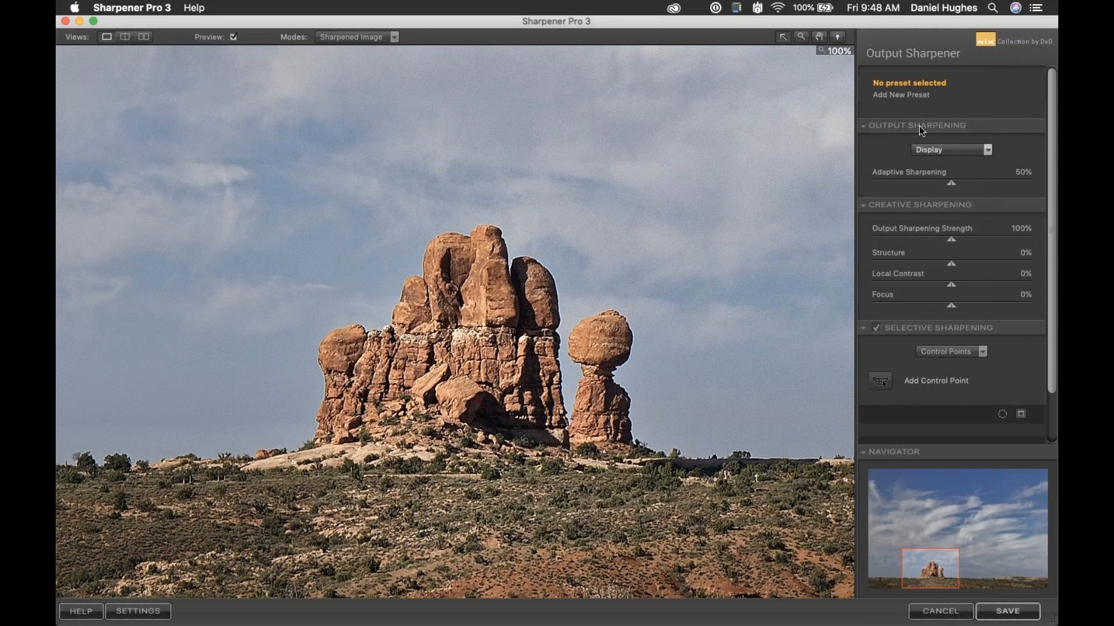
left_click(987, 150)
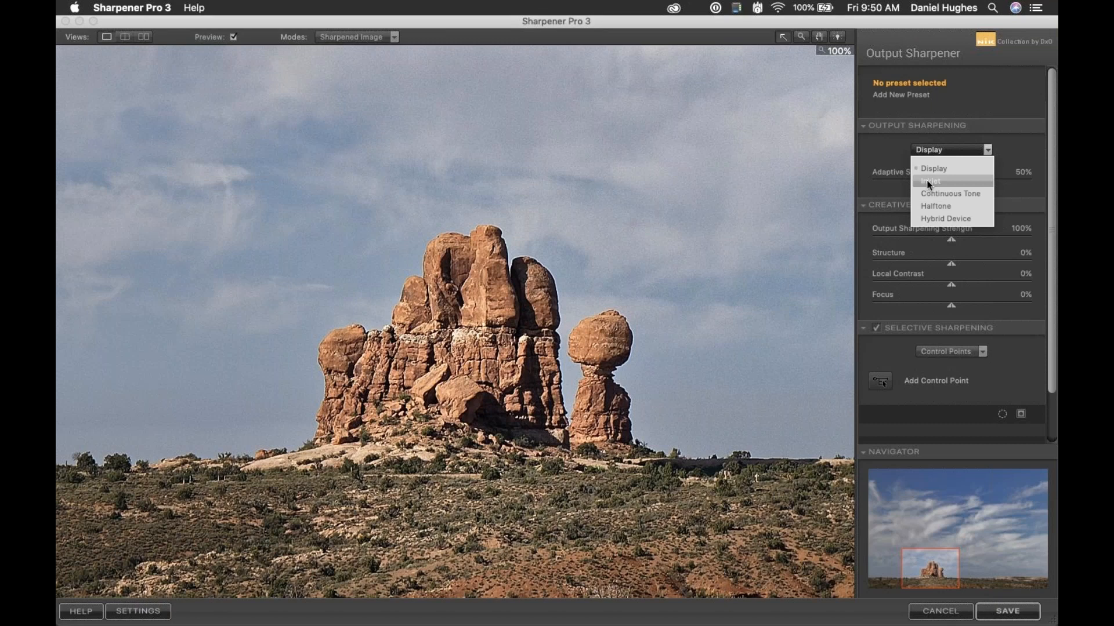
left_click(929, 182)
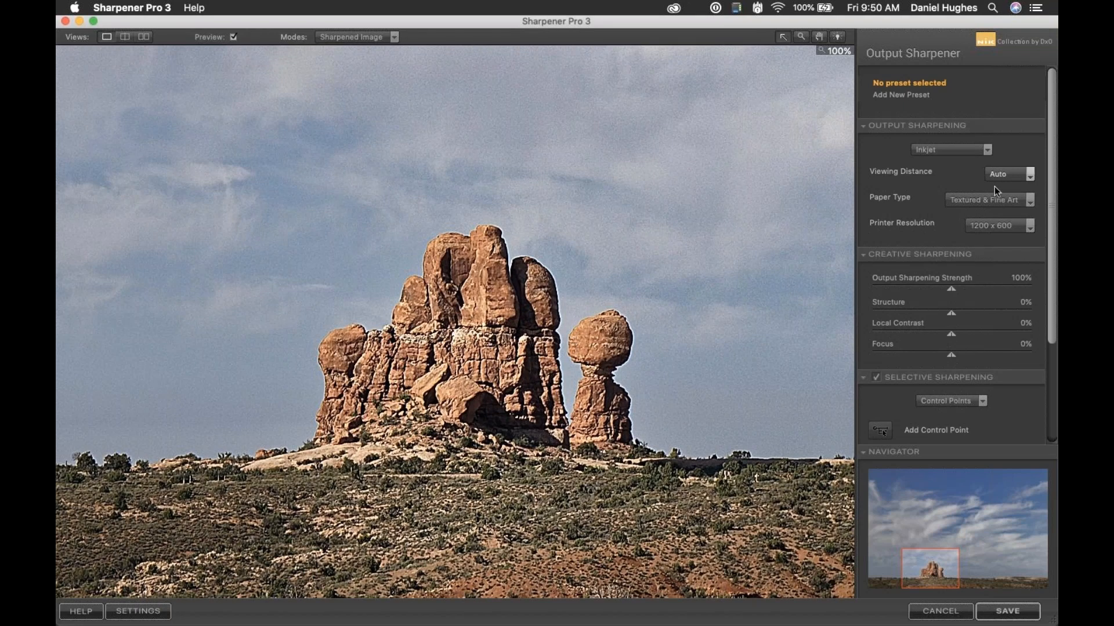
Fit the whole photo in the view and keep the inkjet viewing distance on Auto.
left_click(1028, 175)
left_click(788, 254)
left_click(709, 237)
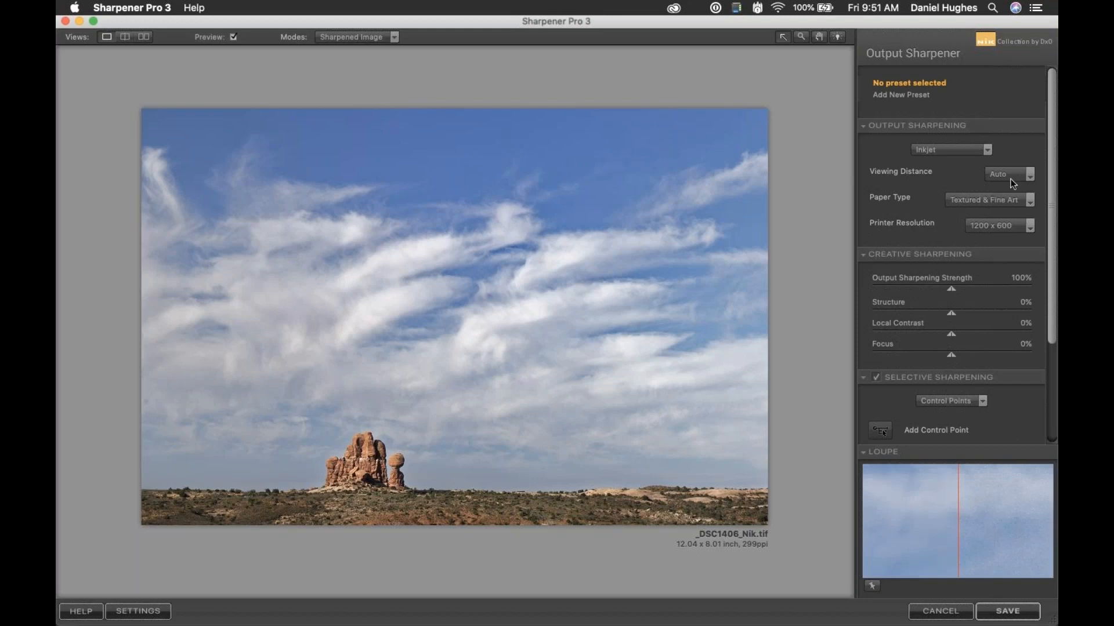
left_click(1029, 176)
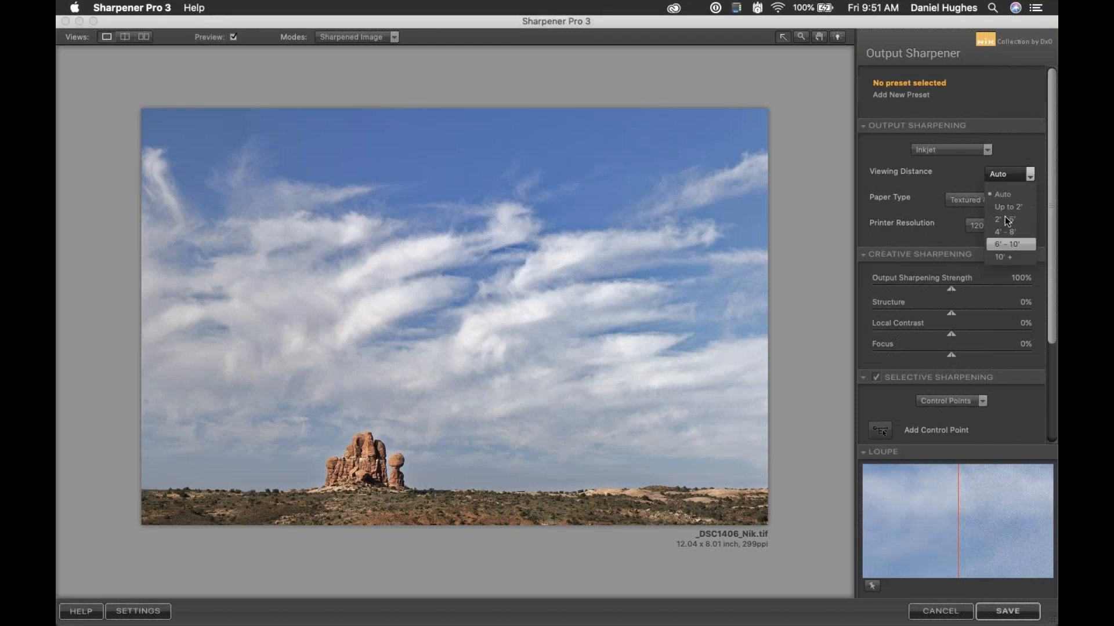
left_click(998, 186)
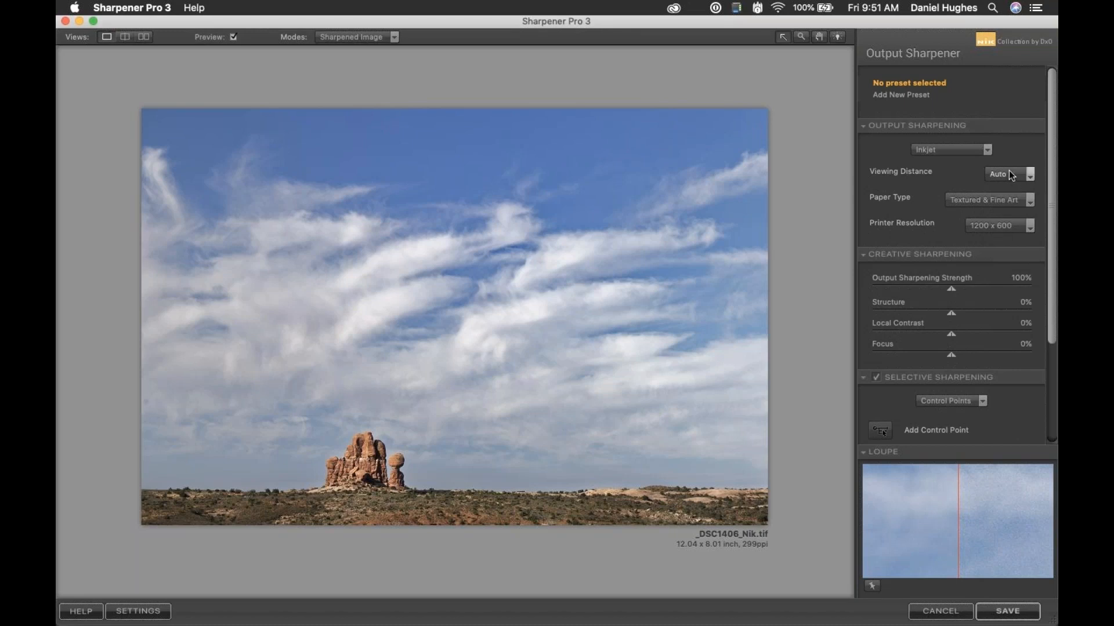
Set the inkjet paper type to Luster and the printer resolution to 2880 x 1440.
left_click(1029, 201)
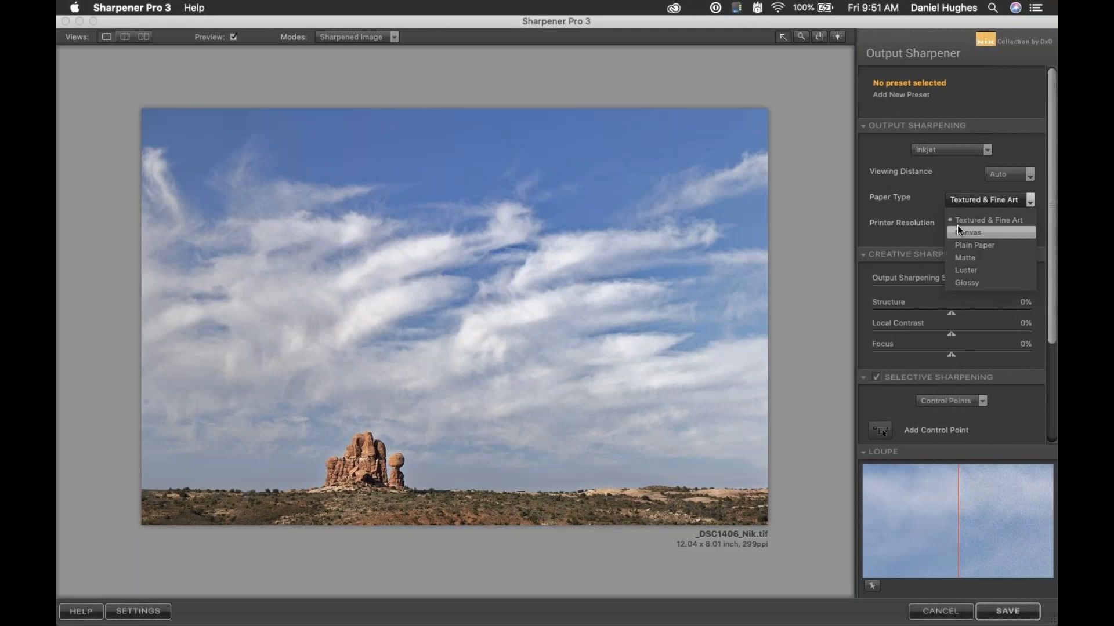
left_click(957, 270)
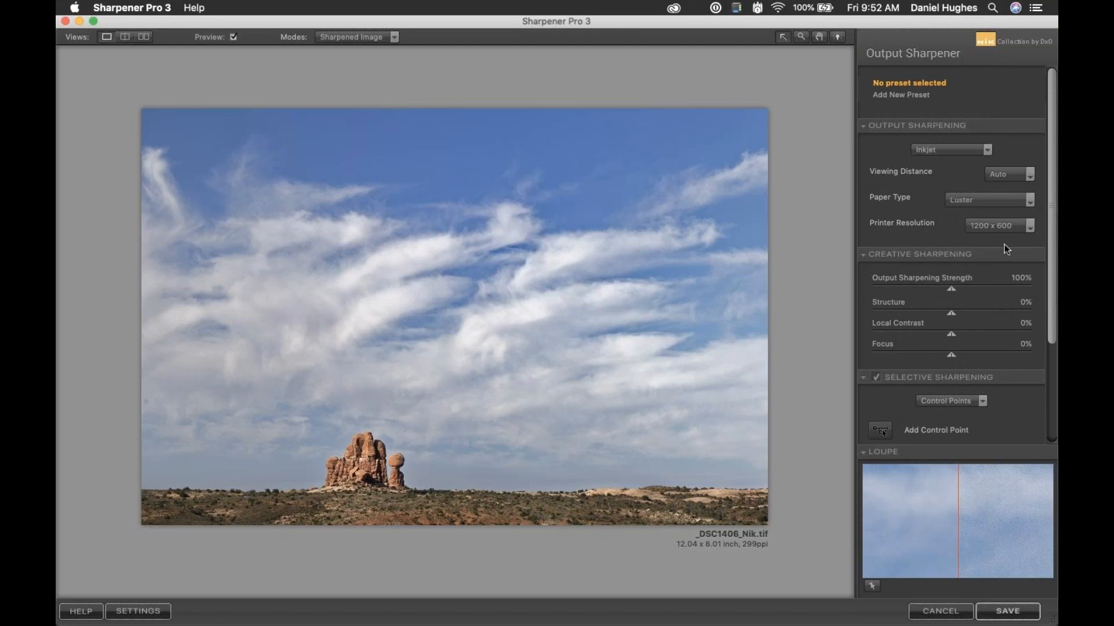
left_click(1029, 226)
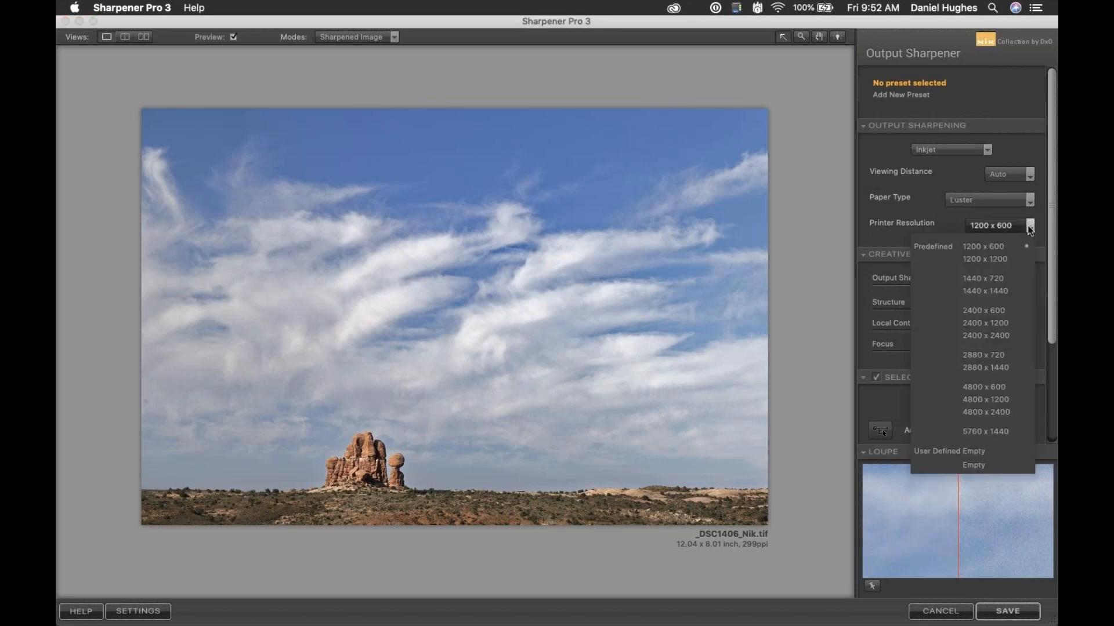
left_click(974, 368)
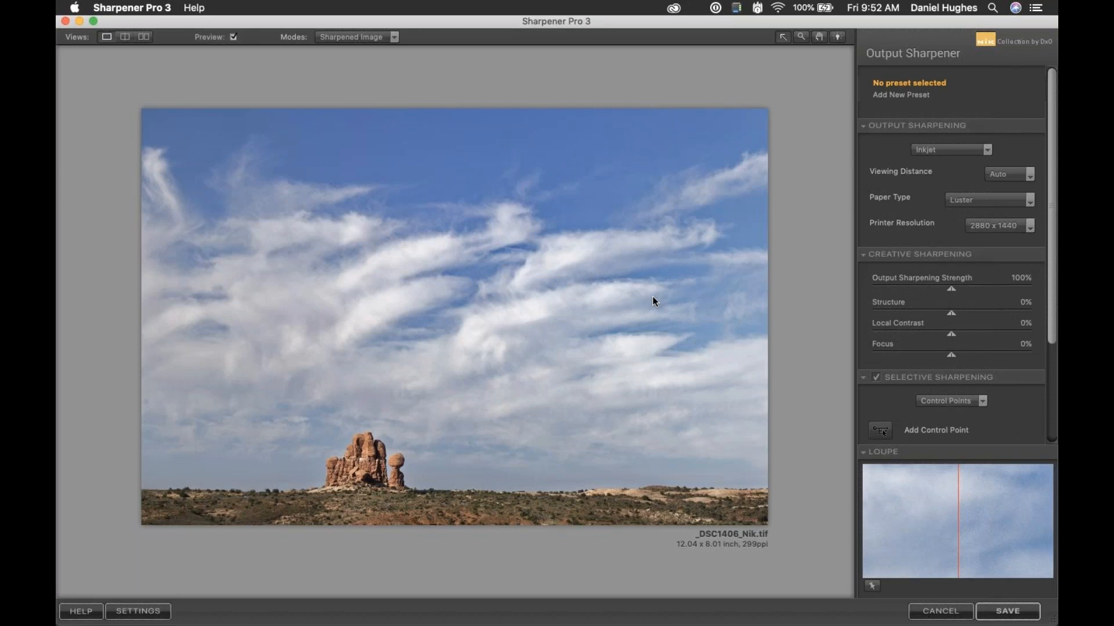
Compare the original and sharpened rock formation at 100% in the split preview, and return to the fitted single-image view.
left_click(361, 465)
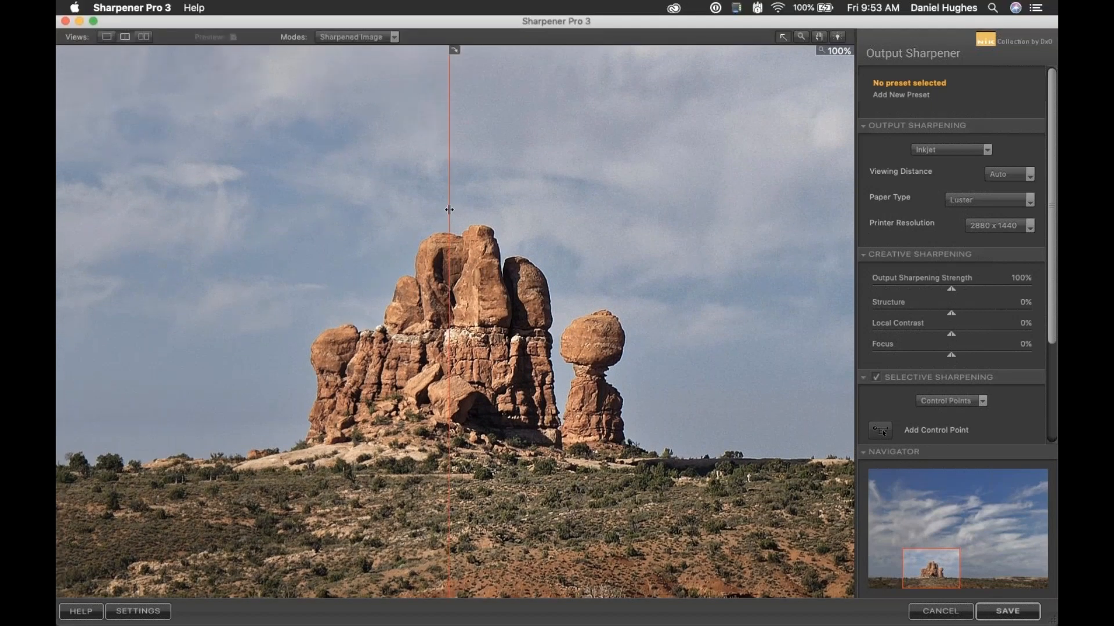
left_click_drag(449, 209, 816, 228)
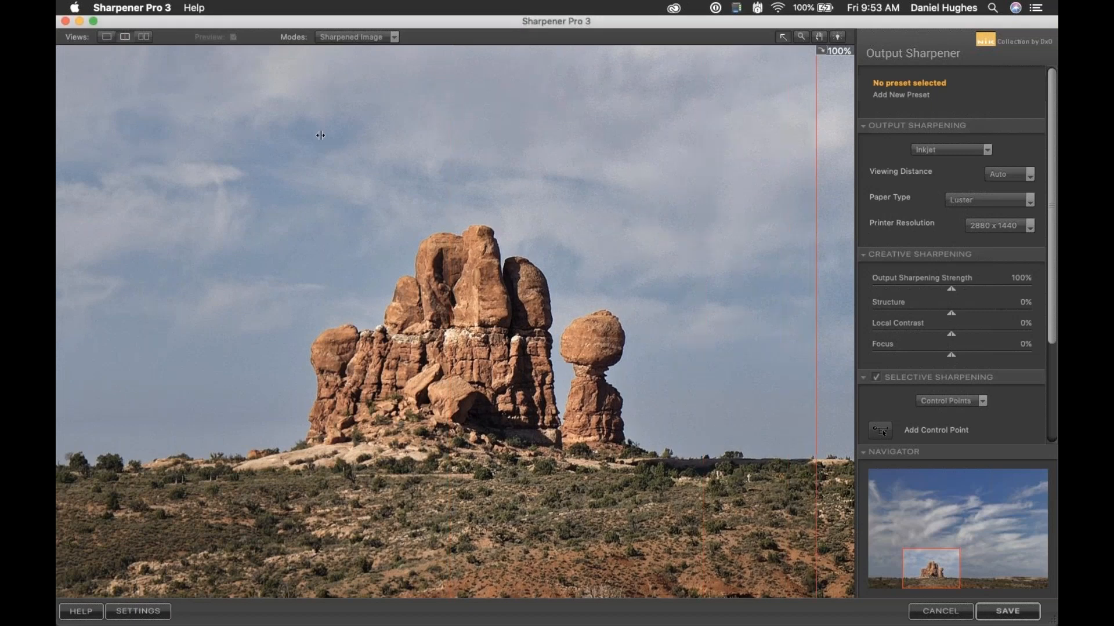
left_click_drag(320, 135, 199, 139)
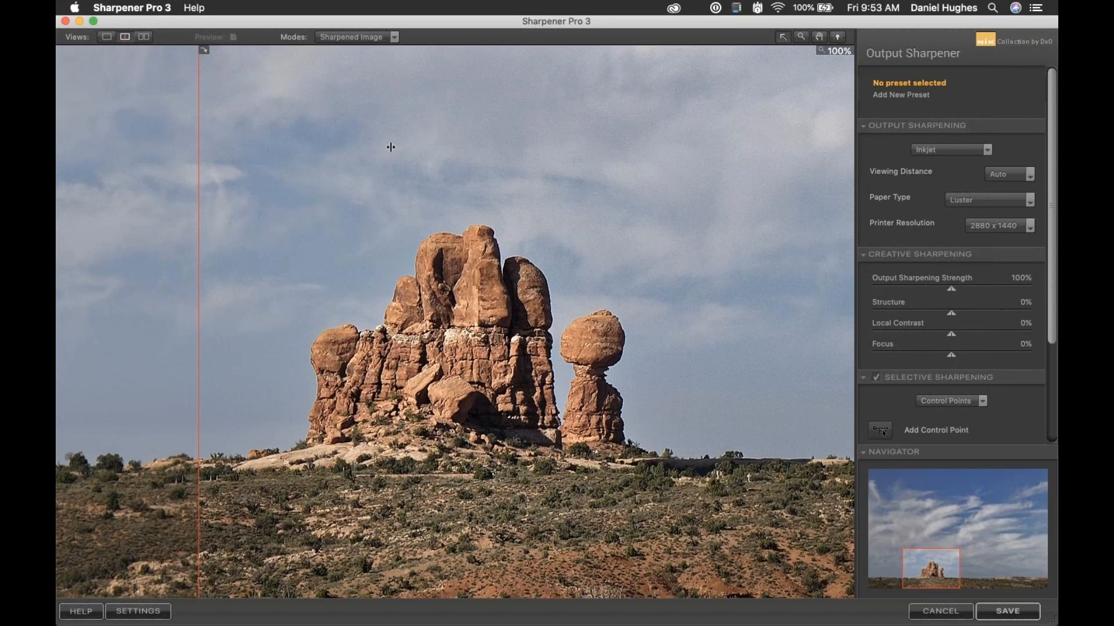
left_click_drag(391, 147, 475, 149)
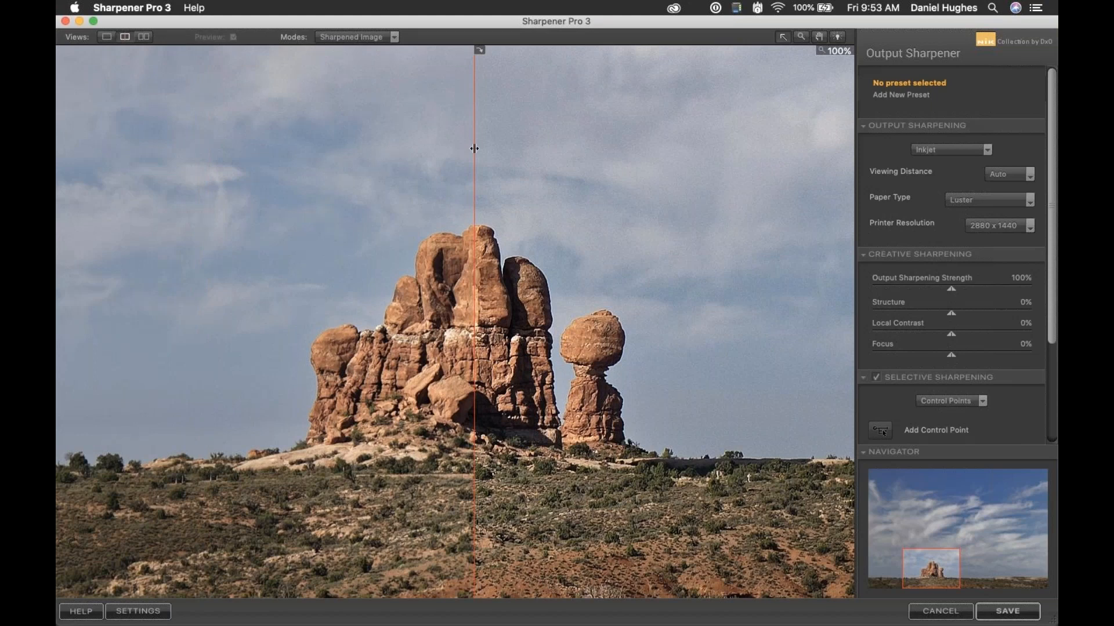
left_click(103, 35)
left_click(449, 270)
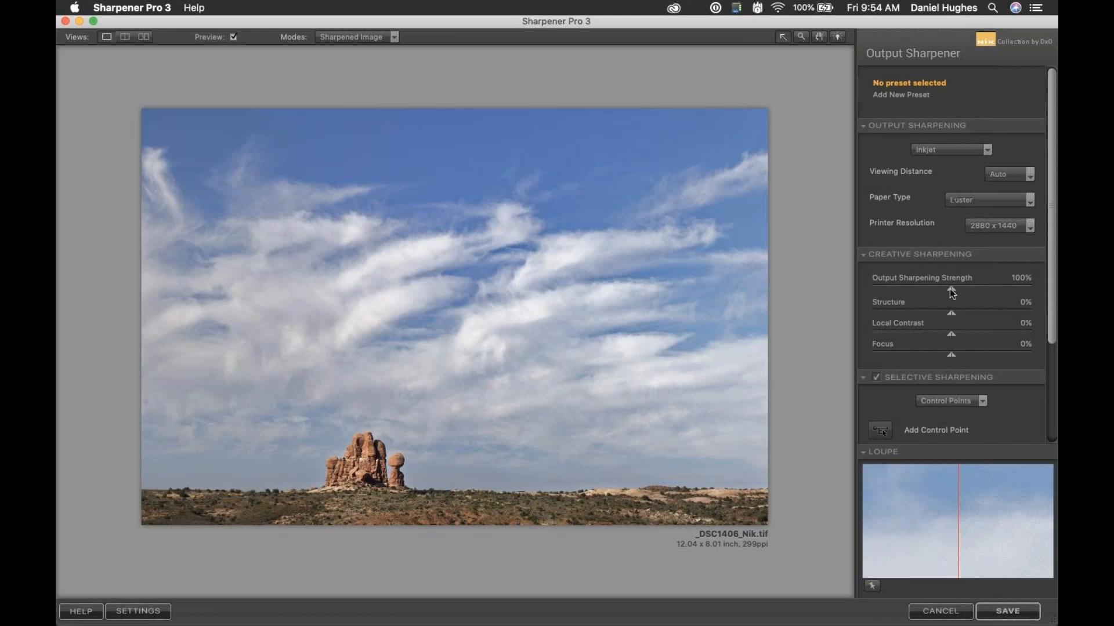
Try a higher Output Sharpening Strength on the whole photo and a Structure of 32% on the rock formation at 100%.
left_click_drag(950, 289, 980, 288)
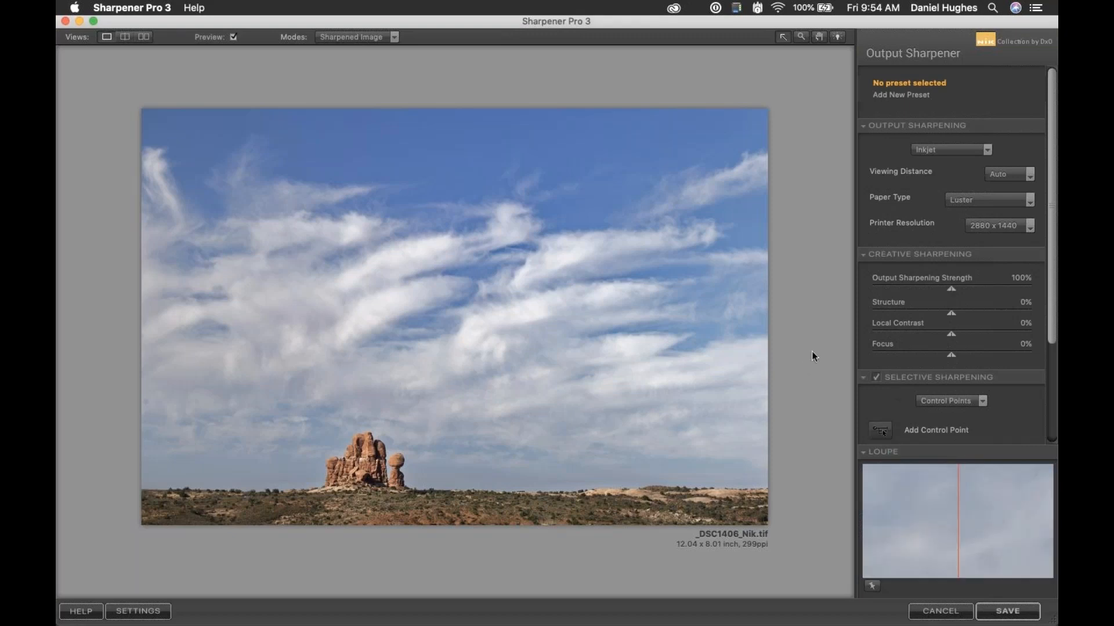
left_click(364, 478)
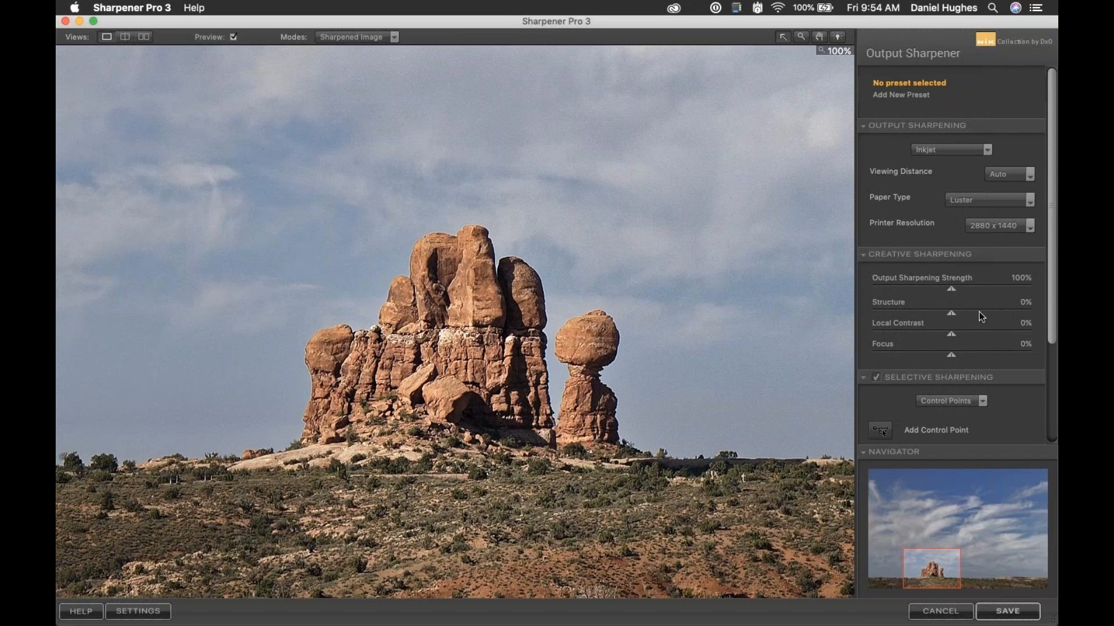
left_click_drag(986, 311, 969, 316)
mouse_move(967, 312)
left_mouse_down()
mouse_move(928, 318)
mouse_move(976, 316)
left_mouse_up()
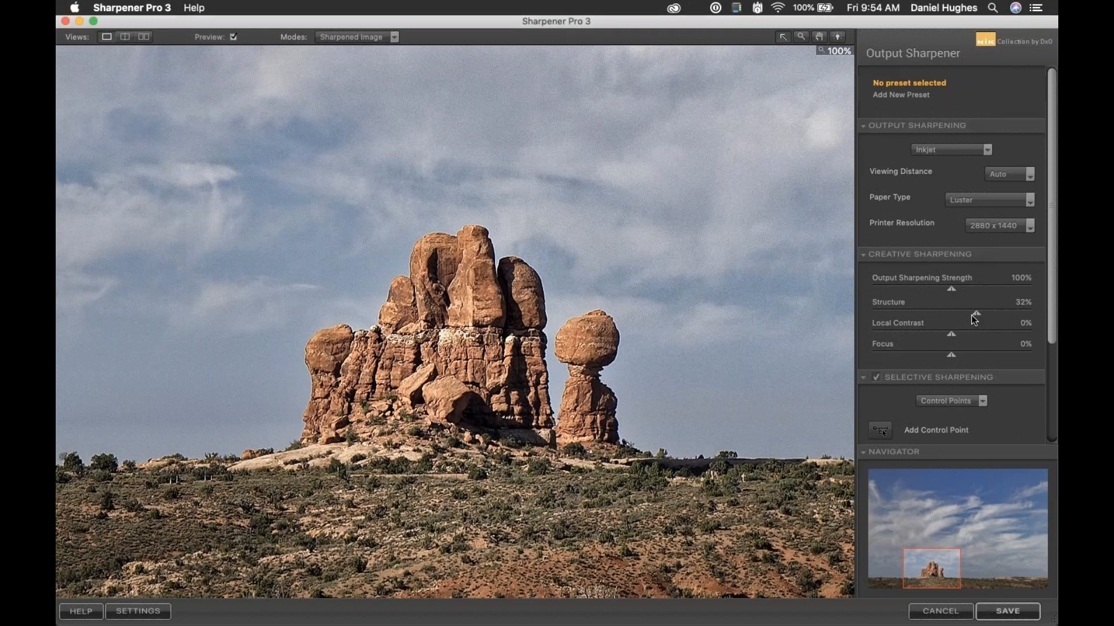
left_click_drag(977, 315, 955, 317)
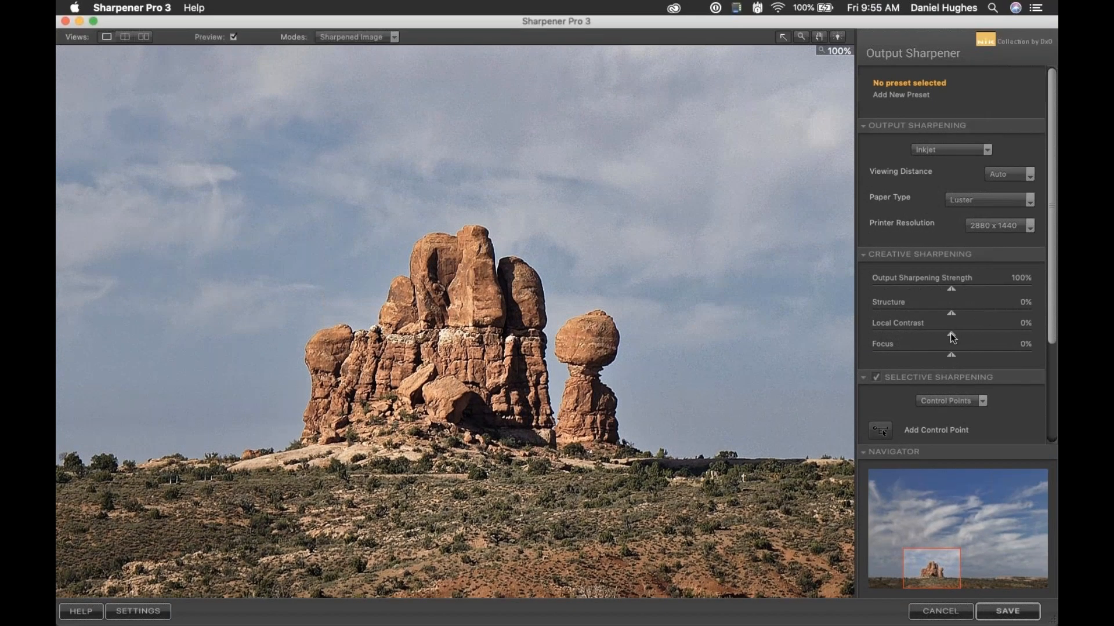
Try Local Contrast at 38%, 71% and 56% on the rock formation, and reset it to 0%.
left_click_drag(951, 336, 981, 335)
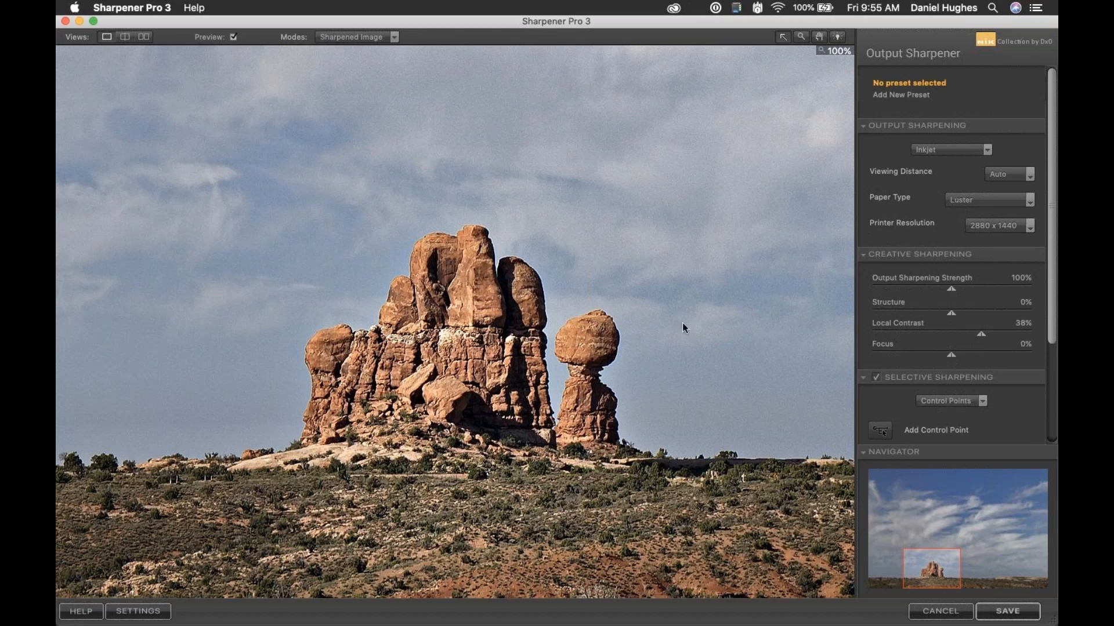
left_click_drag(965, 340, 967, 341)
left_click(1007, 333)
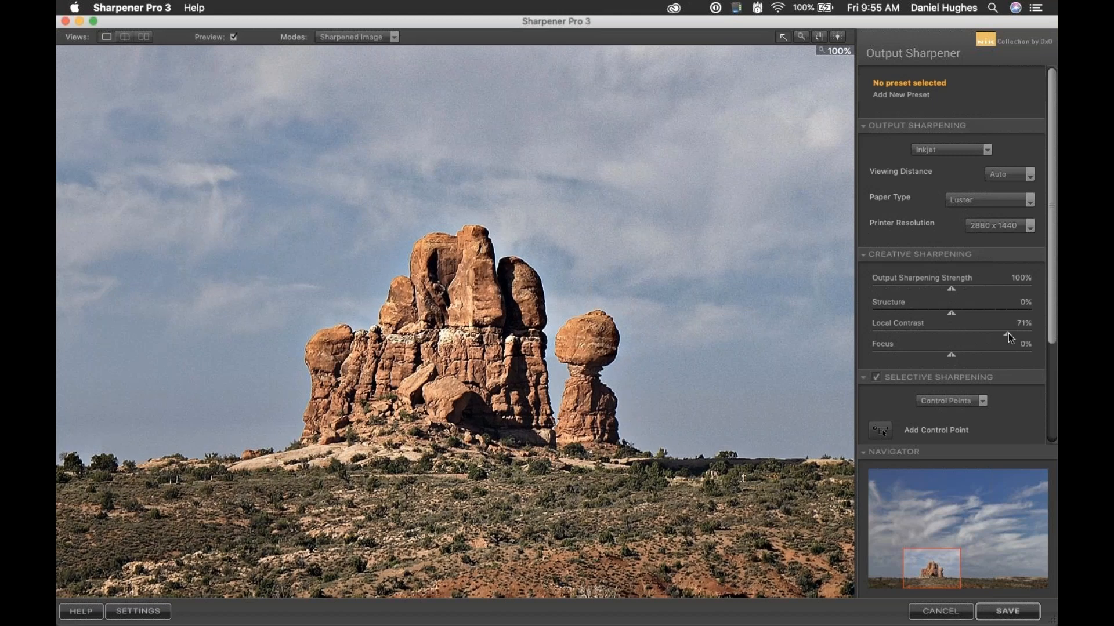
left_click_drag(1008, 335, 996, 335)
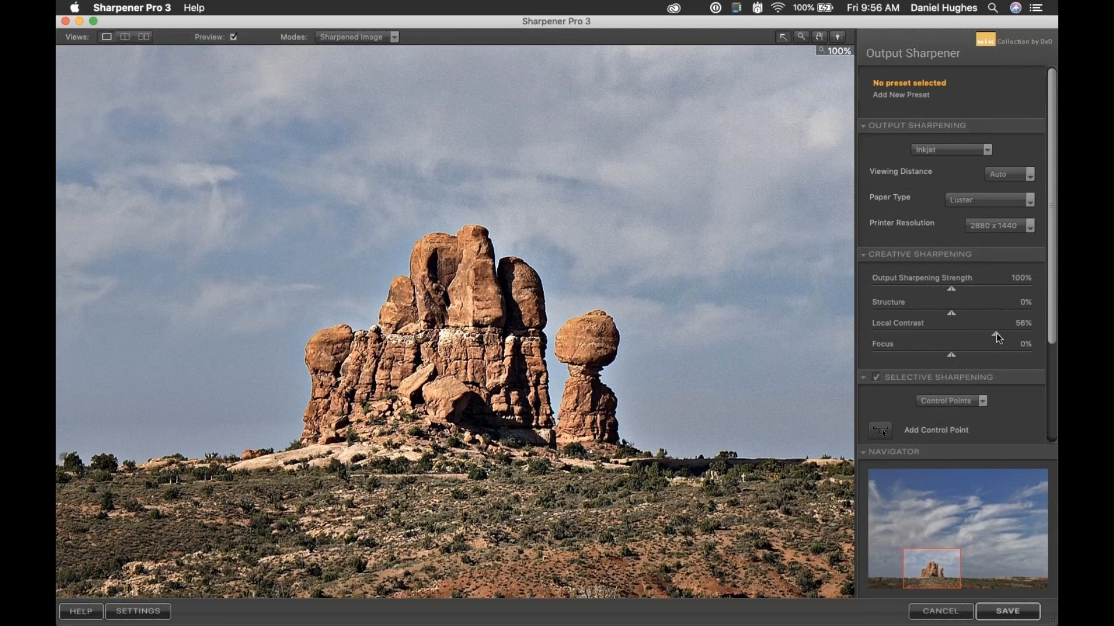
double_click(998, 338)
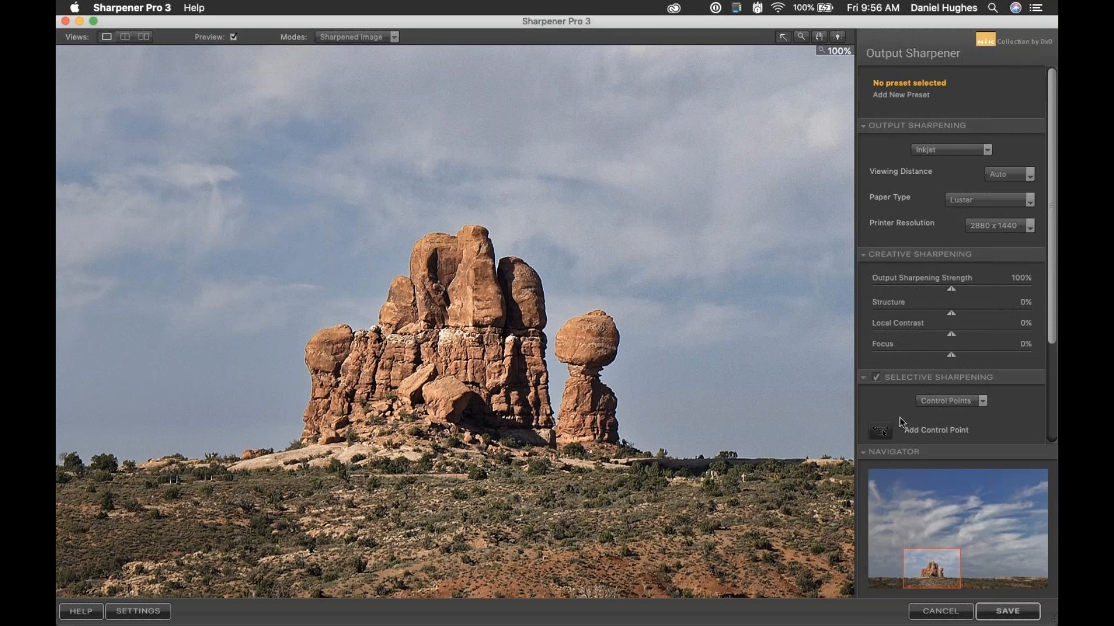
Try a higher Focus amount in the creative sharpening settings and reset it to 0%.
left_click(879, 430)
left_click_drag(951, 357, 1005, 355)
double_click(1004, 356)
left_click(992, 355)
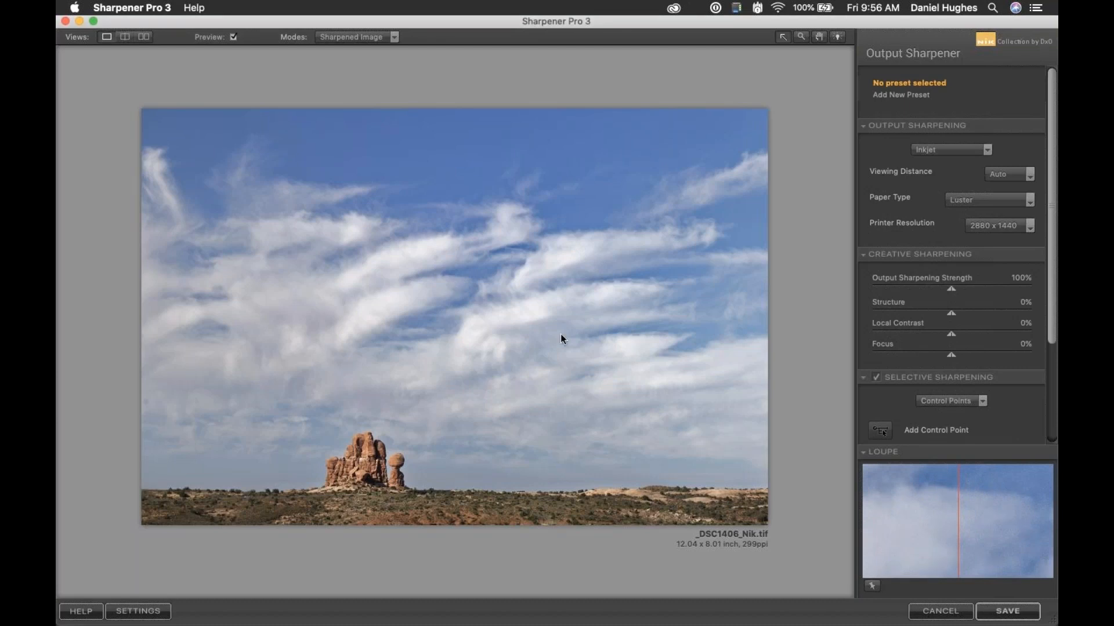
Save the output-sharpened photo and open the resulting _DSC1406_Nik.tif in DxO PhotoLab.
left_click(1000, 614)
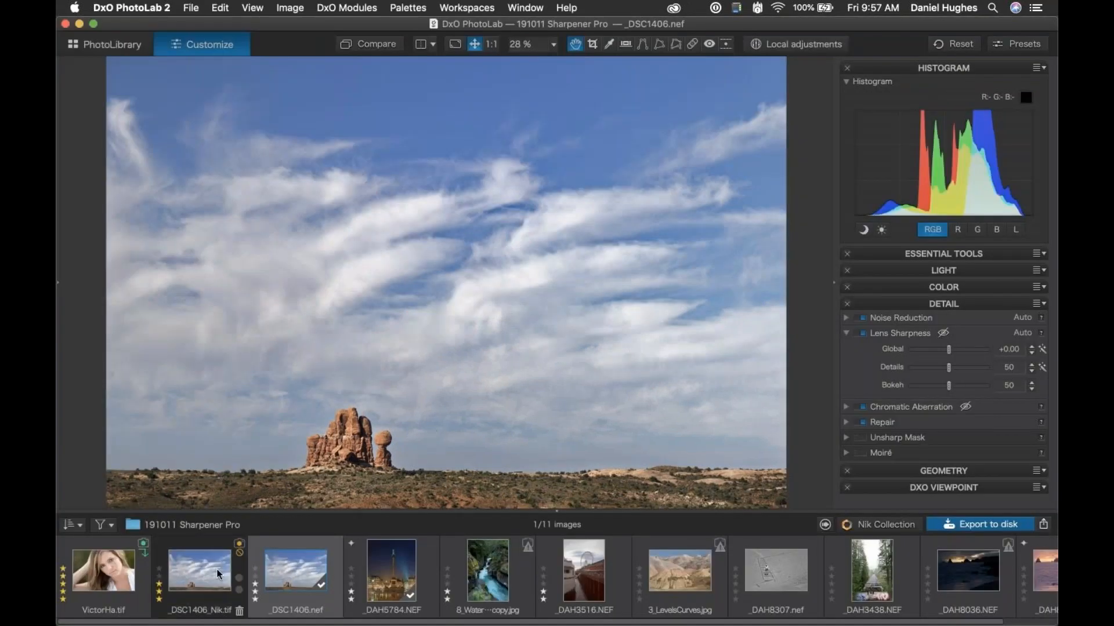
mouse_move(216, 571)
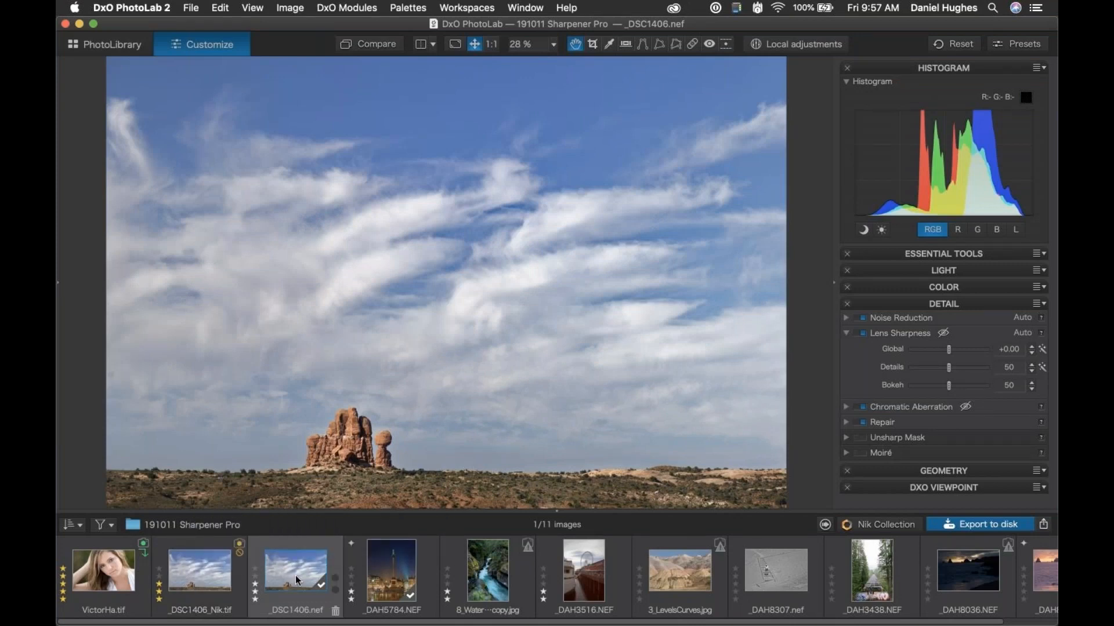
left_click(214, 583)
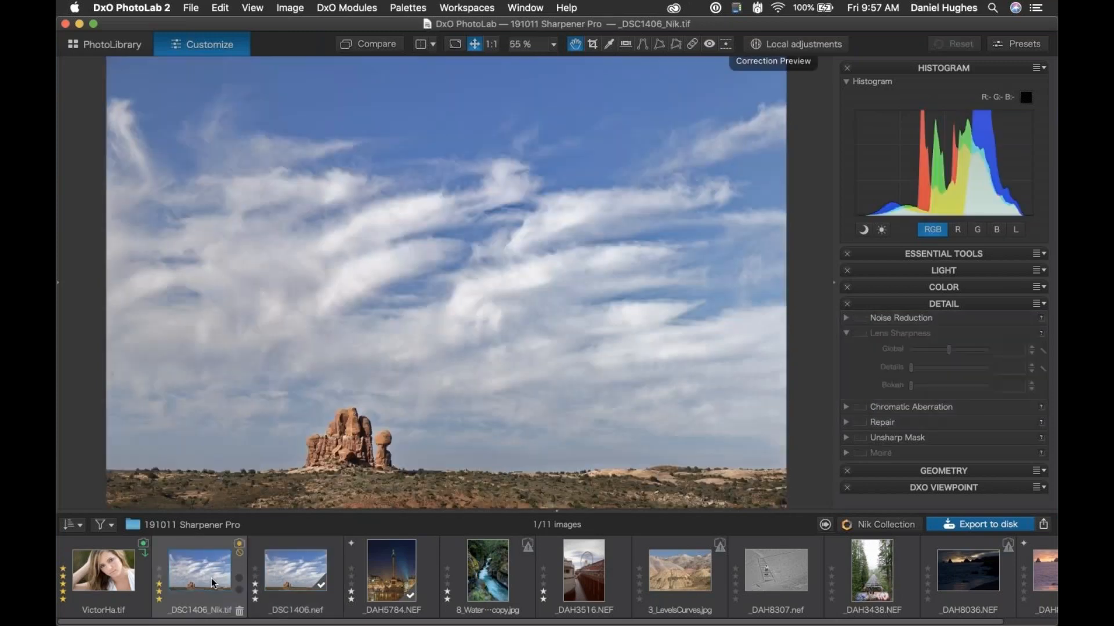
mouse_move(207, 584)
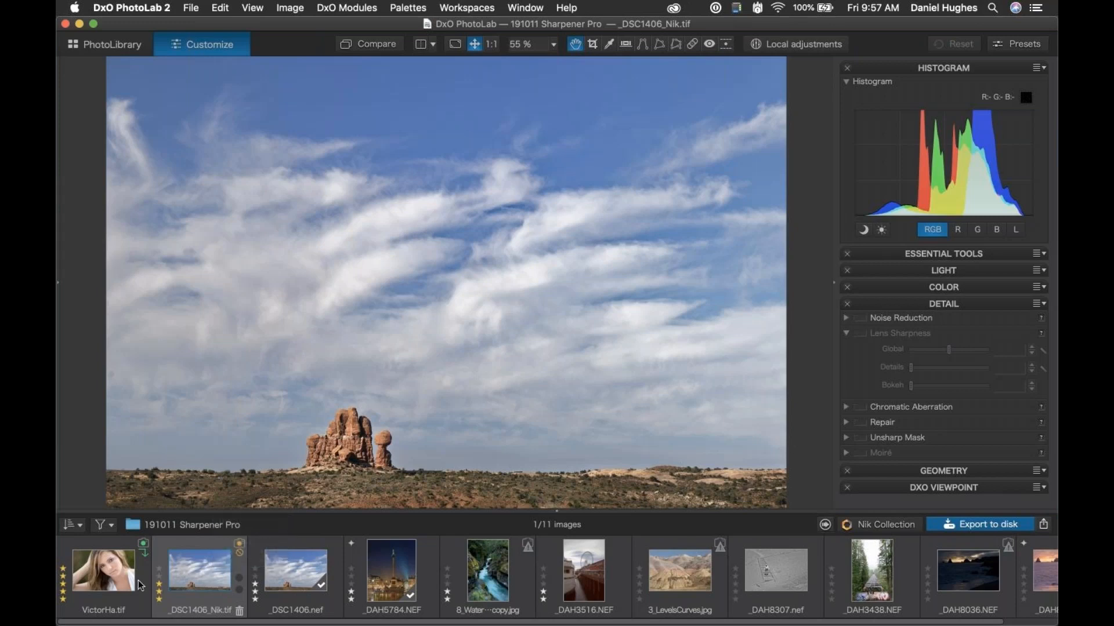
left_click(108, 574)
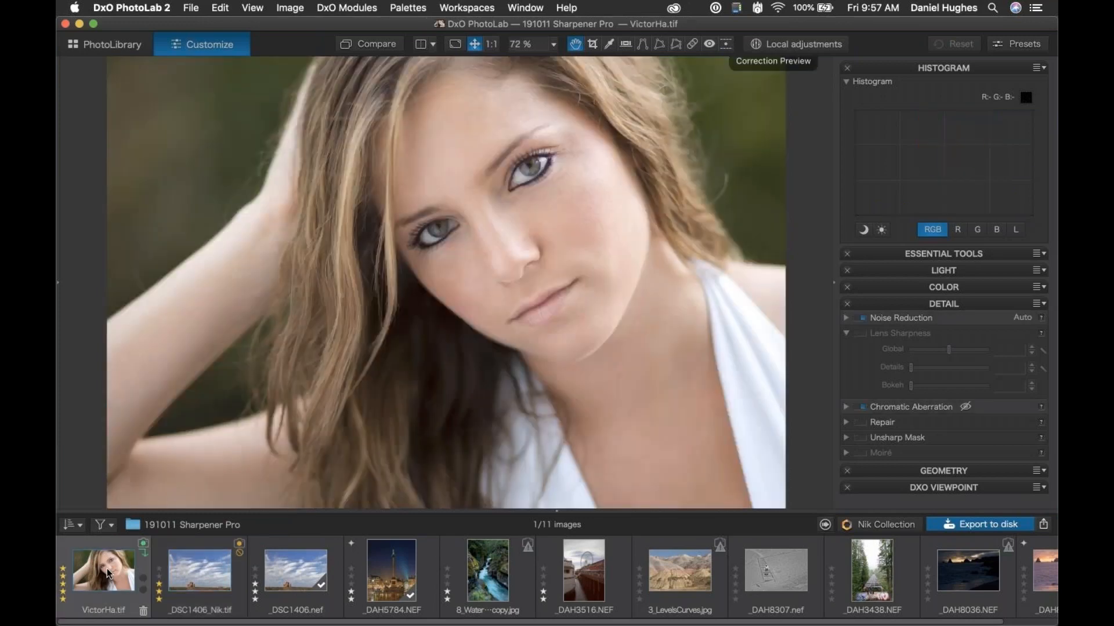
key("super+Tab")
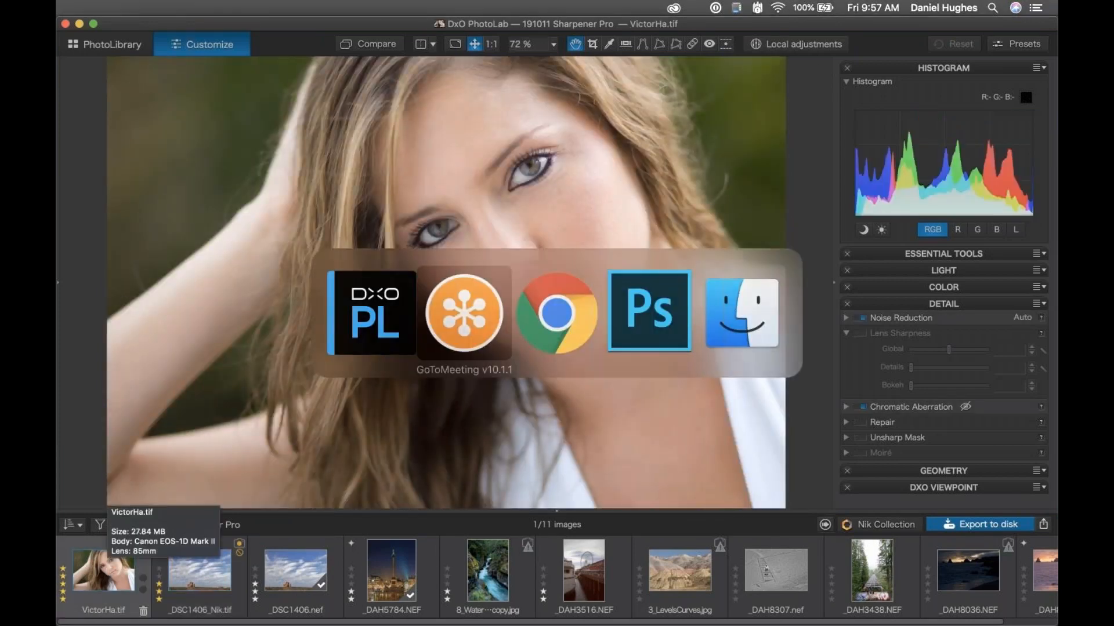
left_click(960, 614)
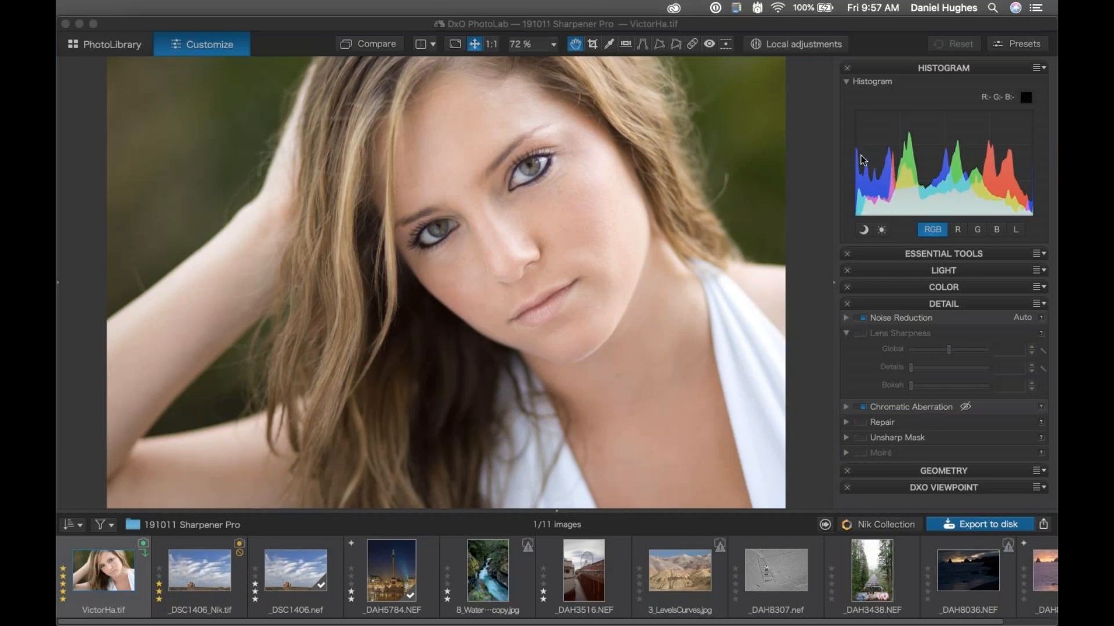
left_click(210, 566)
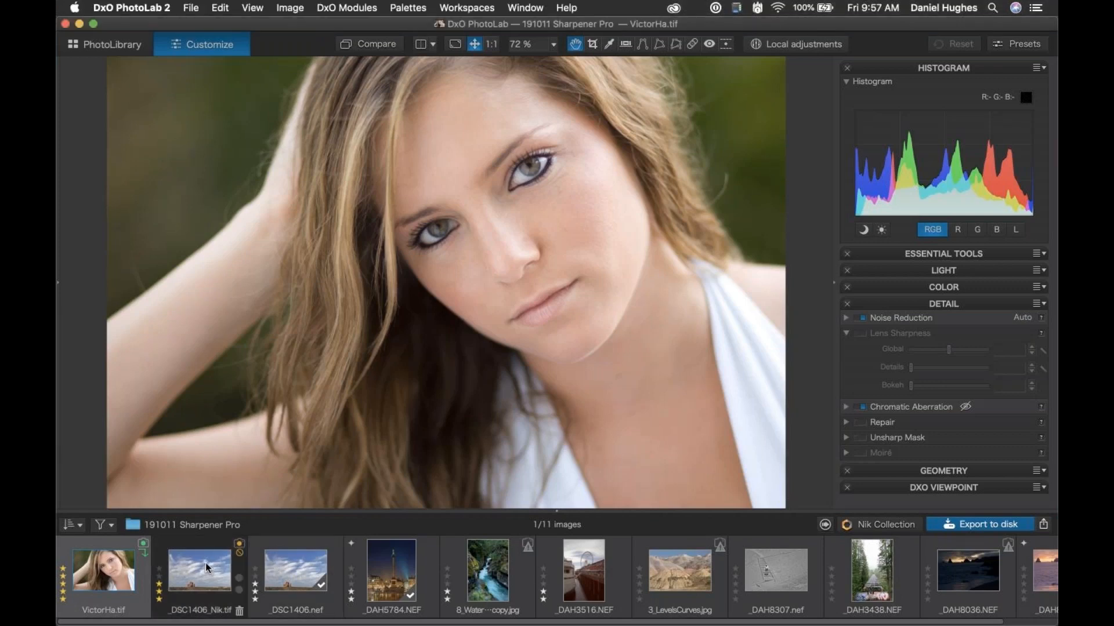
left_click(207, 568)
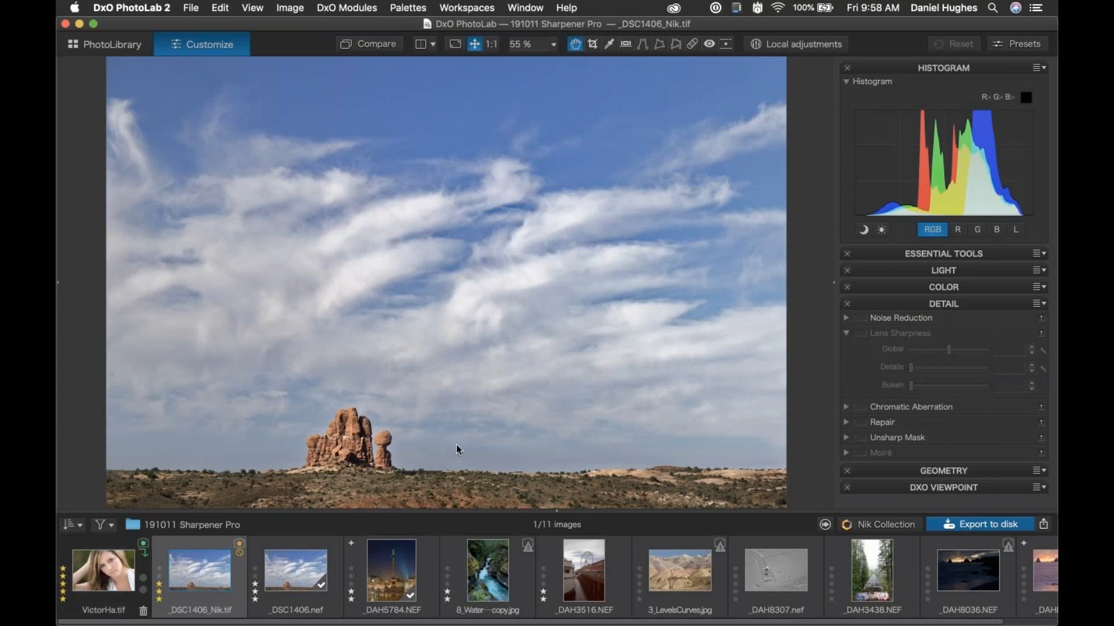
key("Left")
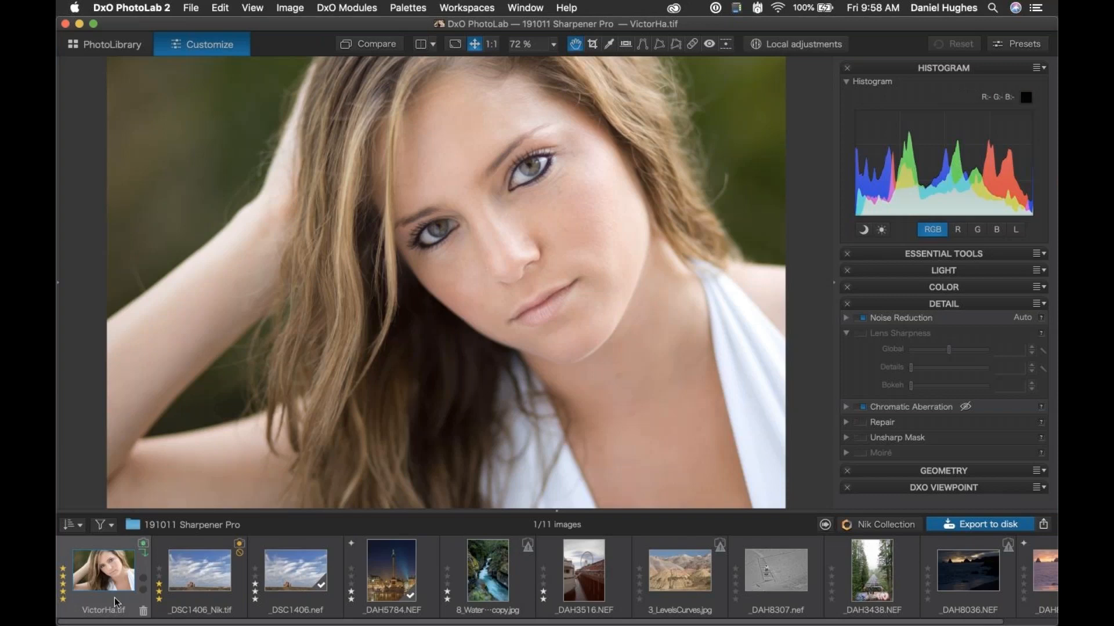
View the downloadable DxO Optics Modules for the portrait, and inspect the eyes up close.
left_click(144, 547)
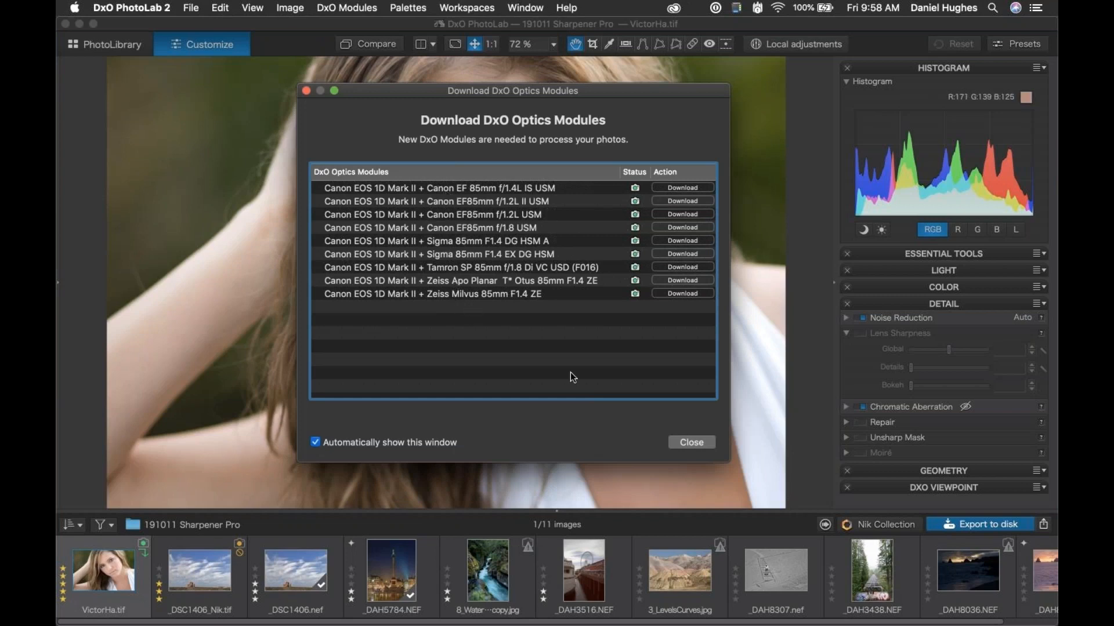
left_click(690, 443)
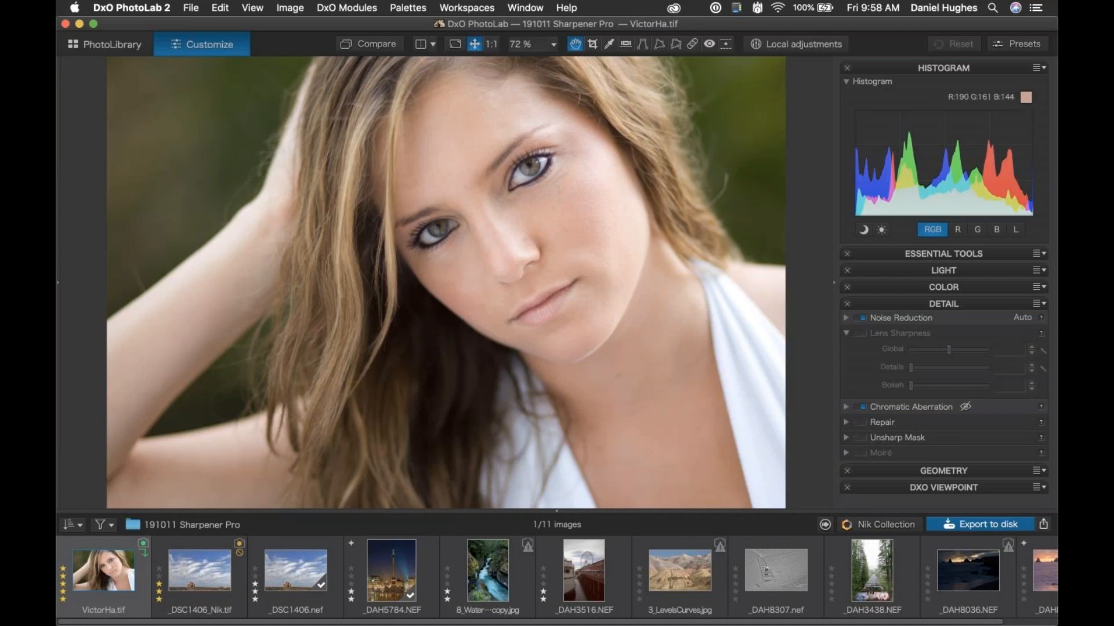
scroll(481, 245, "up", 5)
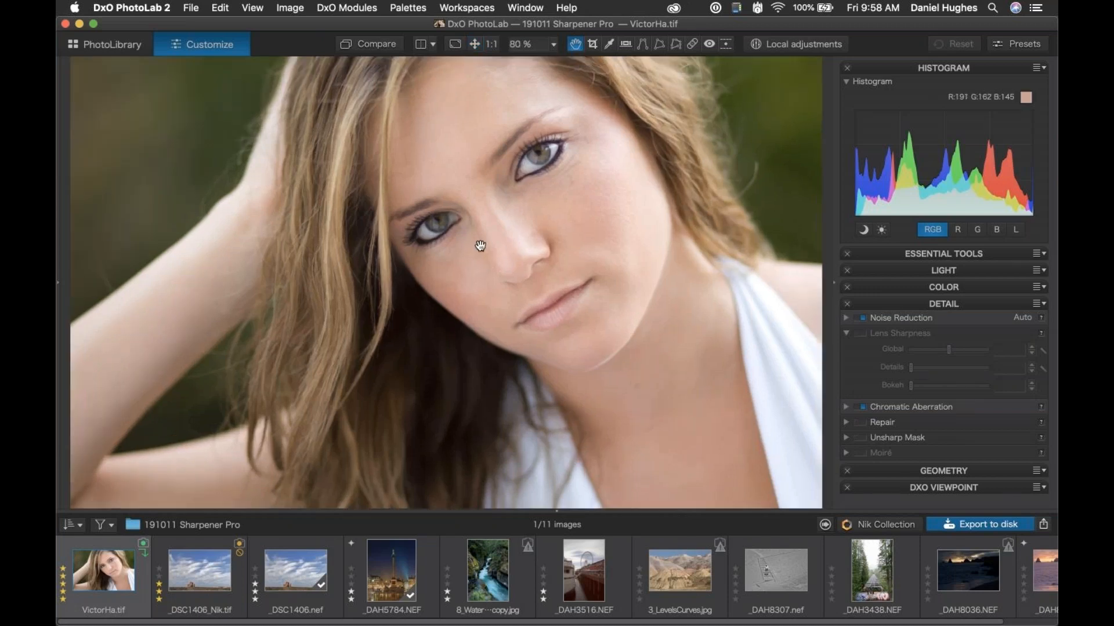
scroll(514, 435, "up", 5)
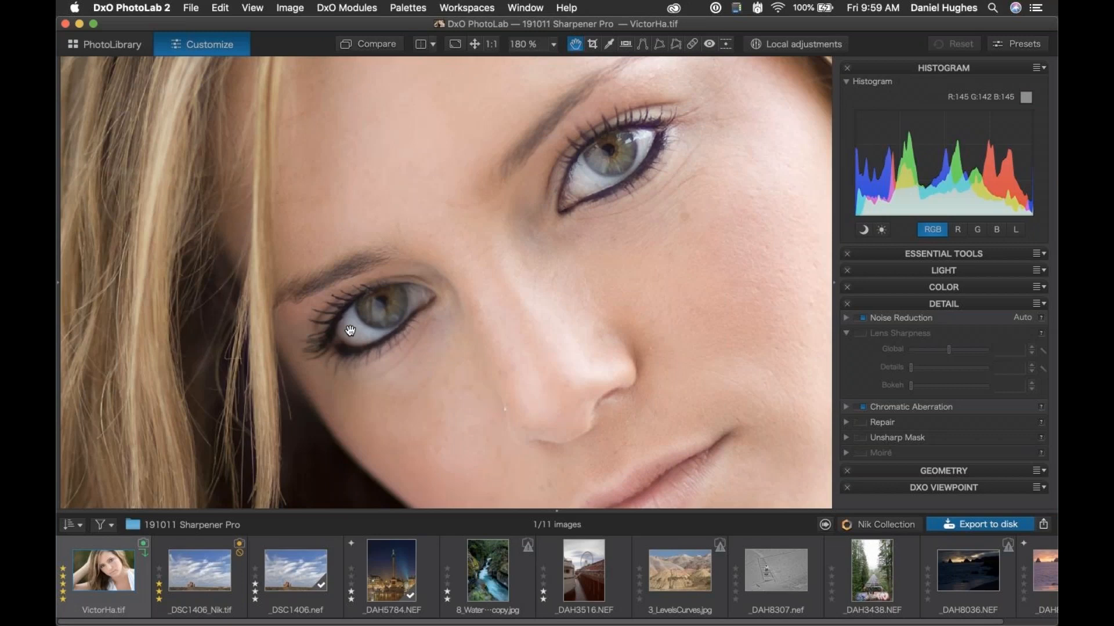
scroll(349, 331, "down", 8)
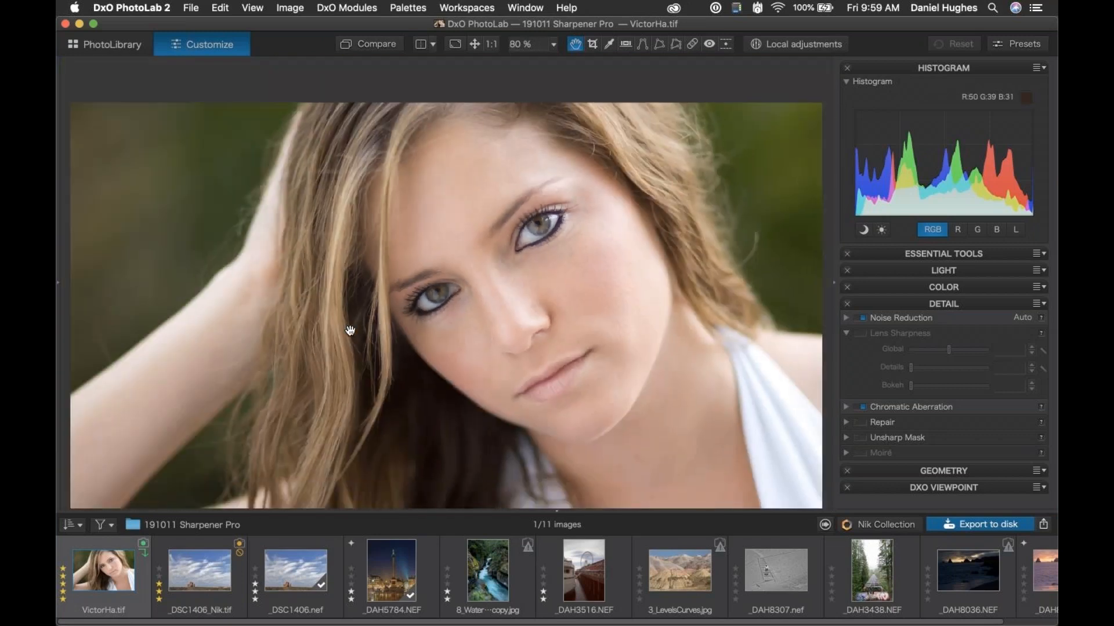
scroll(350, 331, "down", 2)
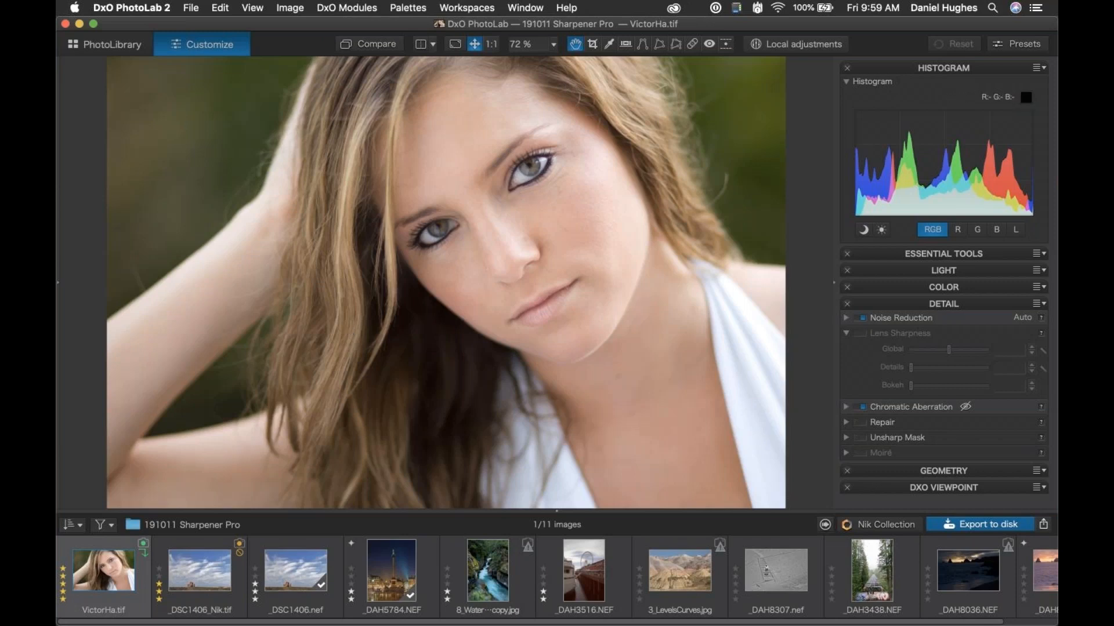
Open the Nik Collection export settings and set the portrait to process as JPEG and export at quality 91.
left_click(876, 525)
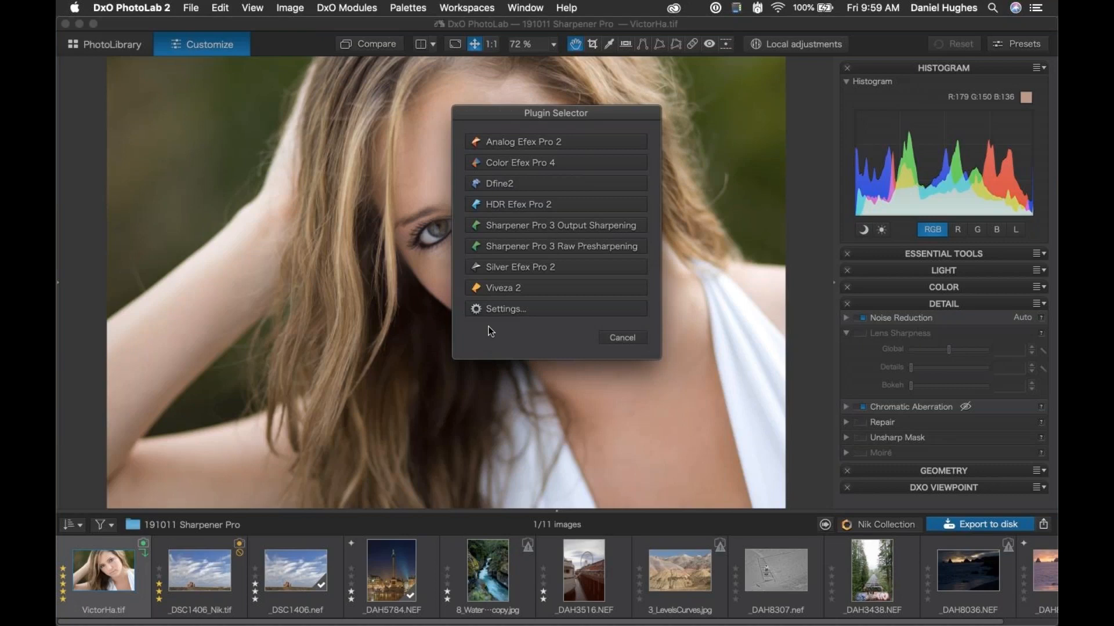
left_click(490, 309)
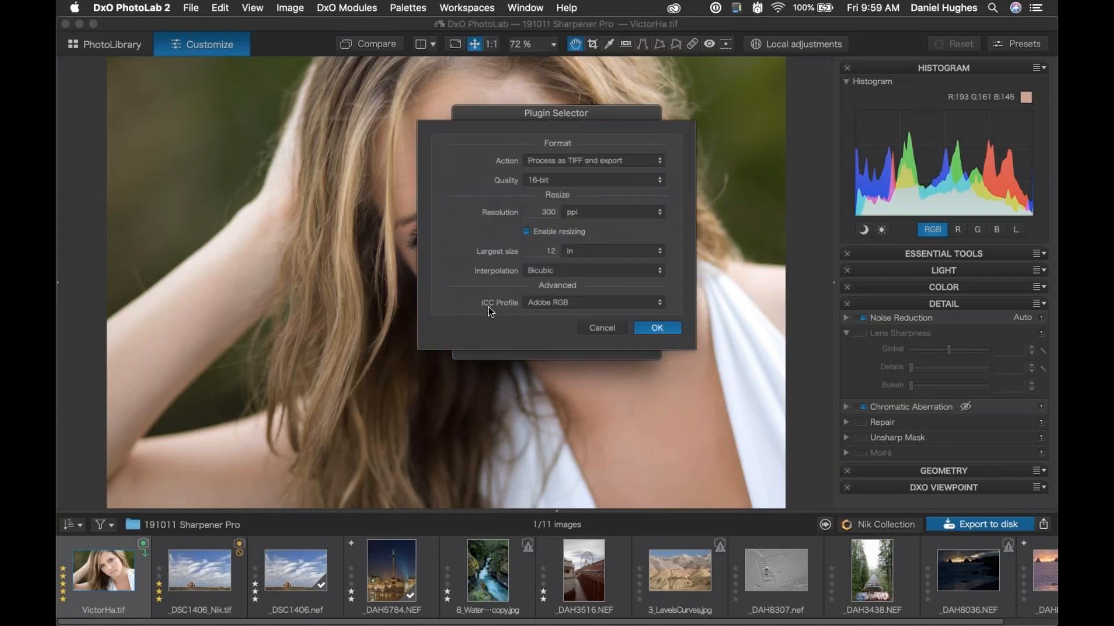
left_click(546, 159)
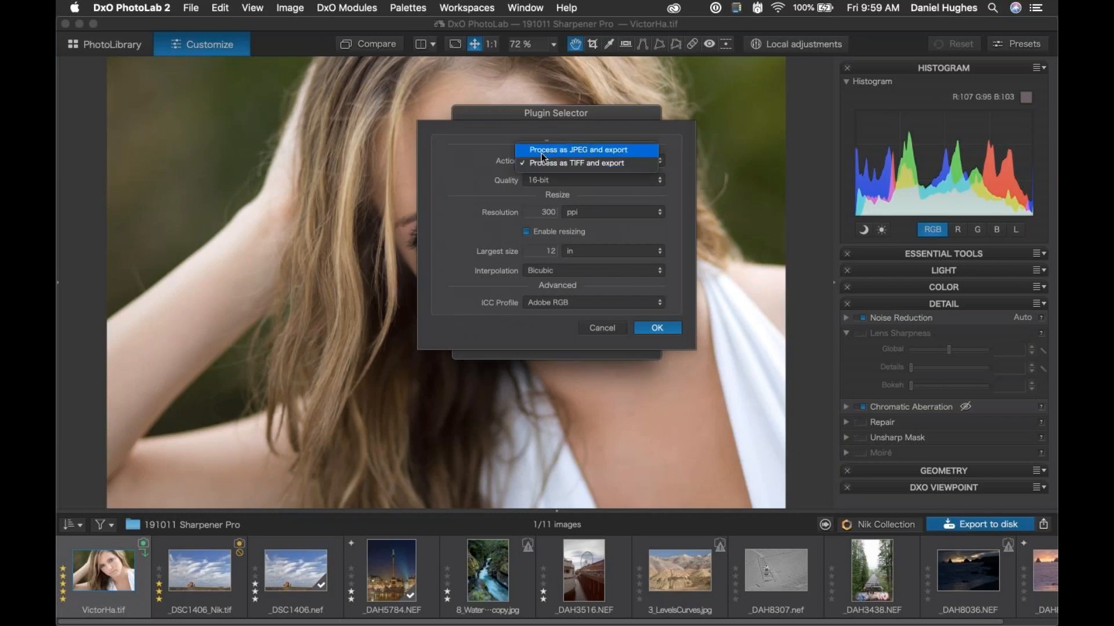
left_click(542, 153)
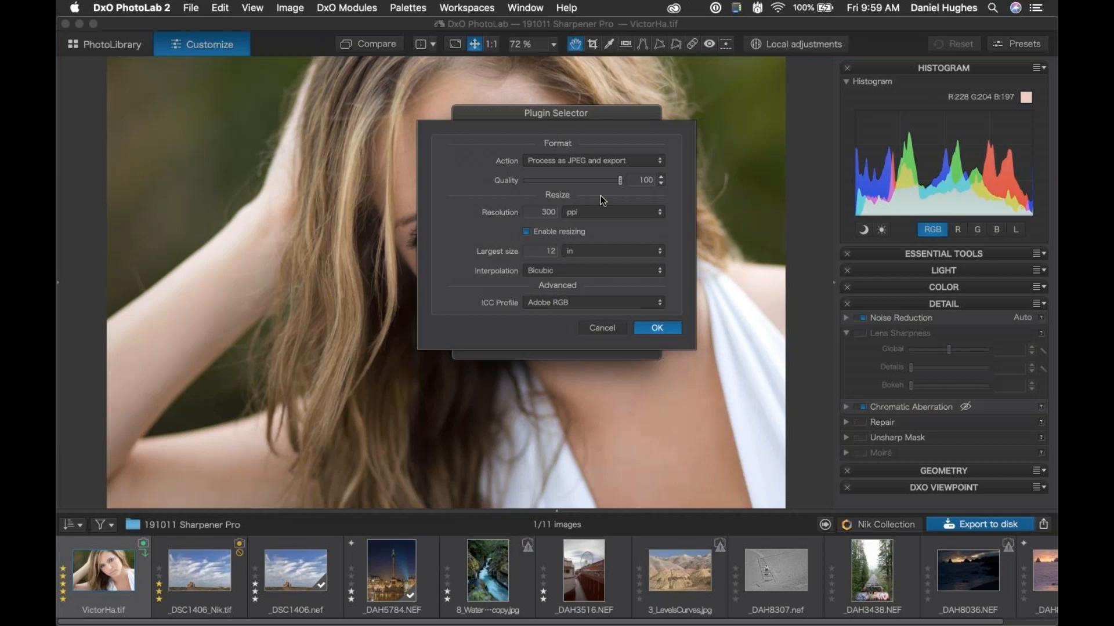
left_click_drag(620, 181, 611, 186)
Set the export resolution to 72 ppi and the largest size to 2048 px.
left_click(541, 212)
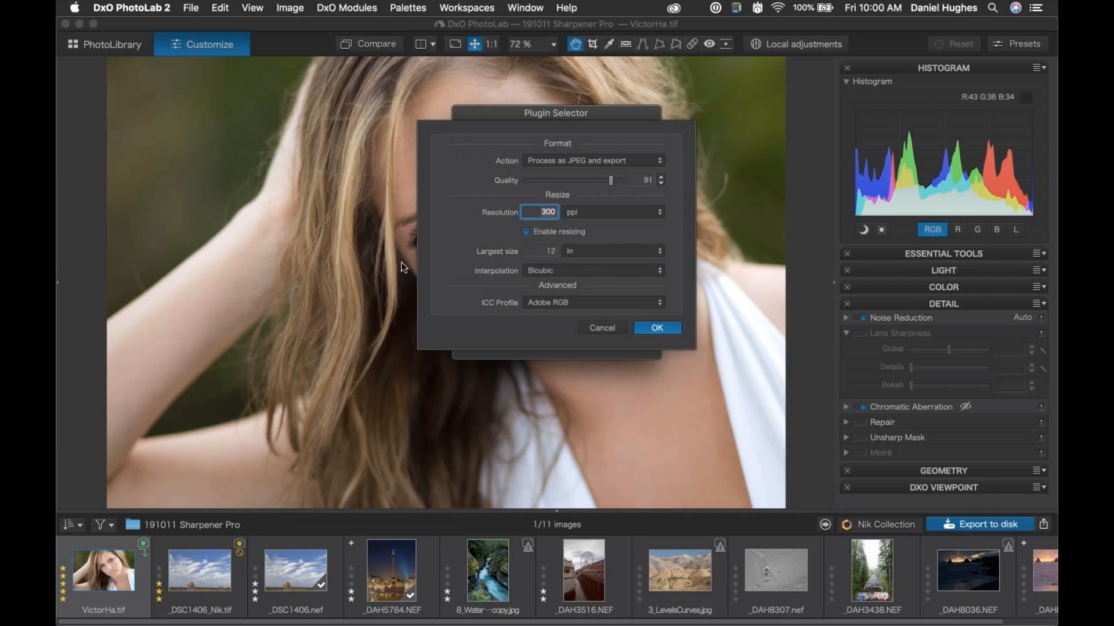
type("72")
left_click(589, 251)
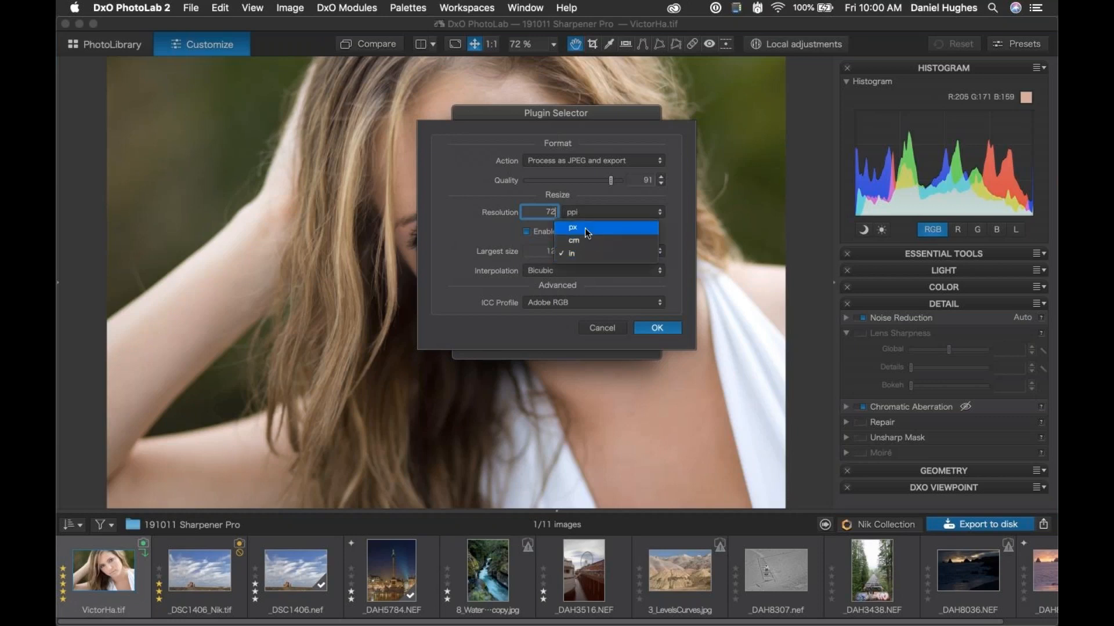
left_click(585, 227)
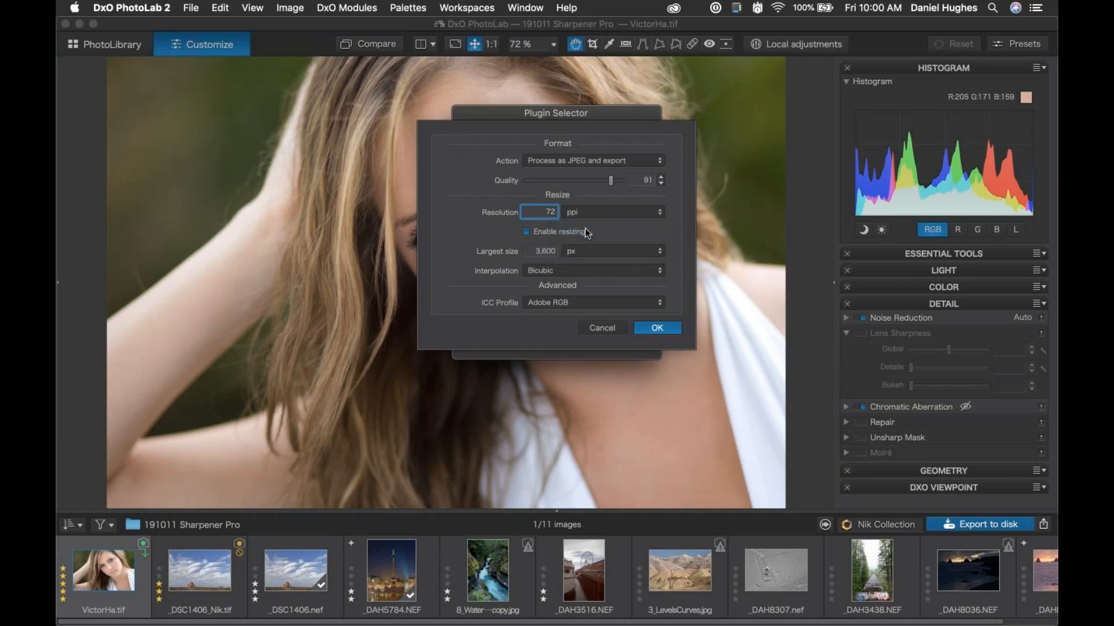
left_click_drag(537, 251, 567, 251)
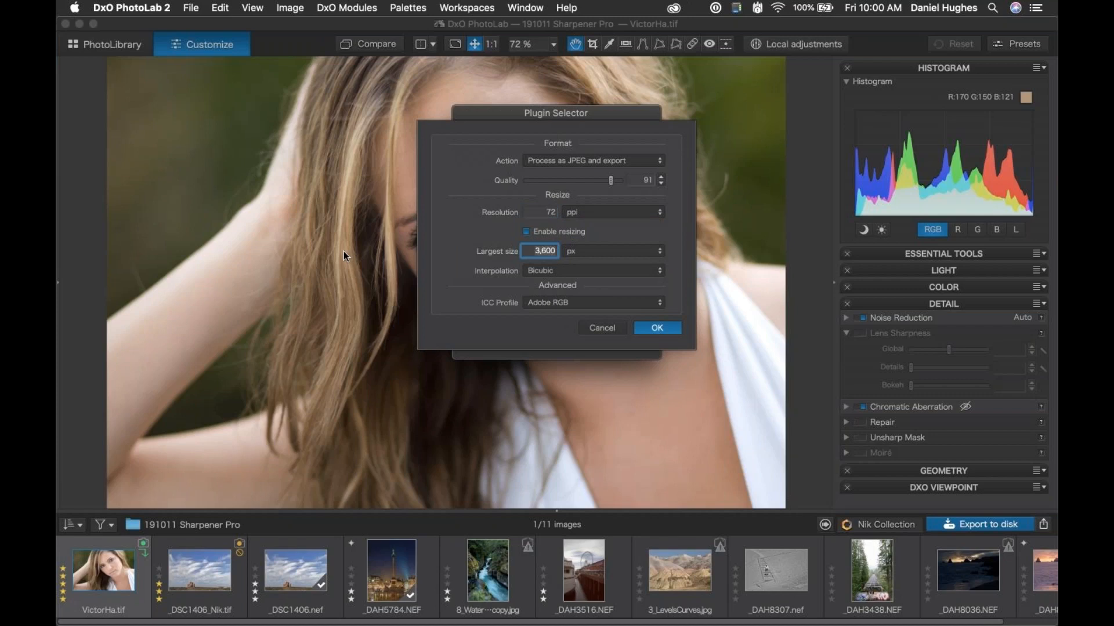
type("2048")
Choose Bicubic sharper interpolation and the sRGB ICC profile, and confirm the export settings.
left_click(564, 270)
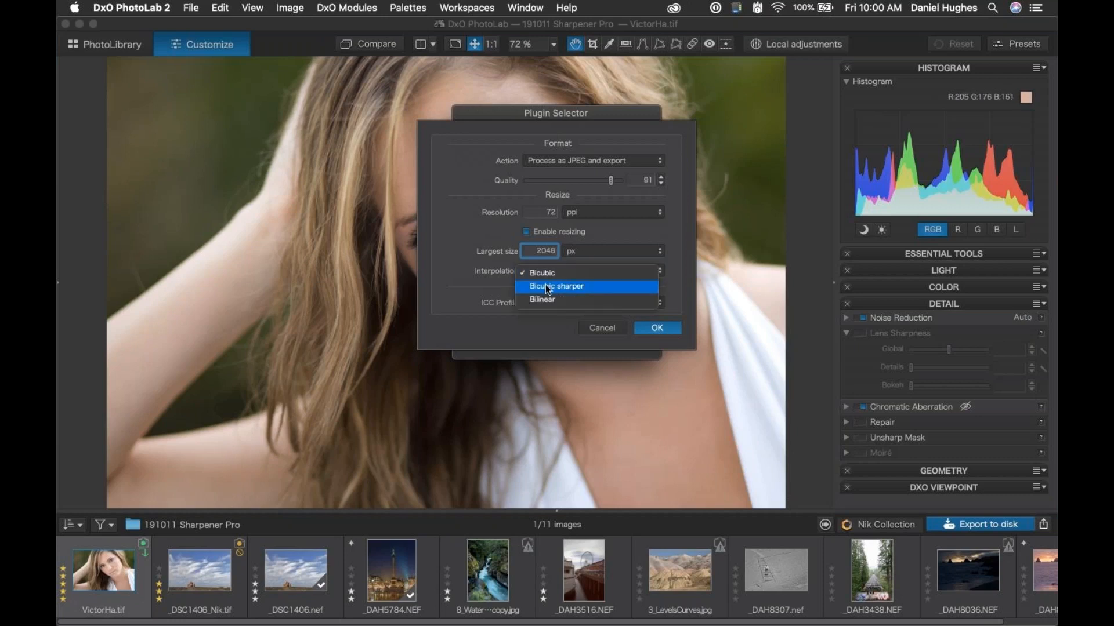
left_click(490, 264)
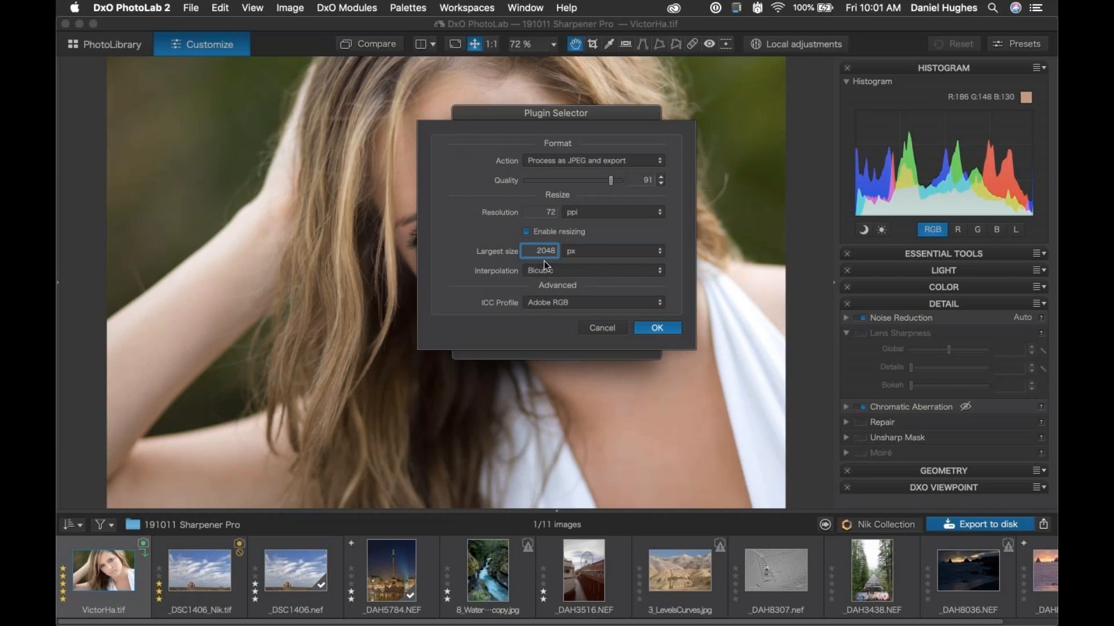
left_click(559, 275)
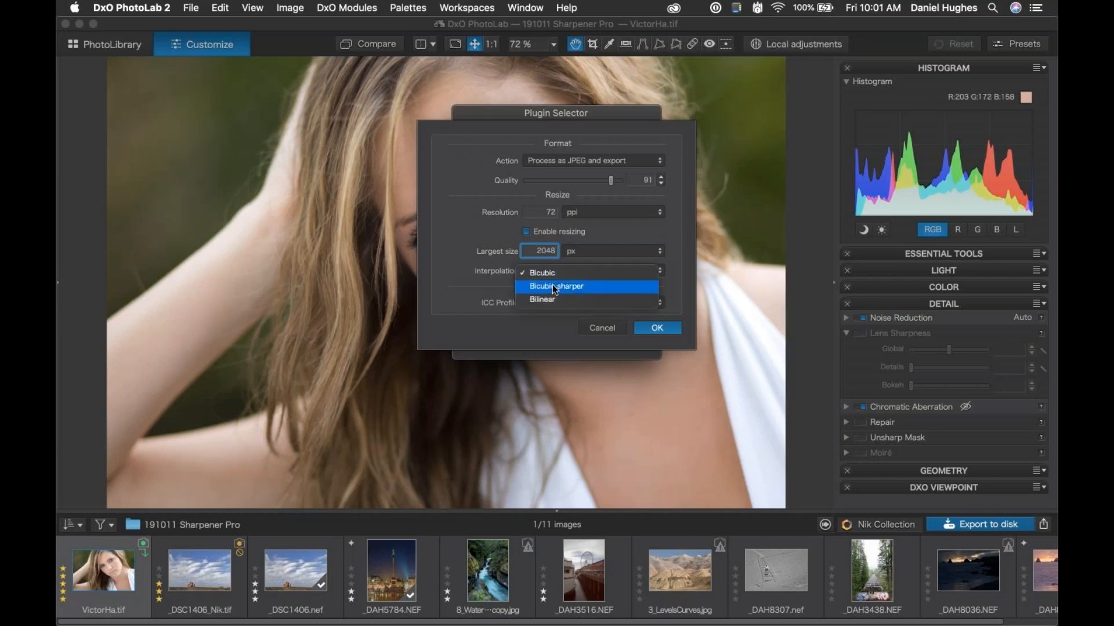
left_click(555, 288)
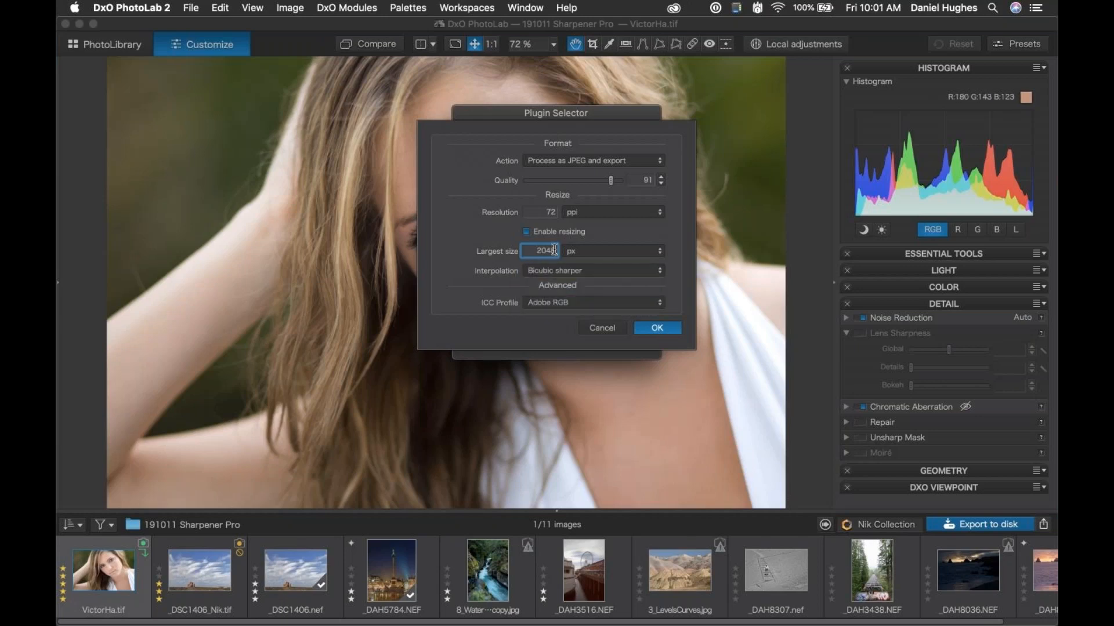
left_click(533, 302)
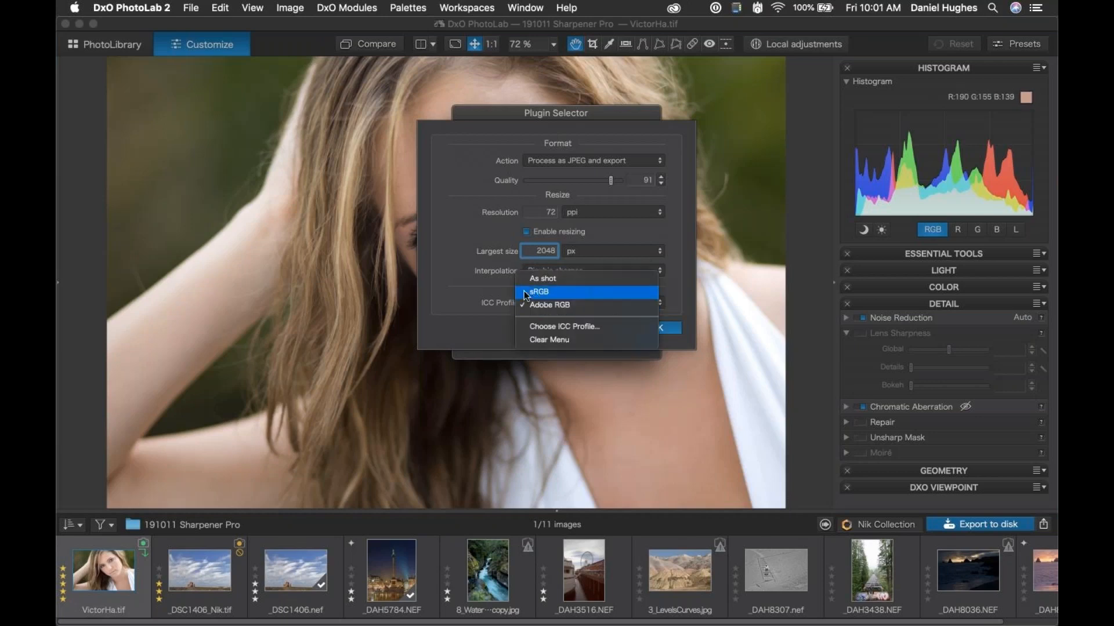
left_click(525, 293)
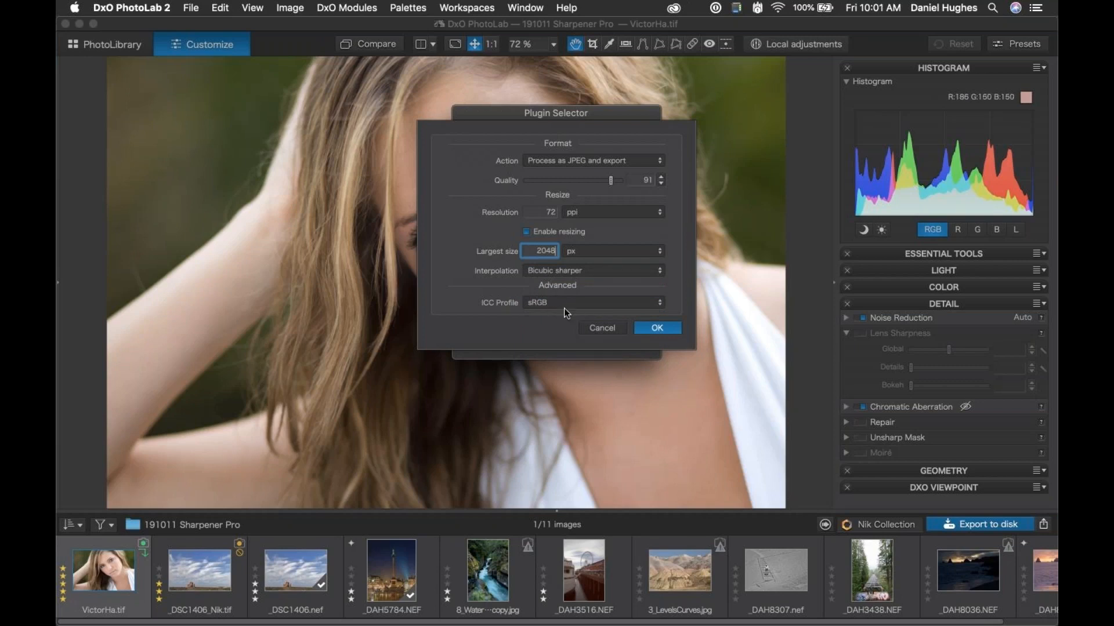
left_click(656, 328)
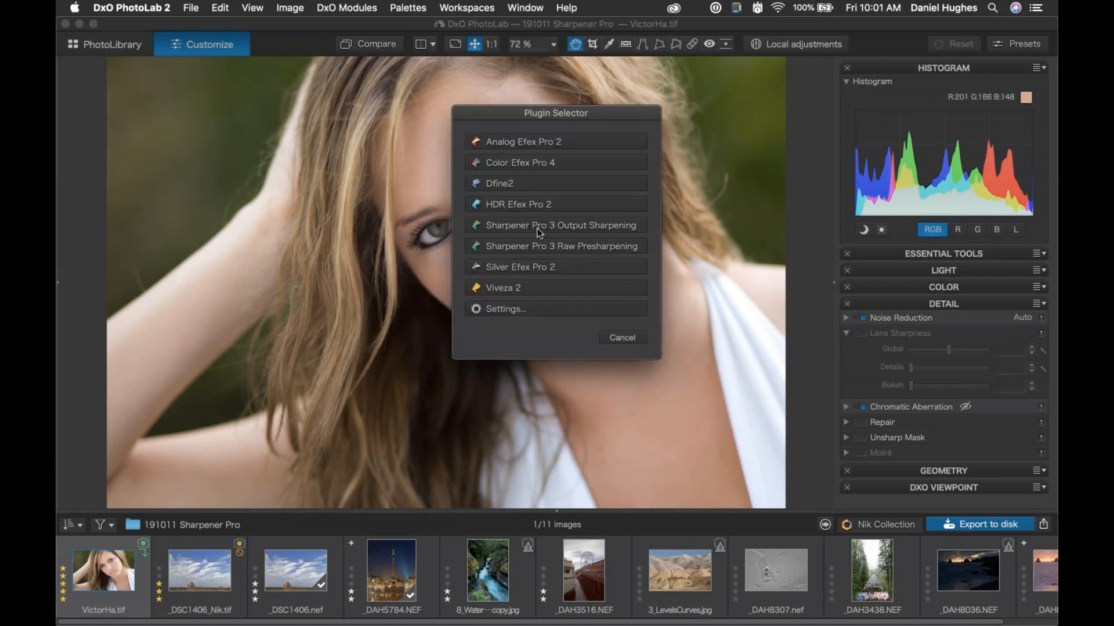
Open the portrait in Sharpener Pro 3 Output Sharpening and set Adaptive Sharpening to 22% for display, judging the face at 100%.
left_click(539, 231)
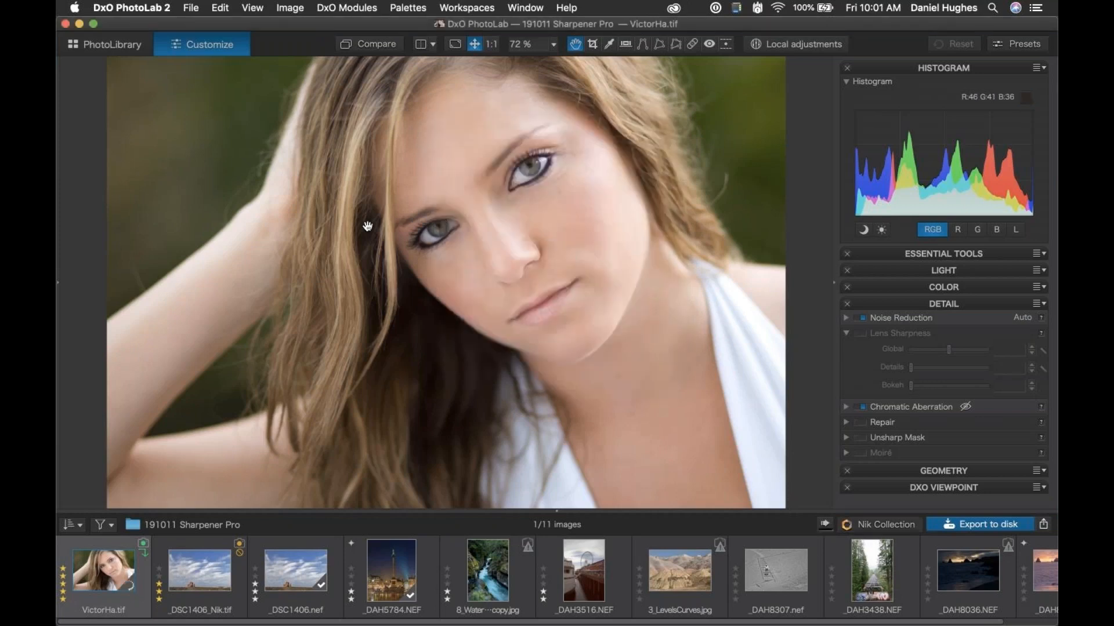
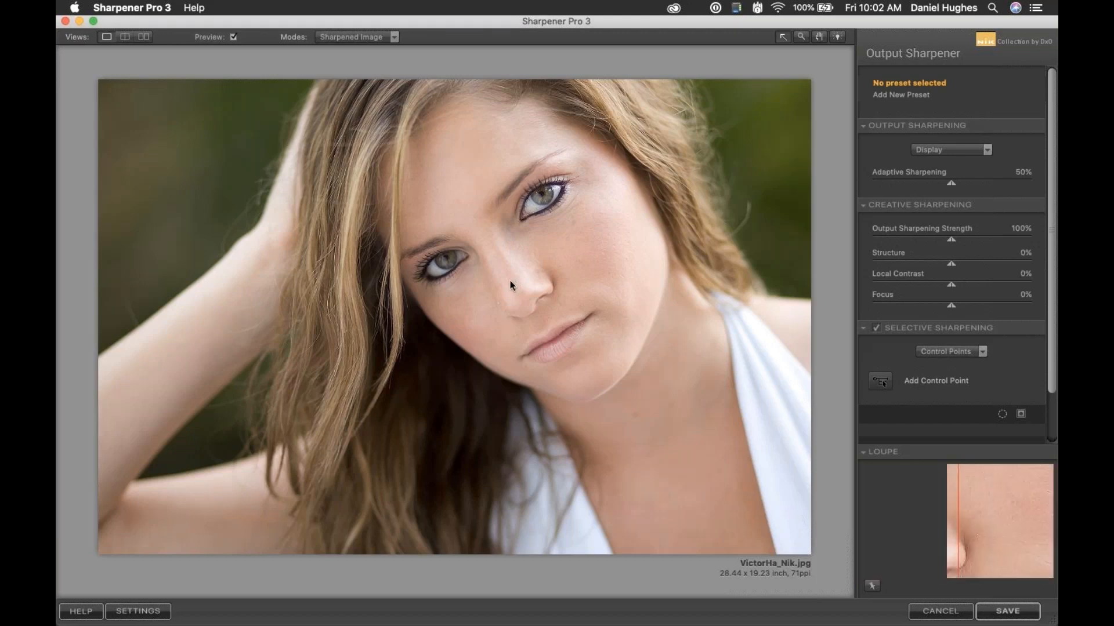
left_click(518, 240)
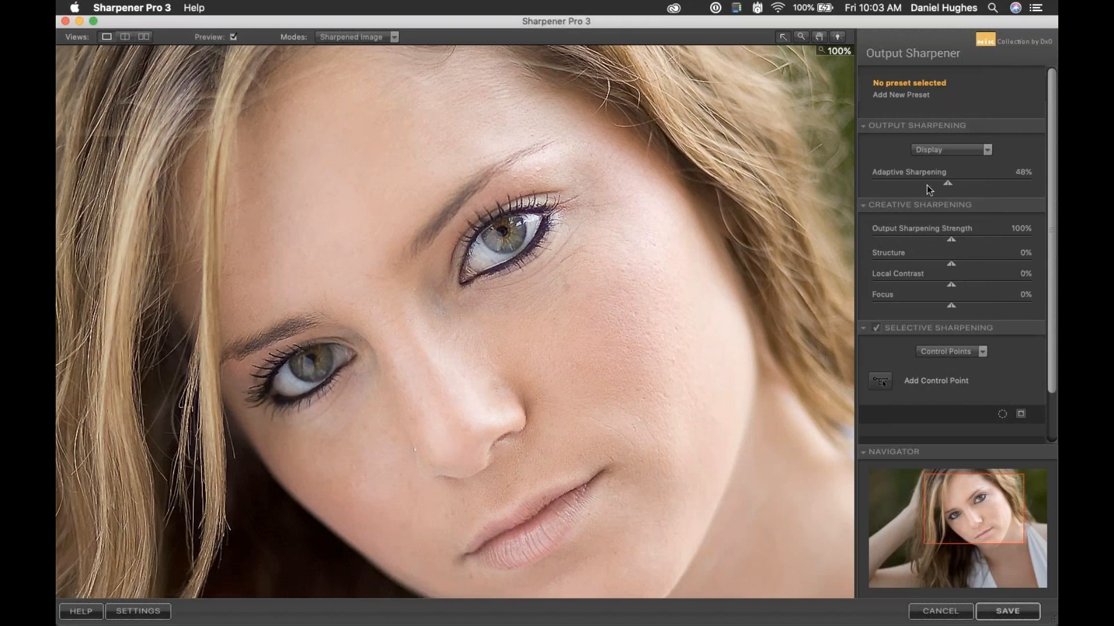
left_click_drag(926, 185, 914, 187)
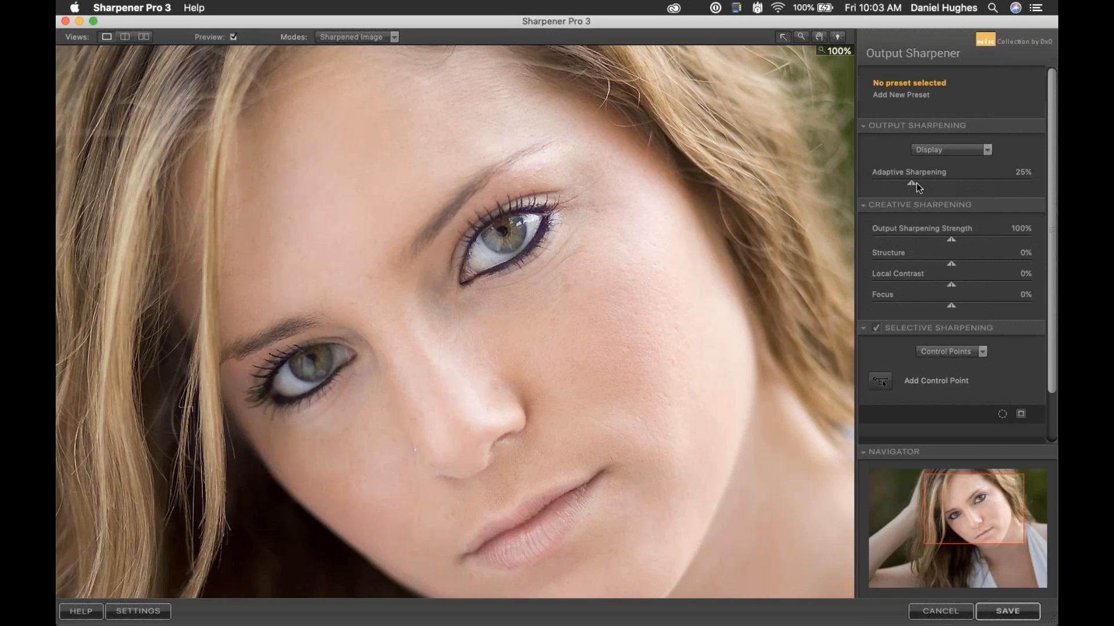
left_click_drag(910, 182, 899, 187)
left_click_drag(897, 186, 900, 187)
left_click(233, 37)
left_click_drag(900, 187, 914, 187)
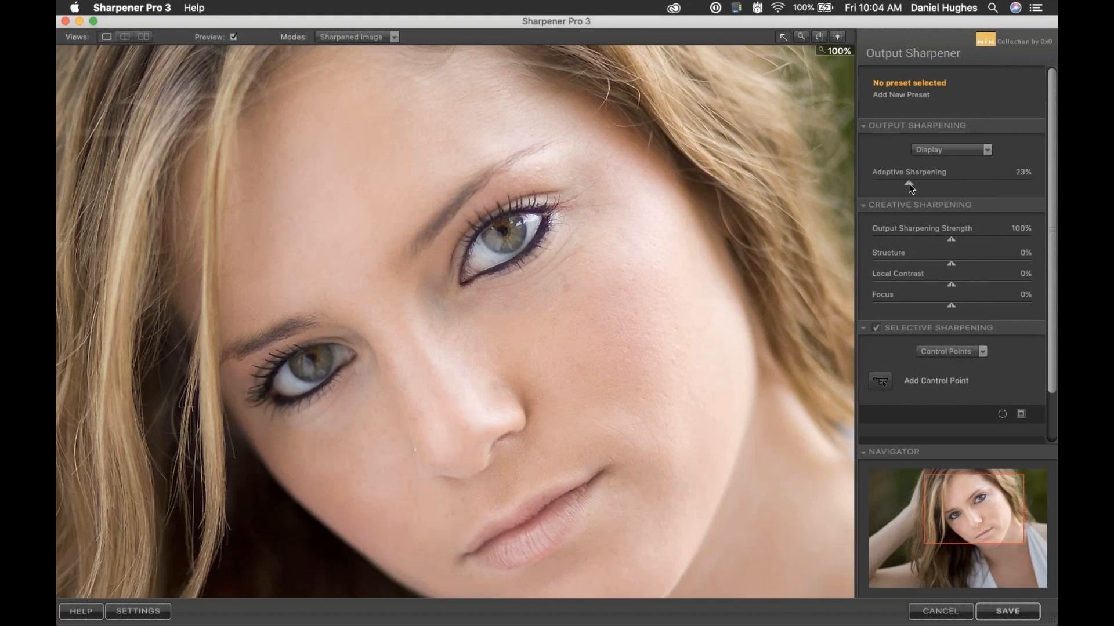
Compare the original and sharpened face by sweeping the split preview across the eyes, and return to the single-image view.
left_click(124, 37)
left_click_drag(456, 321, 595, 325)
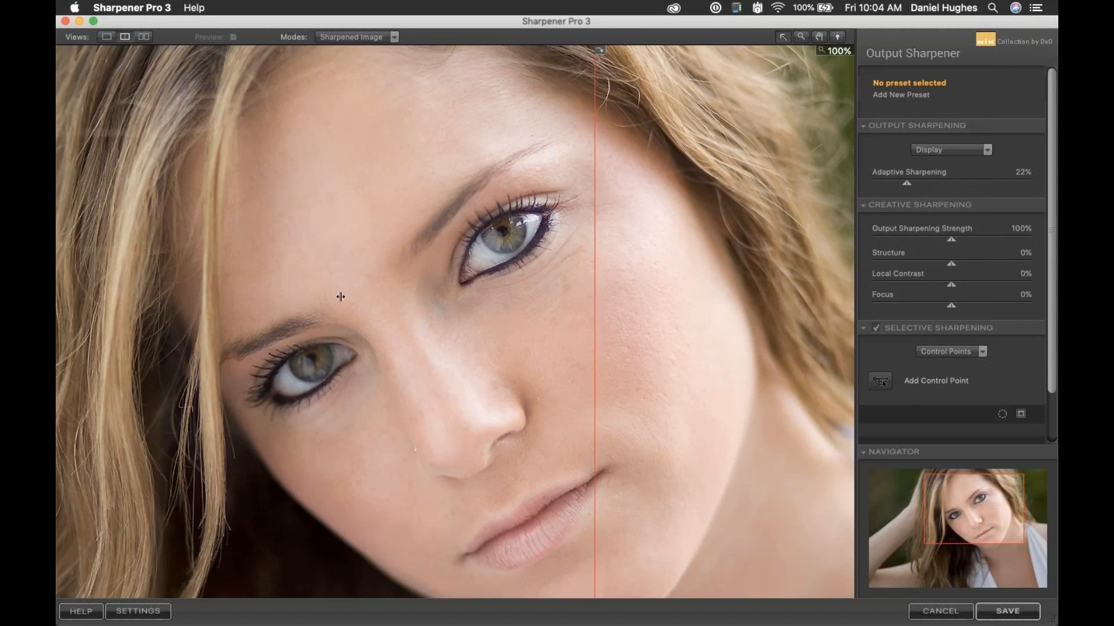
left_click_drag(341, 297, 280, 279)
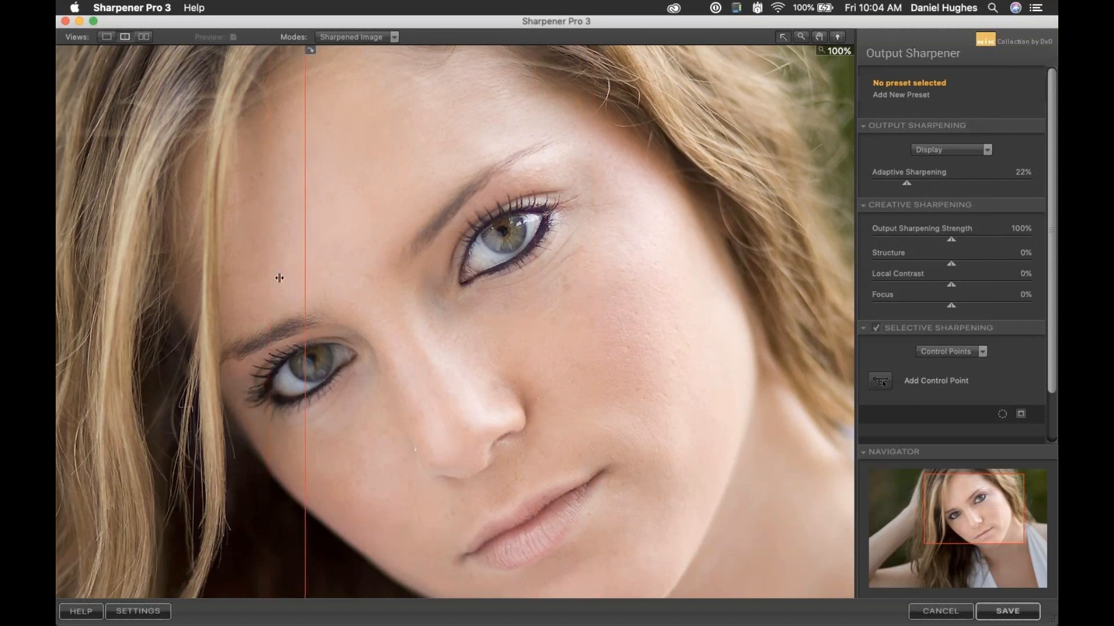
left_click(107, 37)
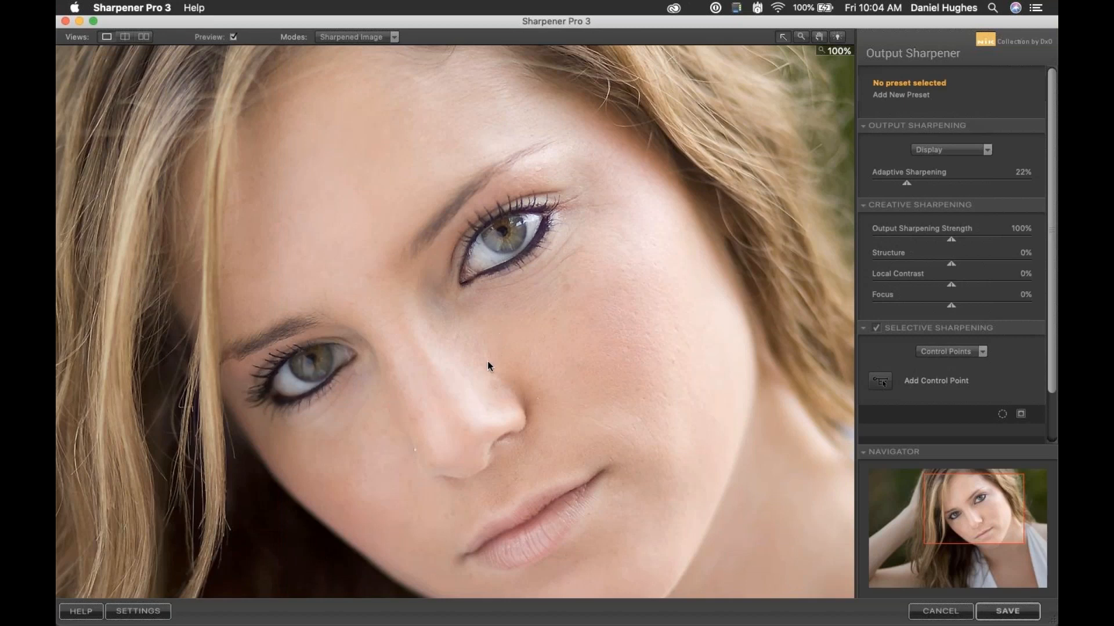
Keep selective sharpening on Control Points and place a control point on the cheek below the eye.
left_click_drag(514, 371, 517, 306)
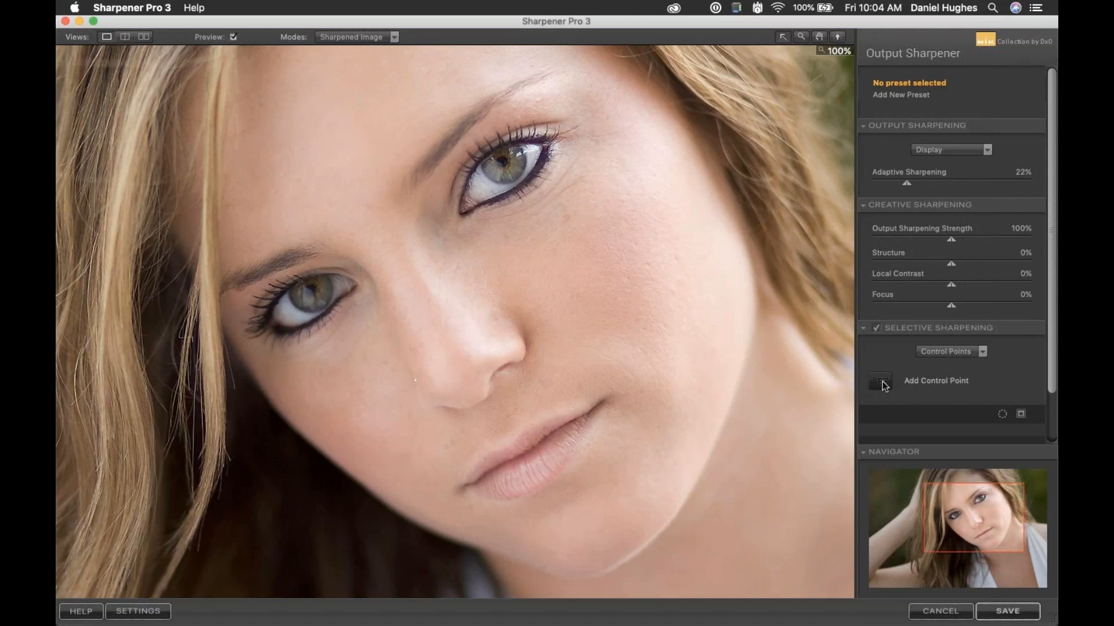
left_click(948, 352)
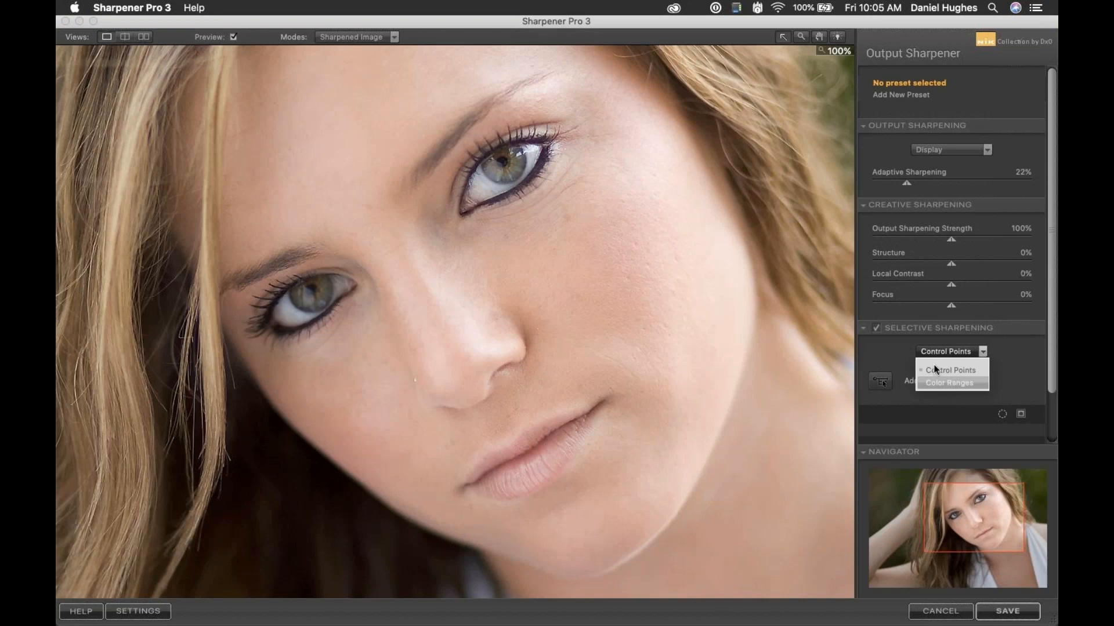
left_click(939, 370)
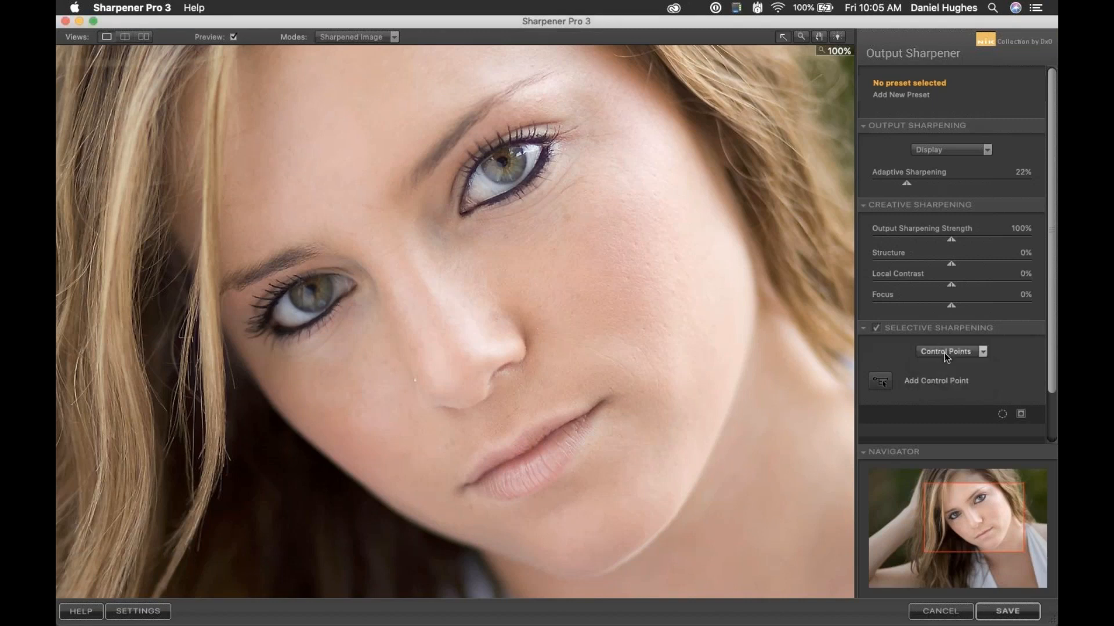
left_click(880, 382)
left_click(880, 383)
left_click(880, 383)
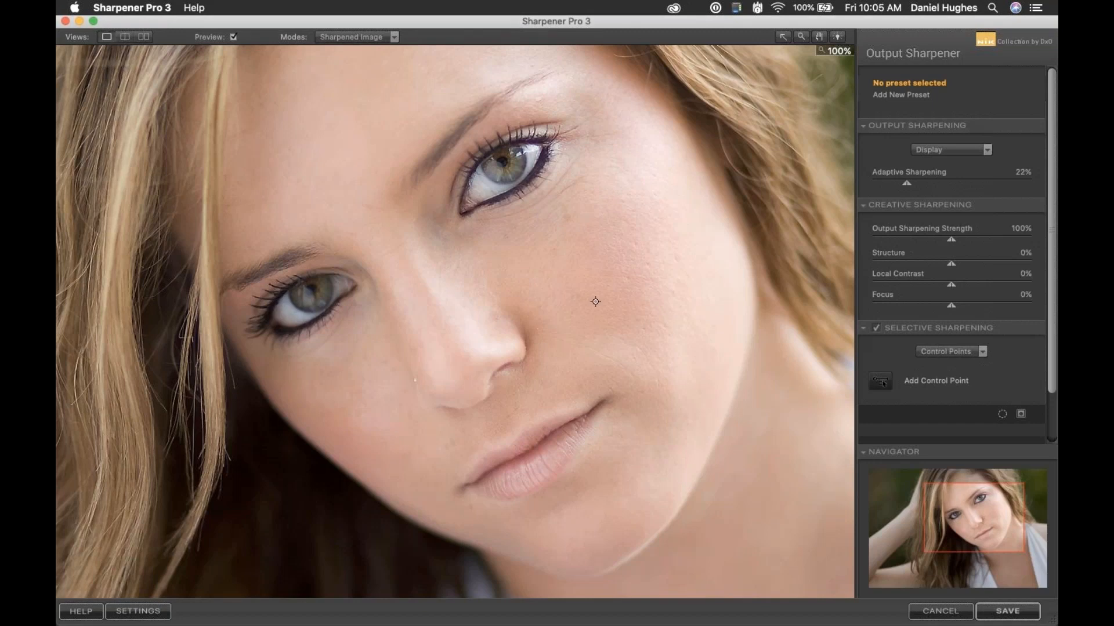
left_click(626, 267)
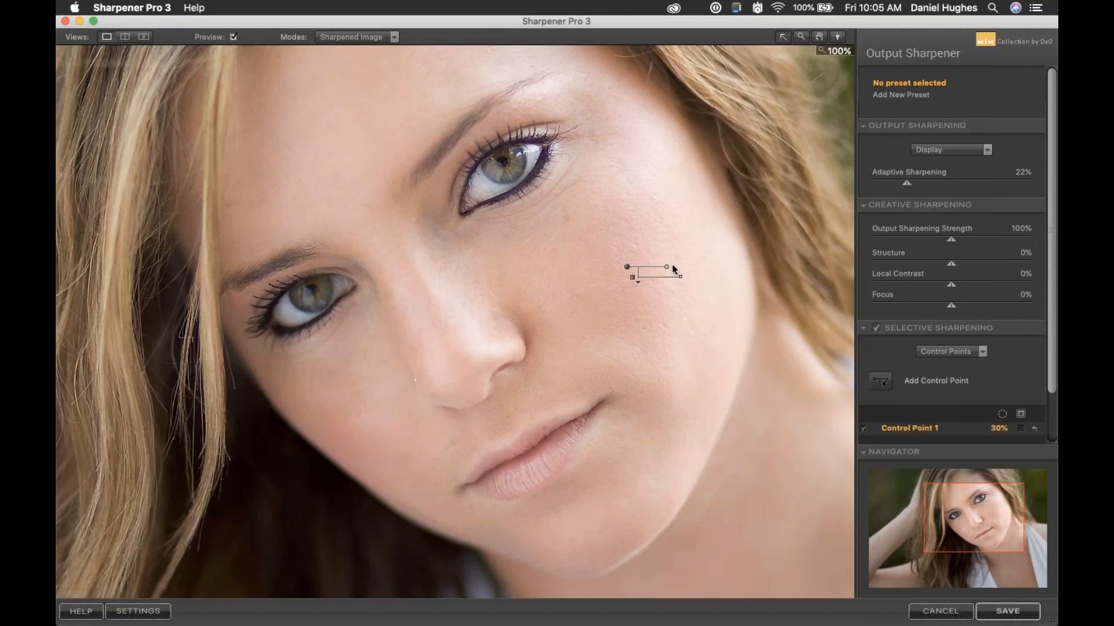
Shrink the cheek control point's area to 12% and lower its Output Sharpening Strength to the minimum.
left_click_drag(666, 267, 658, 270)
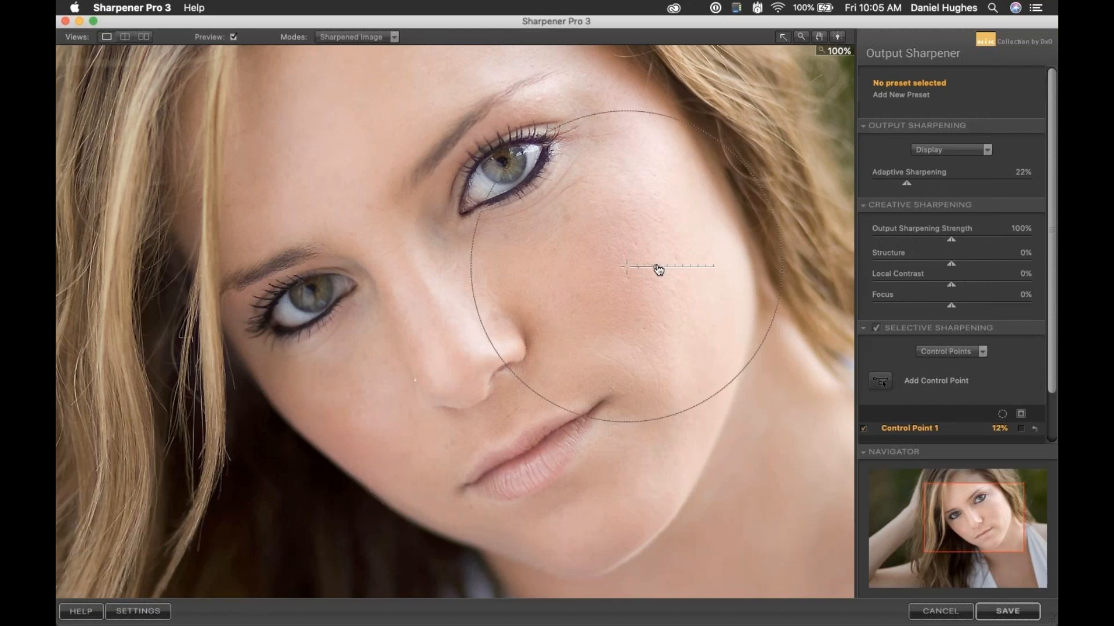
left_click_drag(659, 269, 658, 270)
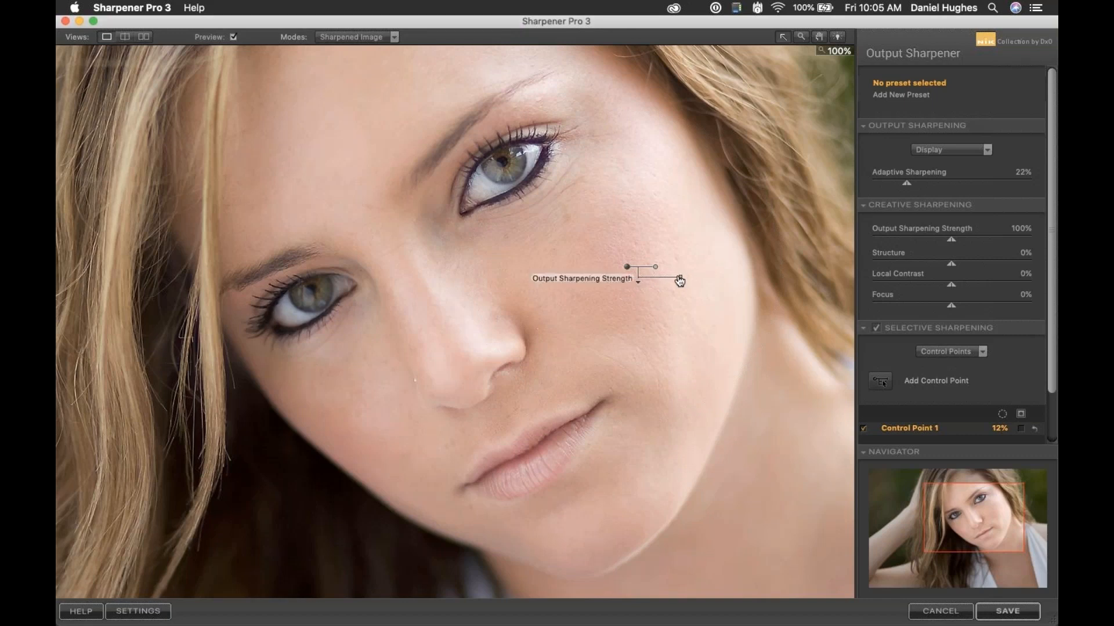
left_click(638, 283)
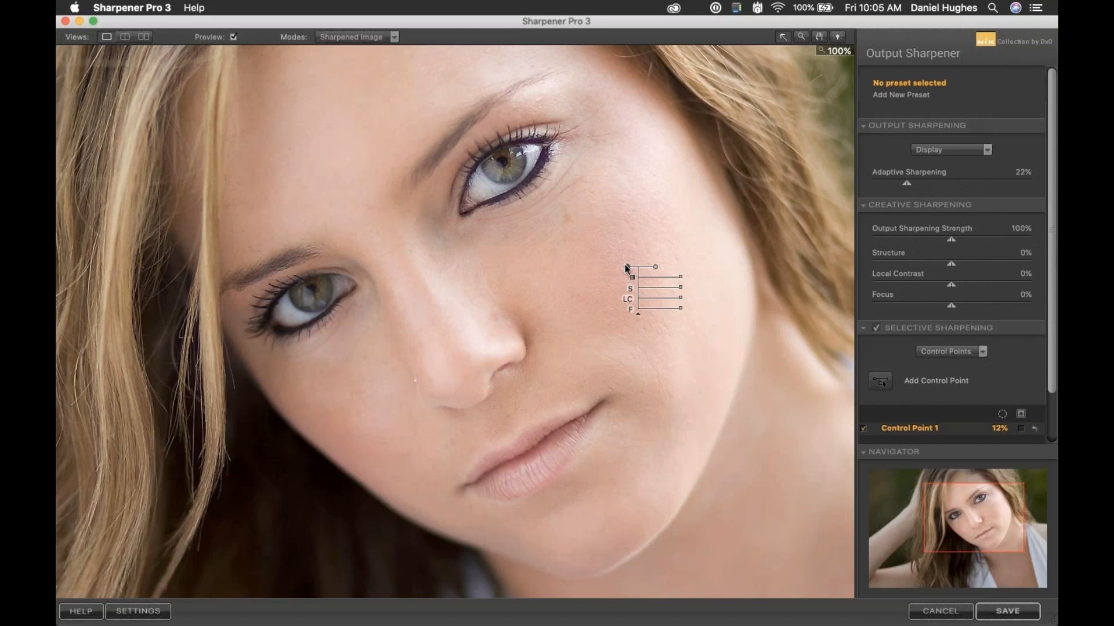
left_click(681, 279)
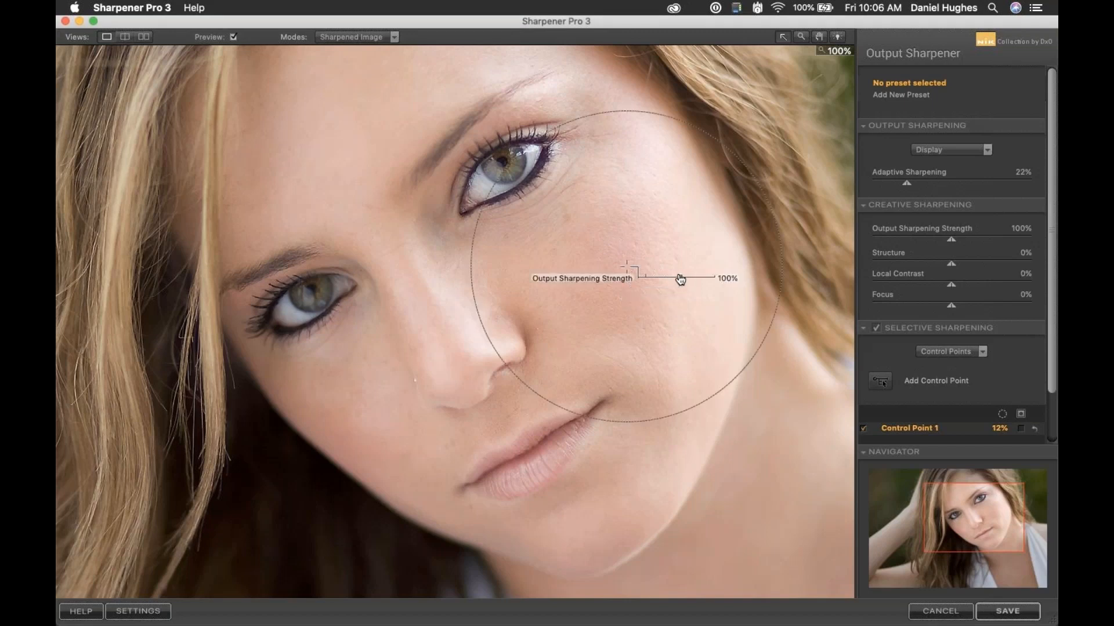
left_click_drag(680, 279, 572, 276)
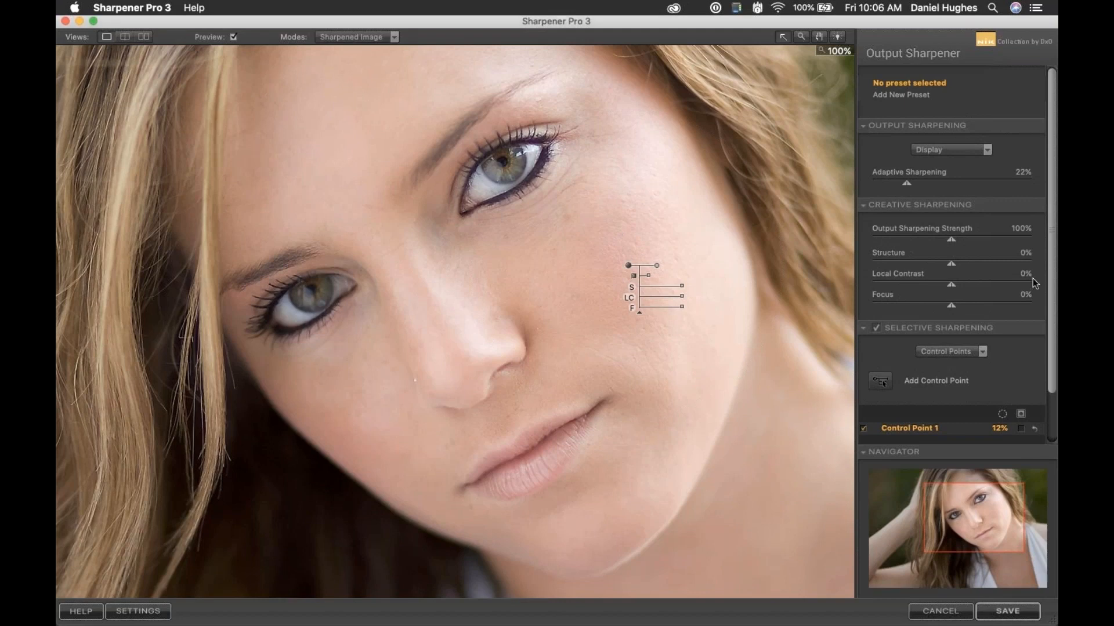
Raise Adaptive Sharpening to 55% and toggle the cheek control point to check its effect on the skin.
scroll(1050, 304, "down", 2)
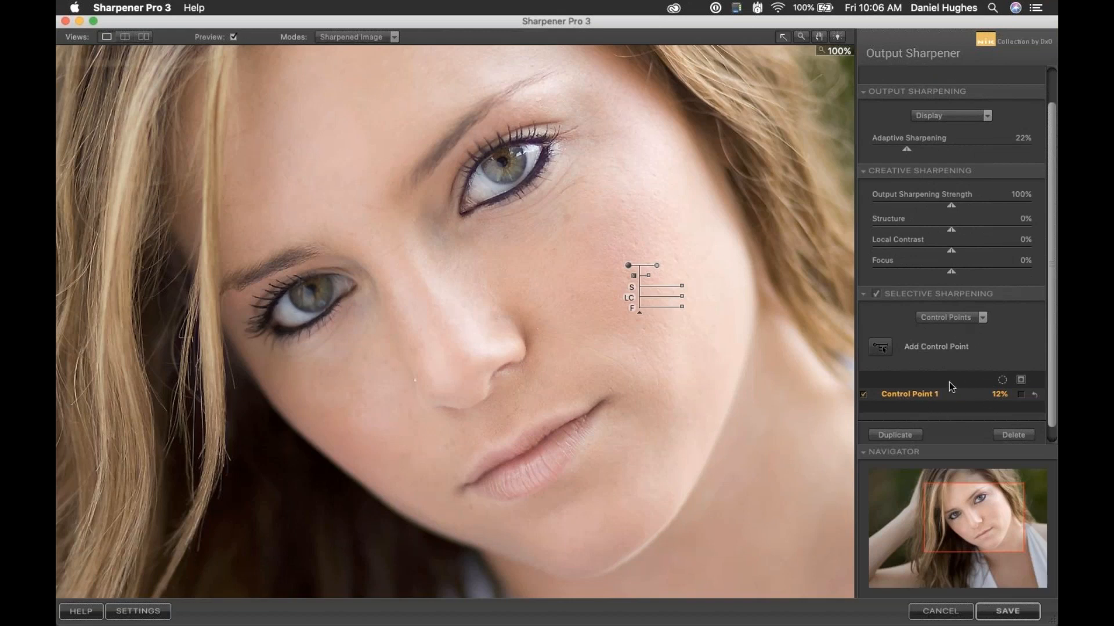
left_click(881, 350)
left_click(862, 396)
left_click_drag(935, 149, 959, 151)
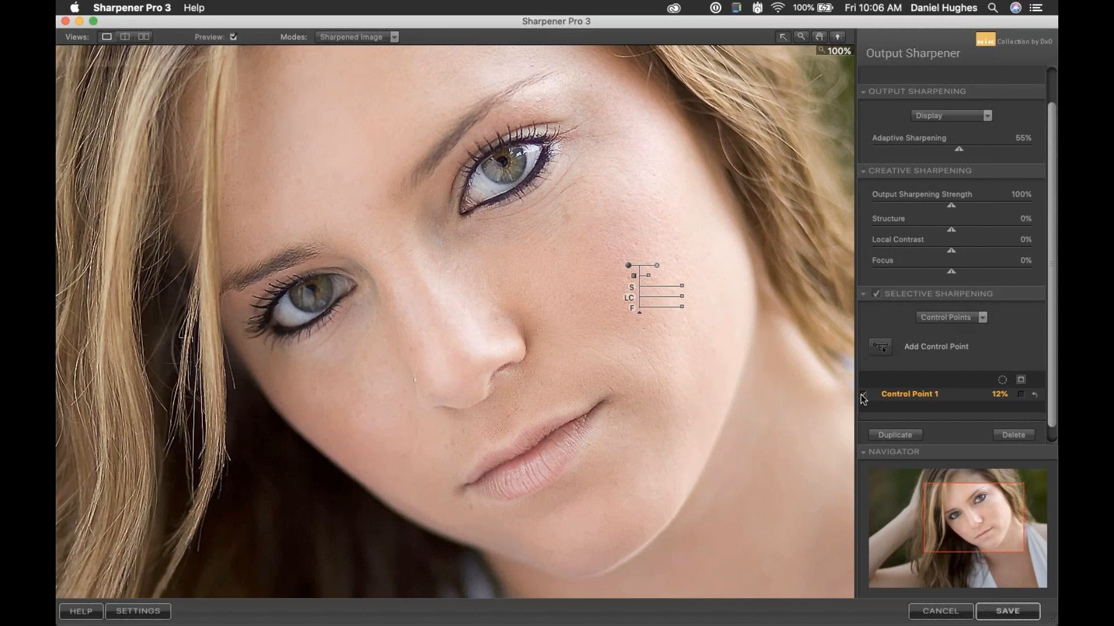
Display the cheek control point's mask, nudge the point to refine the affected skin area, and return to the normal image.
left_click(1020, 394)
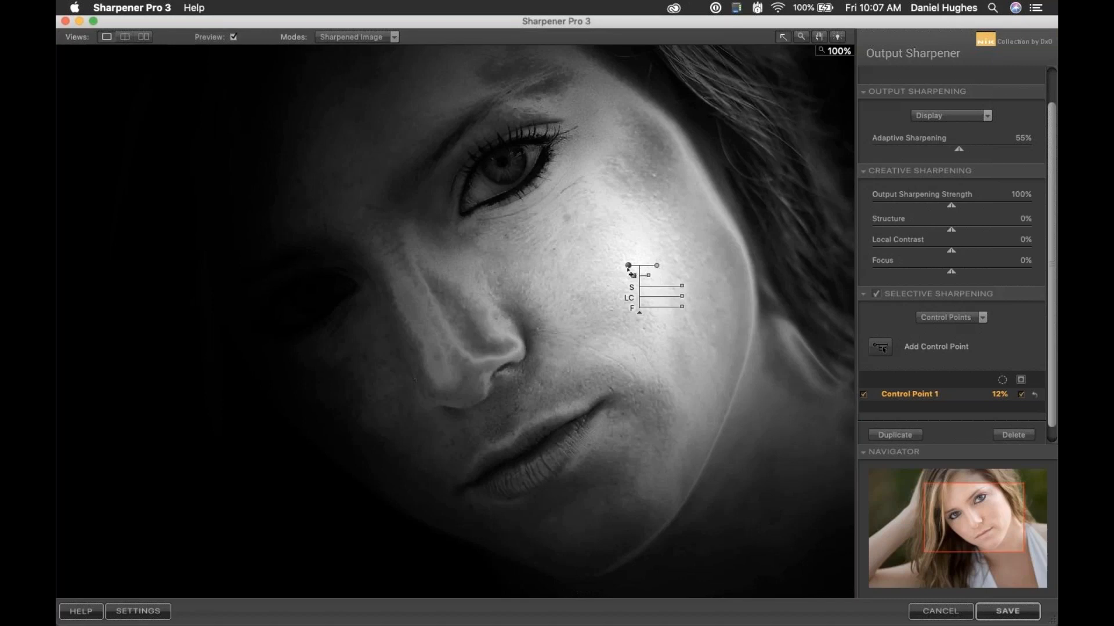
mouse_move(632, 274)
left_mouse_down()
mouse_move(663, 249)
mouse_move(664, 198)
mouse_move(632, 281)
left_mouse_up()
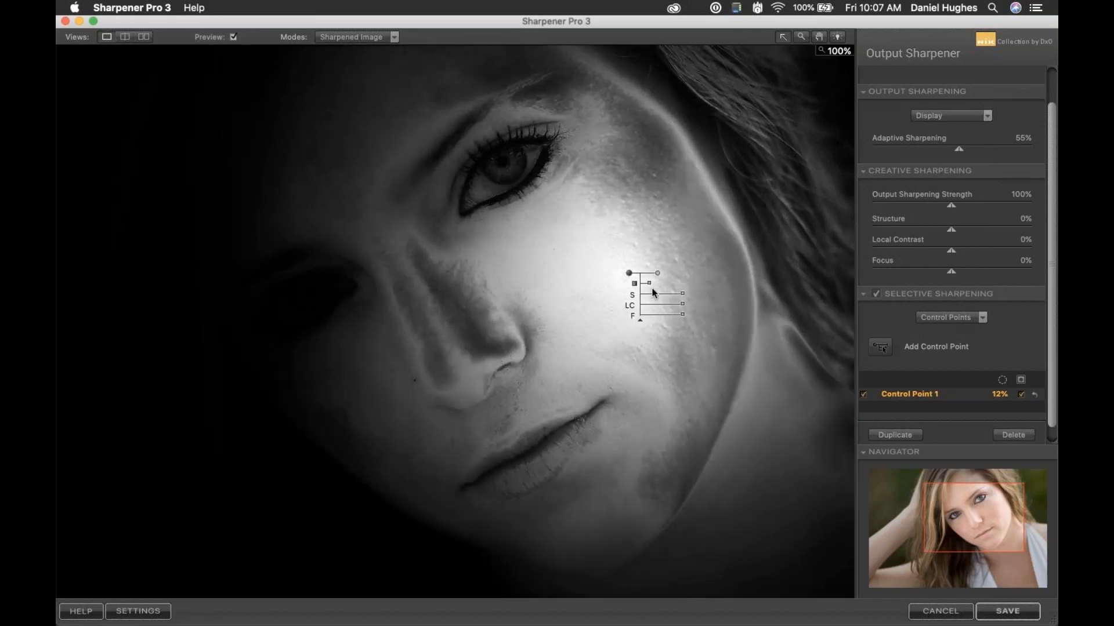
left_click_drag(638, 273, 635, 272)
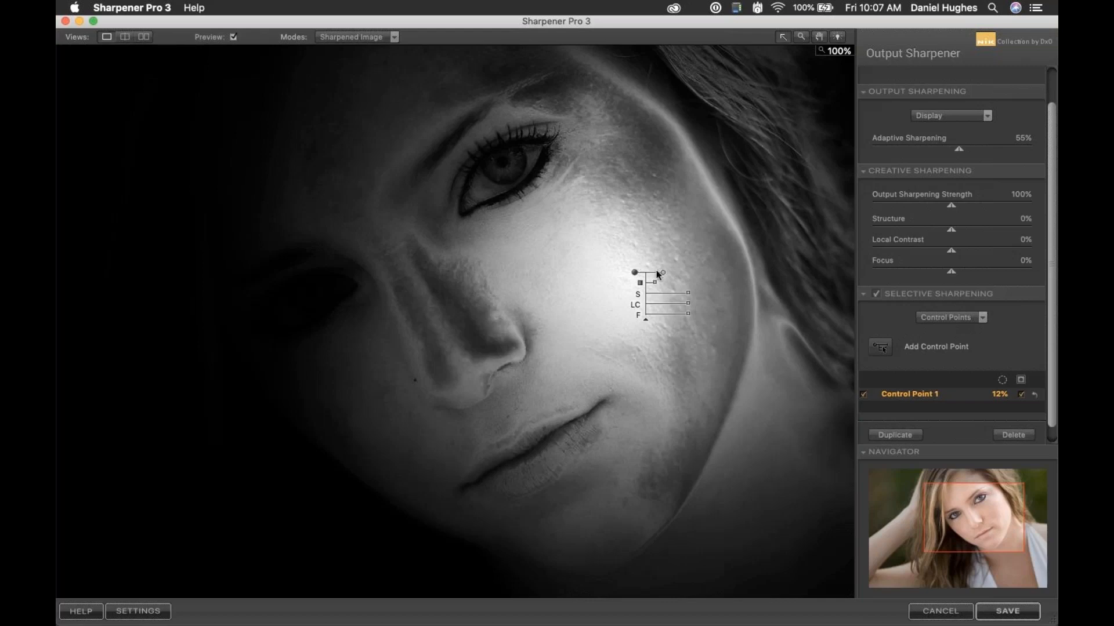
left_click(1021, 394)
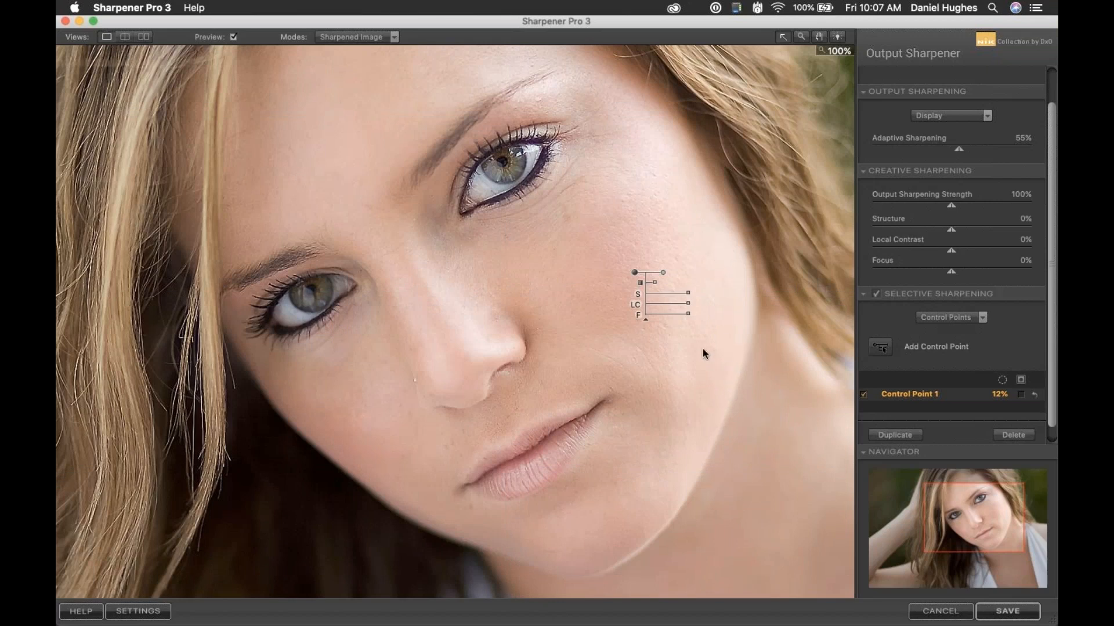
left_click(633, 268)
left_click(634, 271)
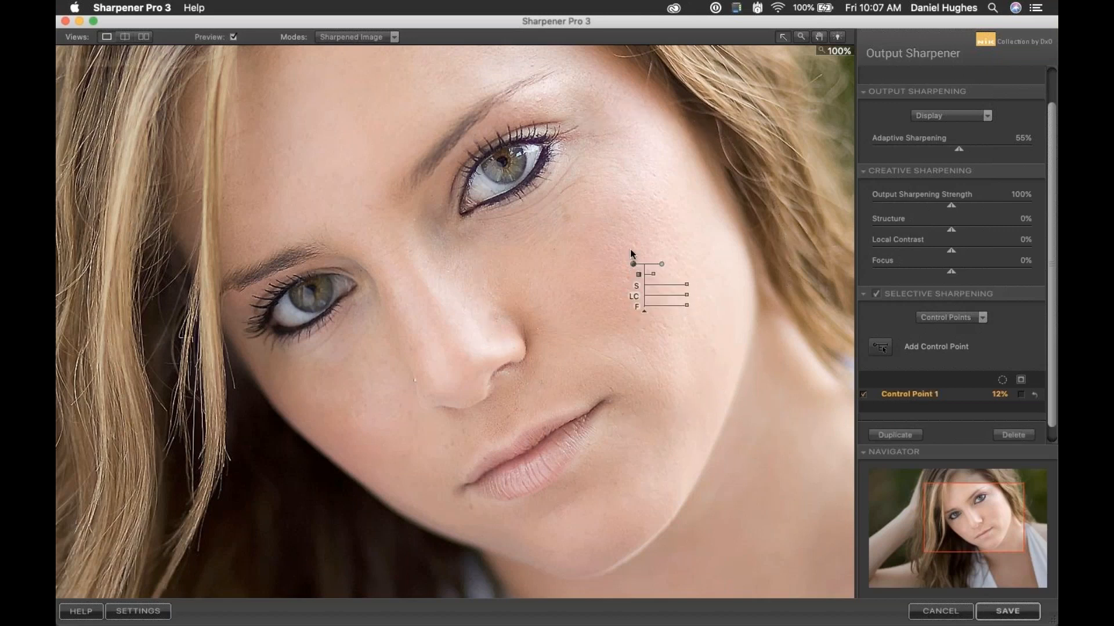
With masks displayed, duplicate the cheek control point onto the skin between nose and upper lip, and hide the masks.
left_click(1021, 394)
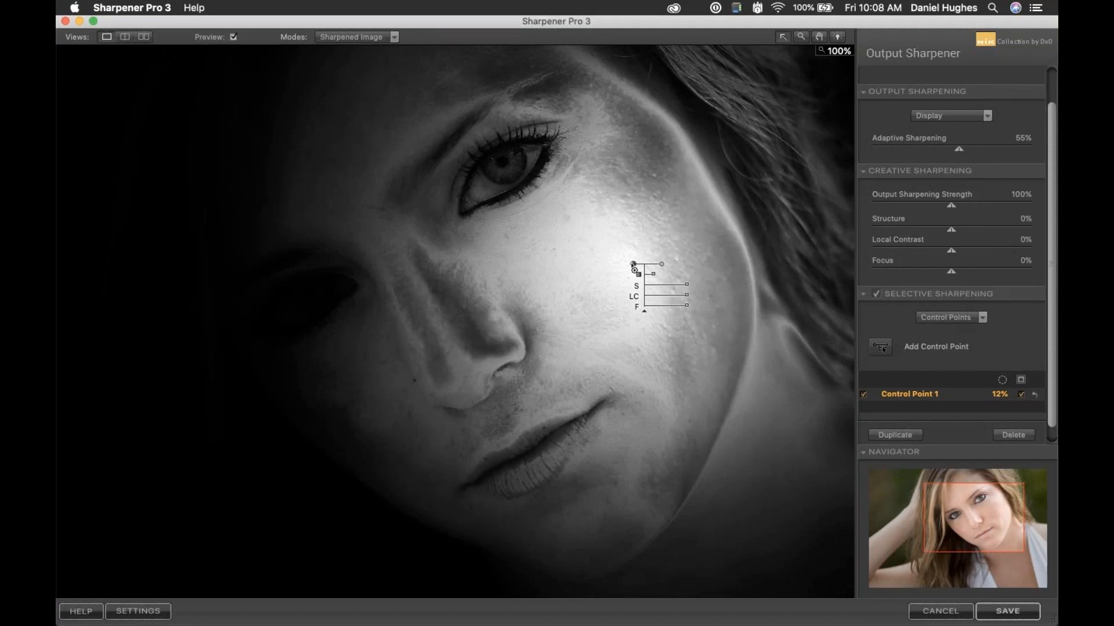
left_click(634, 268)
left_click_drag(563, 320, 529, 405)
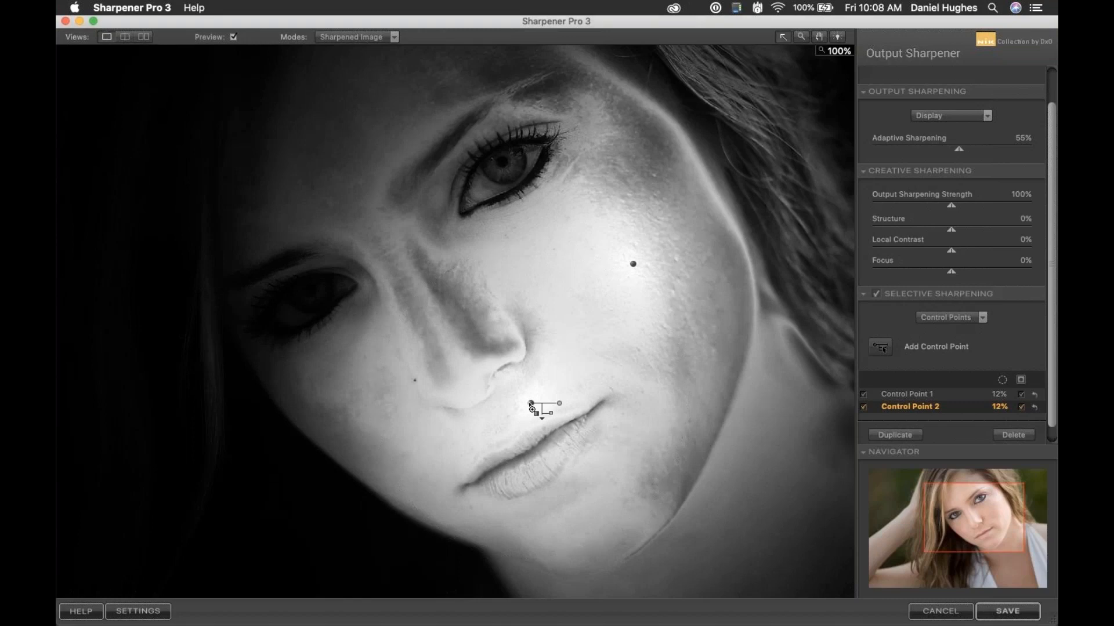
left_click_drag(531, 401, 529, 406)
left_click(1022, 382)
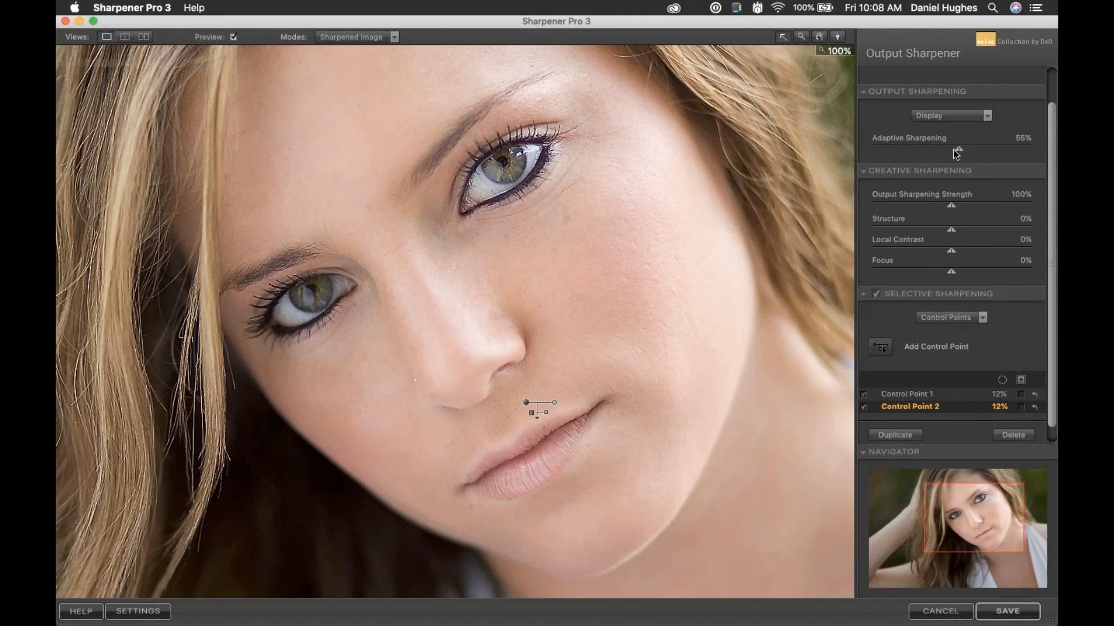
Lower Adaptive Sharpening to 22% and add a control point on the iris beside the hair, with its area reduced to 3%.
left_click_drag(953, 151, 903, 156)
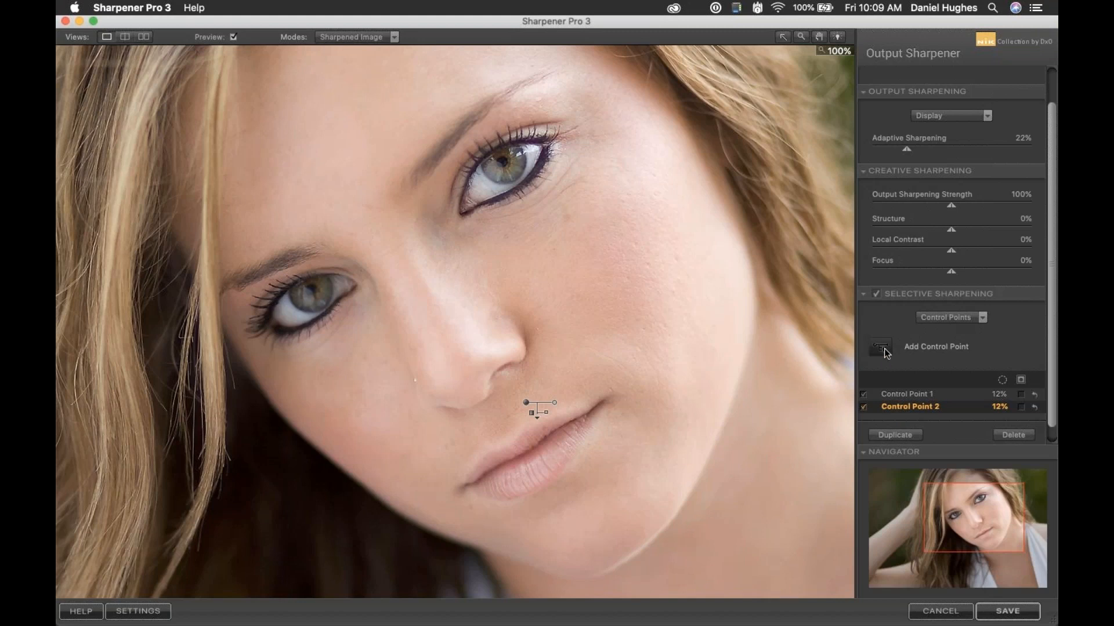
left_click(884, 350)
left_click(321, 296)
left_click_drag(361, 297, 346, 302)
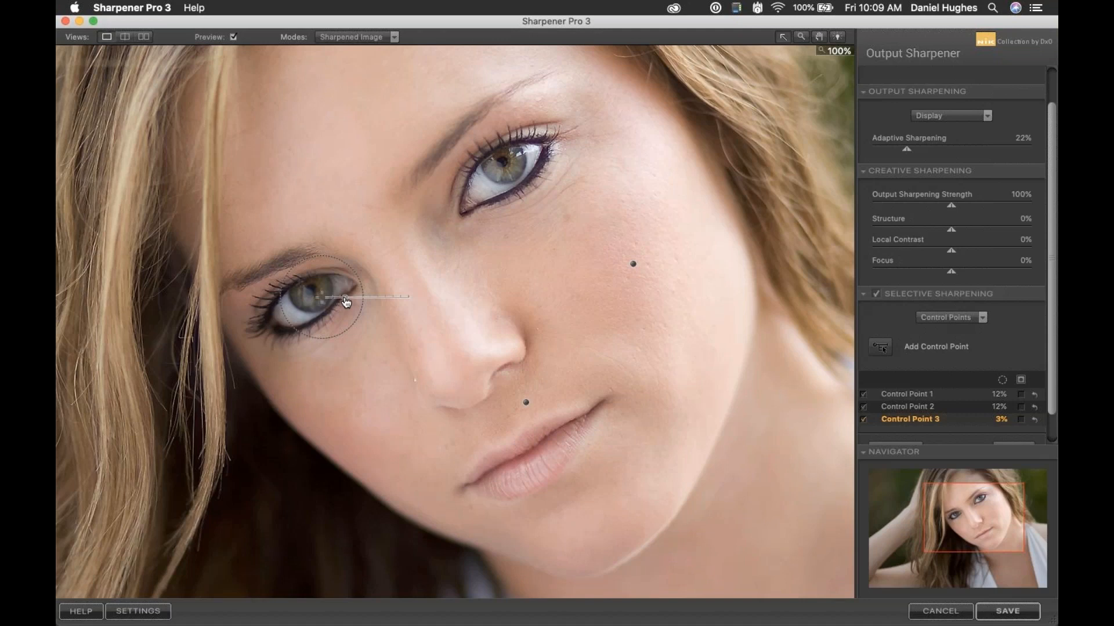
left_click_drag(346, 302, 345, 298)
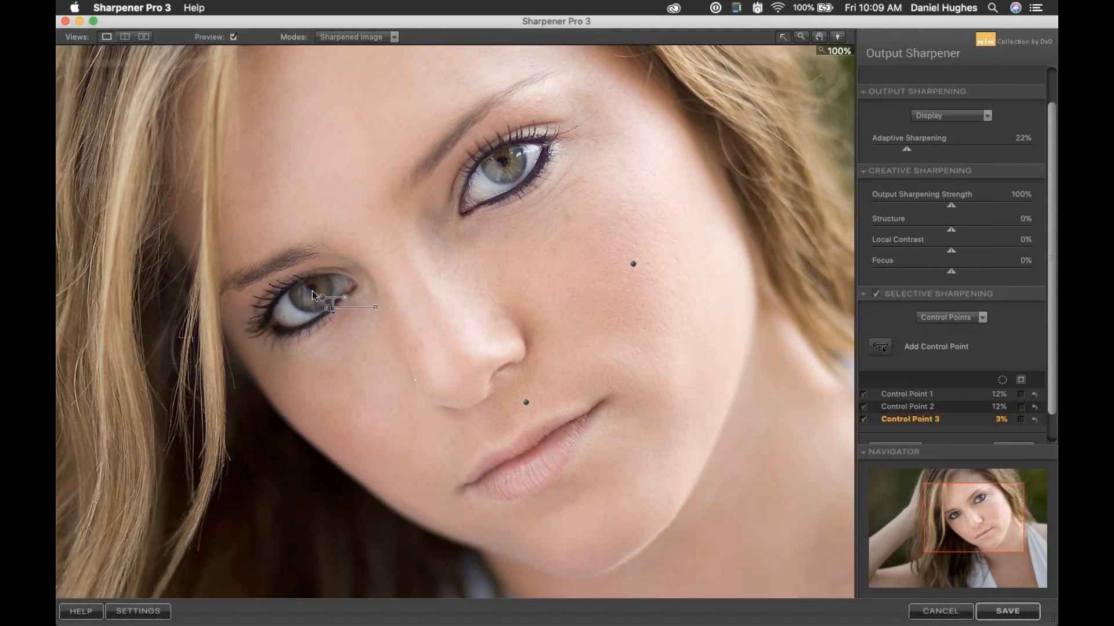
Display the eye control point's mask and add a control point on the eyebrow above it with a 9% area.
left_click(1021, 421)
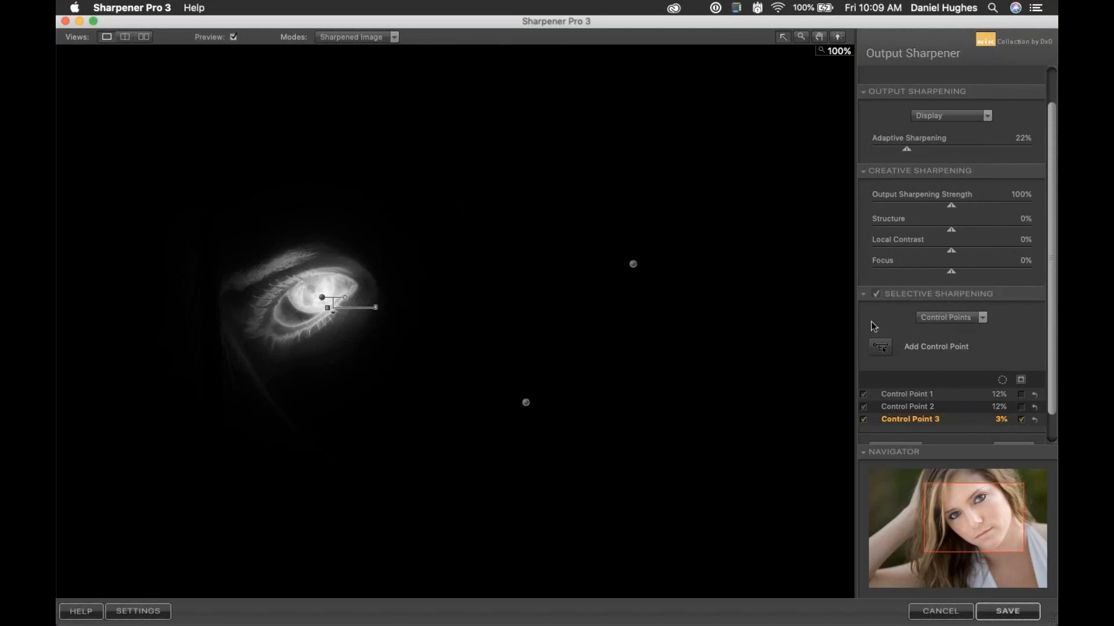
left_click(875, 351)
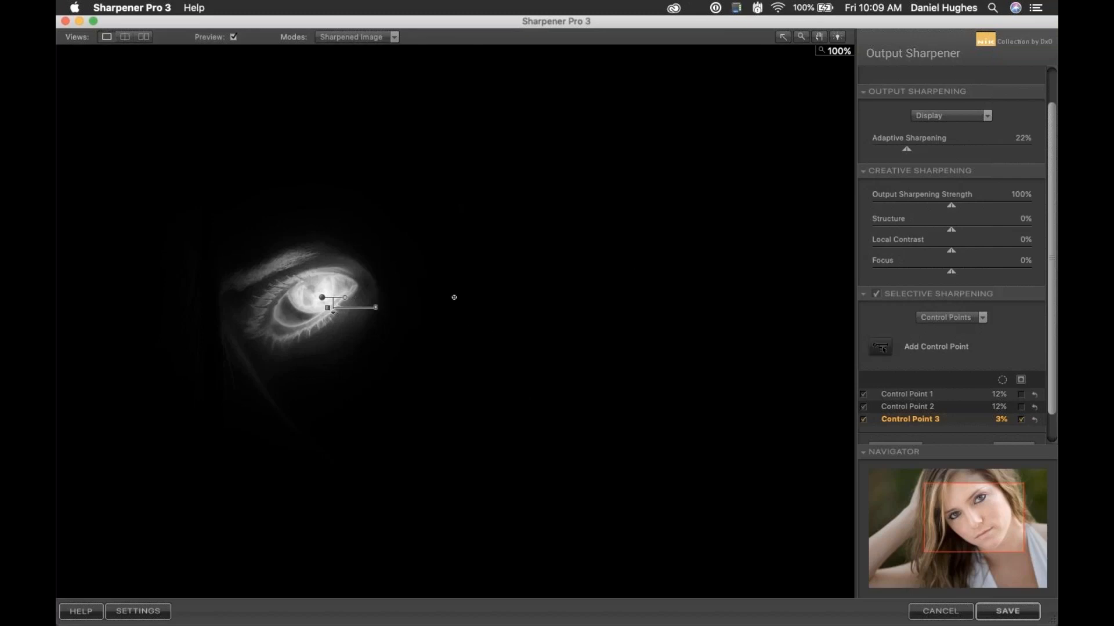
left_click(279, 260)
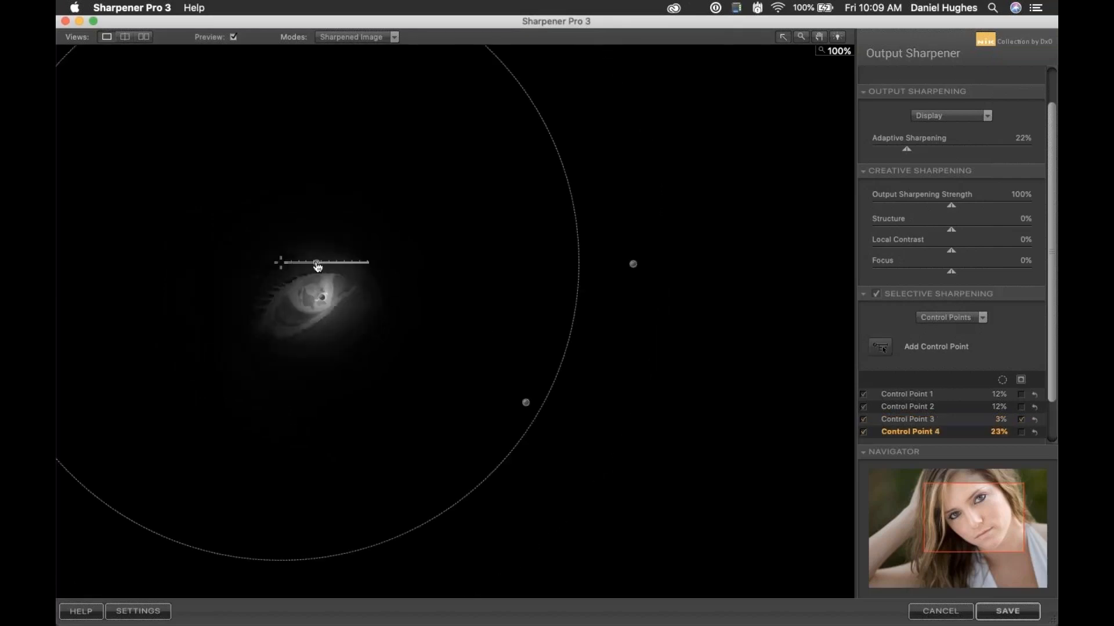
left_click_drag(318, 266, 309, 266)
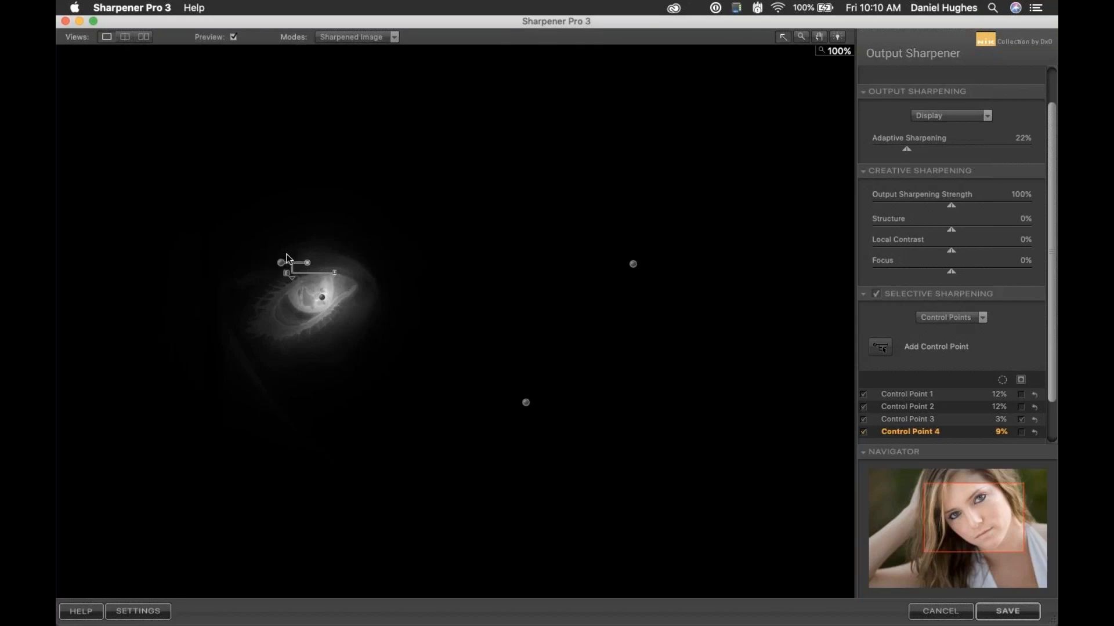
Shift the eye control point slightly toward the lower part of the iris and hide its mask.
left_click(322, 297)
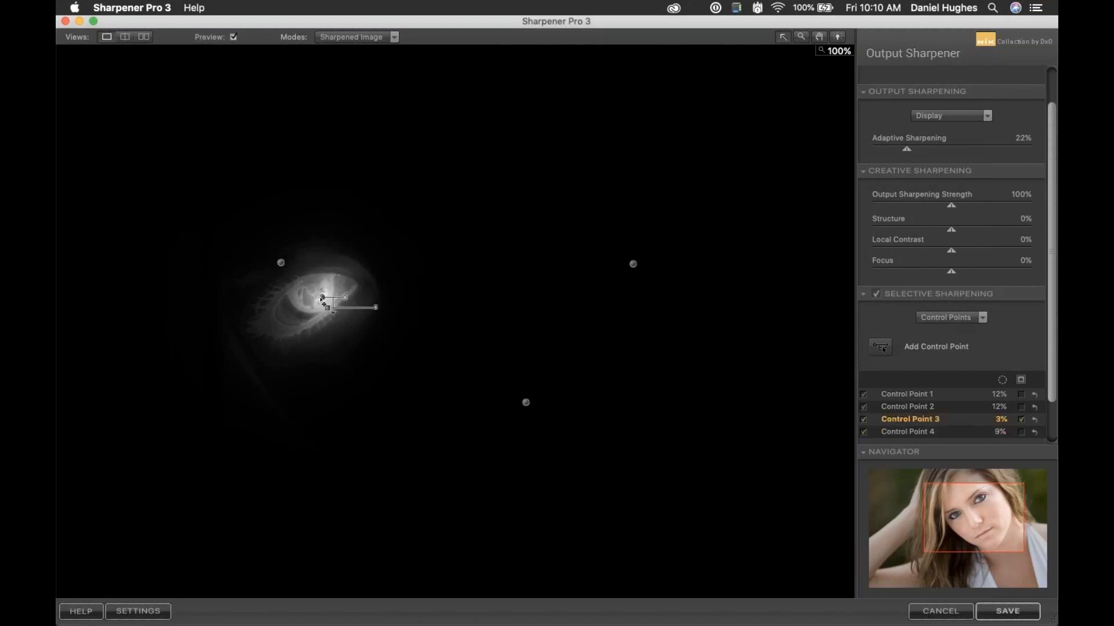
left_click_drag(320, 299, 317, 303)
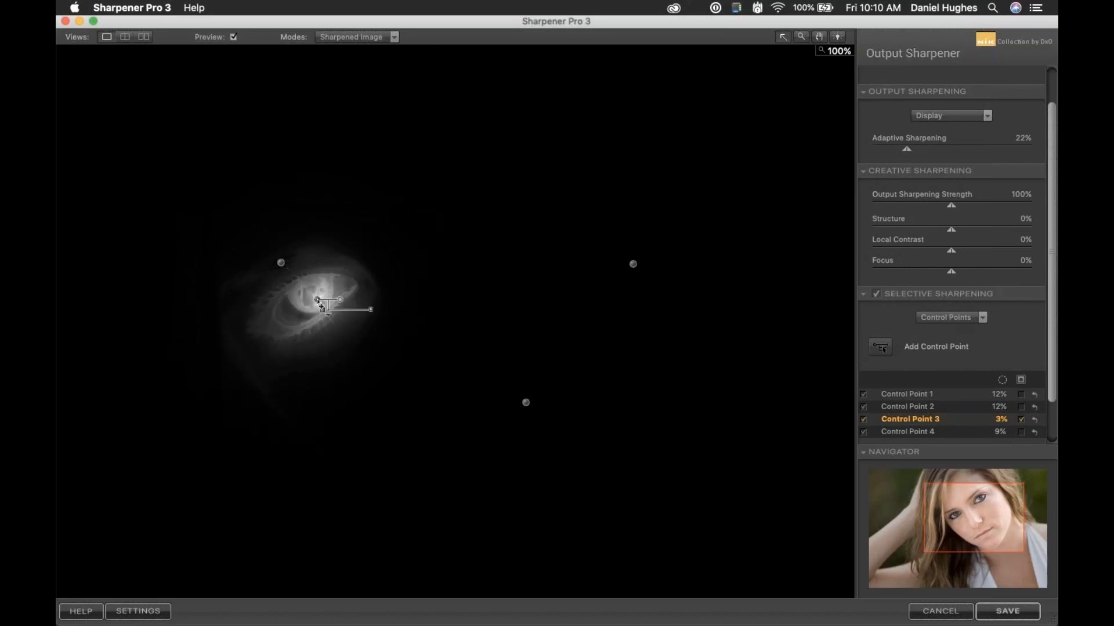
left_click(1021, 419)
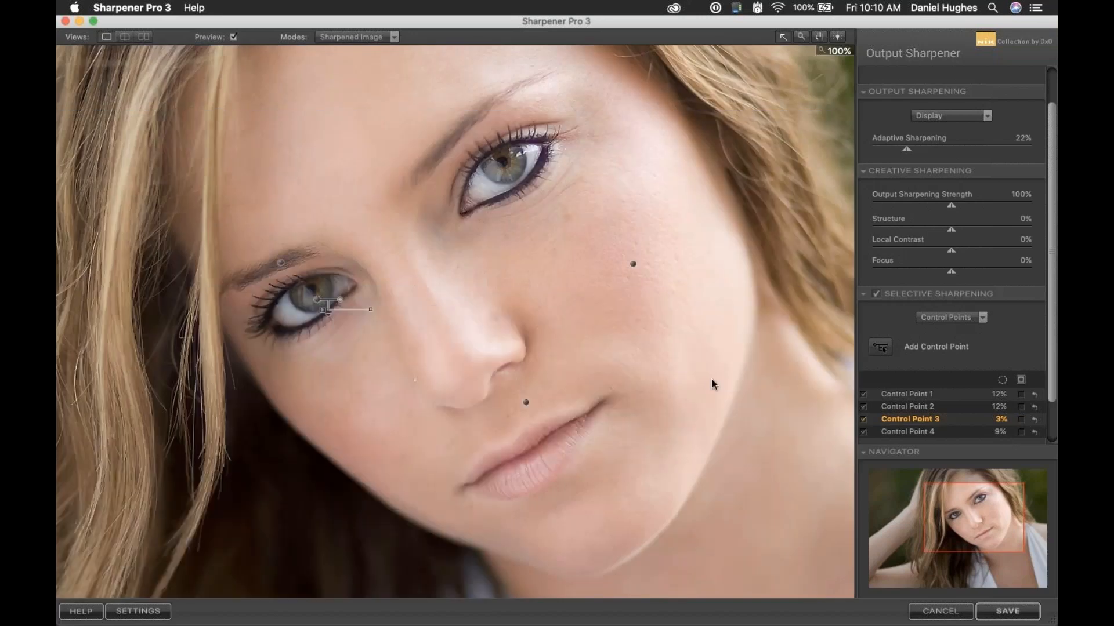
Delete the eyebrow control point and enlarge the eye control point's area to 4%.
left_click(281, 264)
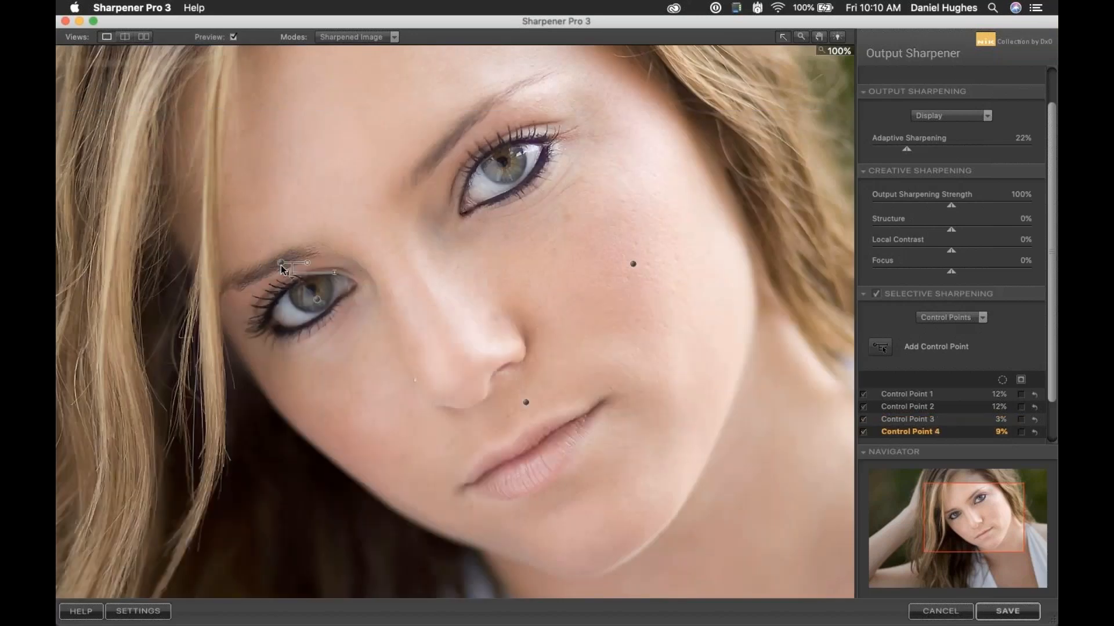
key("Delete")
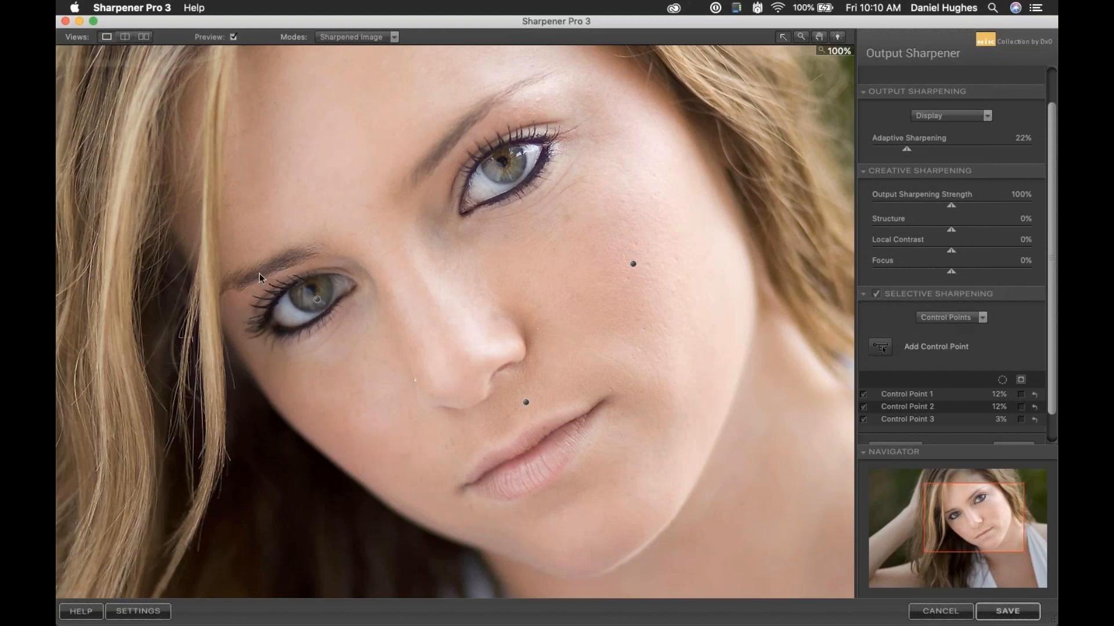
left_click(317, 299)
left_click_drag(339, 299, 344, 302)
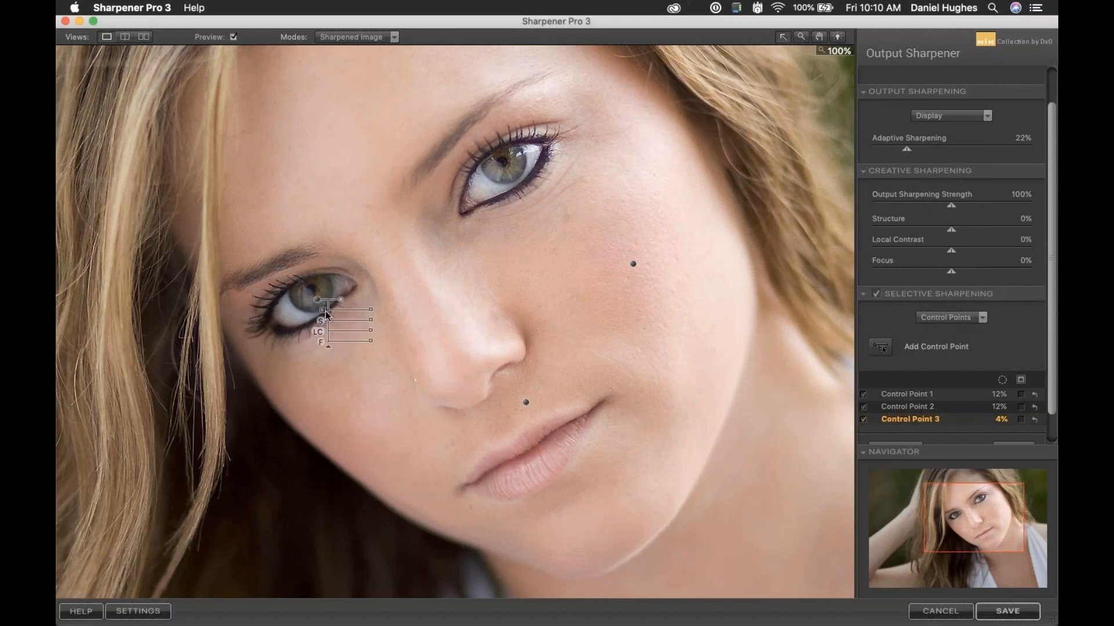
Raise the eye control point's Output Sharpening Strength and Local Contrast slightly, Focus close to its maximum, and Structure to 17%.
left_click_drag(326, 311, 377, 312)
left_click_drag(372, 345, 394, 346)
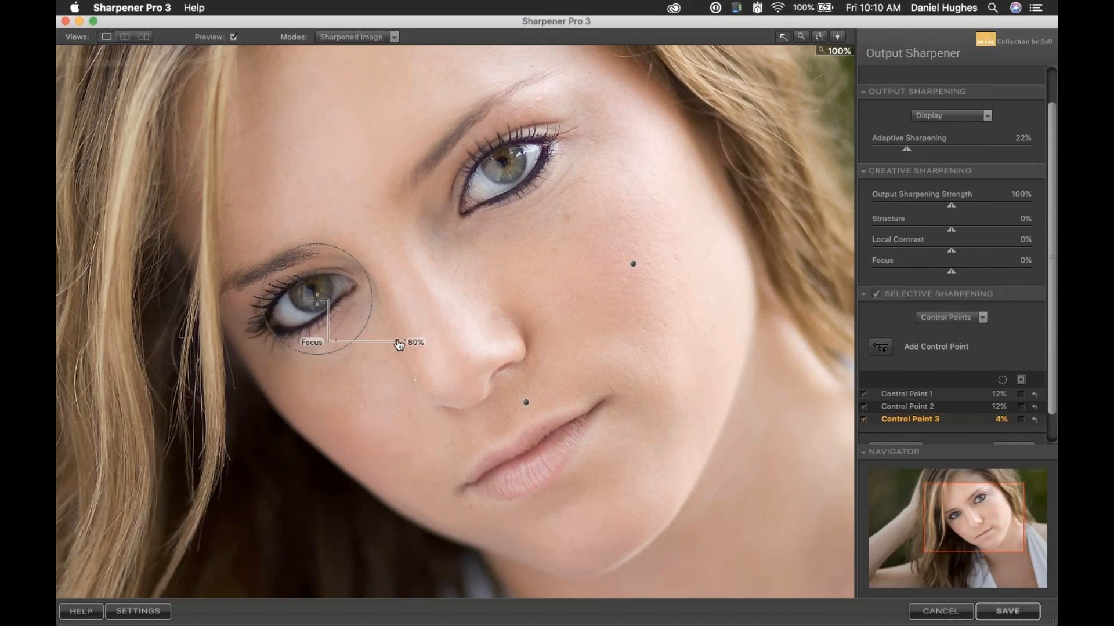
left_click_drag(399, 346, 418, 344)
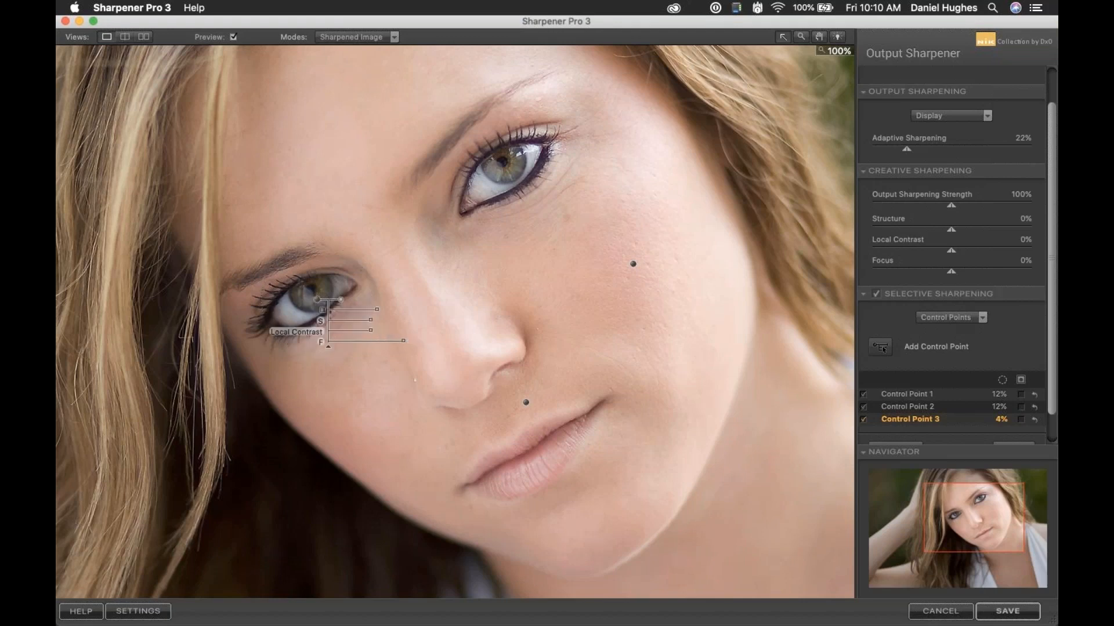
left_click_drag(375, 334, 377, 325)
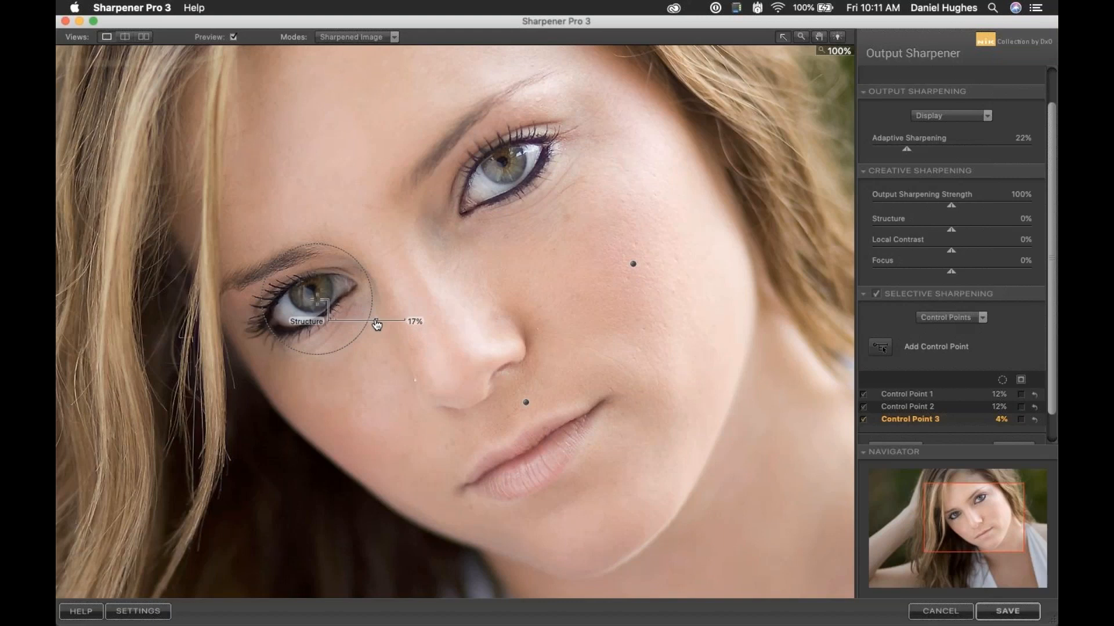
left_click(301, 296)
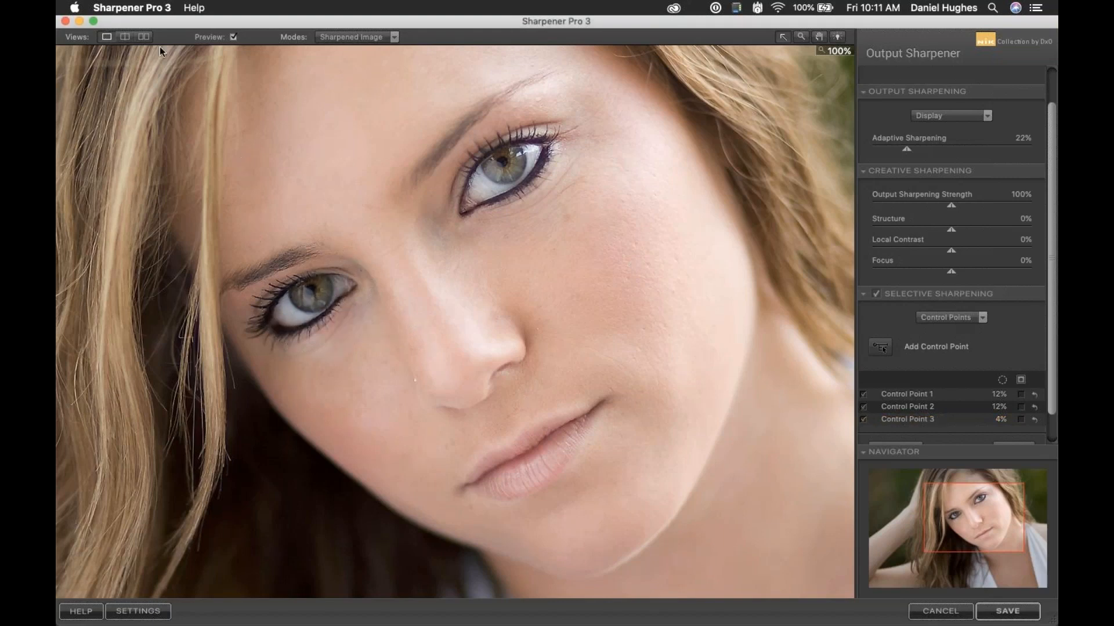
Compare the original and sharpened eye by sweeping the split preview across it.
left_click(124, 37)
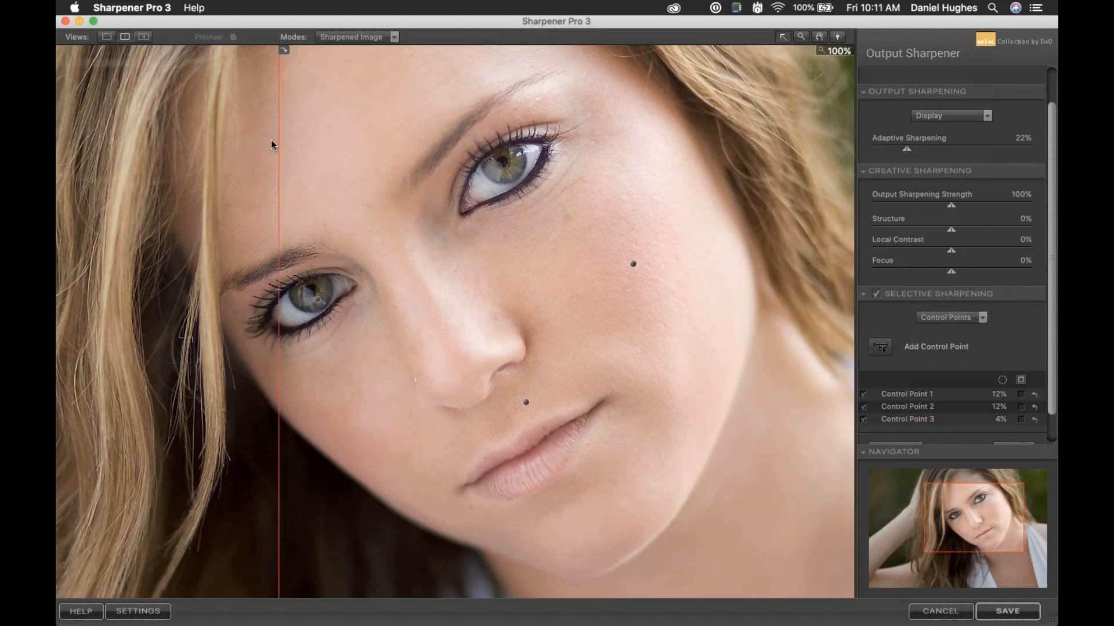
left_click_drag(280, 152, 397, 209)
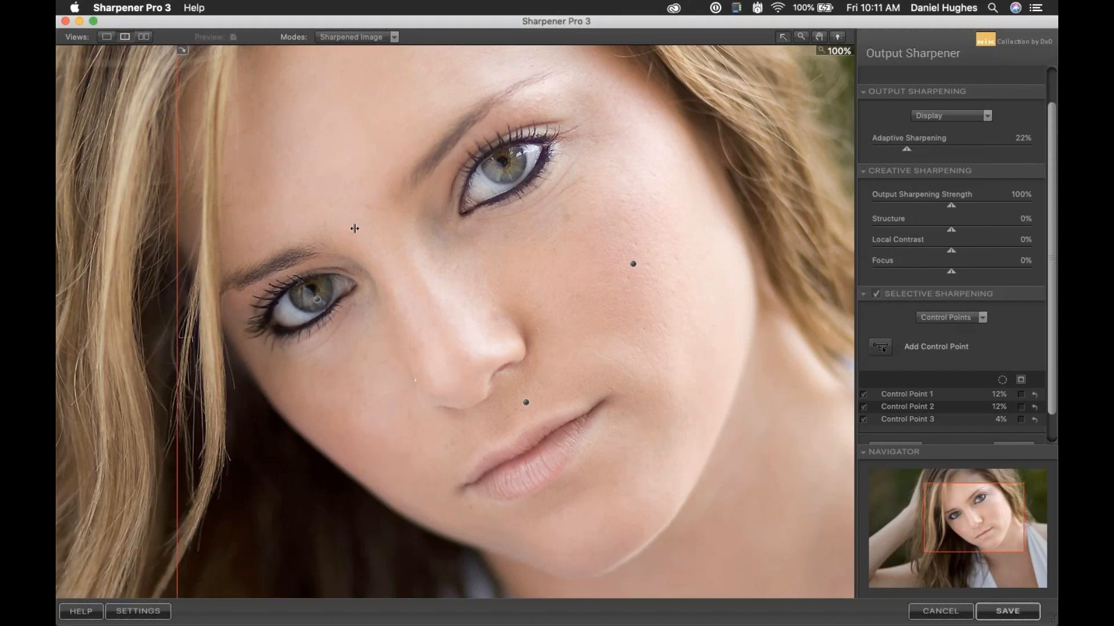
left_click_drag(396, 232, 168, 238)
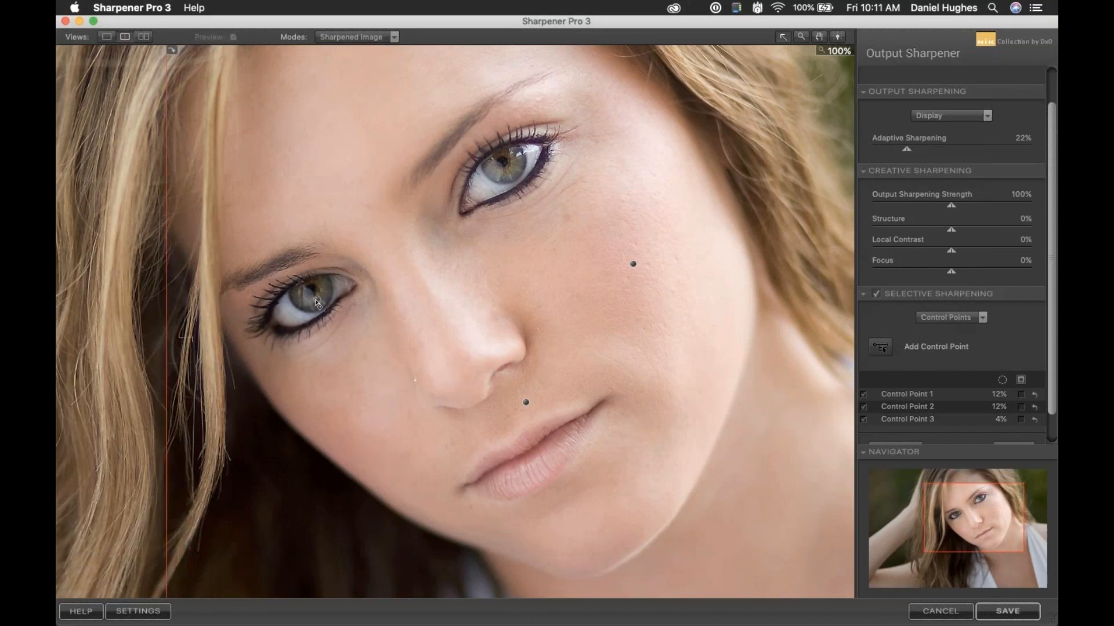
Reduce the eye control point's Focus and Output Sharpening Strength.
left_click(317, 300)
left_click_drag(404, 342, 373, 313)
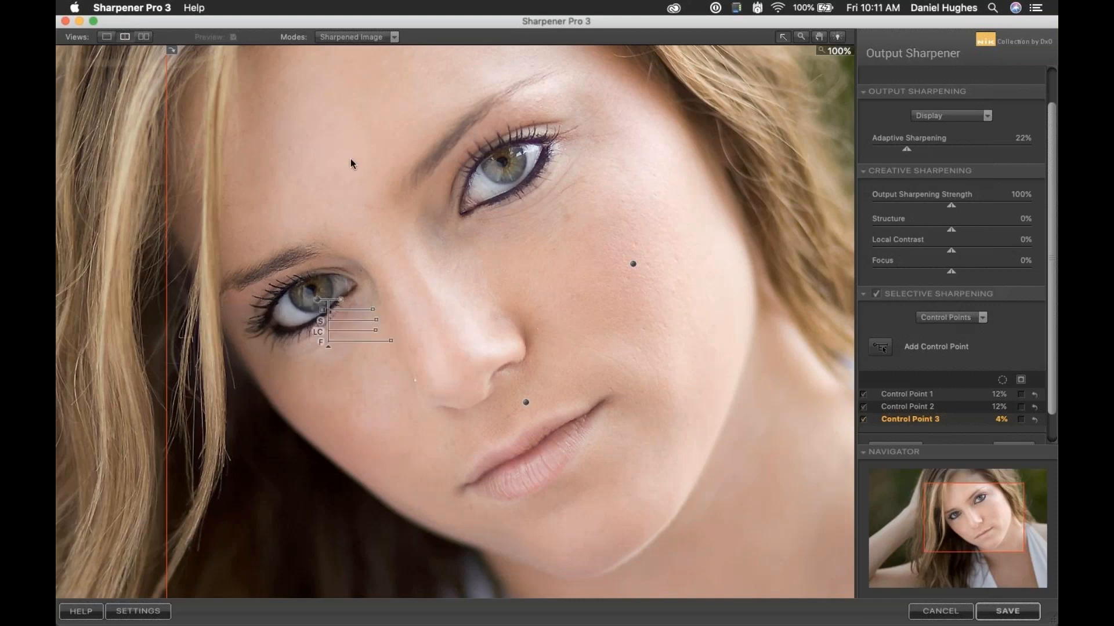
left_click(350, 158)
Check the whole portrait at fit size with the split preview and return to the single-image view.
key("space")
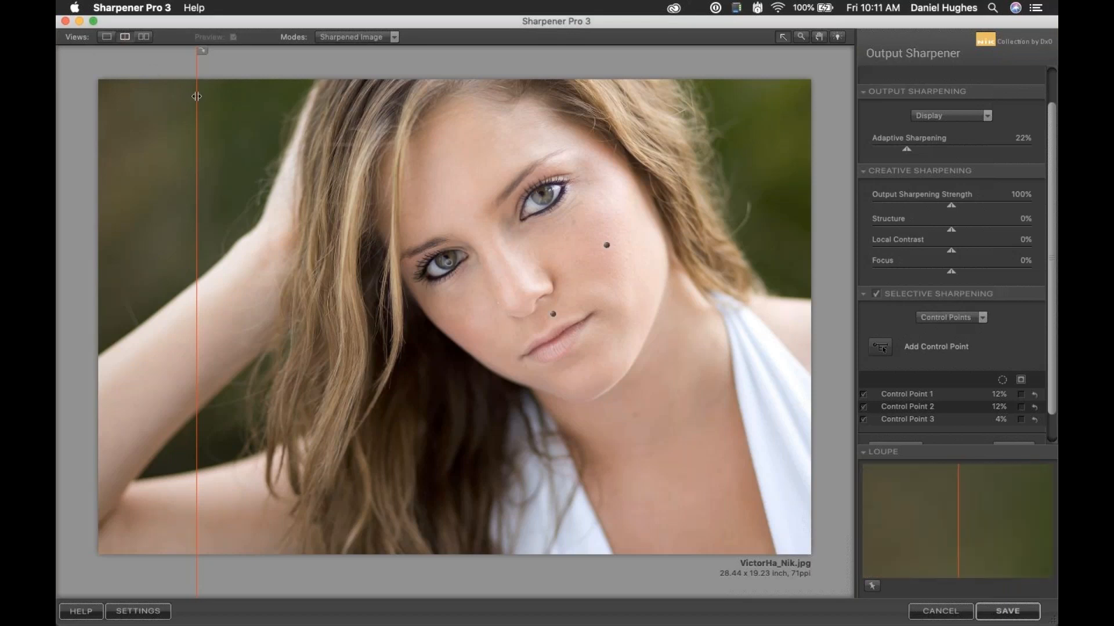
left_click_drag(197, 97, 249, 99)
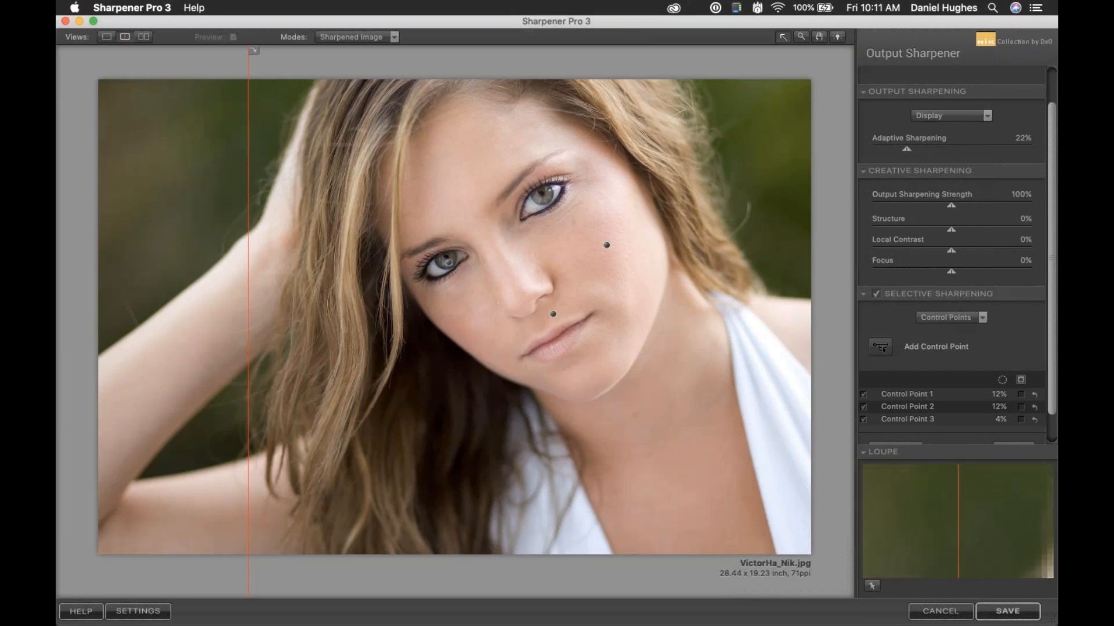
left_click(107, 36)
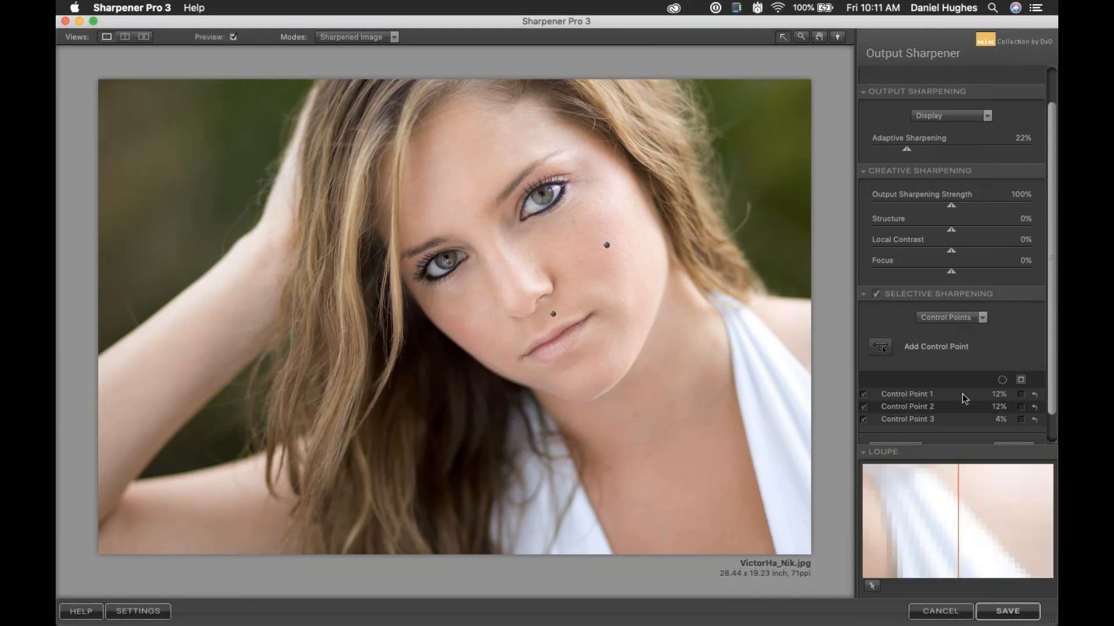
Add a control point on the green background beside the raised arm and lower its Output Sharpening Strength to the minimum.
left_click(880, 347)
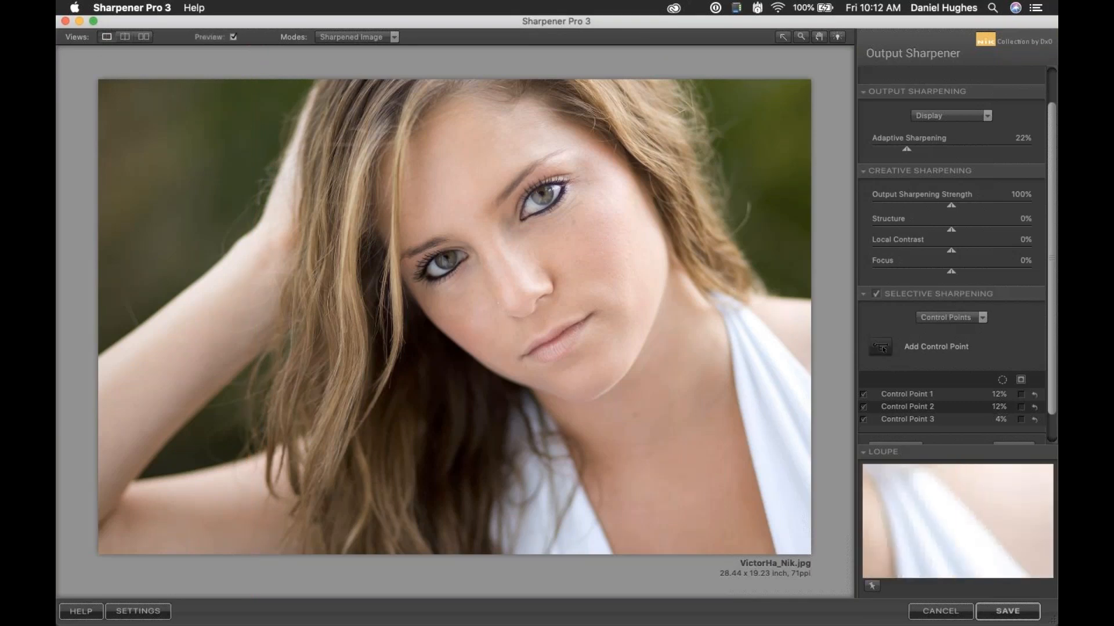
left_click(187, 164)
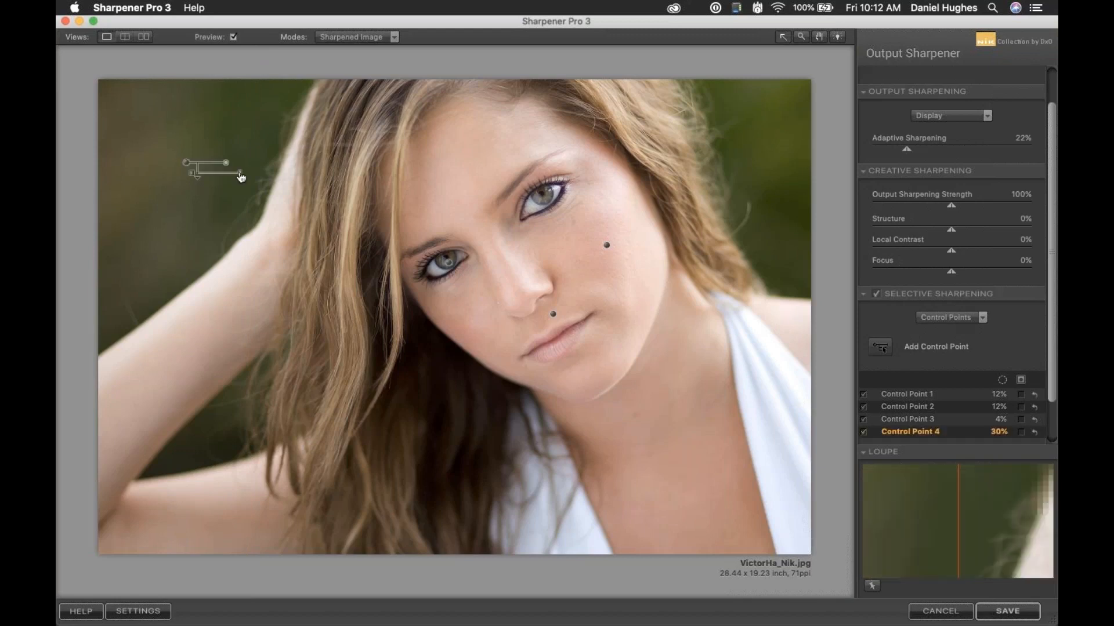
left_click_drag(240, 172, 206, 172)
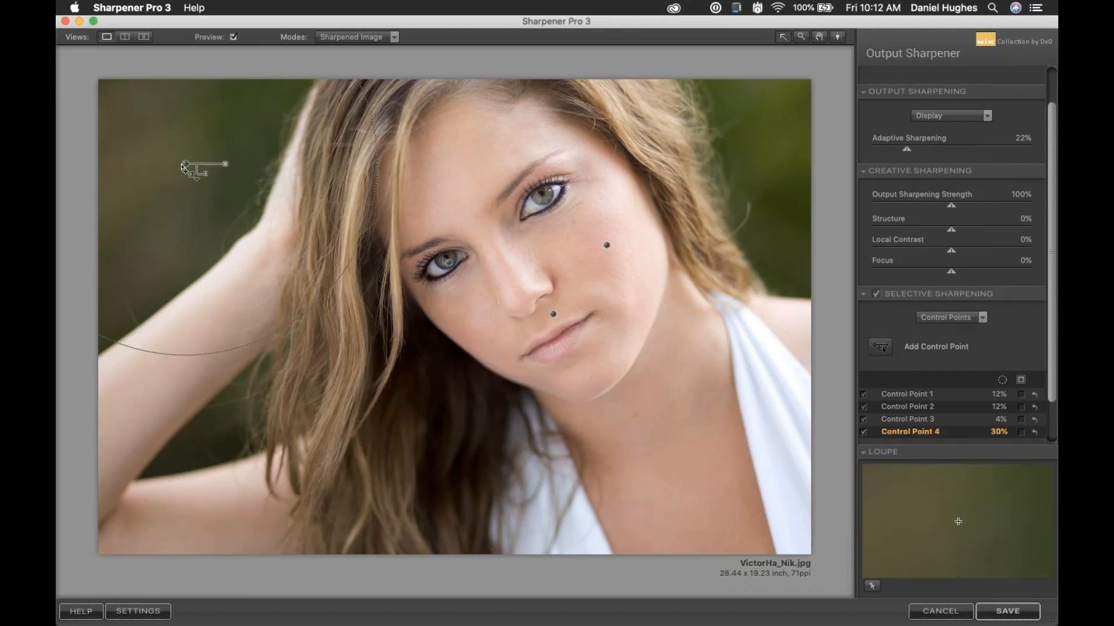
Duplicate the background control point onto the dark green gap beneath the raised arm and the green area beside the hair on the far side.
left_click(212, 471)
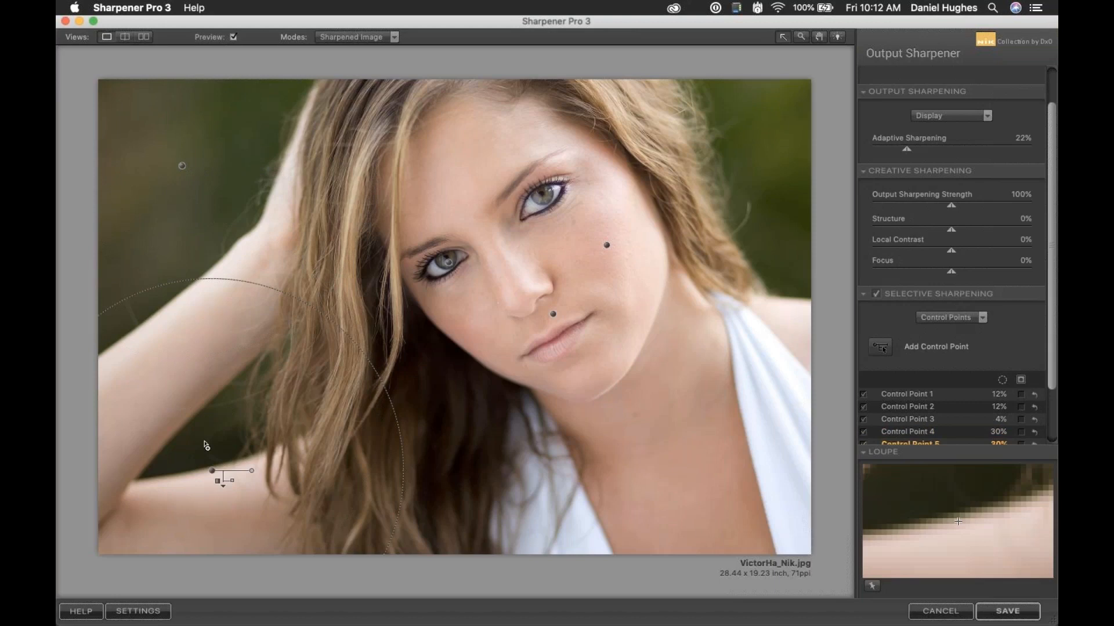
left_click_drag(212, 470, 771, 147)
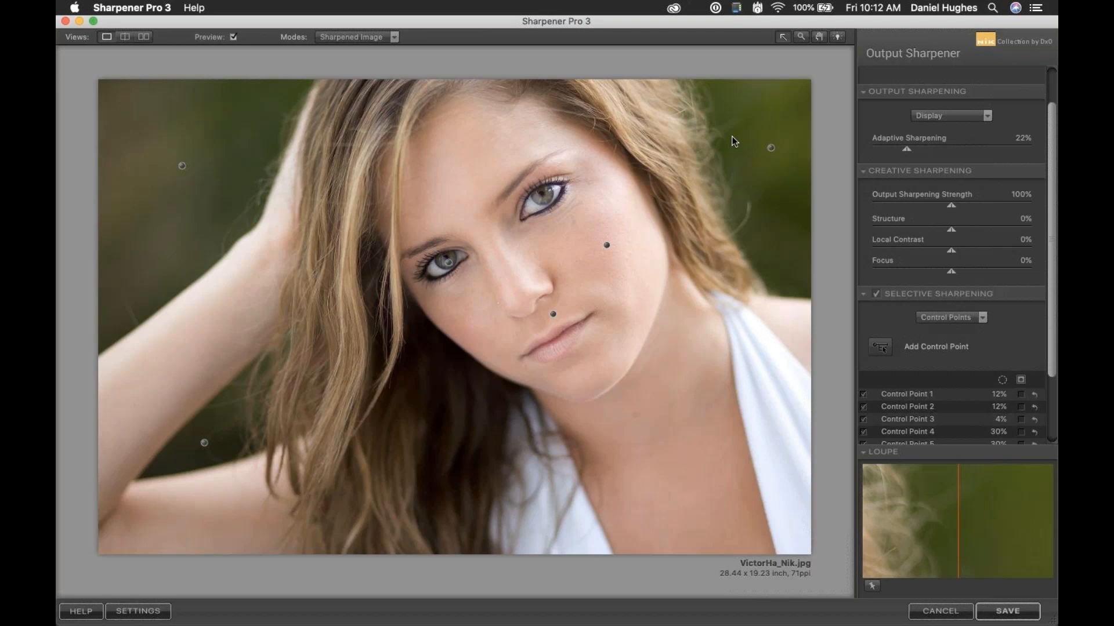
left_click(771, 149)
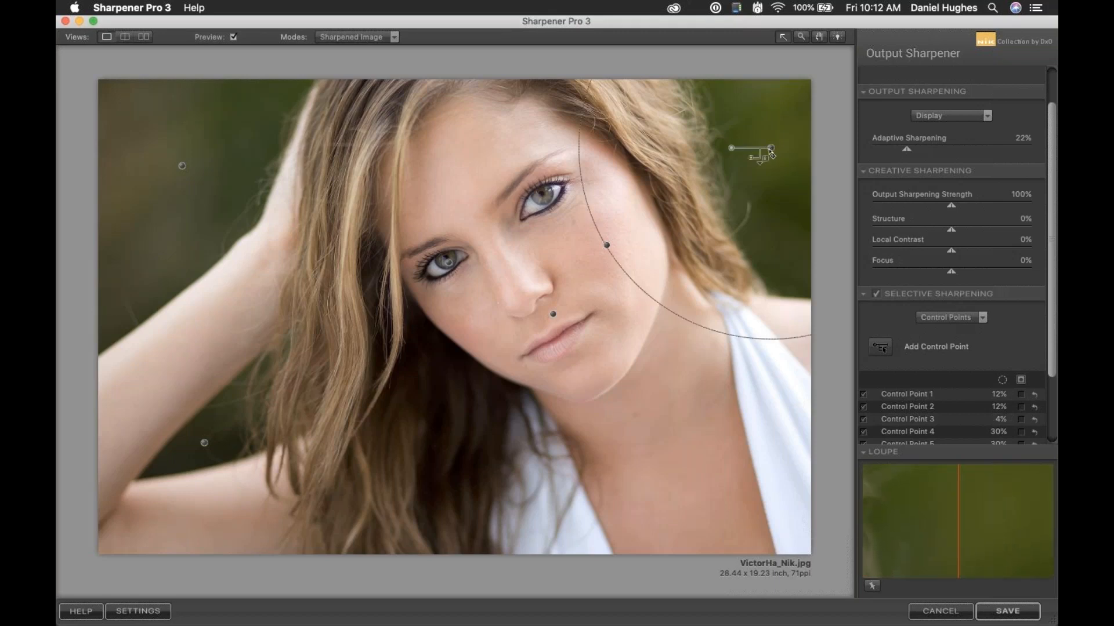
left_click_drag(753, 159, 753, 161)
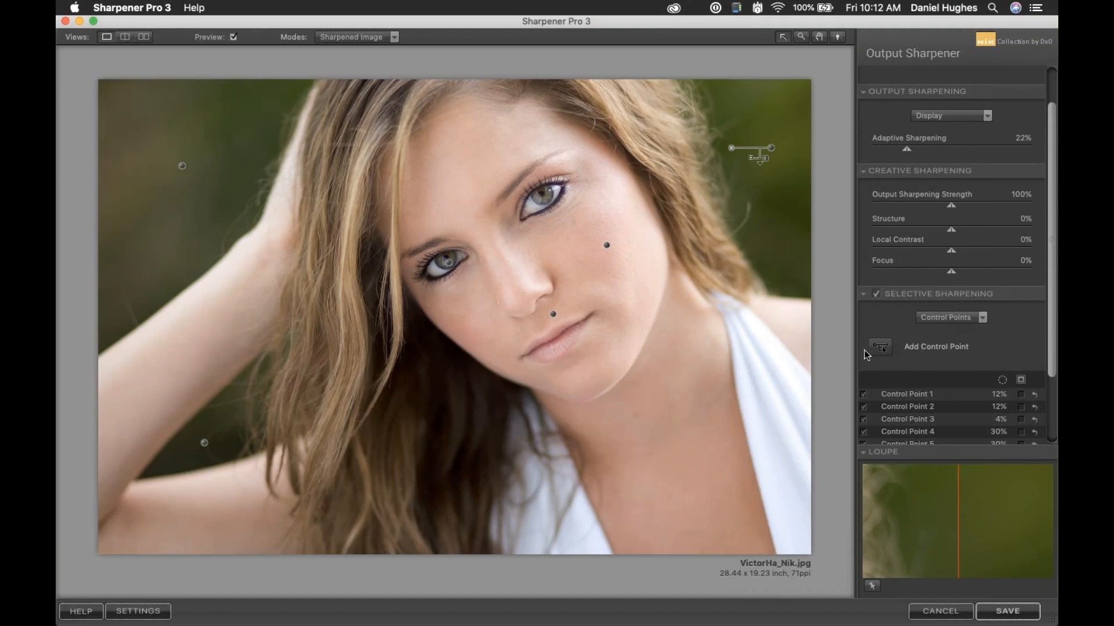
Save the sharpened portrait and display VictorHa_Nik.jpg in the PhotoLab viewer, dismissing the optics module download window.
left_click(1004, 613)
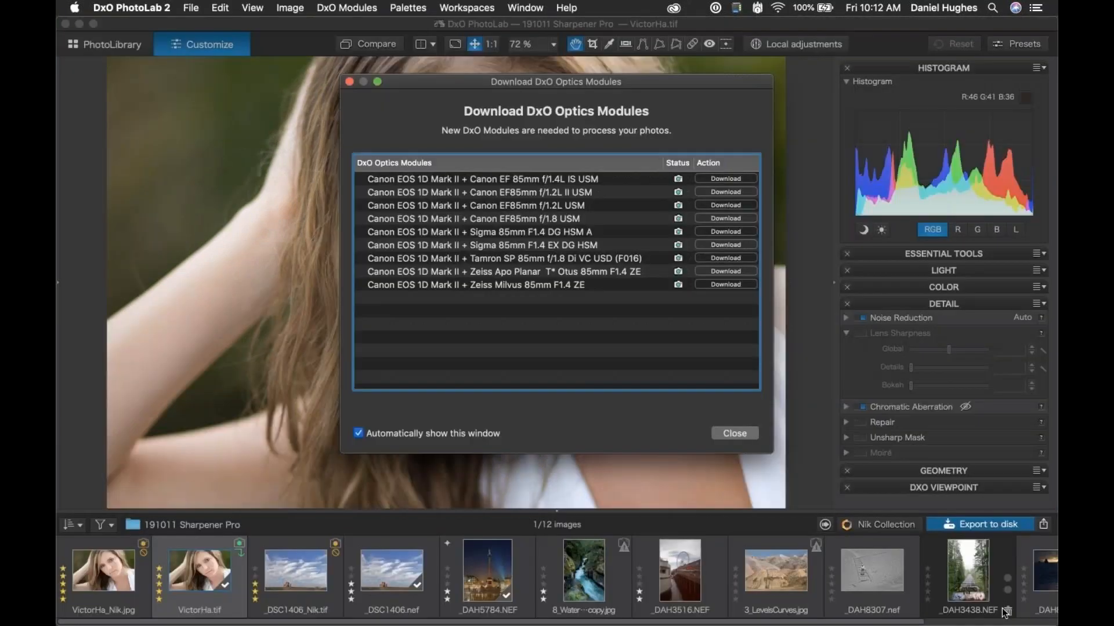
left_click(349, 83)
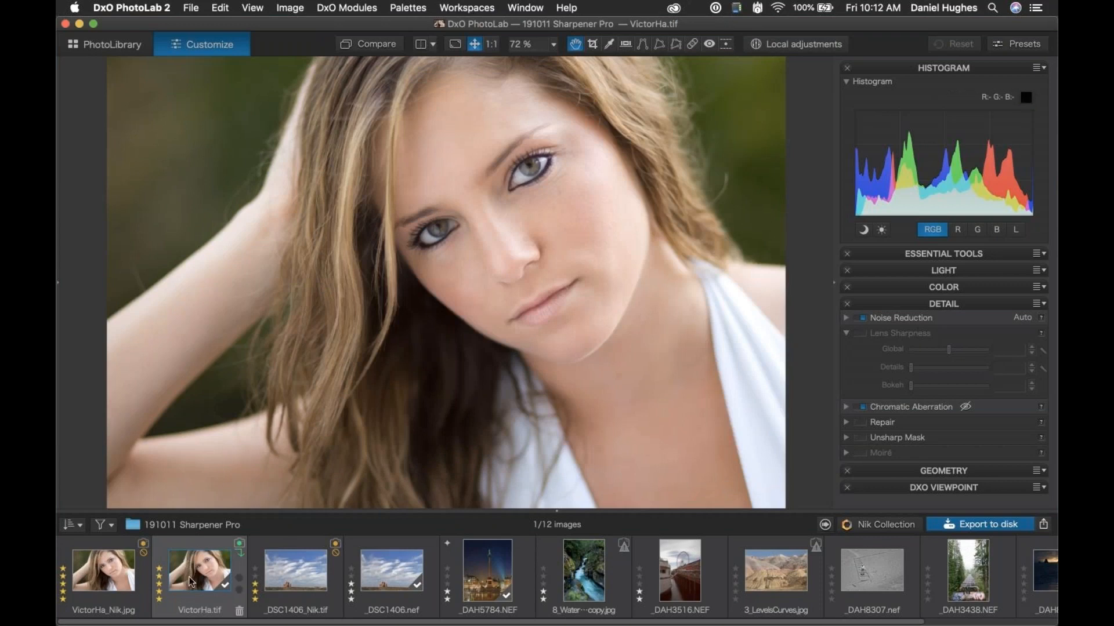
left_click(116, 574)
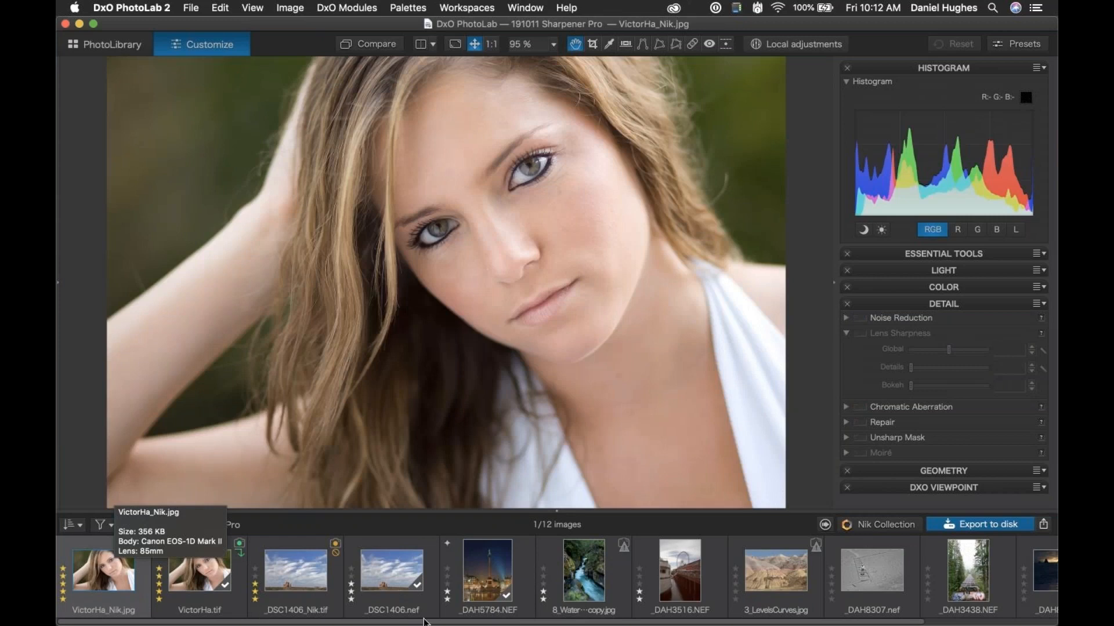
Examine the export-to-disk options and sharing destinations for 8_Water Fall copy.jpg without exporting it.
left_click(580, 576)
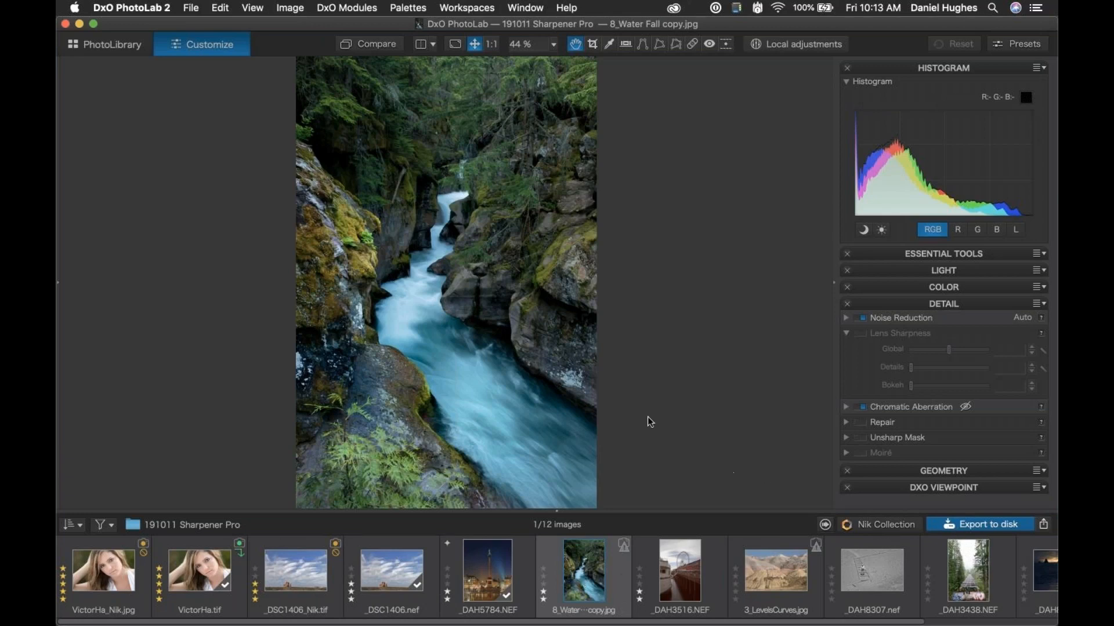
key("super+shift+e")
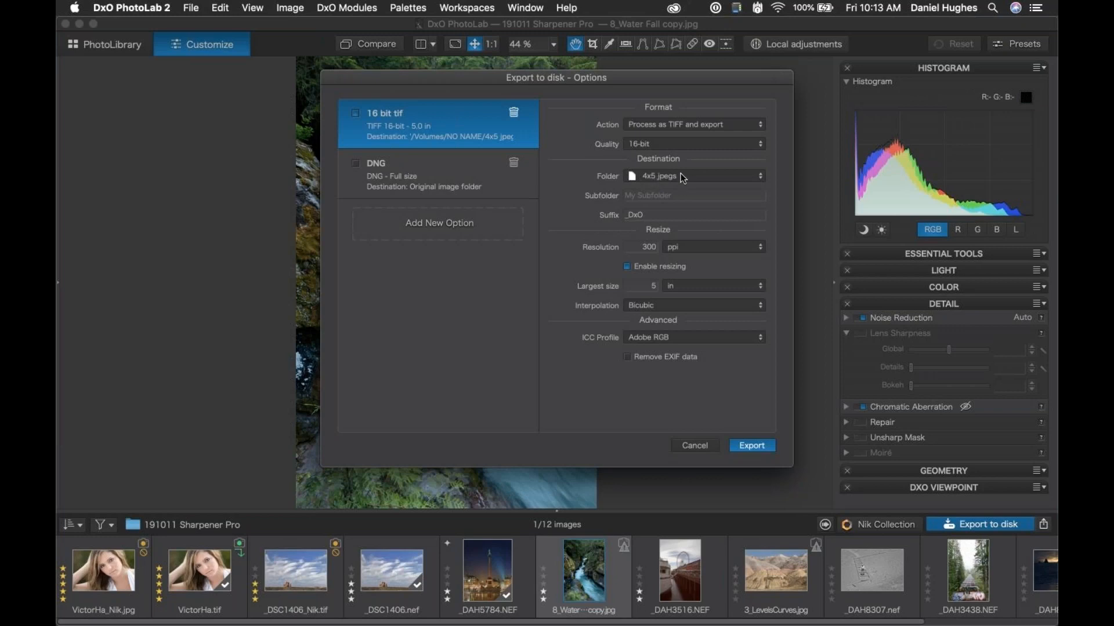
left_click(704, 450)
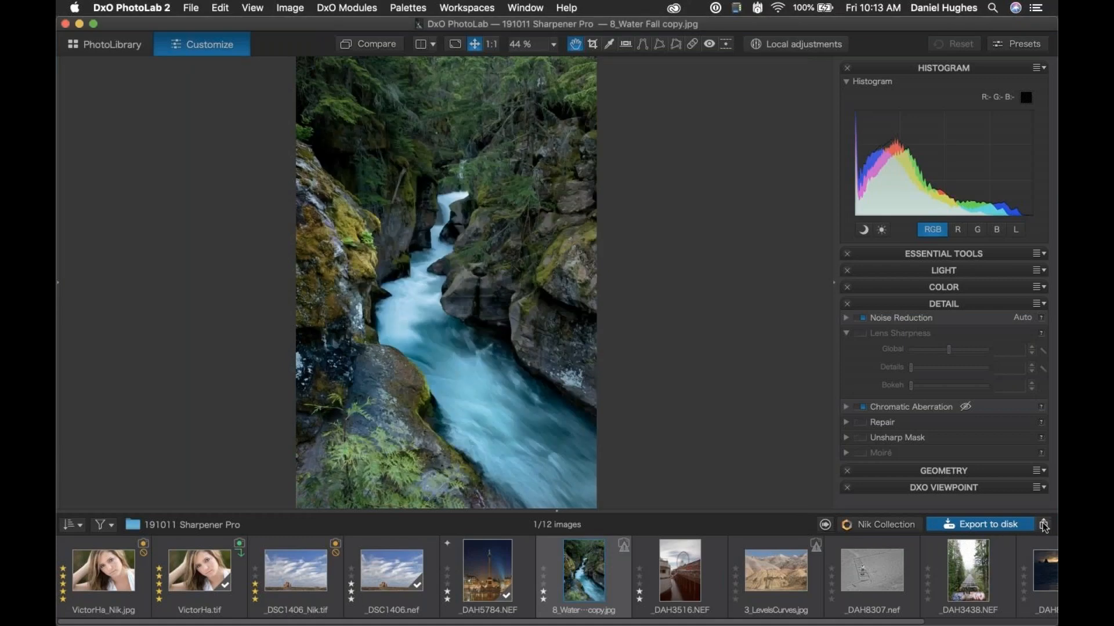
left_click(1044, 526)
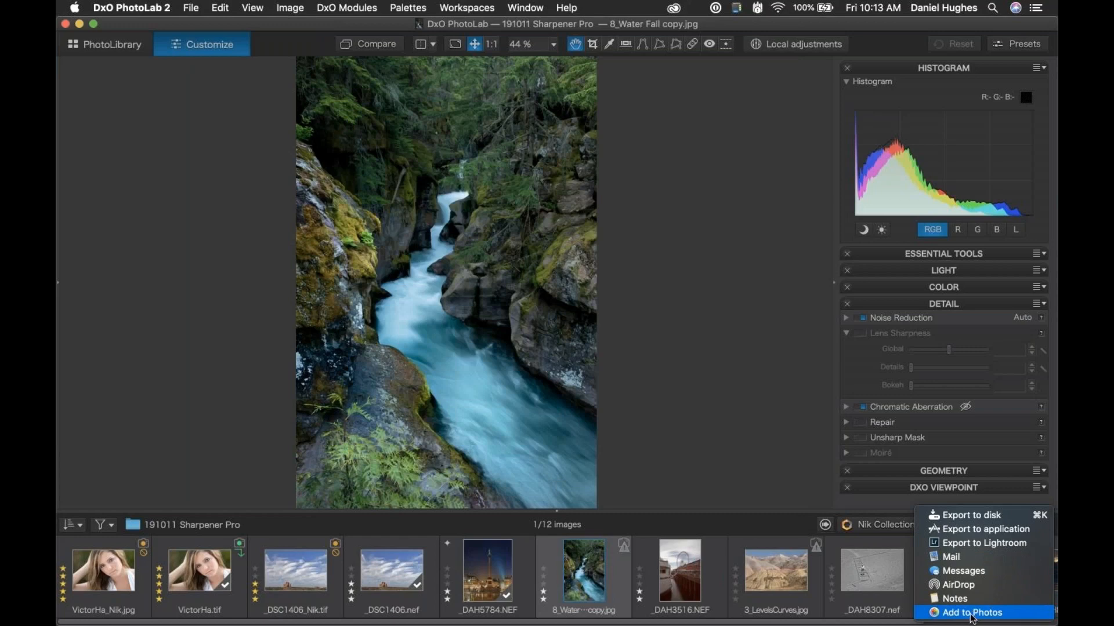
left_click(786, 477)
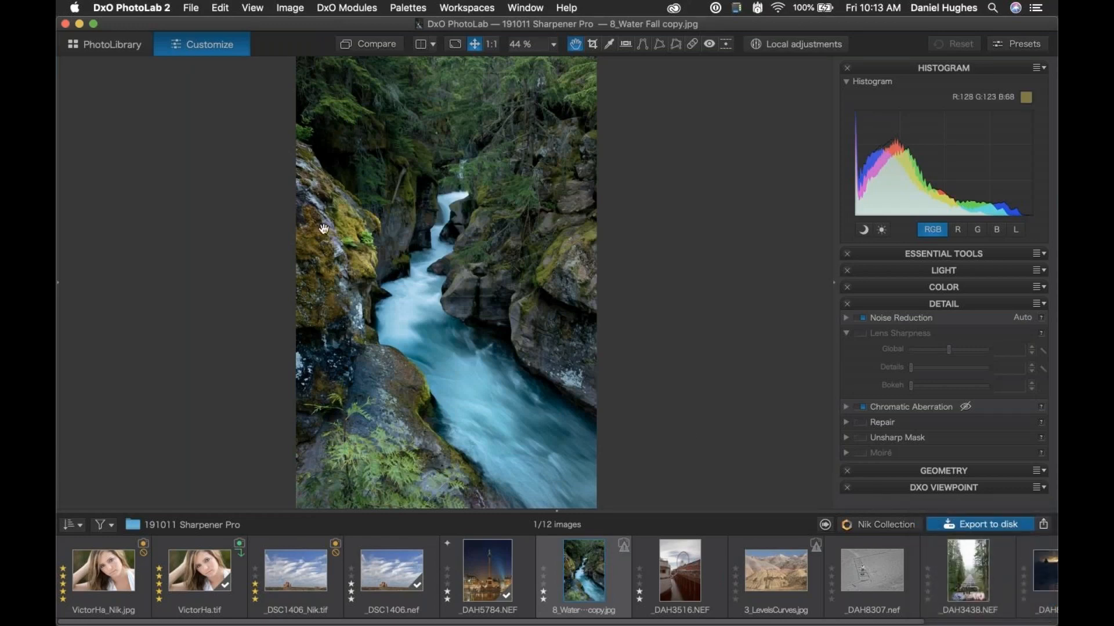
Switch to Photoshop, reposition the Nik Selective Tool and collapse its plug-in groups so only Sharpener Pro 3 stays expanded.
key("super+Tab")
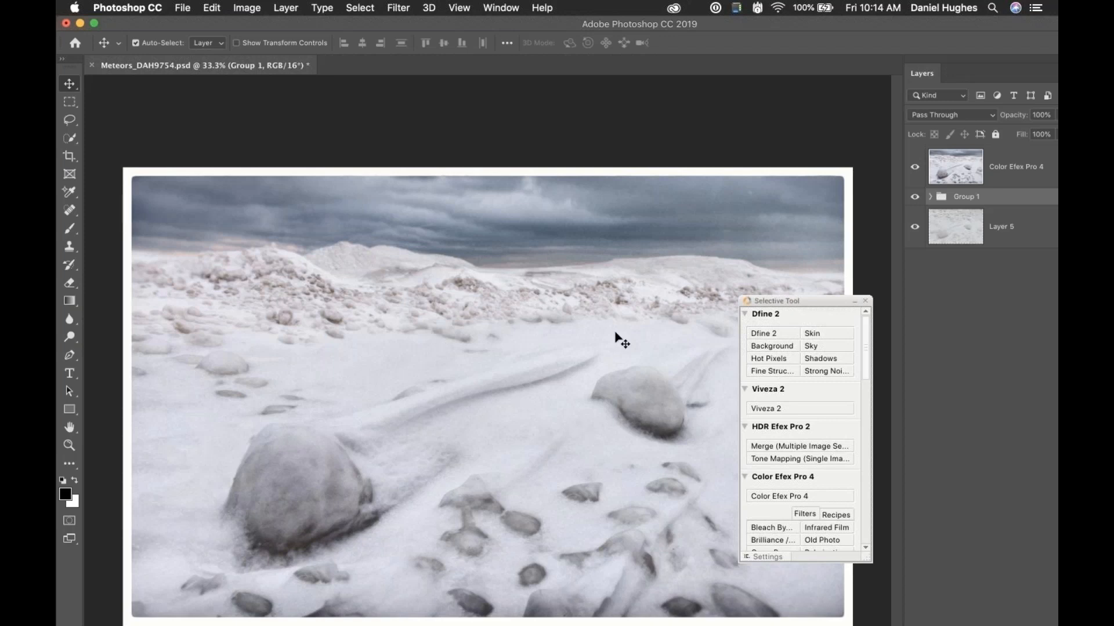
left_click_drag(783, 299, 740, 121)
left_click(724, 137)
left_click(723, 151)
left_click(721, 164)
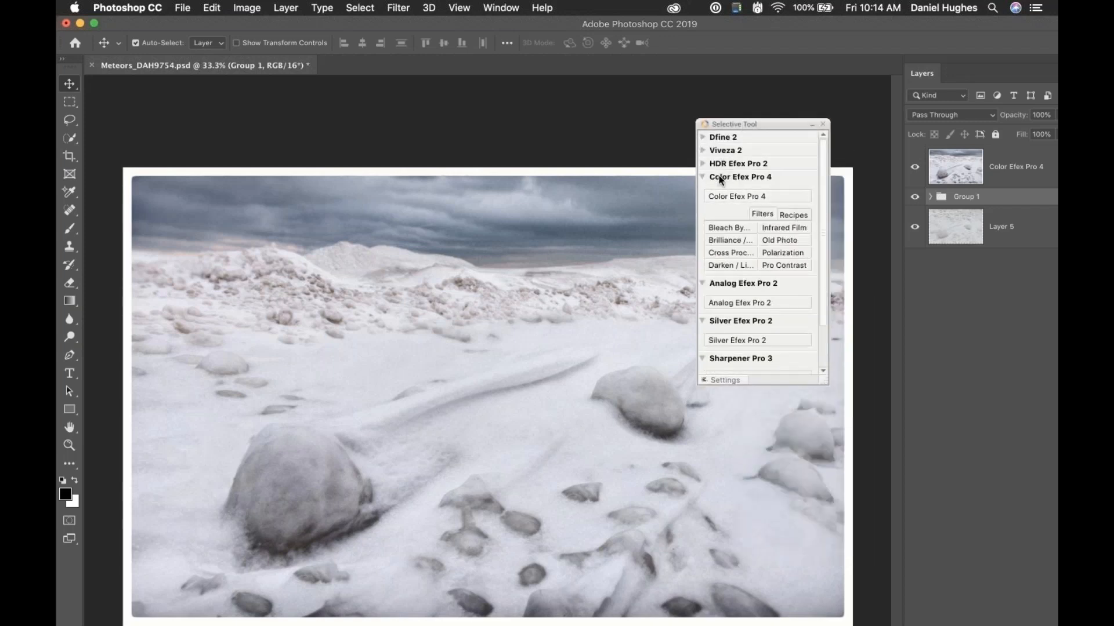
left_click(712, 283)
left_click(714, 296)
left_click(717, 177)
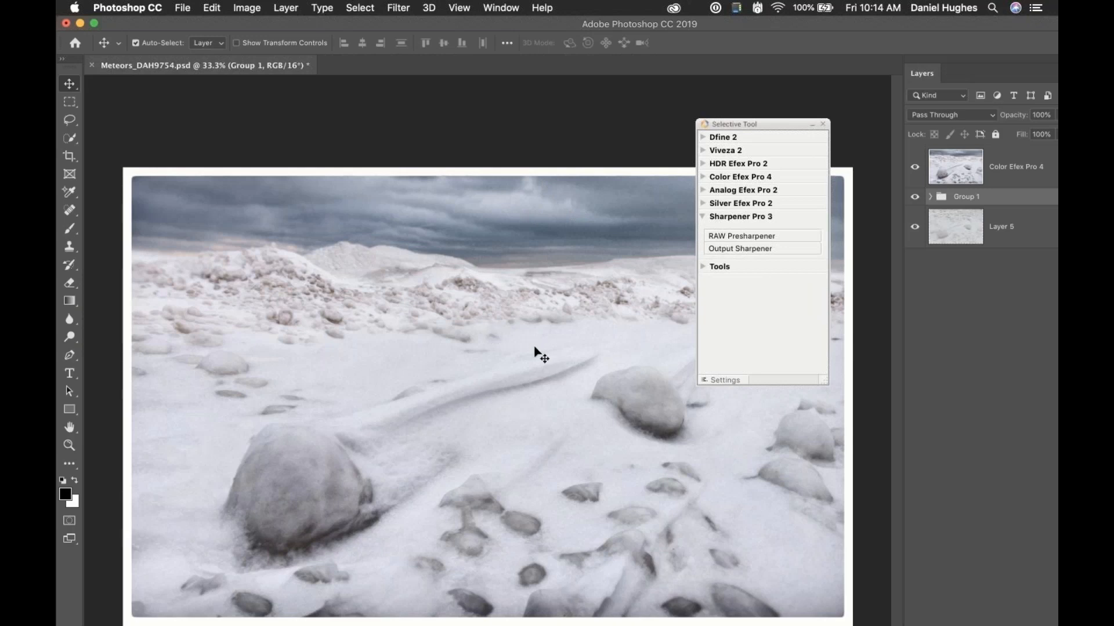
Select the Color Efex Pro 4 layer and resize Meteors_DAH9754.psd to a width of 20 inches.
key("super")
left_click(533, 342, "super")
key("super")
key("super+plus")
key("super+minus")
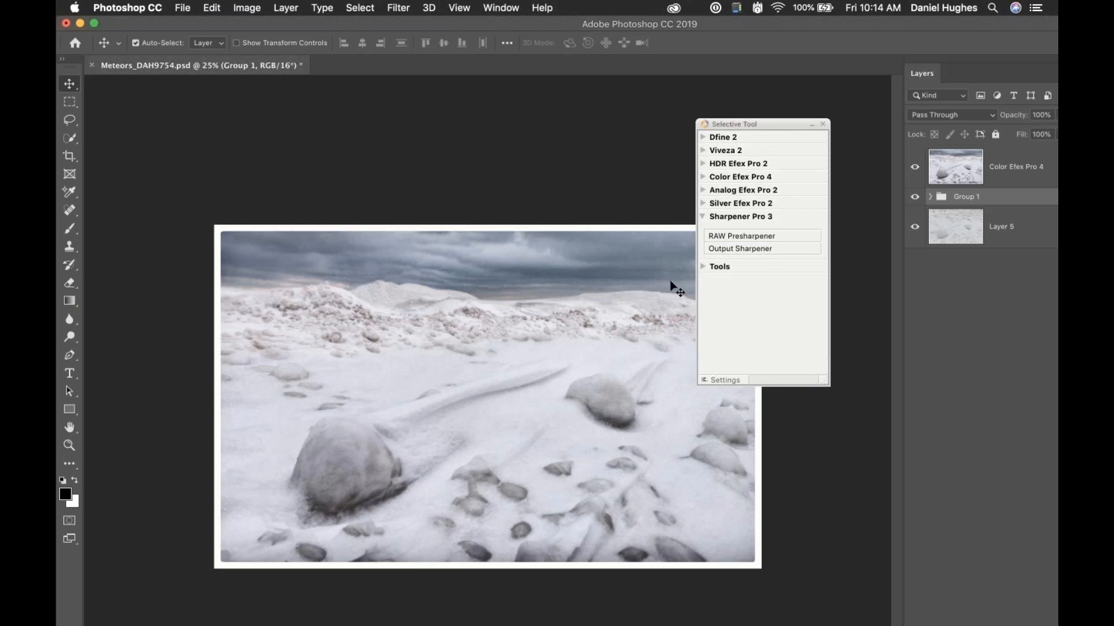
left_click(939, 176)
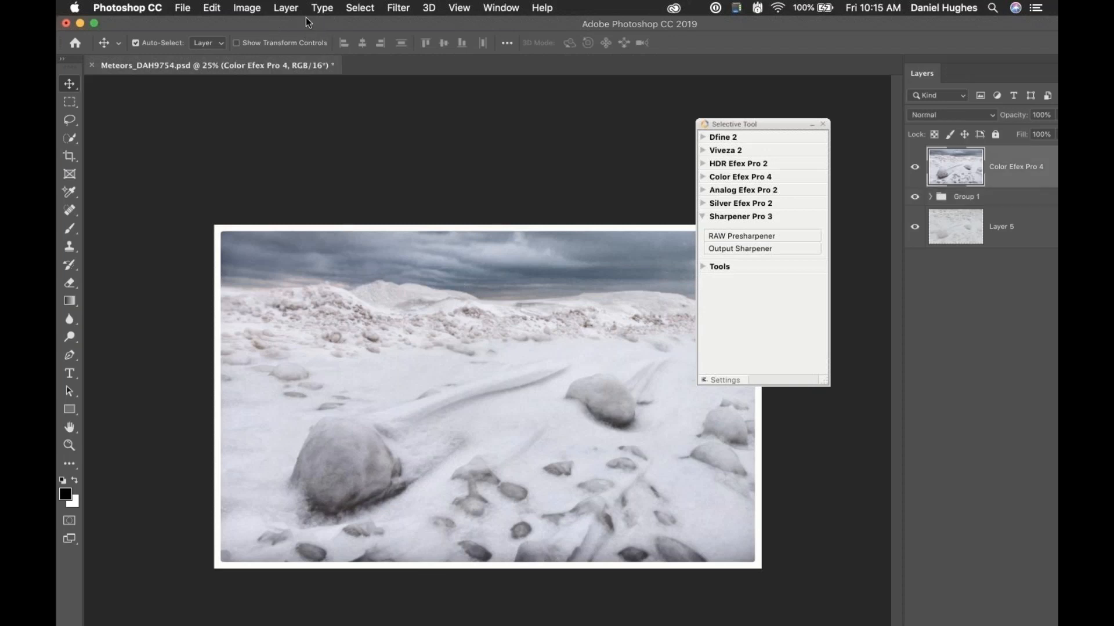
left_click(249, 8)
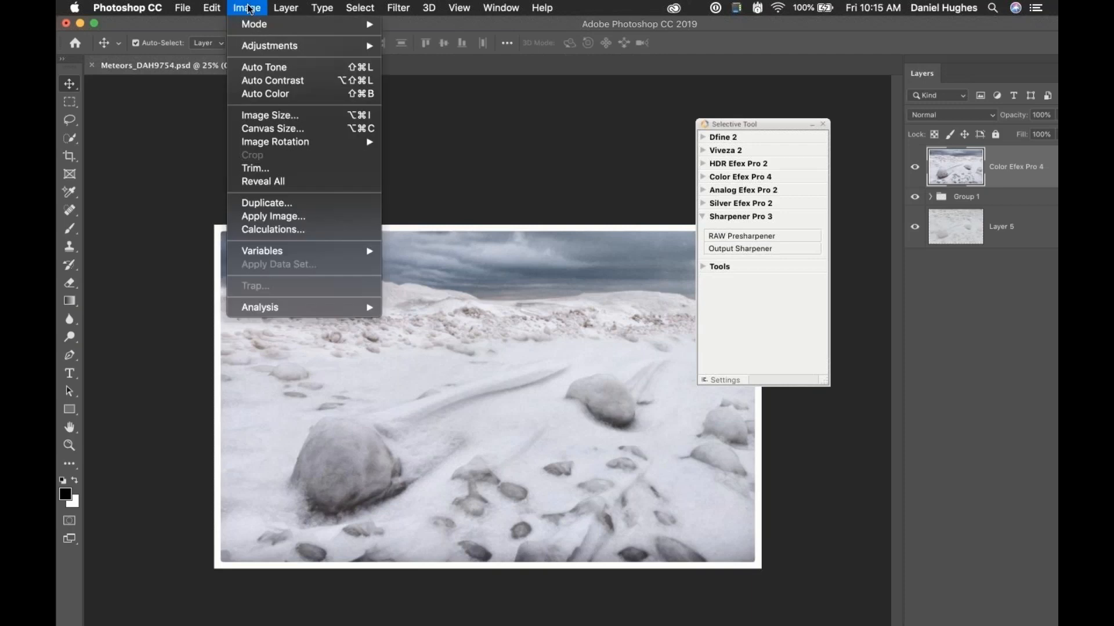
left_click(248, 116)
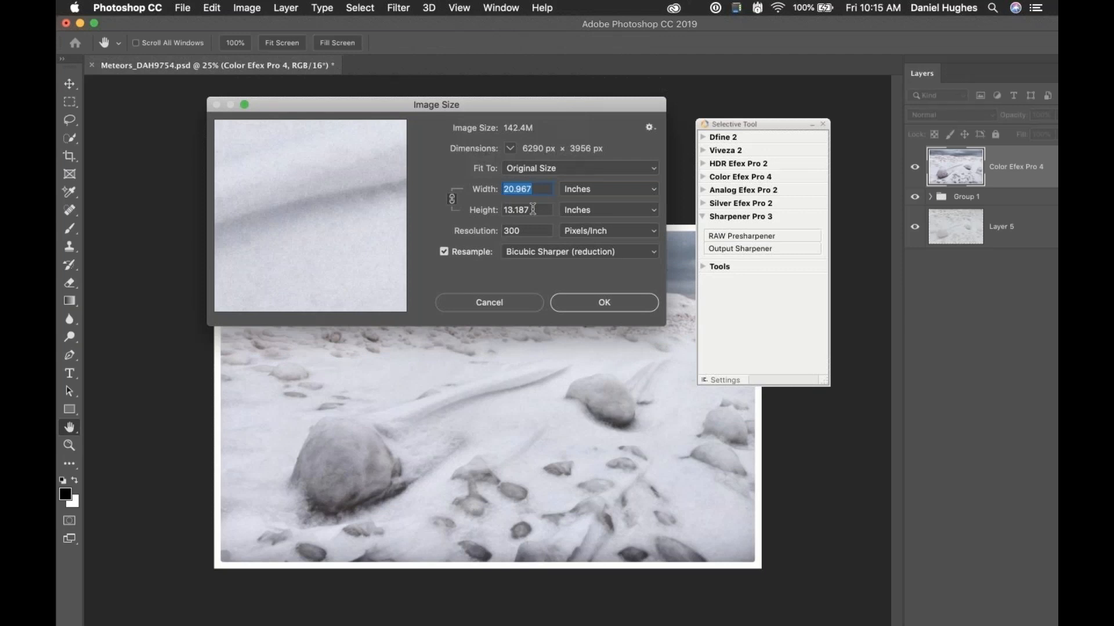
left_click_drag(533, 189, 518, 189)
type("0")
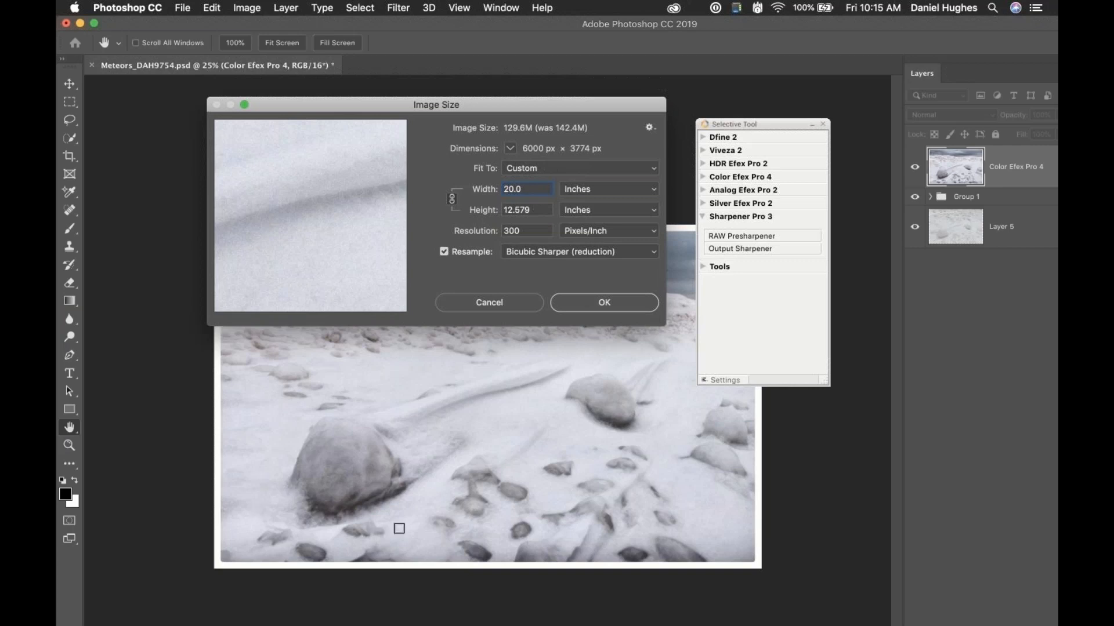
left_click(583, 311)
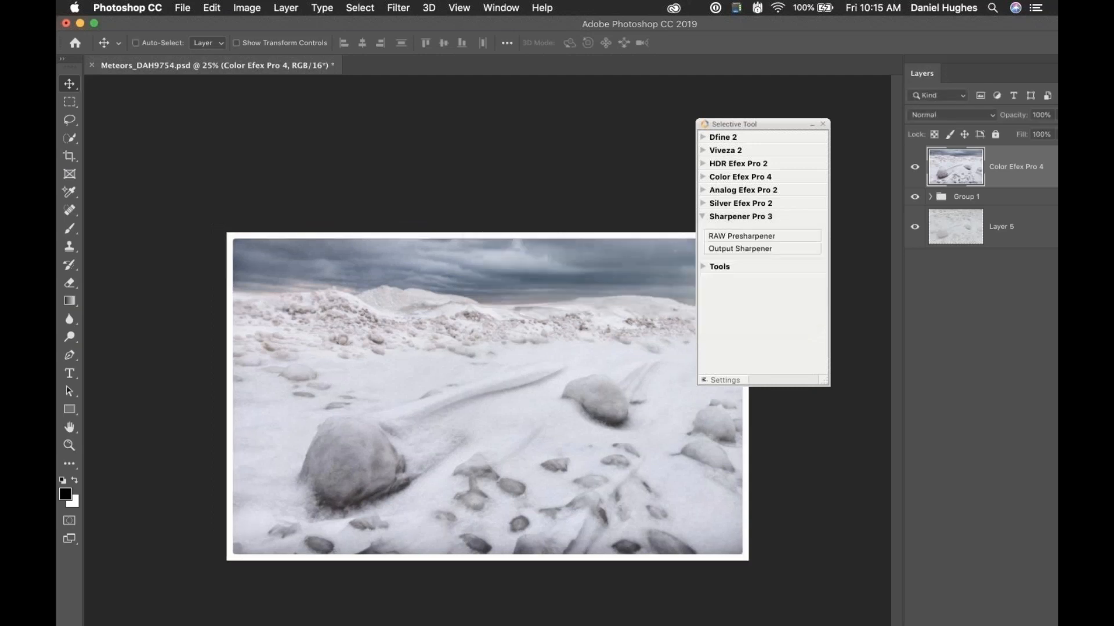
Open the Color Efex Pro 4 layer in the Sharpener Pro 3 Output Sharpener.
key("super+plus")
key("super+plus")
left_click_drag(352, 275, 398, 388)
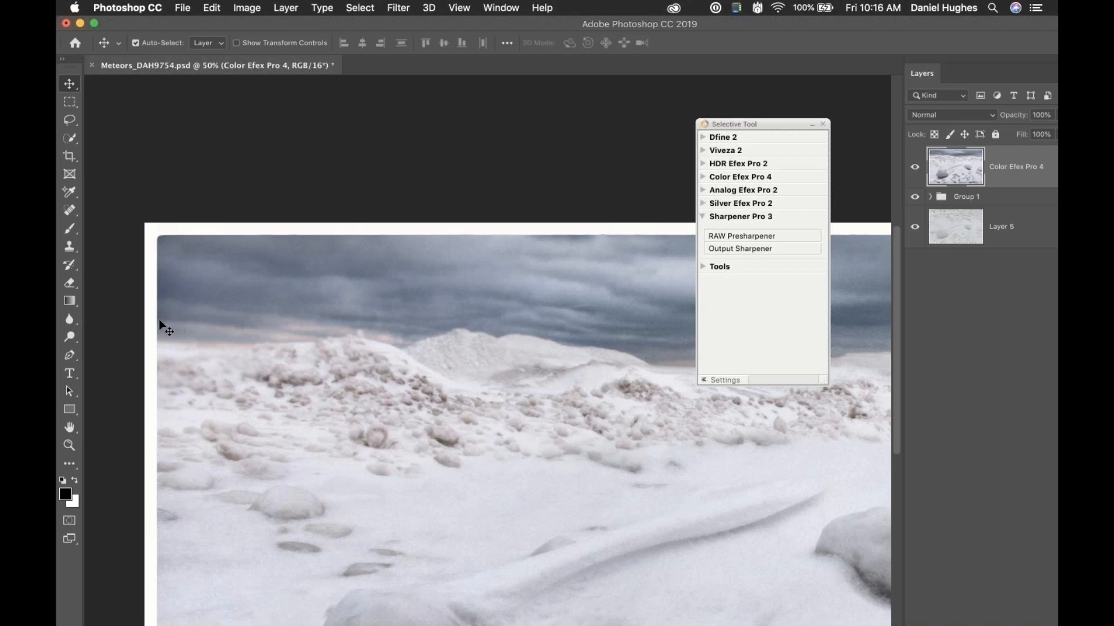
key("super+0")
key("super+minus")
key("super+minus")
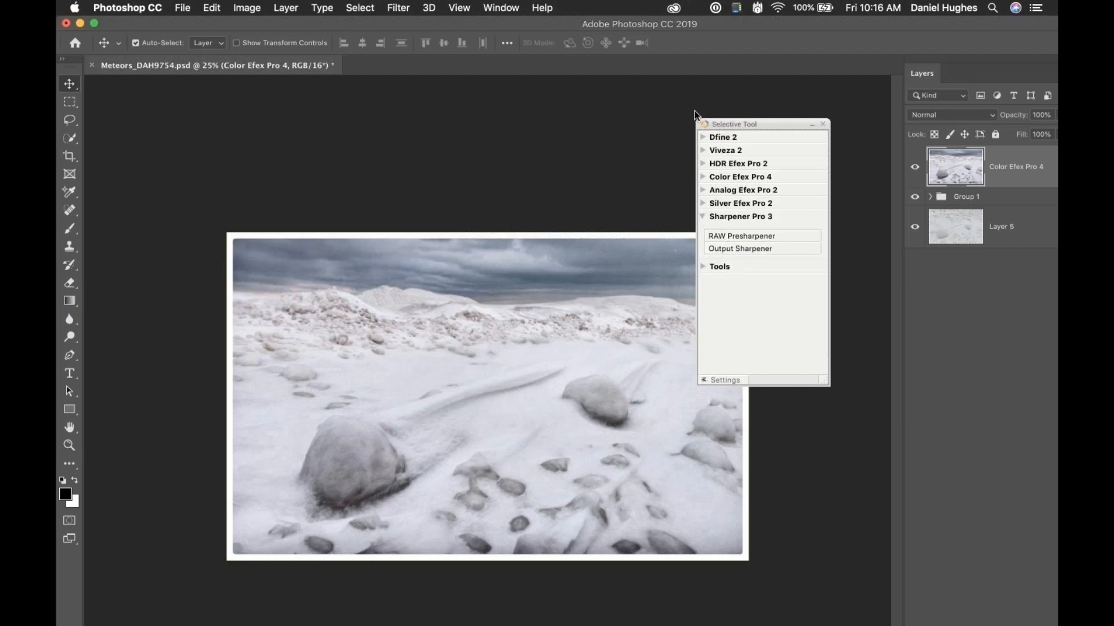
left_click_drag(721, 126, 647, 109)
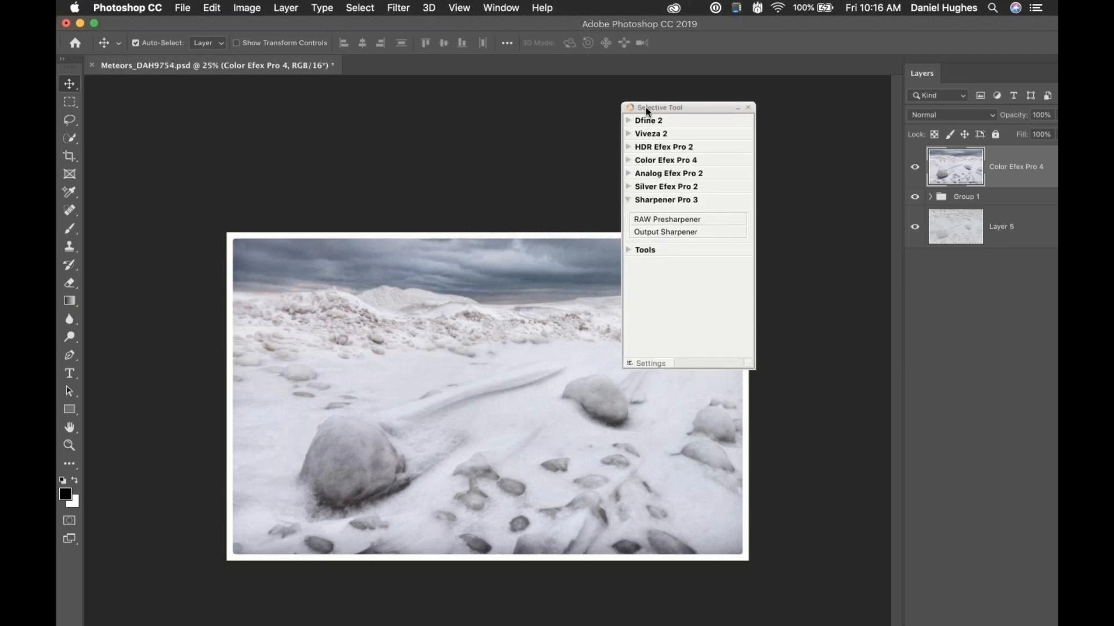
left_click(653, 232)
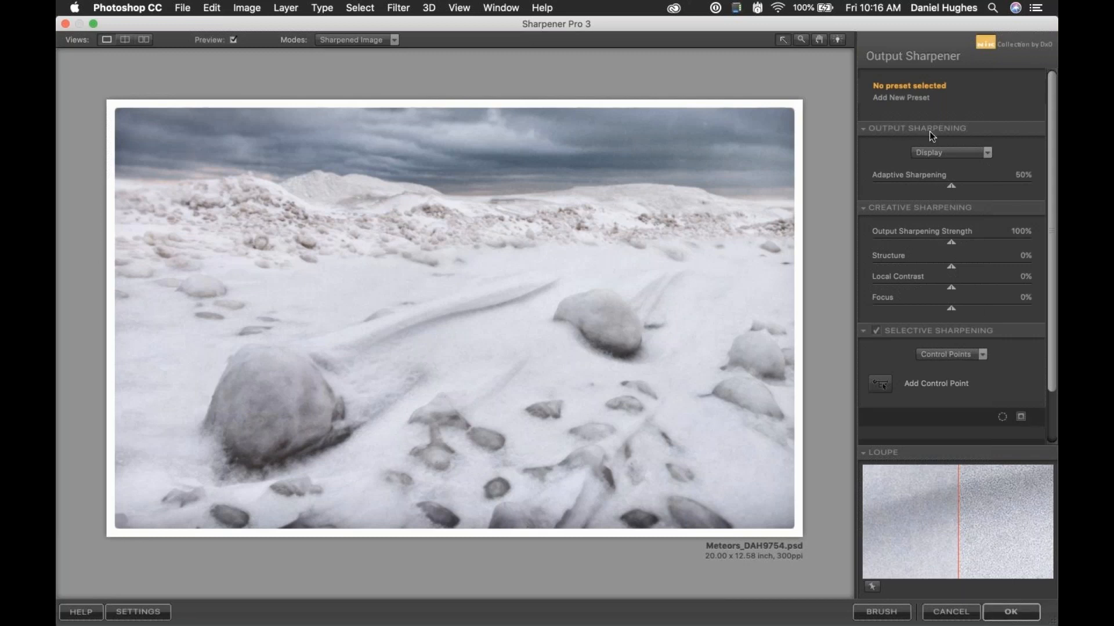
Set the output sharpening to Continuous Tone with a printer resolution of 200 dpi.
left_click(984, 153)
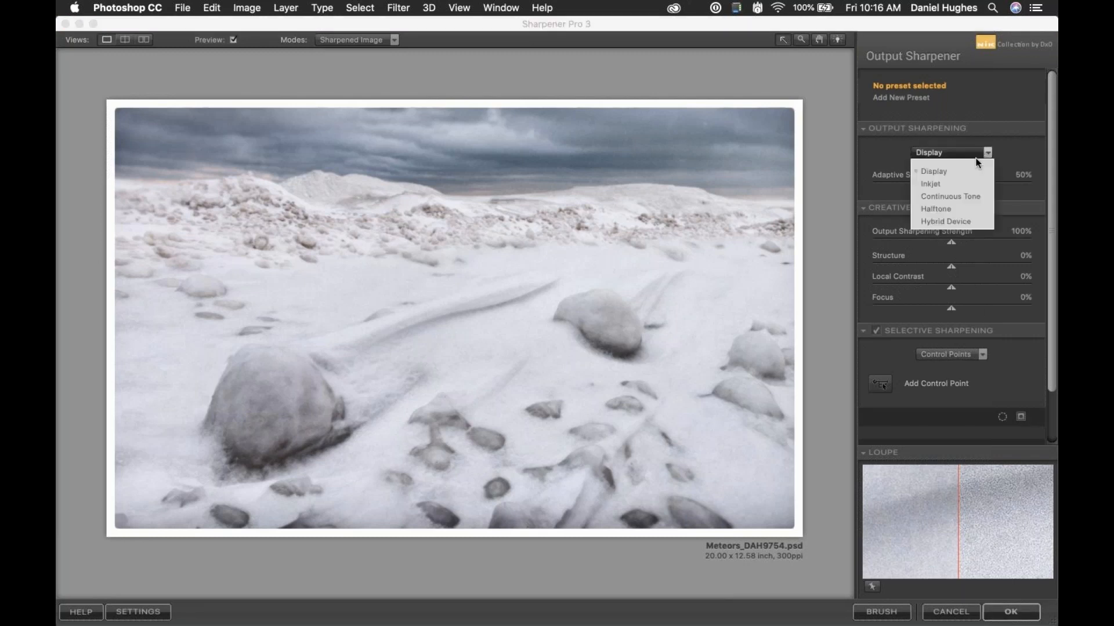
left_click(924, 200)
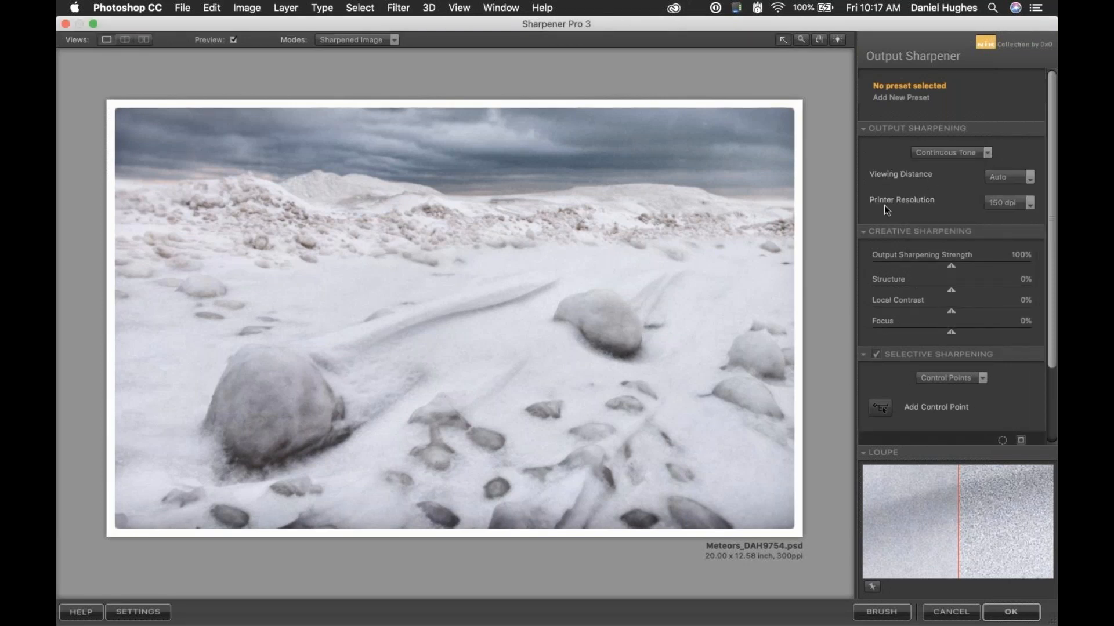
left_click(935, 154)
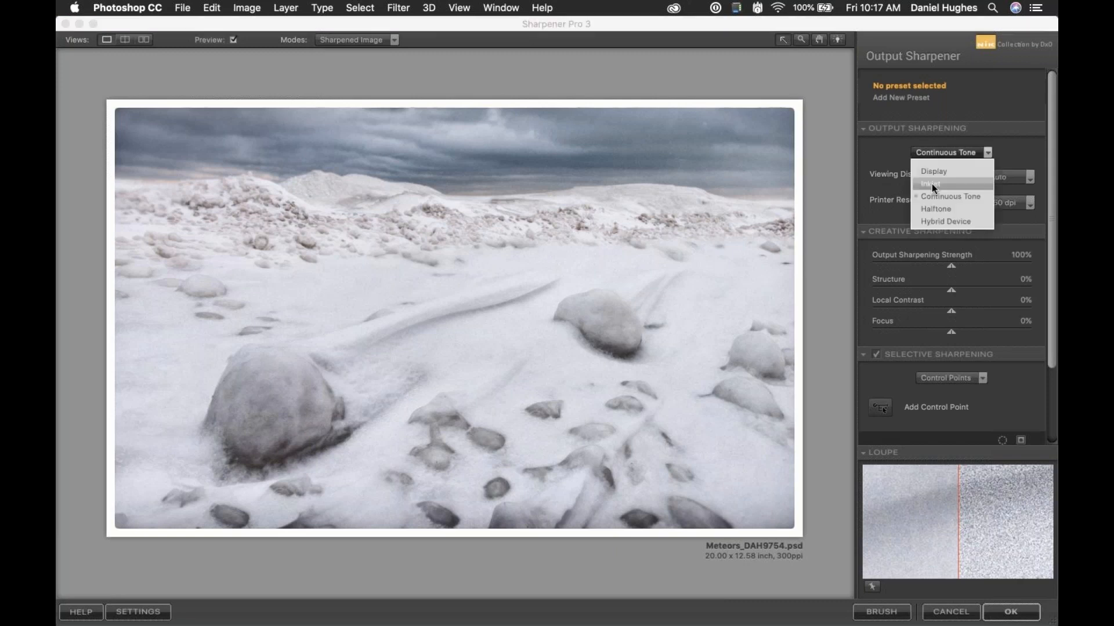
left_click(932, 184)
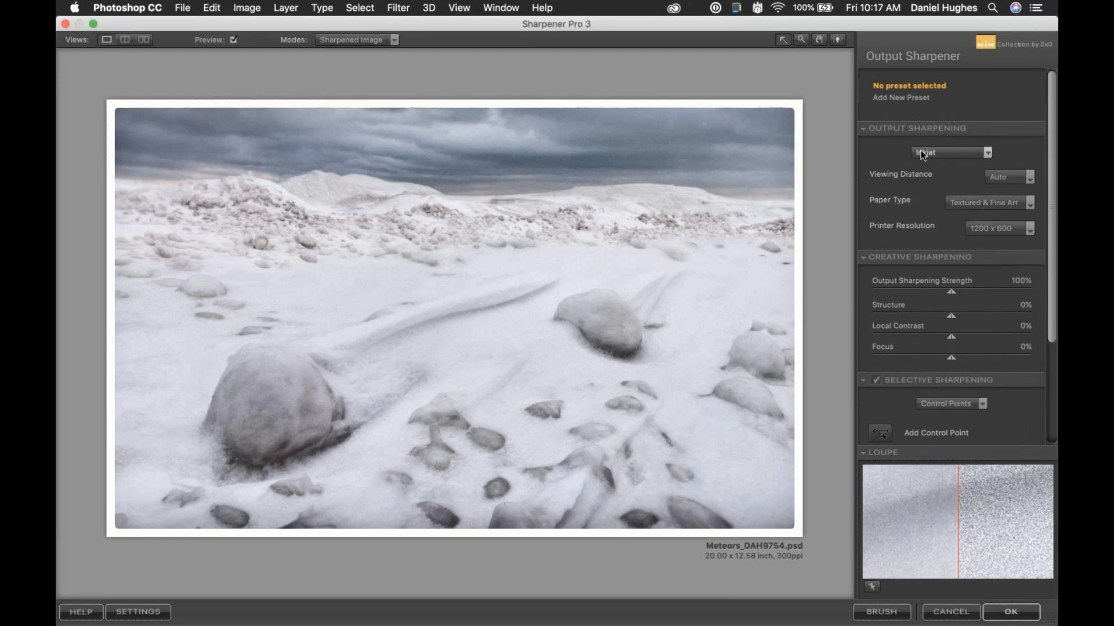
left_click(922, 154)
left_click(917, 199)
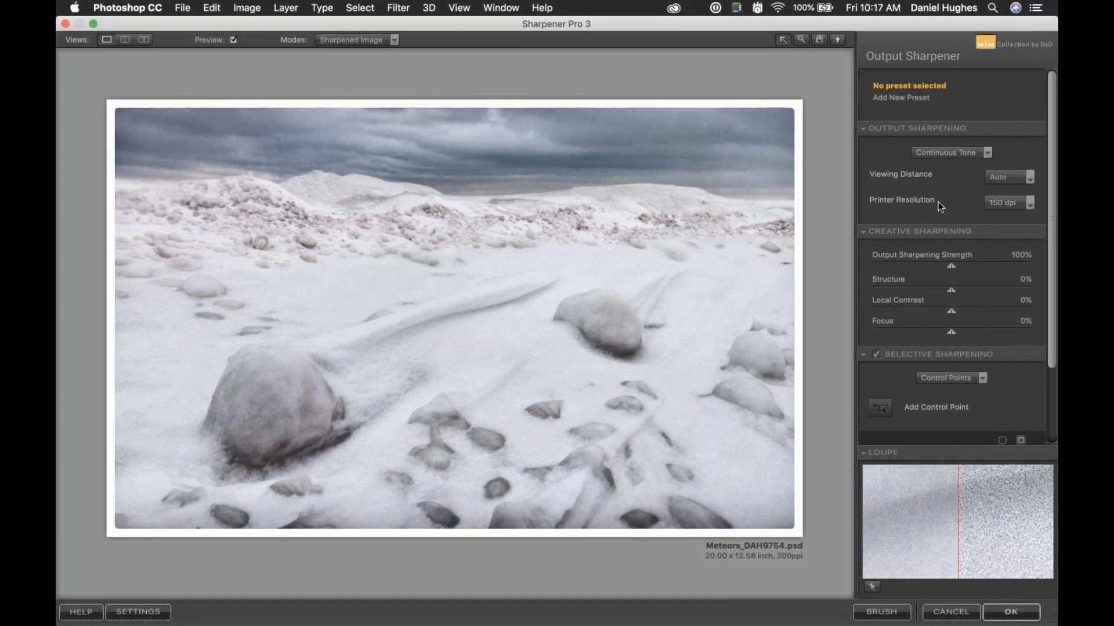
left_click(1028, 205)
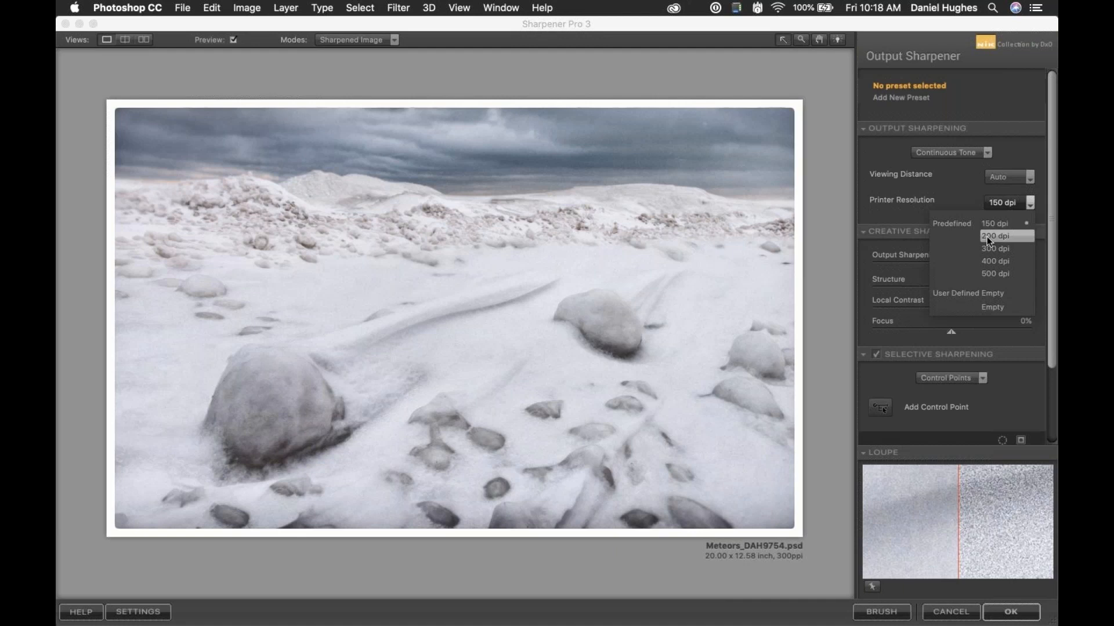
left_click(988, 237)
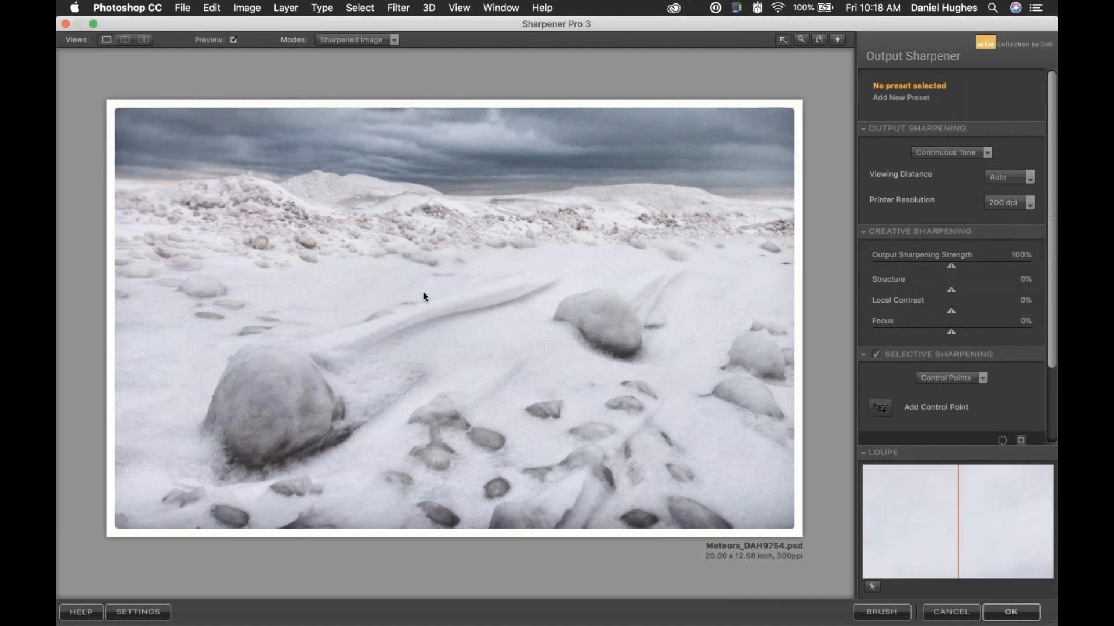
Inspect the output sharpening at 100% around the upper edge of the large foreground boulder.
left_click(332, 366)
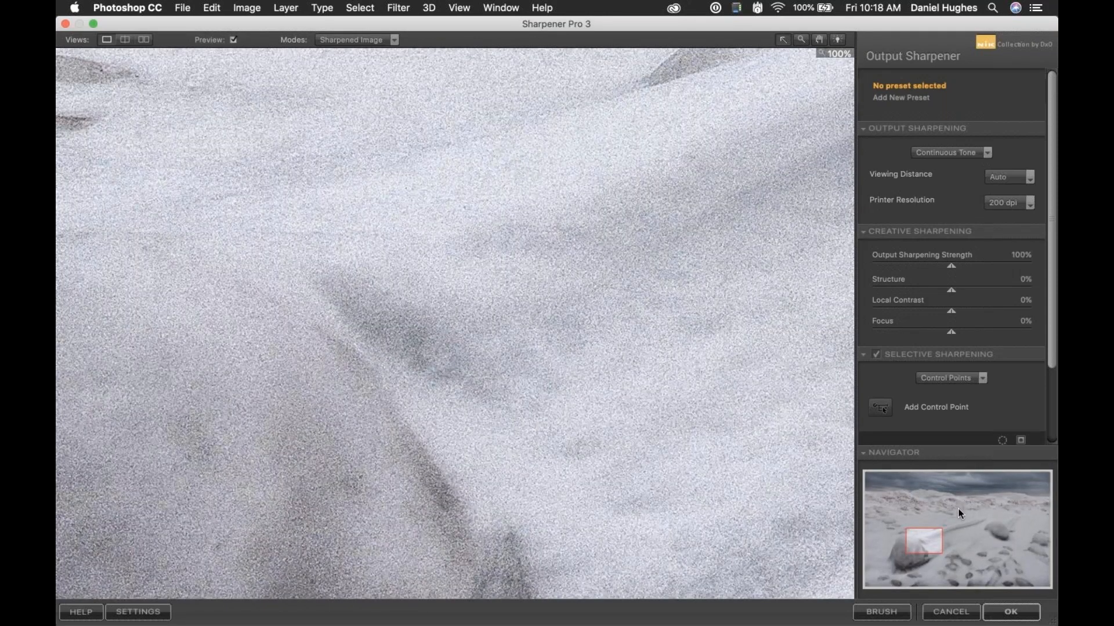
left_click_drag(927, 535, 905, 543)
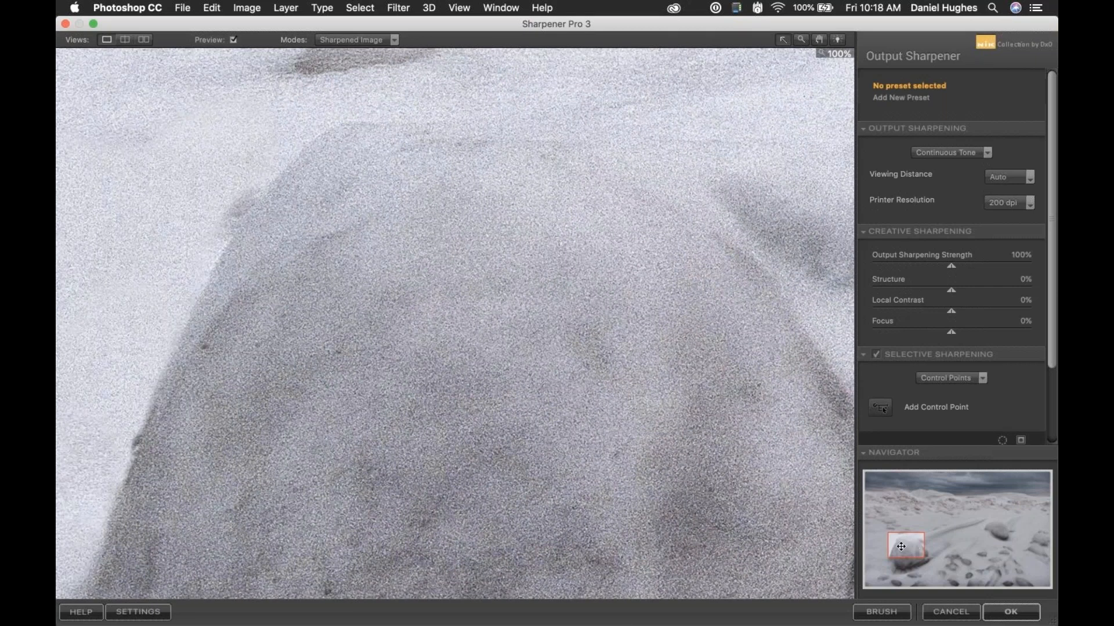
left_click_drag(900, 547, 899, 543)
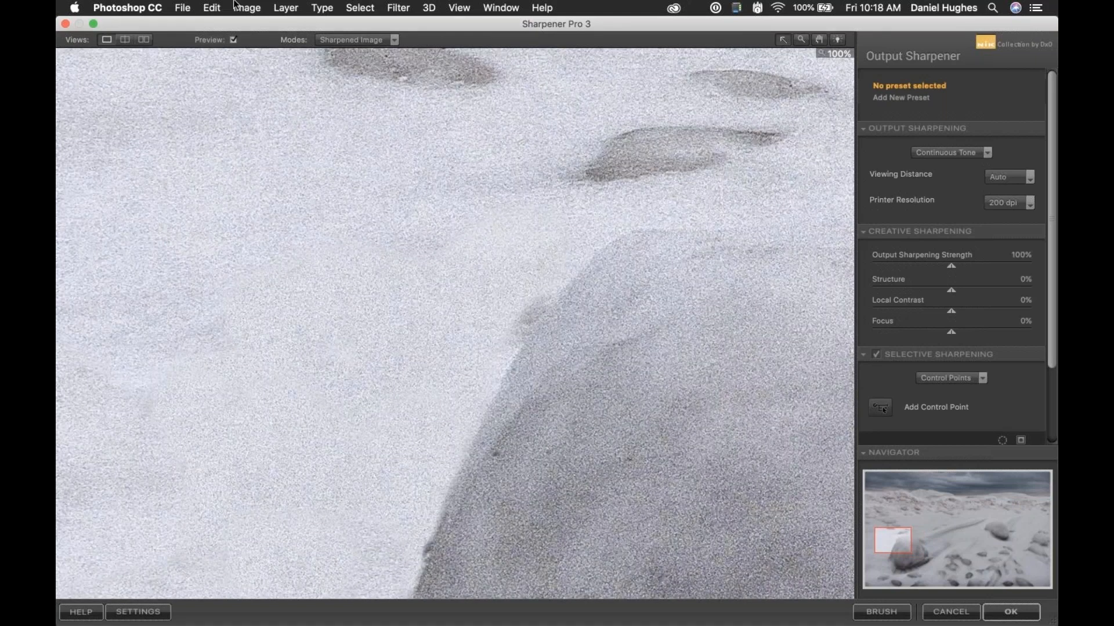
Compare the original and sharpened versions of the large boulder's edge in split view, and return to the single-image view.
left_click(124, 40)
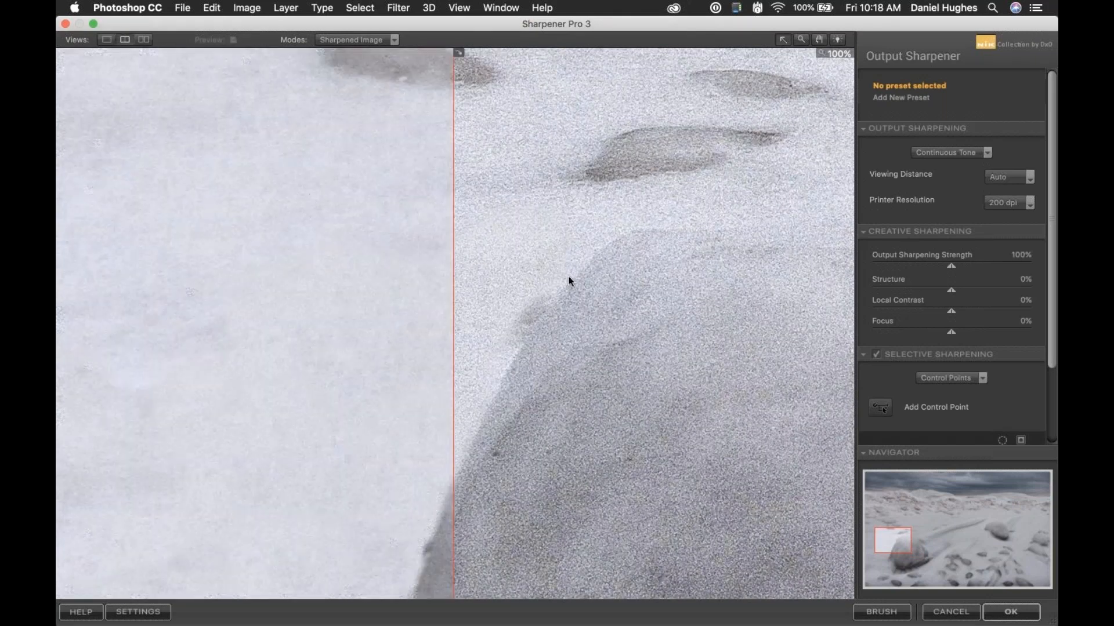
left_click_drag(454, 535, 756, 548)
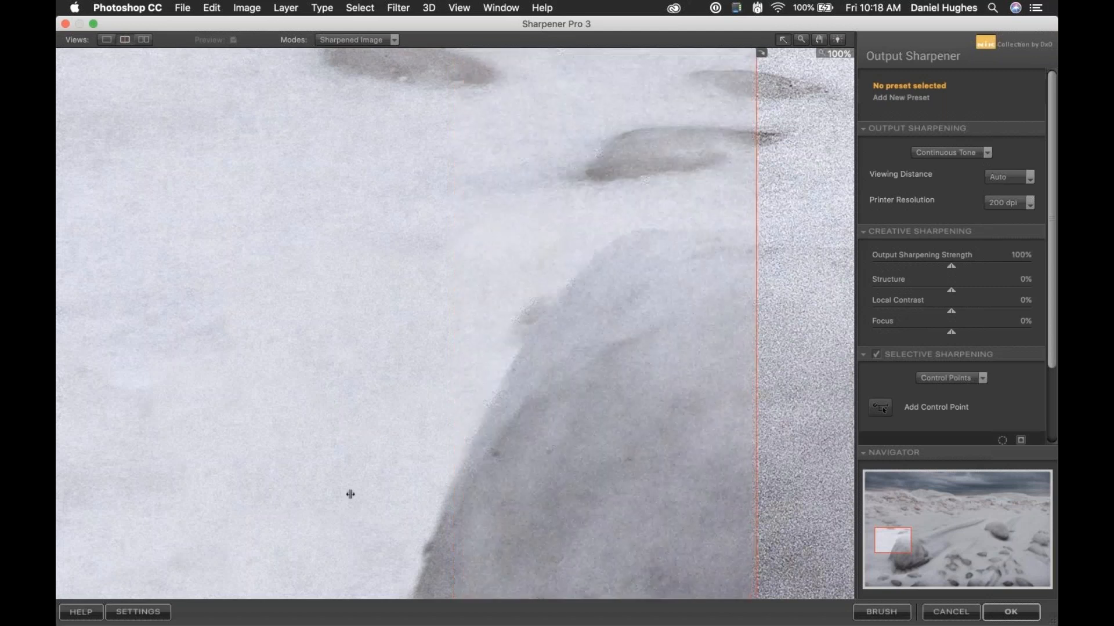
left_click_drag(350, 494, 322, 494)
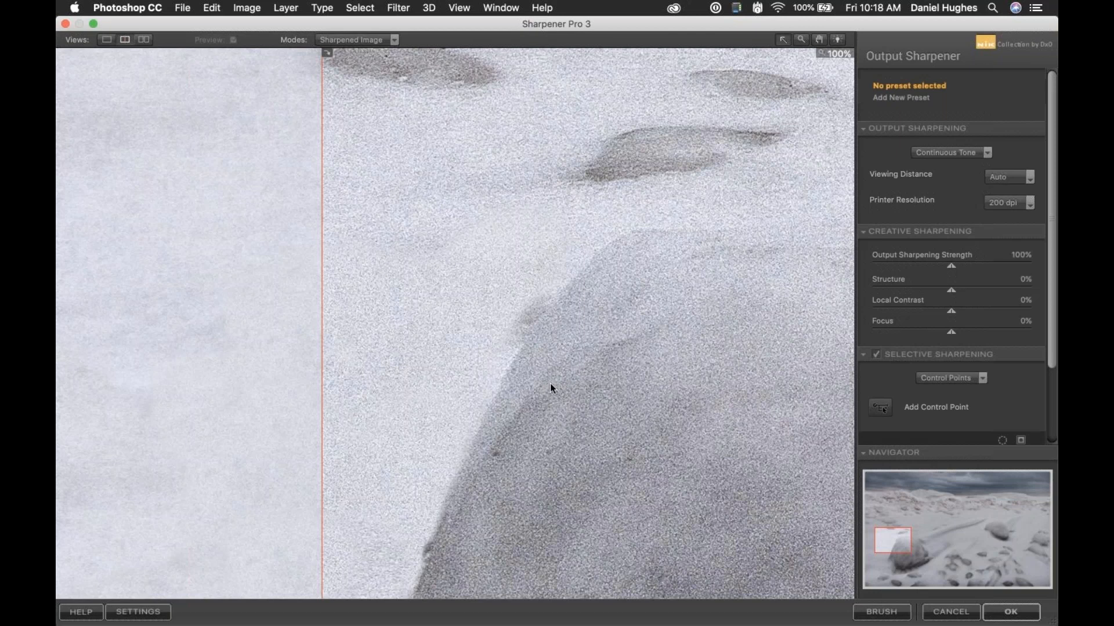
left_click(106, 40)
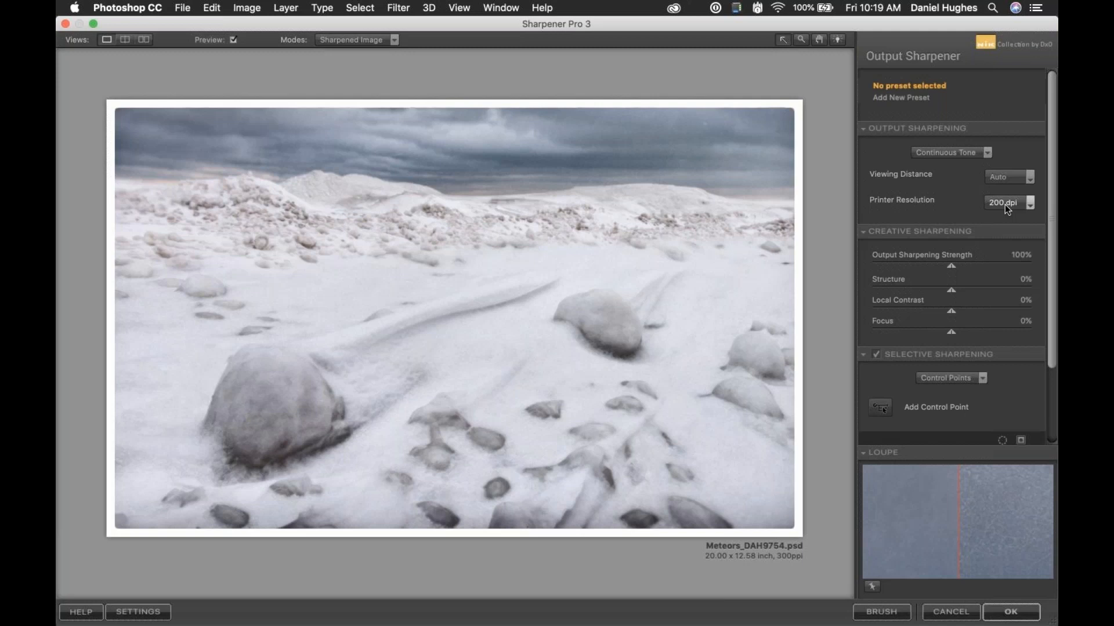
Save the continuous-tone sharpening settings as a new preset named "Lambda print 200dpi".
left_click(880, 98)
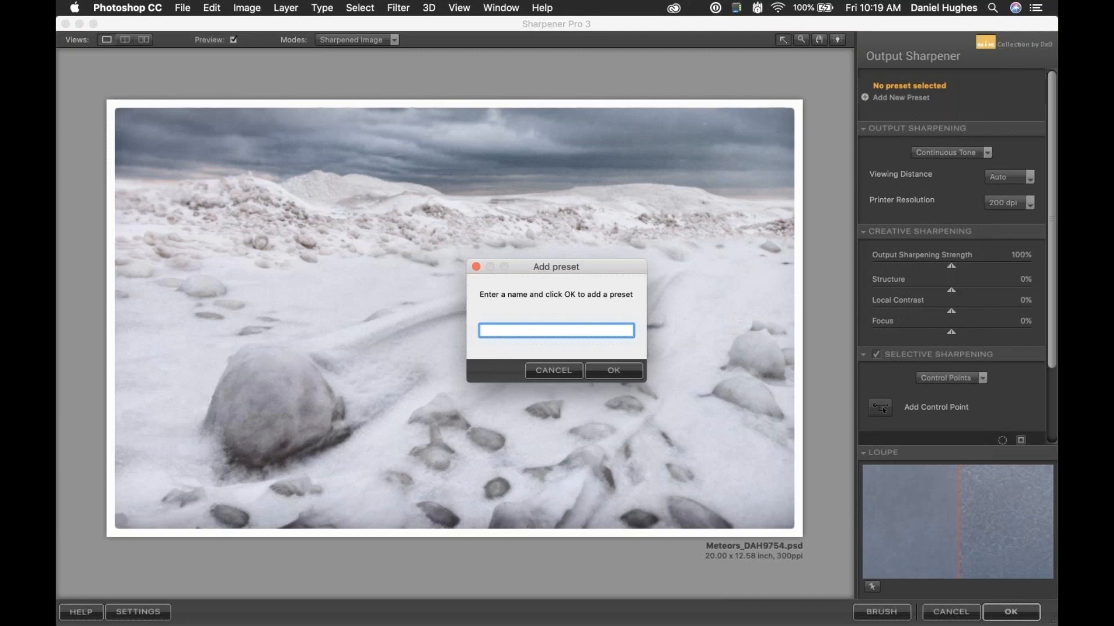
type("Lambda print 200DPI")
key("BackSpace")
key("BackSpace")
key("BackSpace")
key("BackSpace")
type("dpi")
left_click(619, 370)
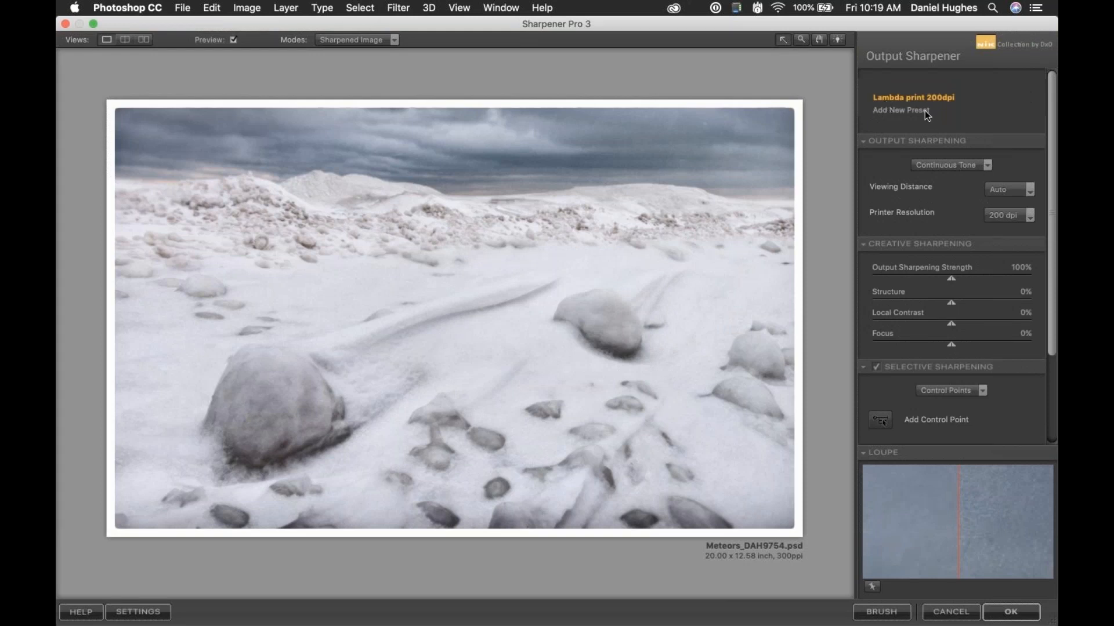
Set the output sharpening to Inkjet with Matte paper and a printer resolution of 2880 x 1440.
left_click(974, 166)
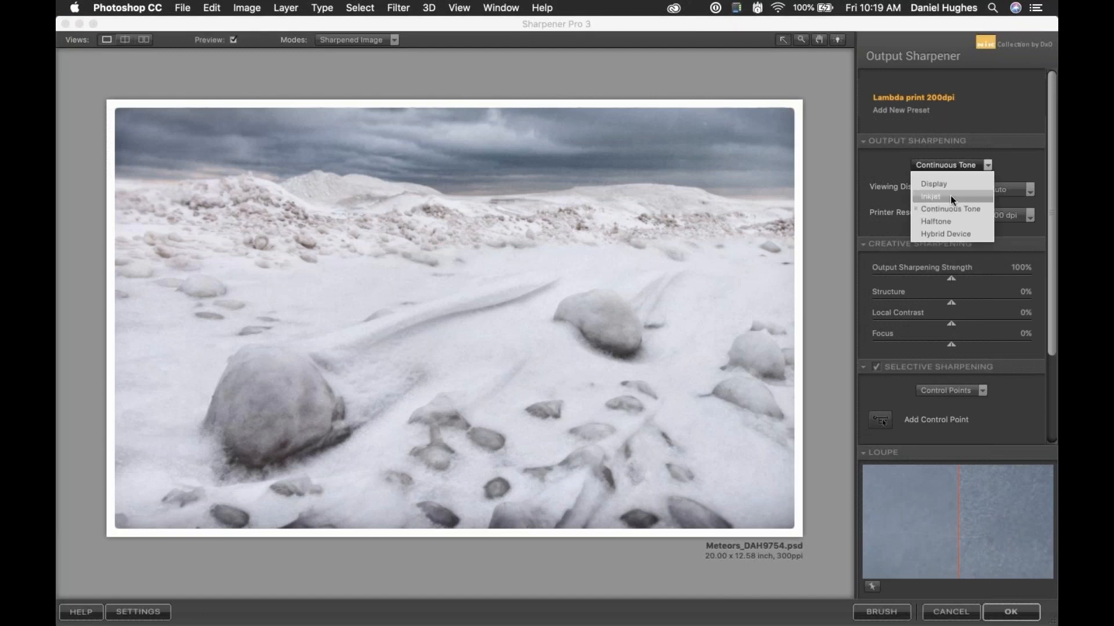
left_click(950, 196)
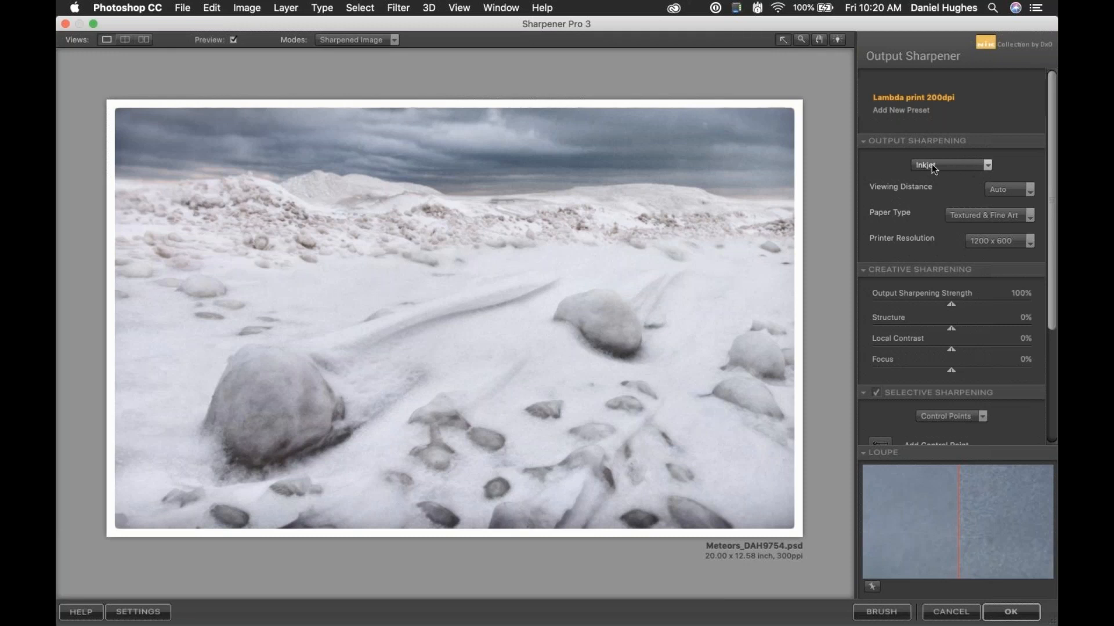
left_click(981, 217)
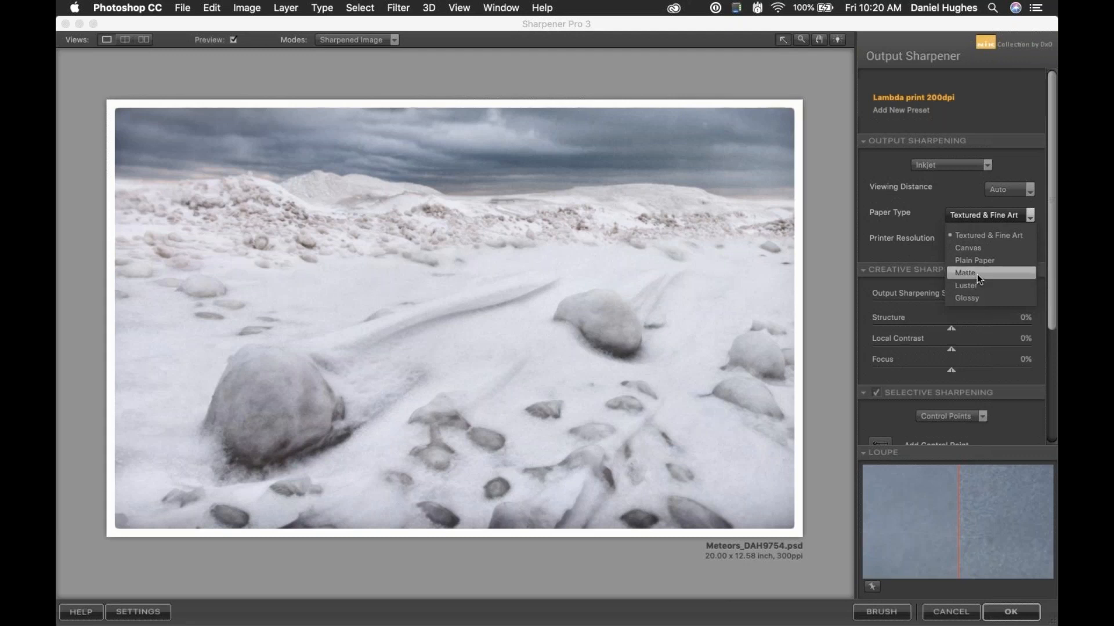
left_click(976, 274)
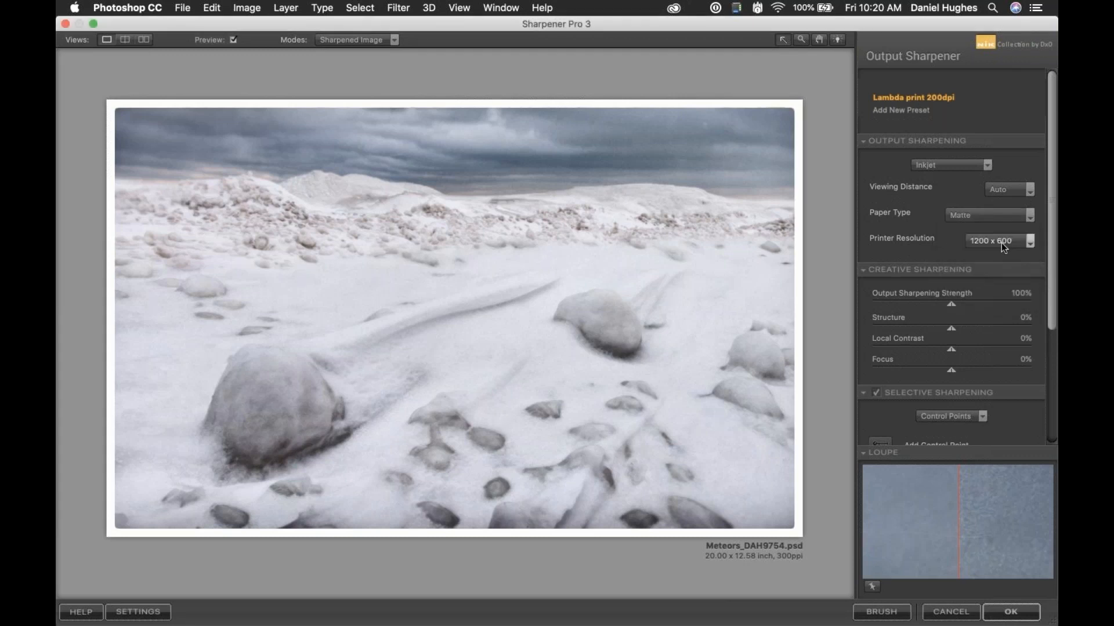
left_click(1001, 243)
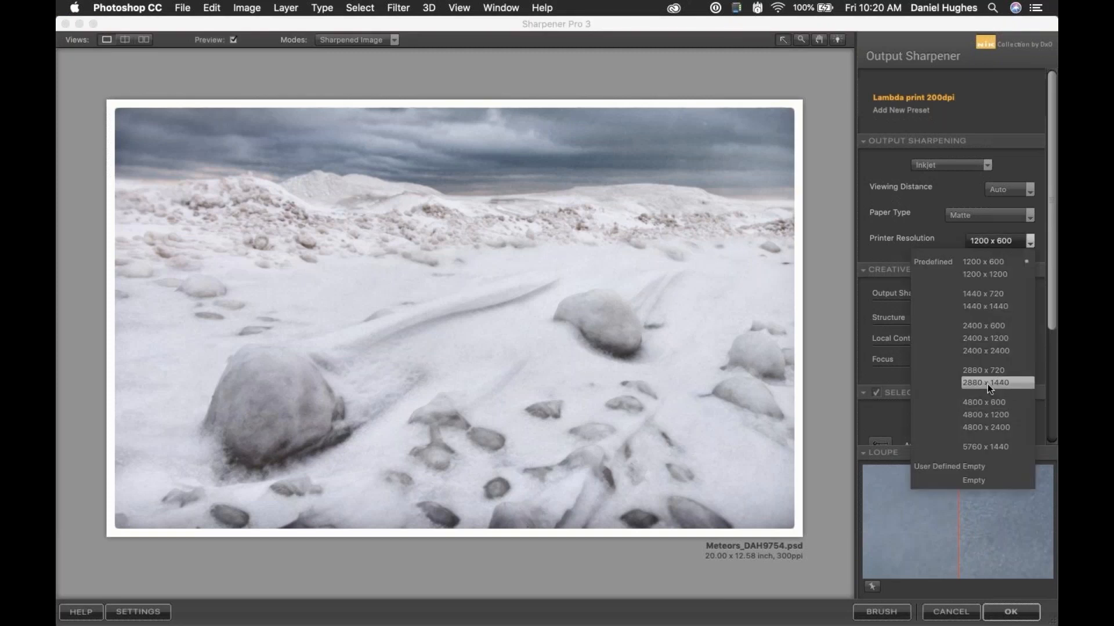
left_click(988, 384)
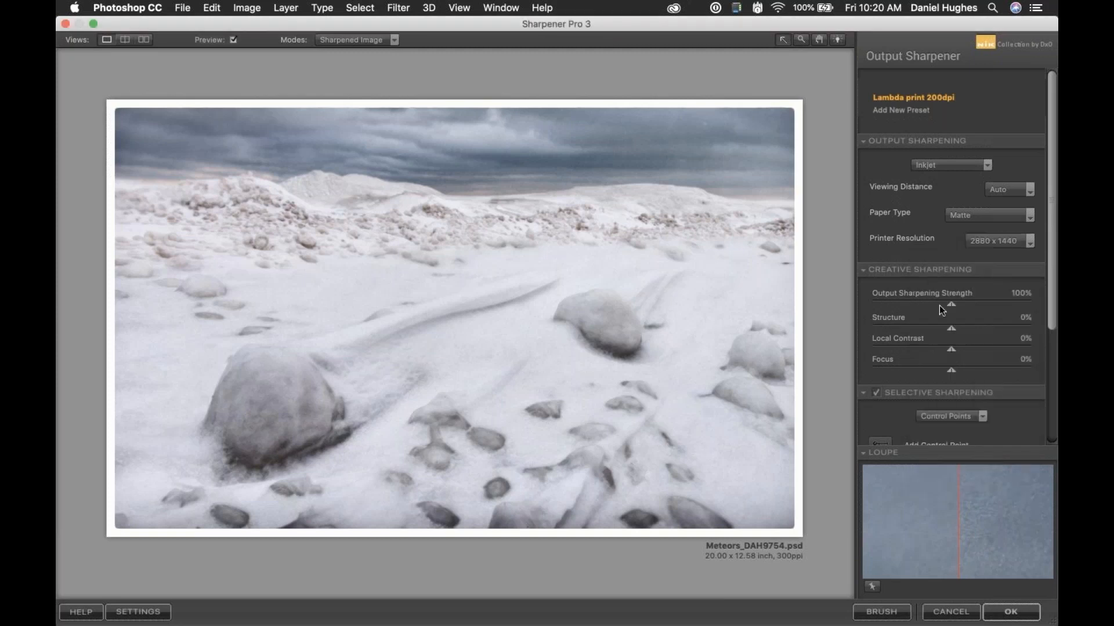
Save the inkjet sharpening settings as a new preset named "Epson inkjet matte" and update it.
left_click(885, 112)
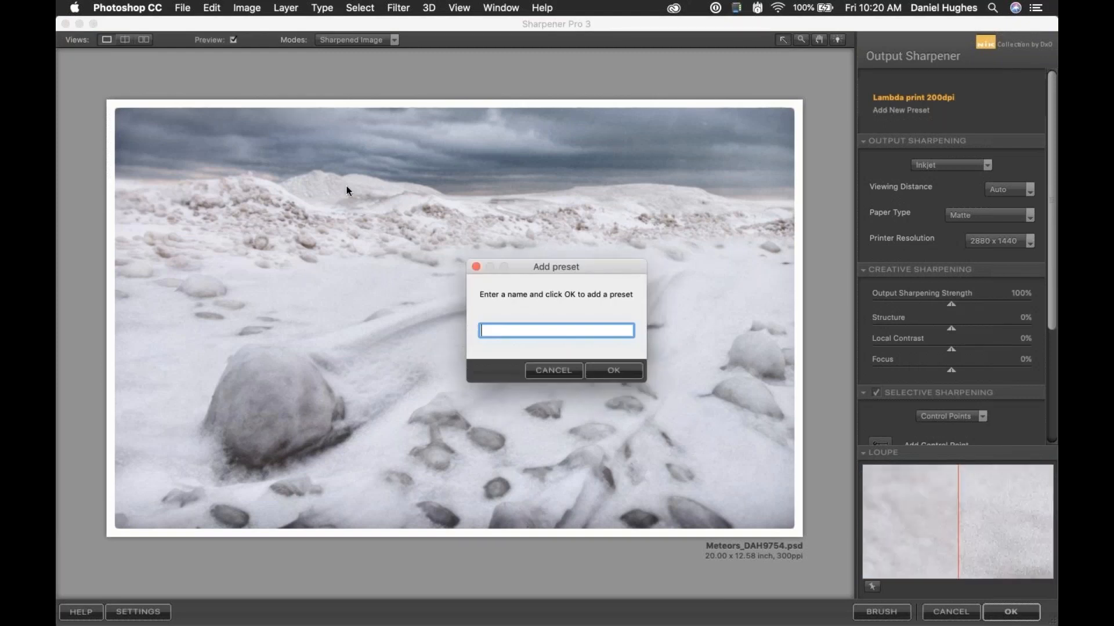
type("Ep")
key("BackSpace")
key("BackSpace")
type("Epson inkjet matte")
left_click(620, 373)
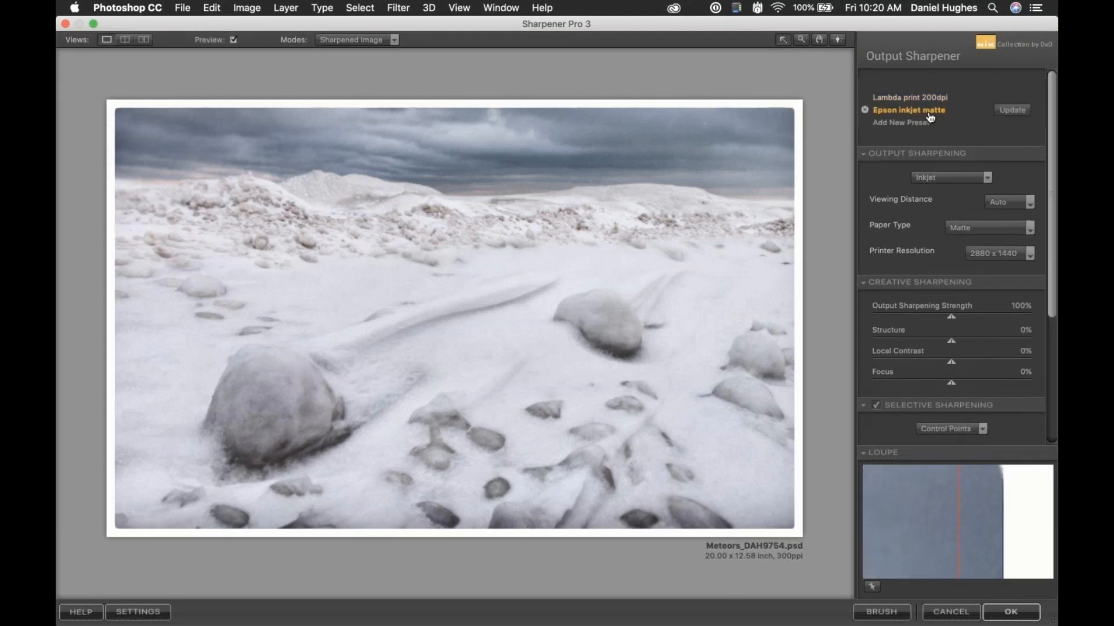
left_click(1013, 112)
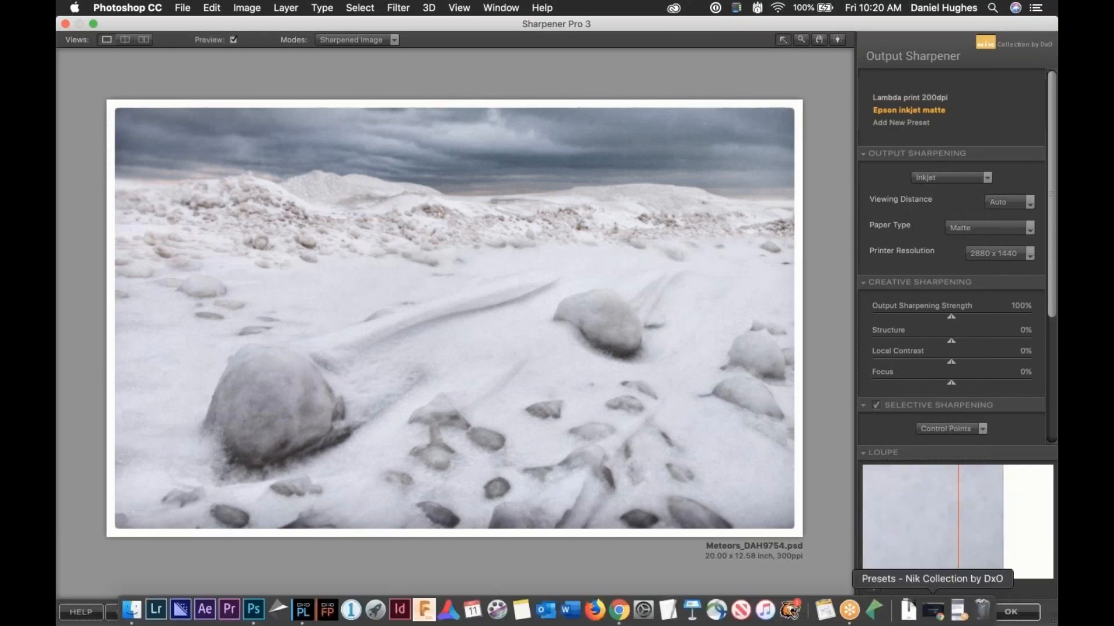
Load the "Lambda print 200dpi" preset and apply its output sharpening to Meteors_DAH9754.psd.
left_click(897, 99)
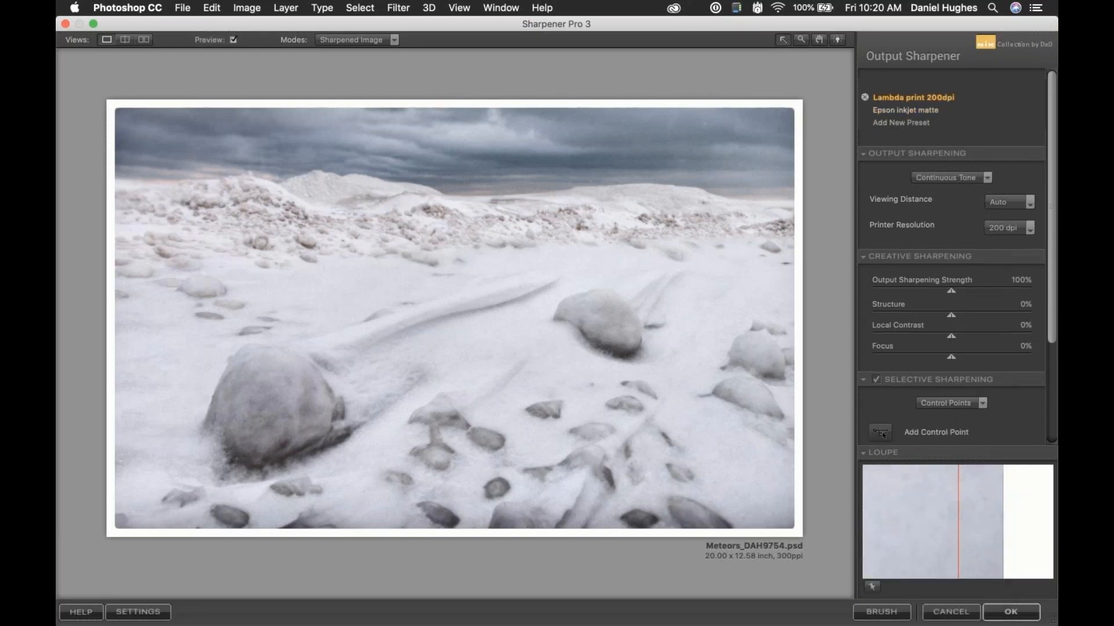
left_click(1010, 616)
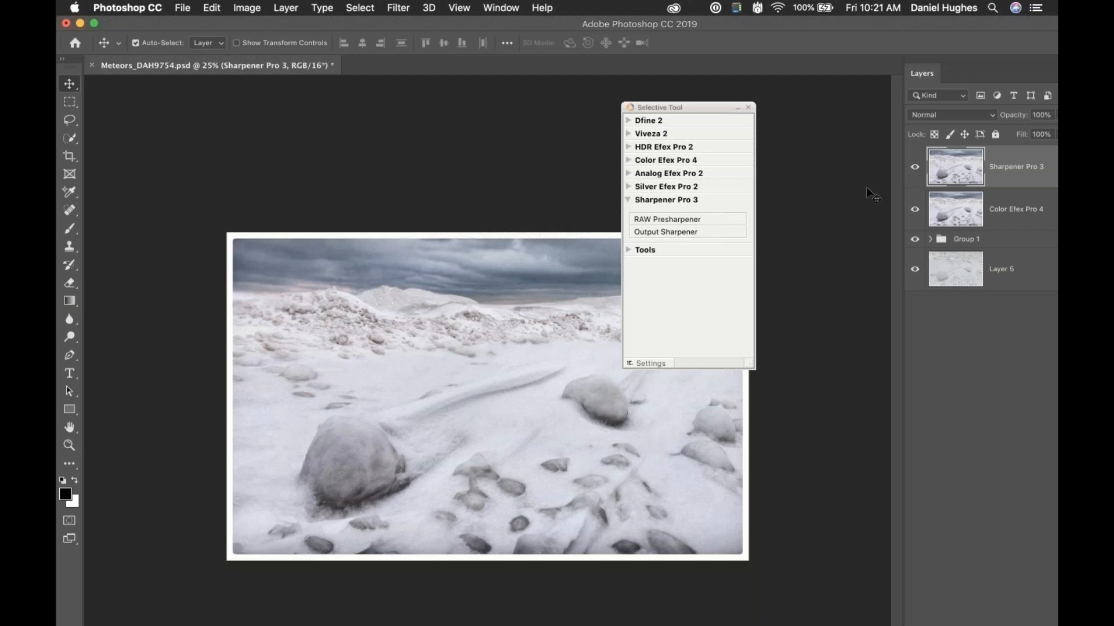
Rename the Sharpener Pro 3 layer as "lambda 200dpi sharpen".
double_click(1006, 167)
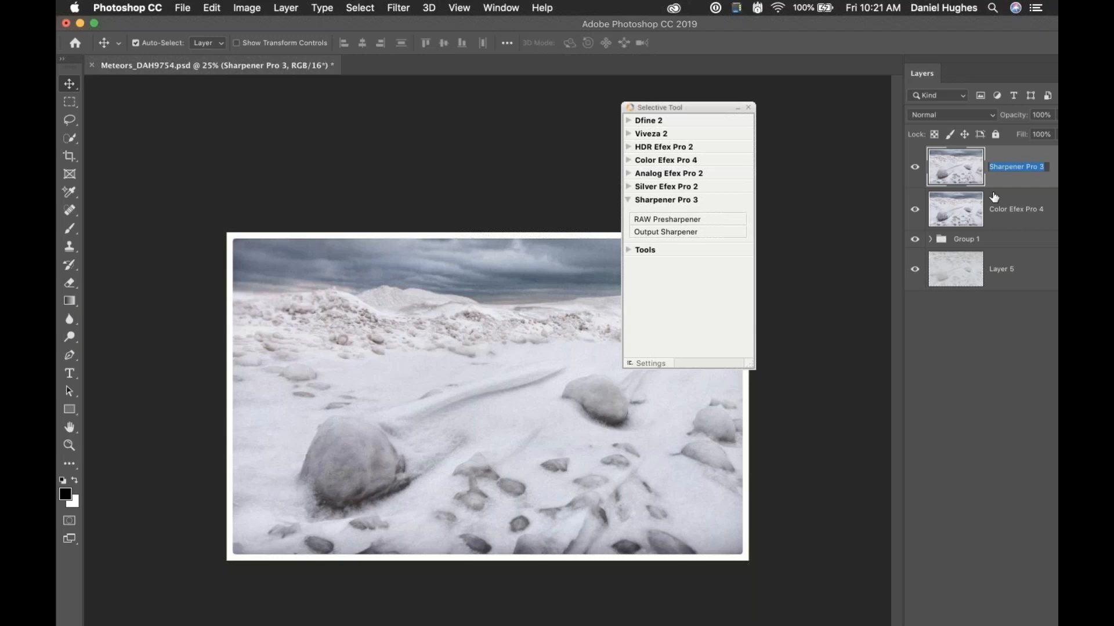
type("epson m")
key("BackSpace")
key("BackSpace")
key("BackSpace")
key("BackSpace")
key("BackSpace")
key("BackSpace")
key("BackSpace")
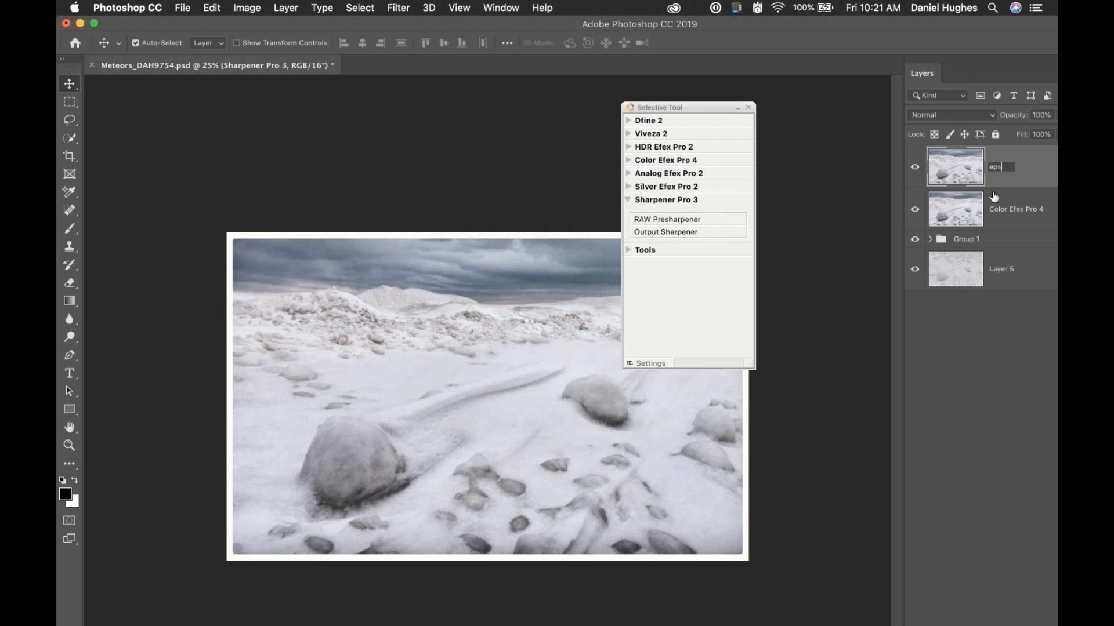
type("lambda 200dpi sharp")
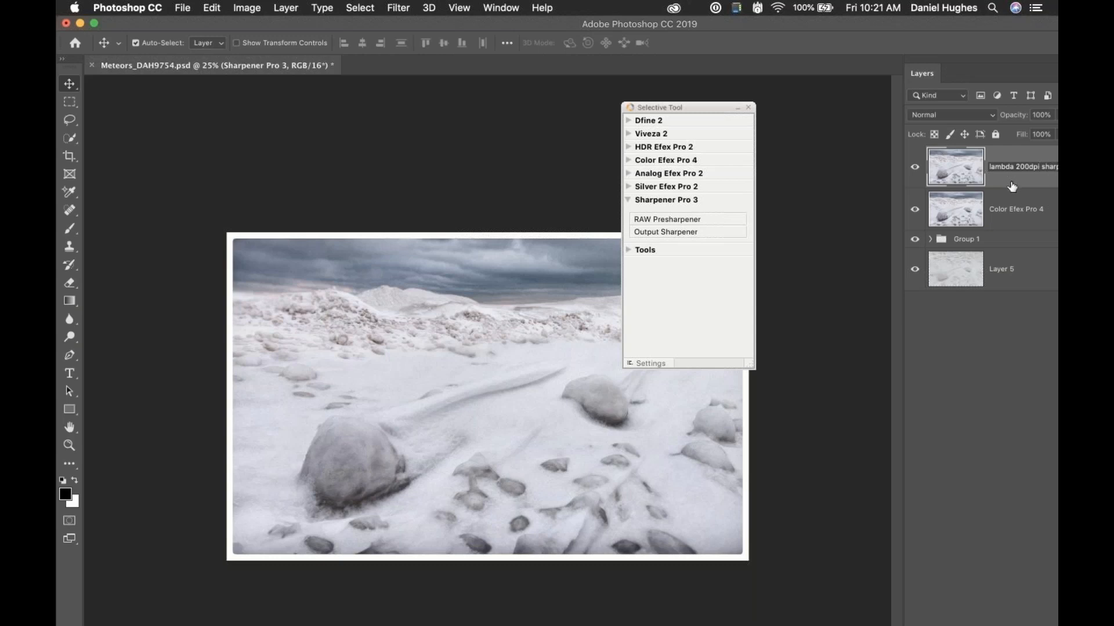
type("en")
key("Return")
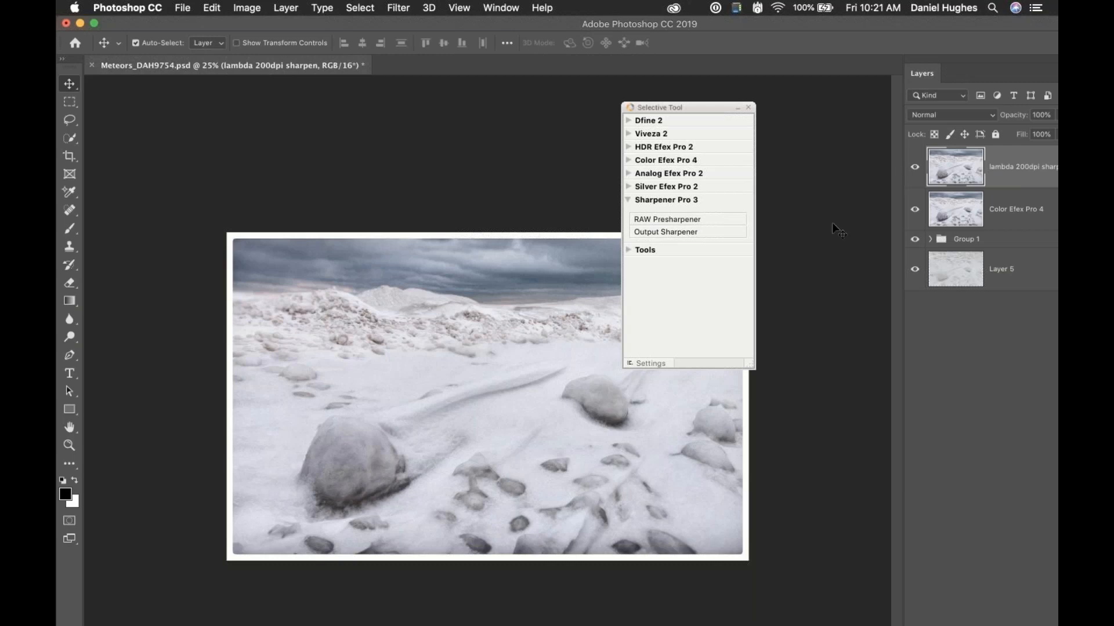
Switch to DxO PhotoLab 2 and set the plugin export of the waterfall image to 16-bit TIFF.
mouse_move(473, 623)
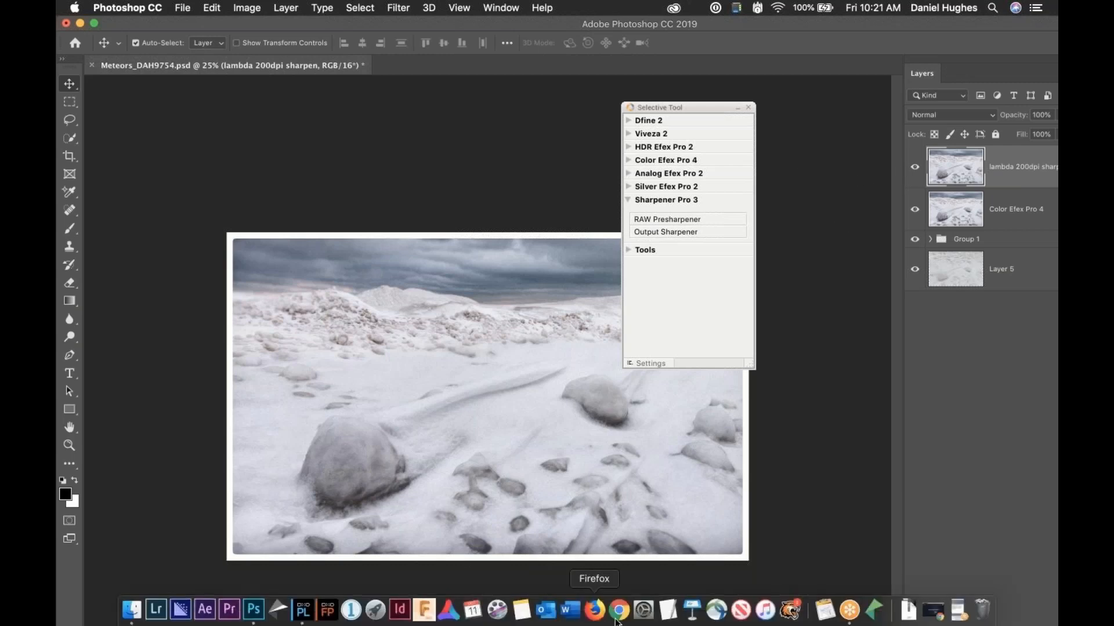
left_click(302, 616)
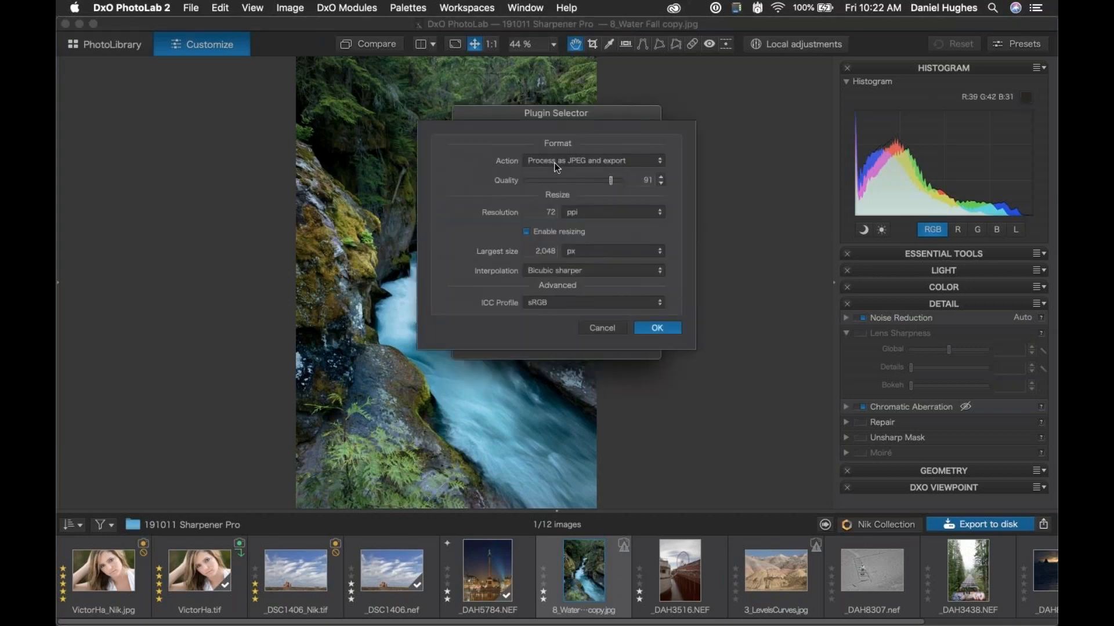
left_click(554, 162)
left_click(556, 177)
Set the export resolution to 300 ppi and the largest size to 10 in.
left_click(579, 212)
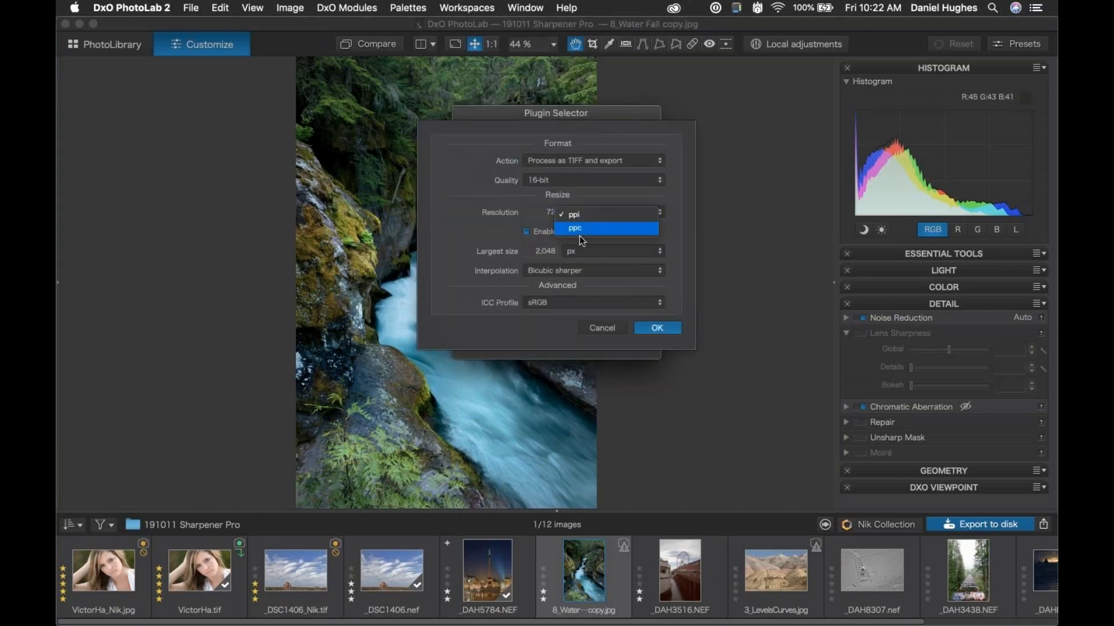
left_click(548, 212)
double_click(550, 212)
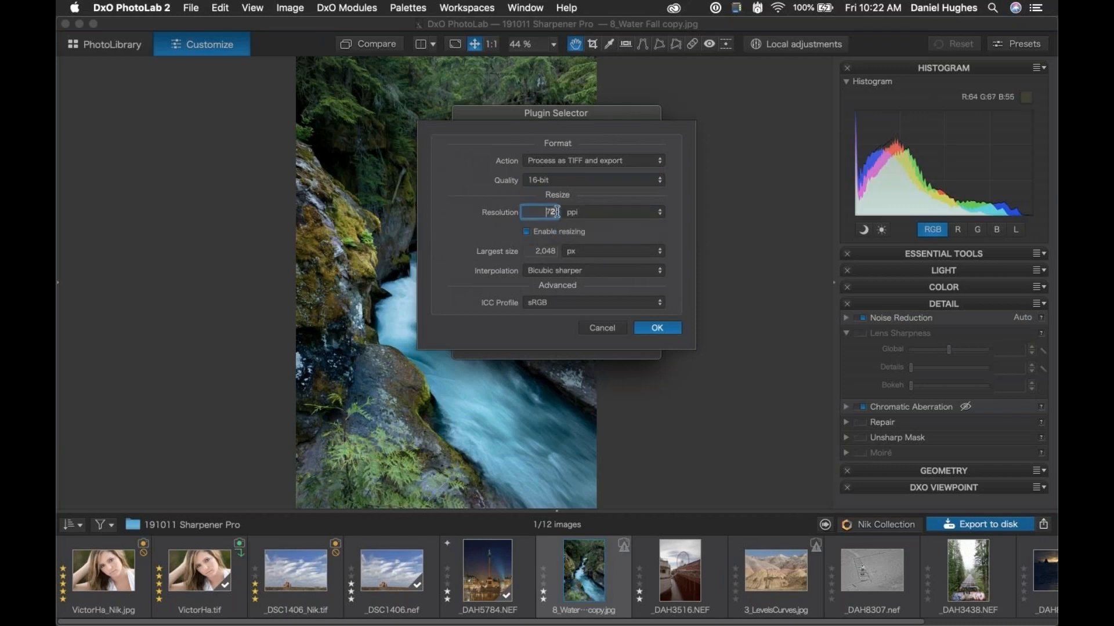
type("300")
left_click(583, 252)
left_click(576, 279)
key("Tab")
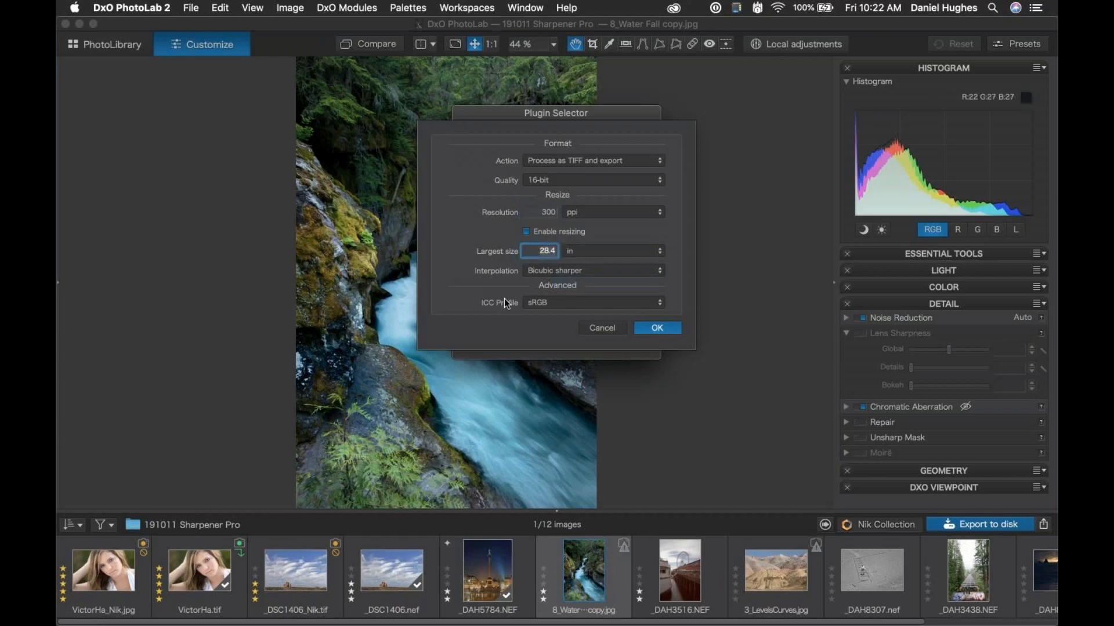
type("10")
Set the export's ICC profile to Adobe RGB and accept the plugin export settings.
left_click(545, 300)
left_click(545, 317)
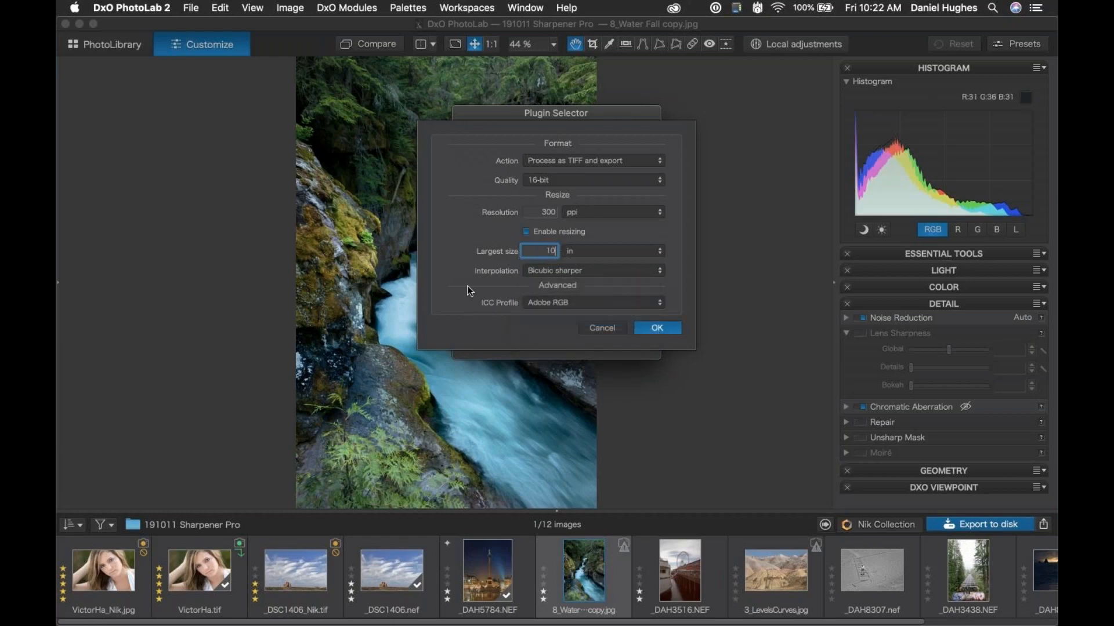
left_click(657, 329)
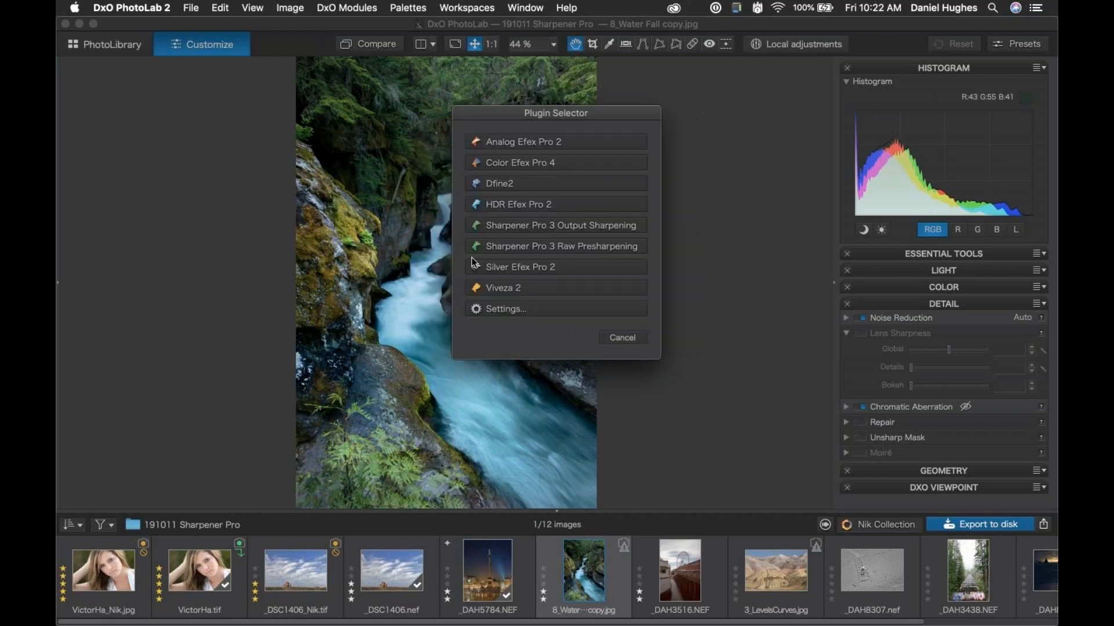
Open the waterfall image in Sharpener Pro 3 Output Sharpening and load the "Epson inkjet matte" preset.
left_click(511, 226)
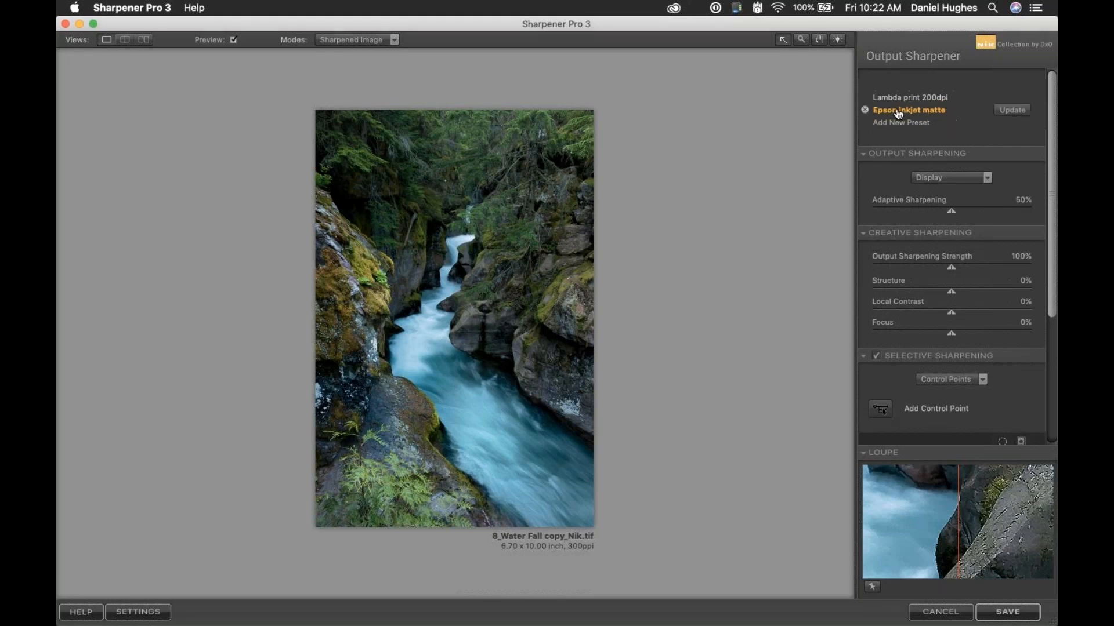
left_click(902, 111)
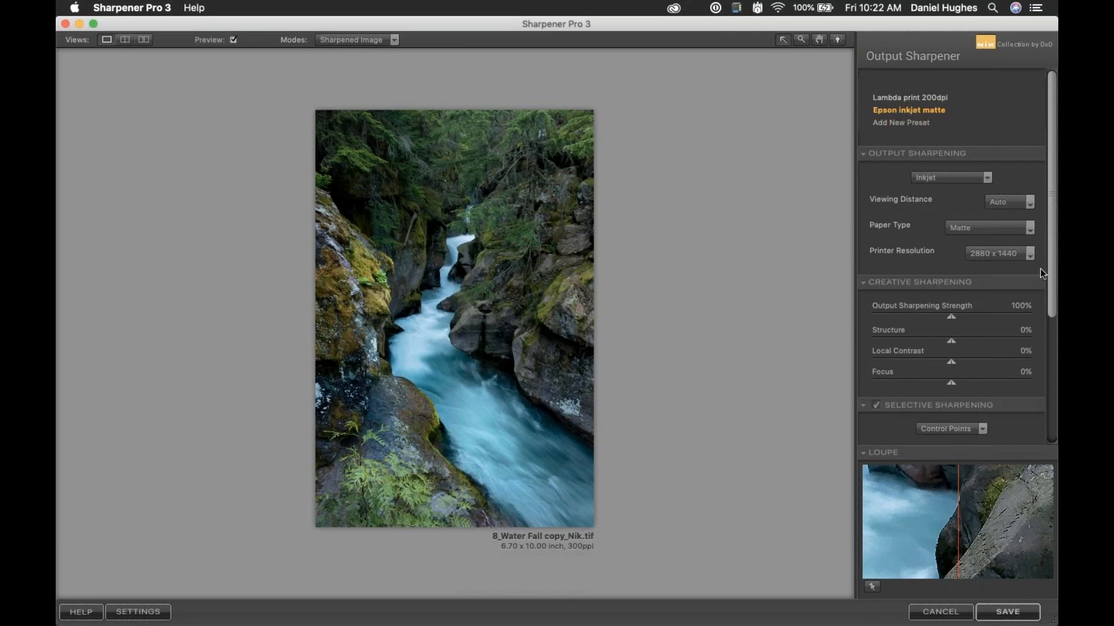
Inspect the sharpening of the rushing water and surrounding rocks at 100%, and return to the full image.
left_click_drag(1054, 254, 1051, 379)
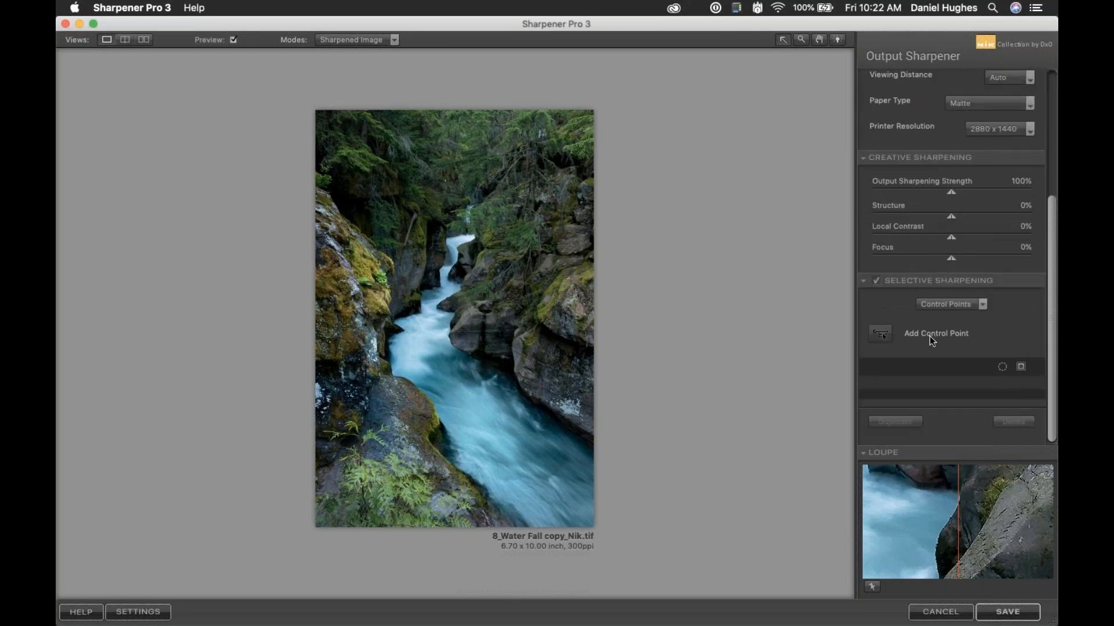
left_click(905, 336)
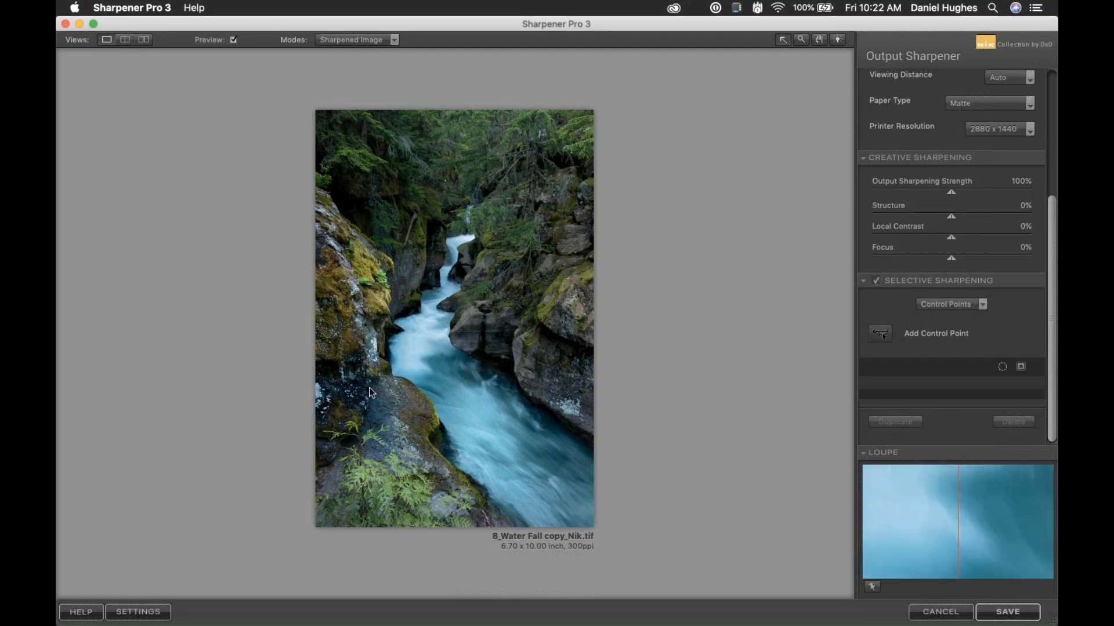
left_click(420, 362)
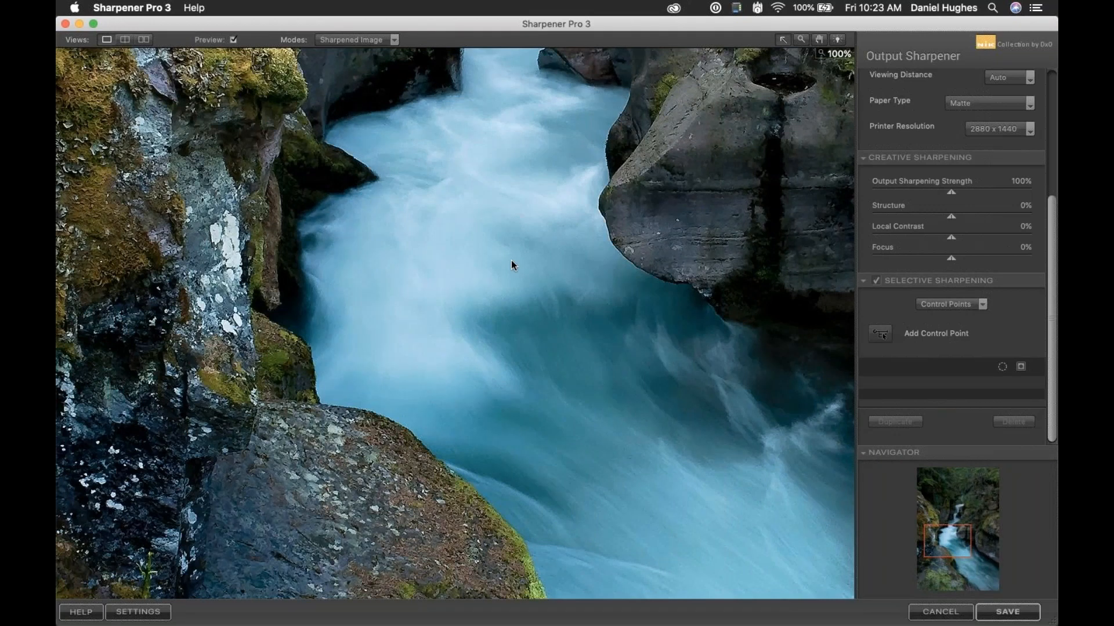
left_click(511, 260)
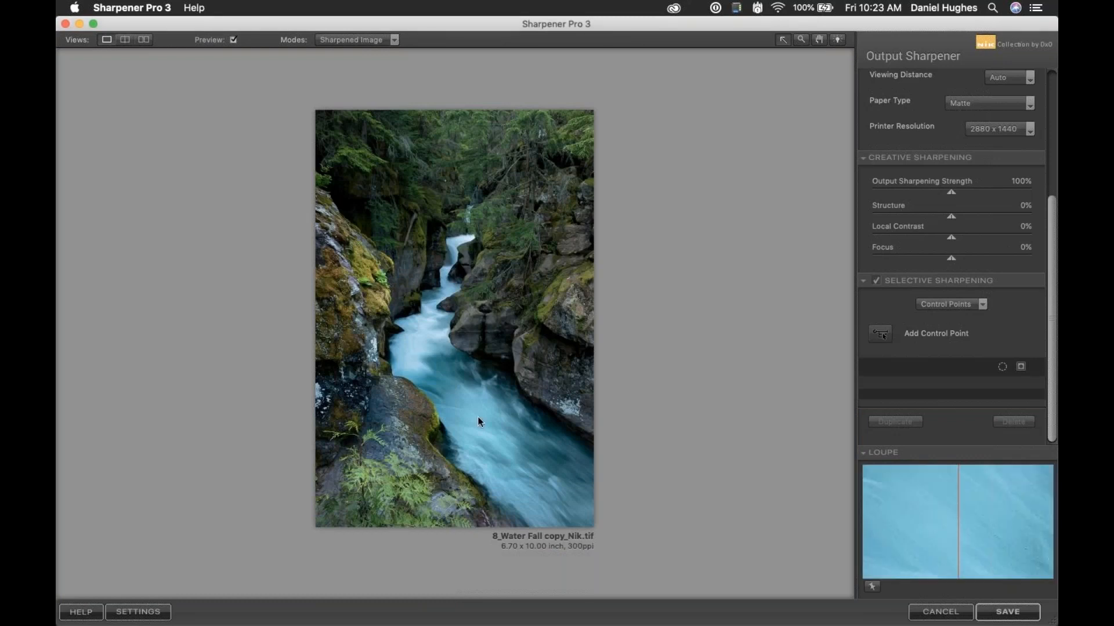
Switch the selective sharpening method from control points to Color Ranges.
left_click(879, 336)
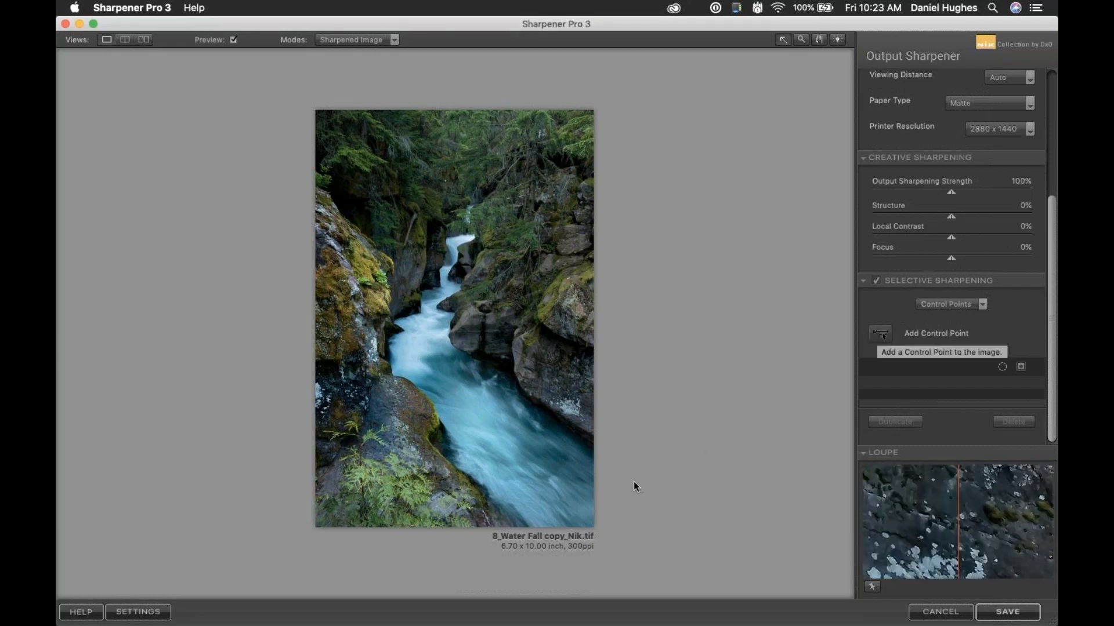
left_click(948, 305)
left_click(938, 335)
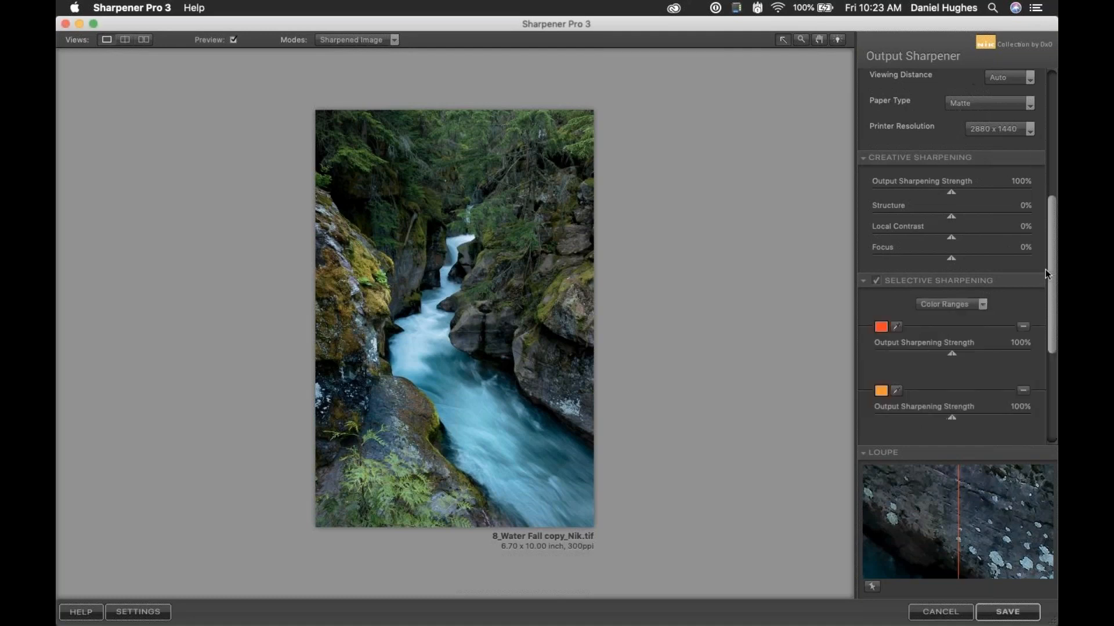
scroll(1054, 308, "down", 3)
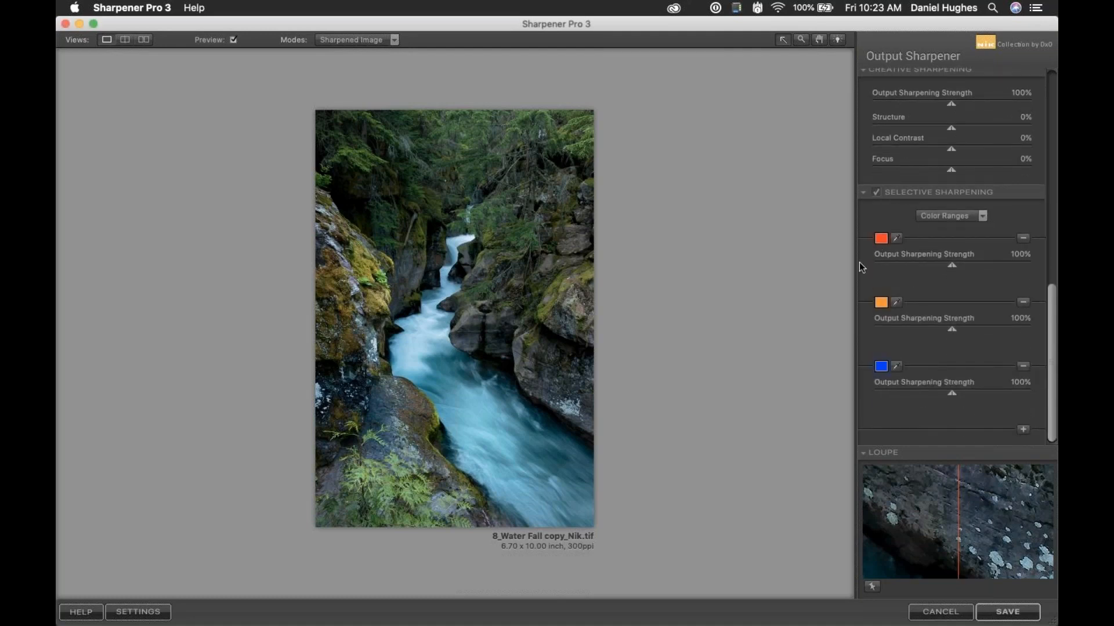
left_click(893, 237)
left_click(882, 240)
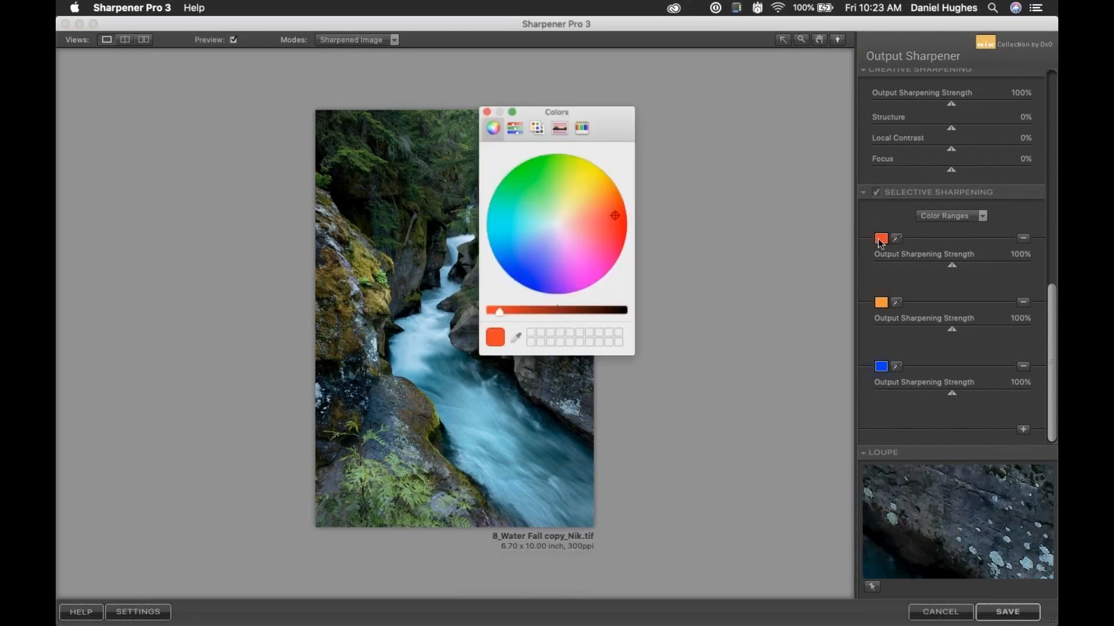
left_click(486, 112)
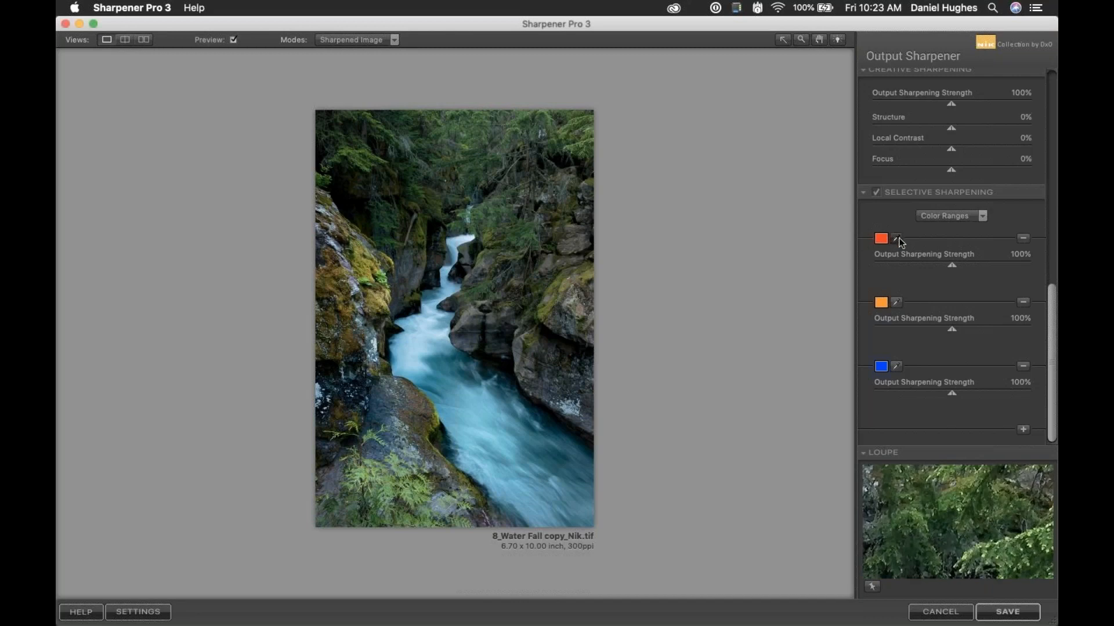
Sample the bright white water as the first color range and set its output sharpening strength to 0%.
left_click(897, 240)
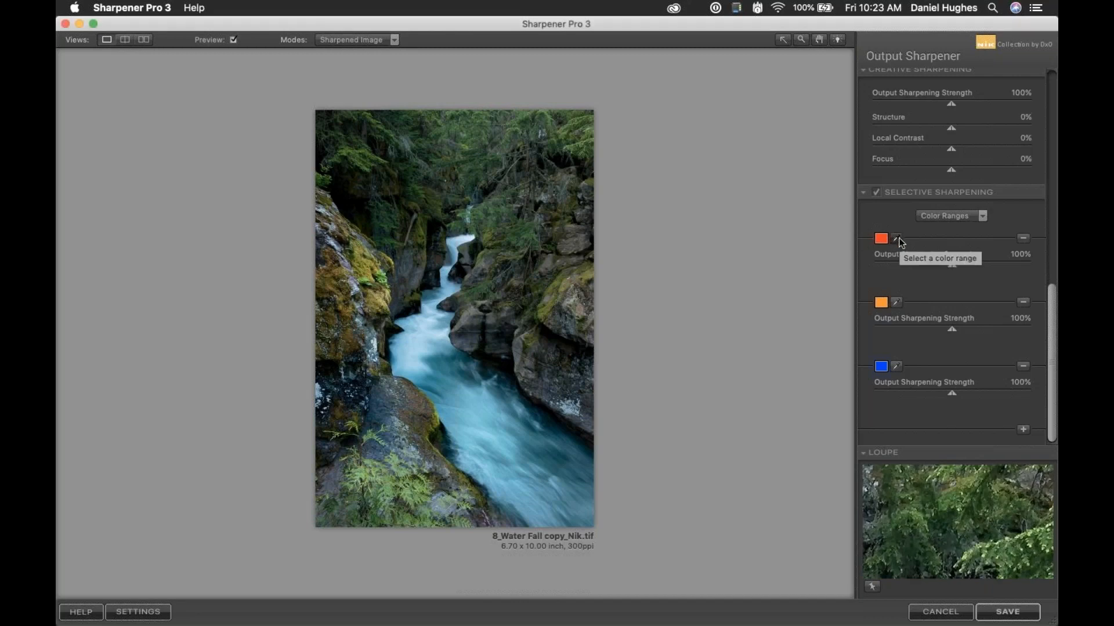
left_click(421, 344)
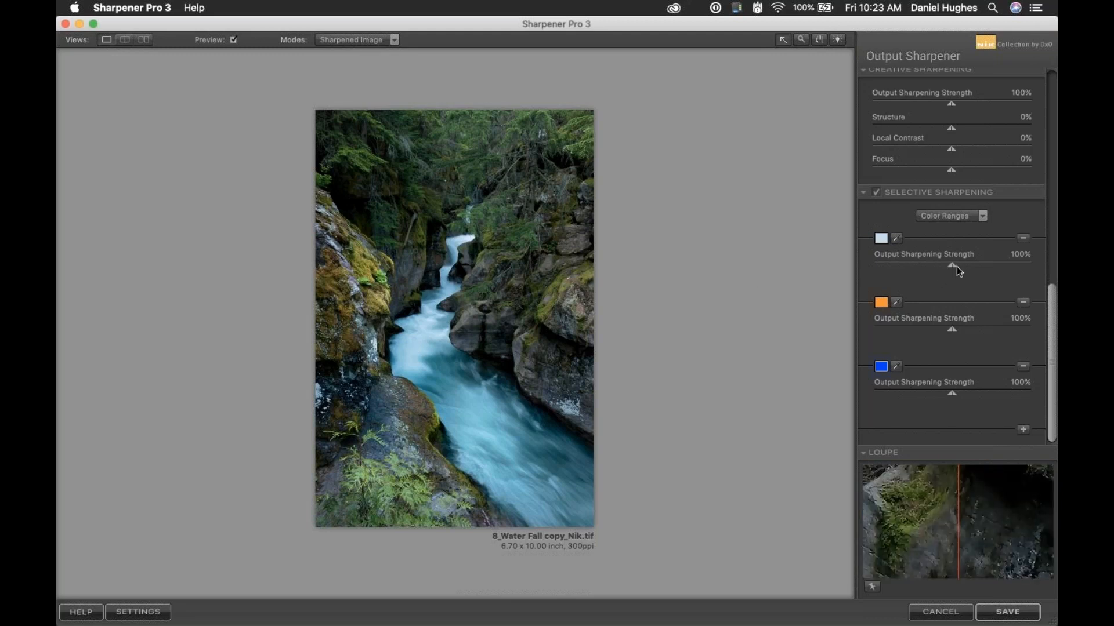
left_click(862, 257)
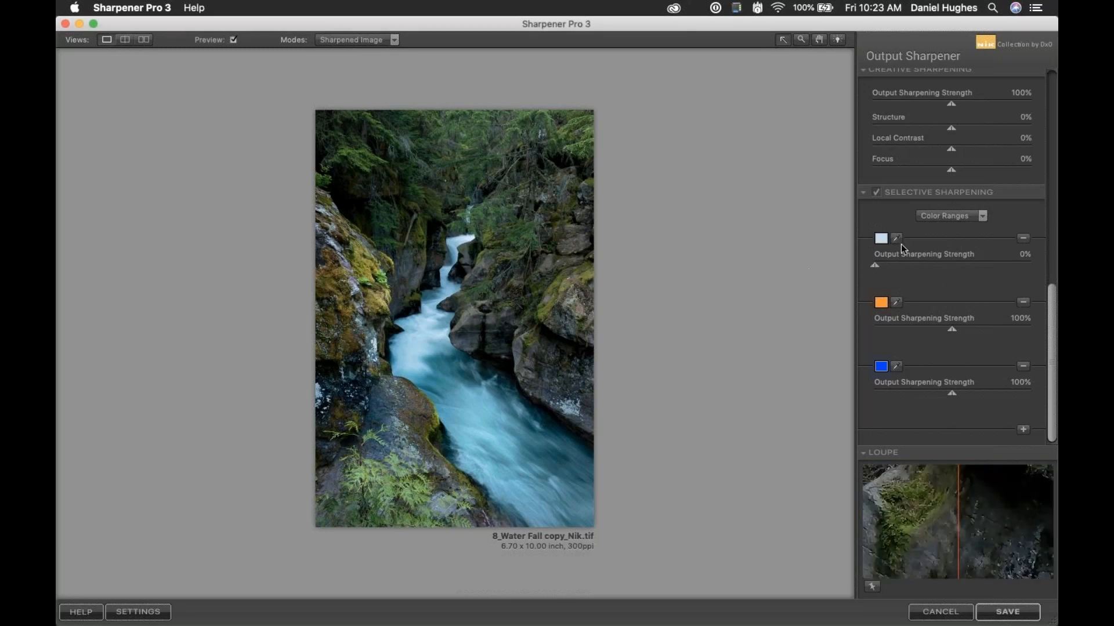
Sample the mid-toned blue water as the second color range and set its output sharpening strength to 0%.
left_click(896, 302)
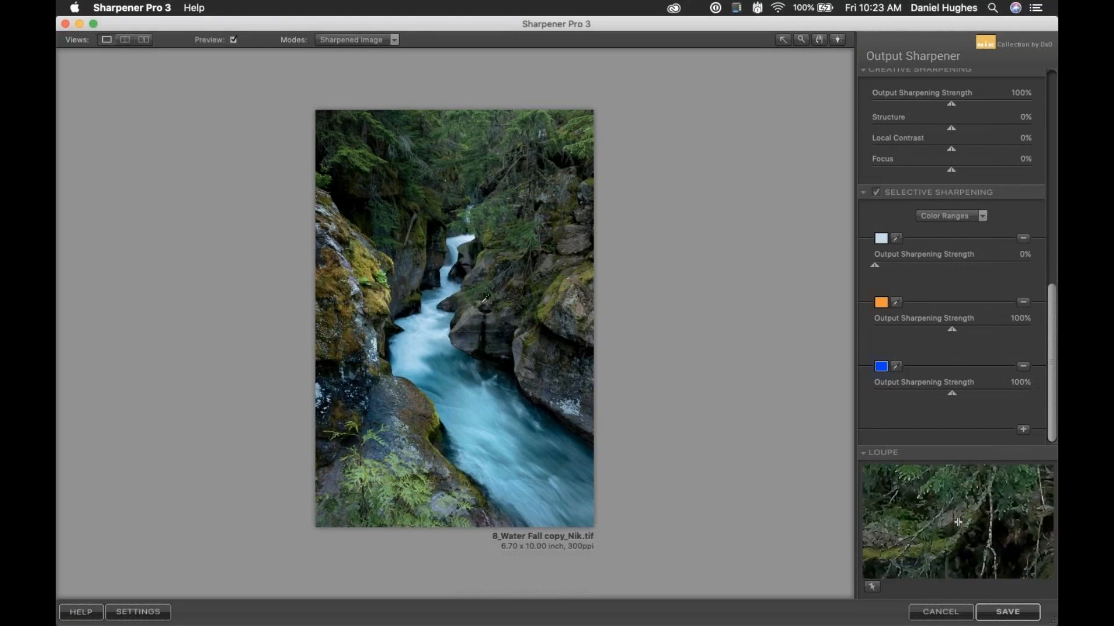
left_click(445, 364)
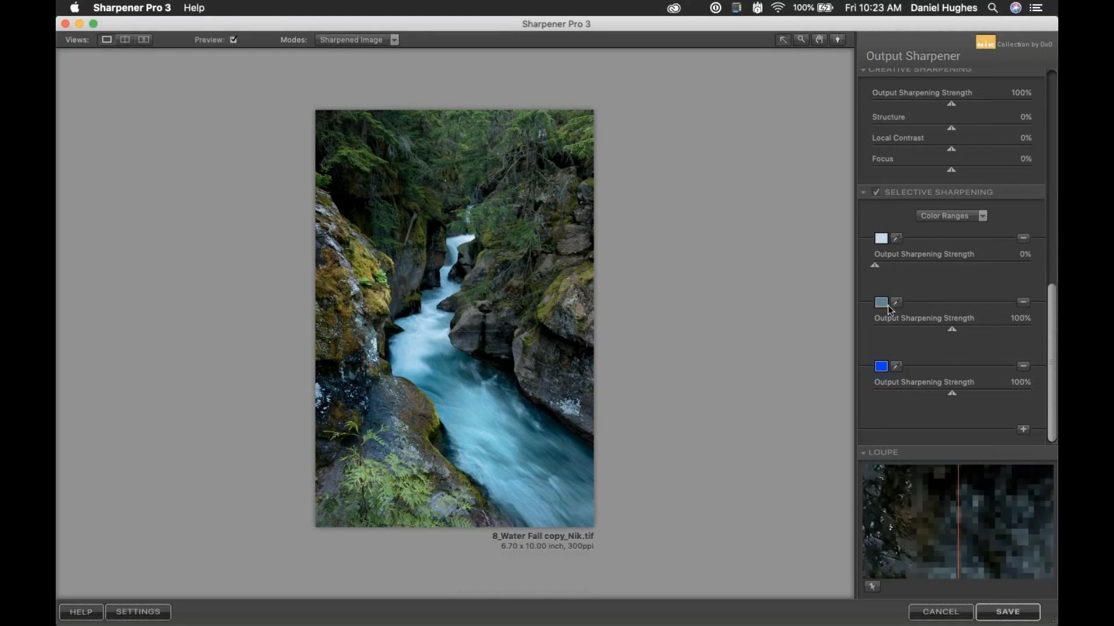
left_click_drag(951, 329, 737, 312)
Sample the dark blue water in the lower stream as the third color range and set its output sharpening strength to 0%.
left_click(896, 366)
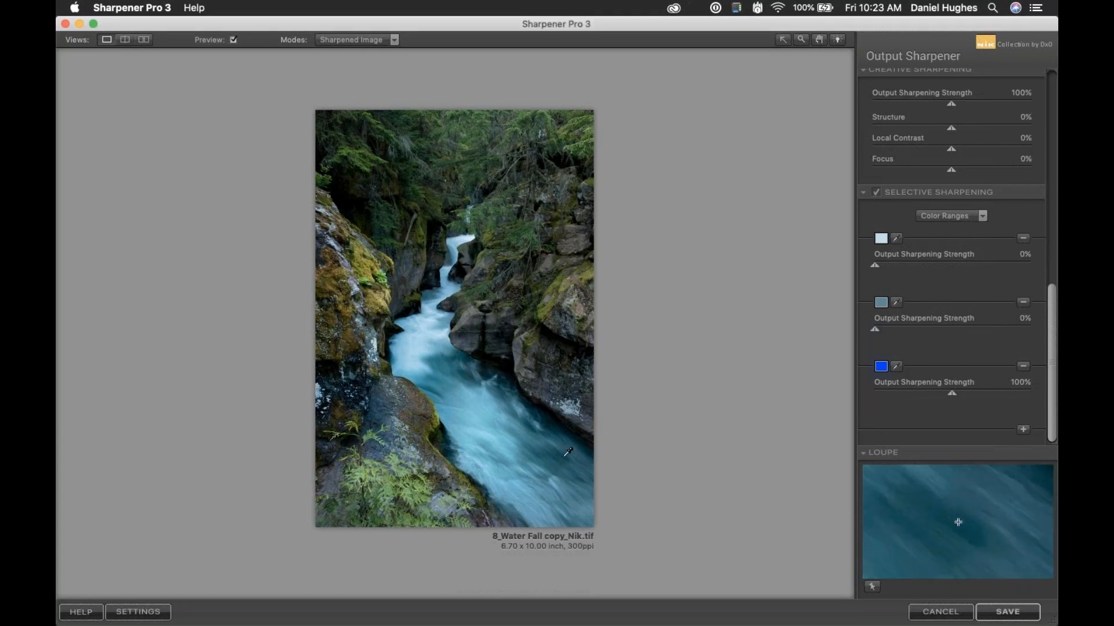
left_click(565, 456)
left_click_drag(951, 393, 875, 393)
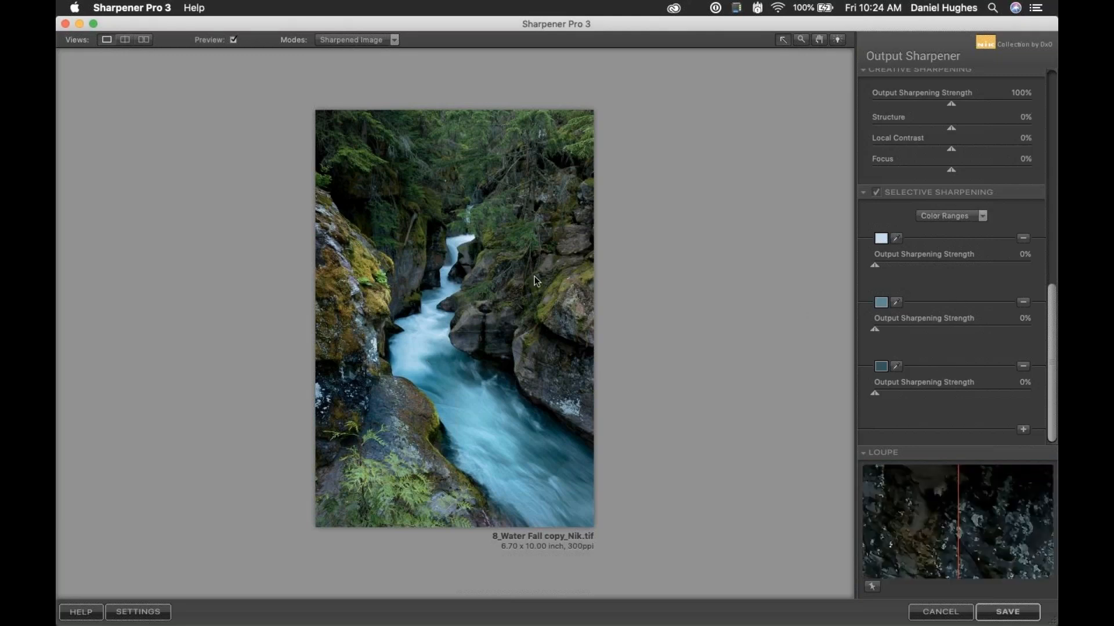
Compare the water and rocks before and after sharpening at 100% in a split preview, and return to the full single image.
left_click(429, 343)
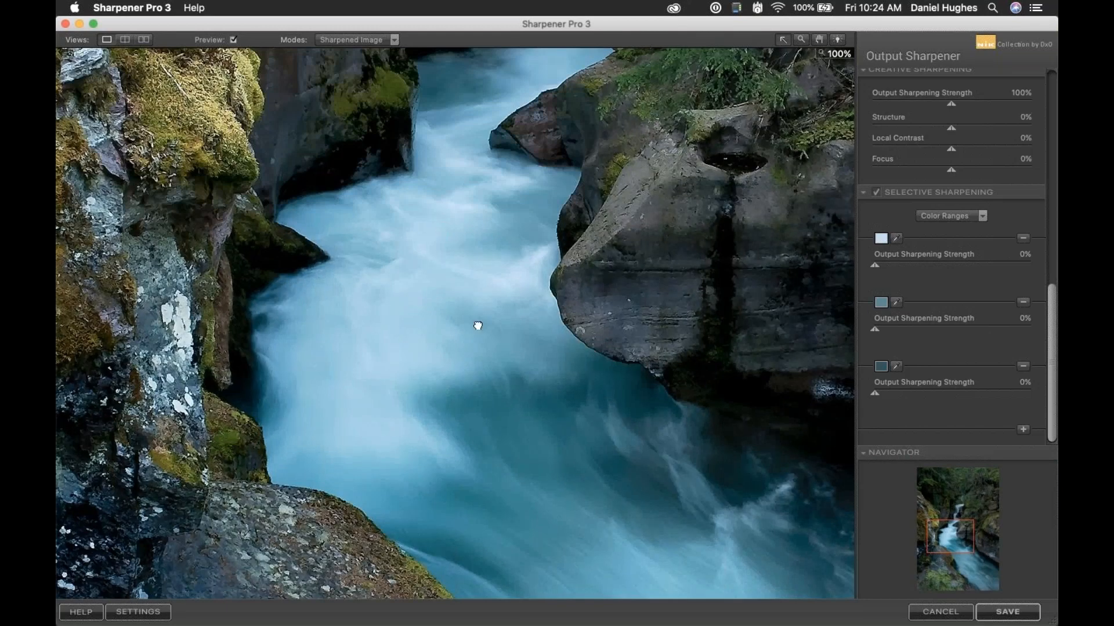
left_click_drag(478, 337, 484, 286)
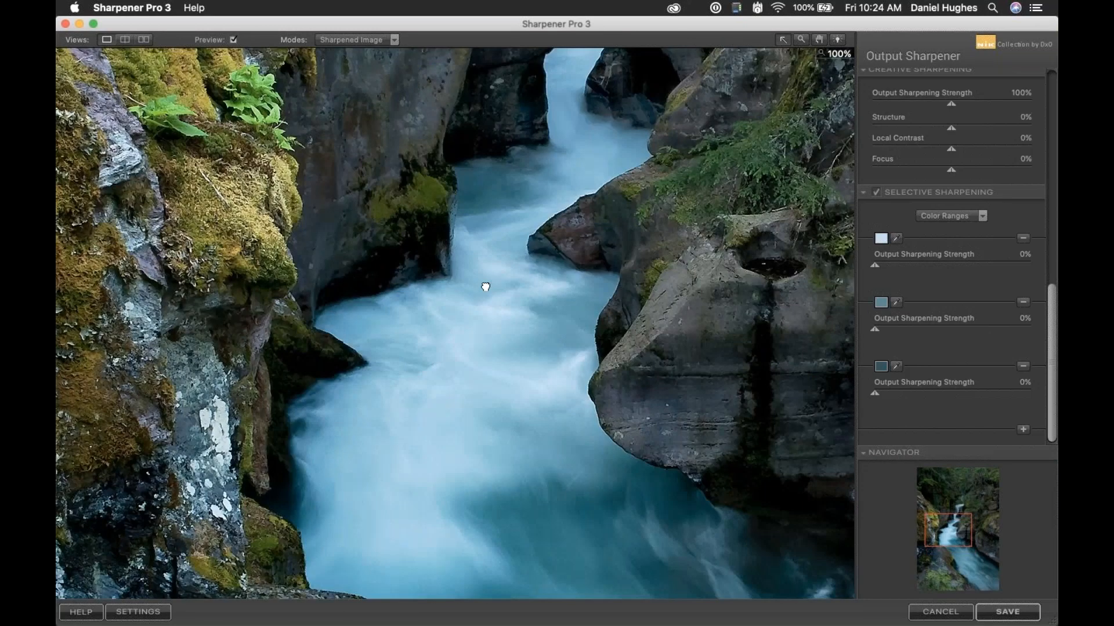
left_click(124, 40)
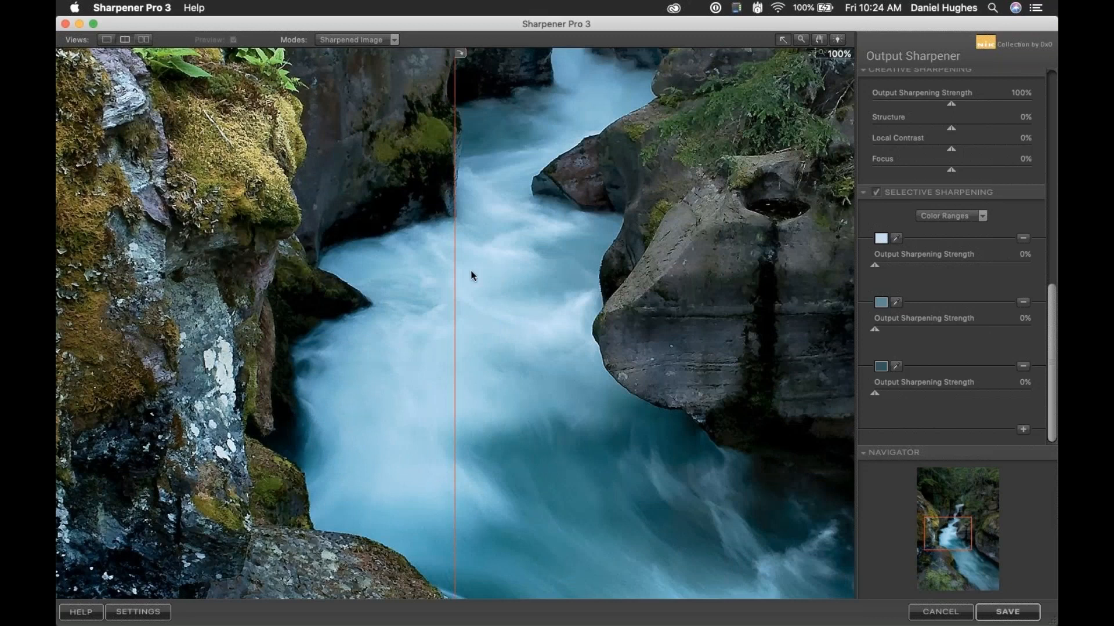
left_click_drag(225, 228, 351, 278)
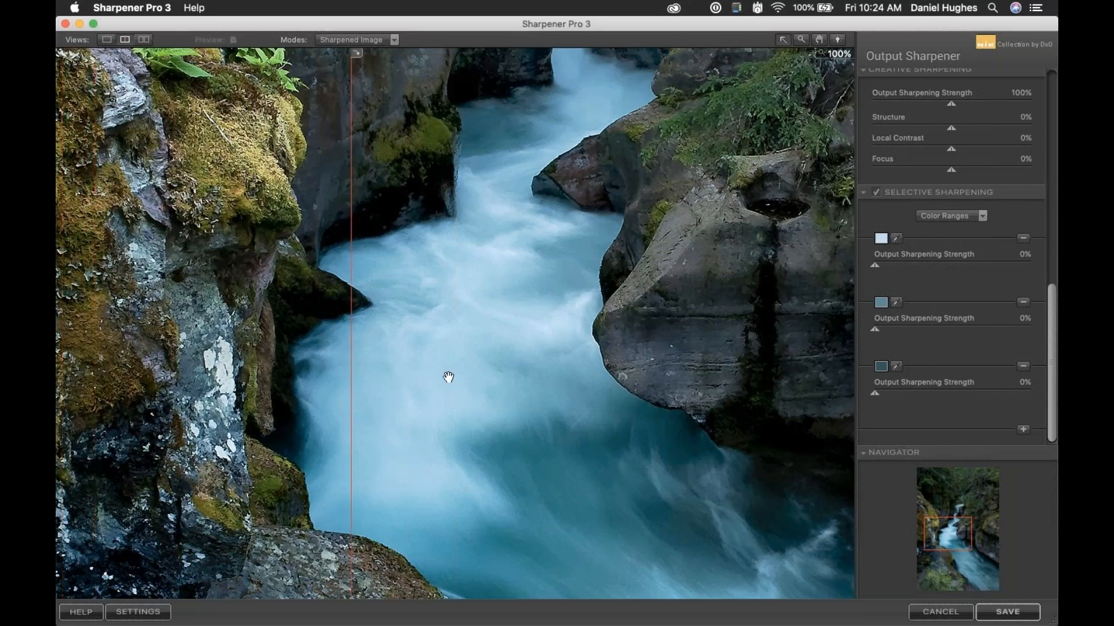
left_click_drag(449, 377, 436, 114)
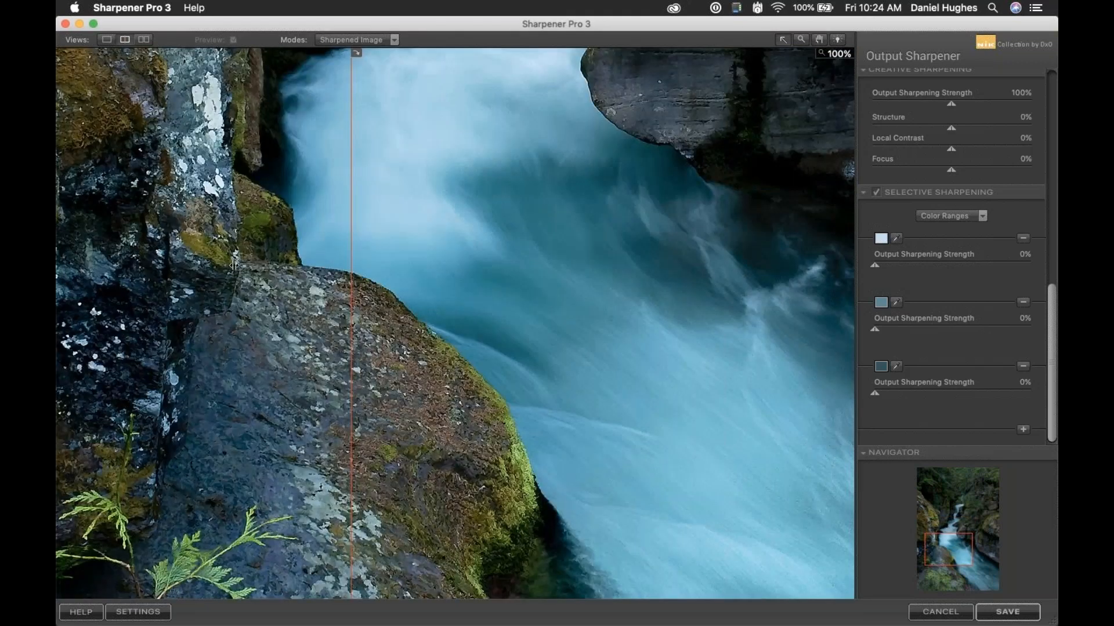
left_click_drag(233, 265, 379, 273)
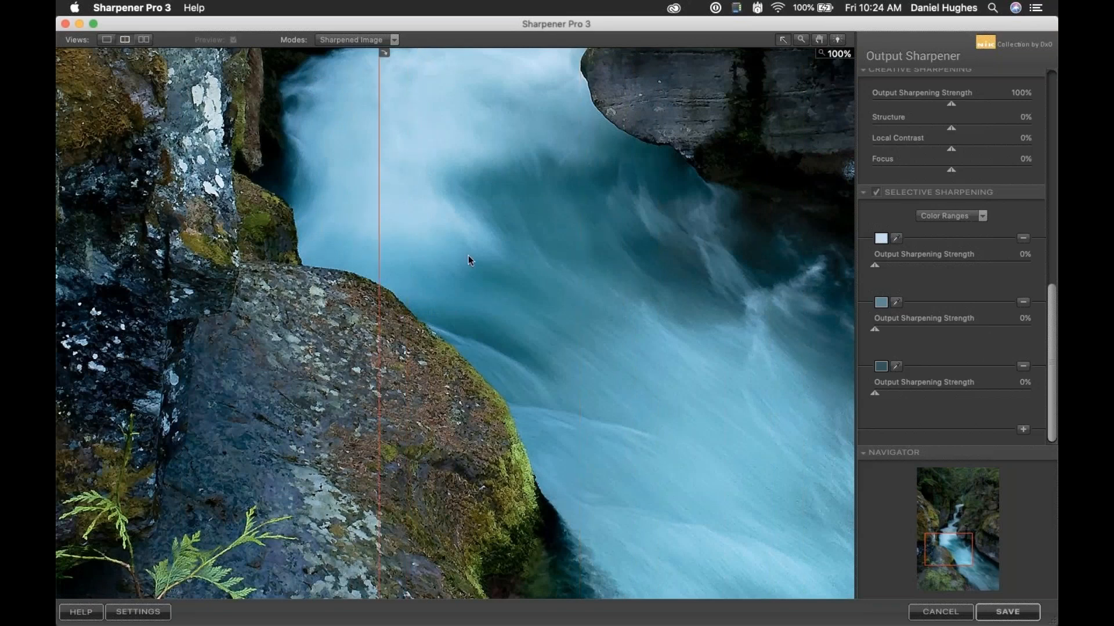
left_click(110, 39)
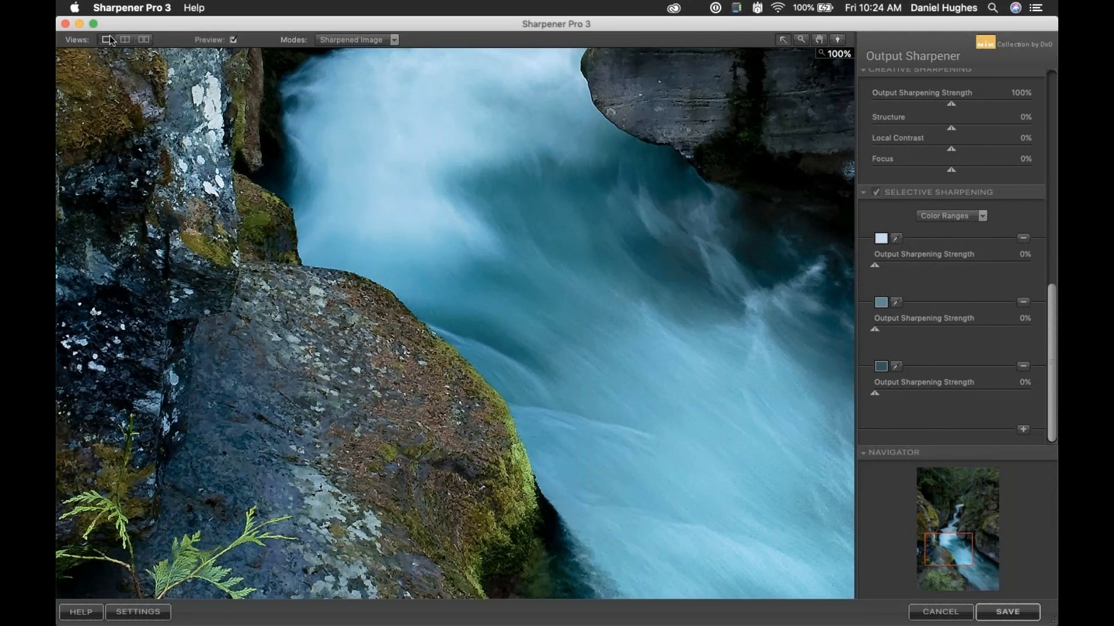
key("space")
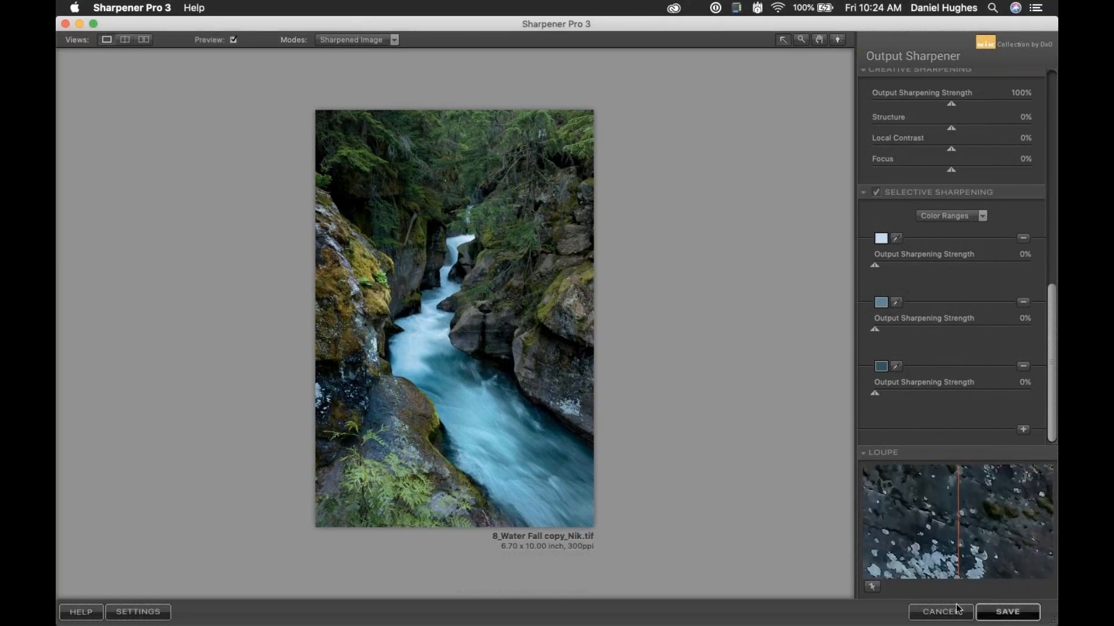
Switch to DxO PhotoLab, review the Nik Collection plugin export settings for the waterfall image, and close them without exporting.
key("super+Tab")
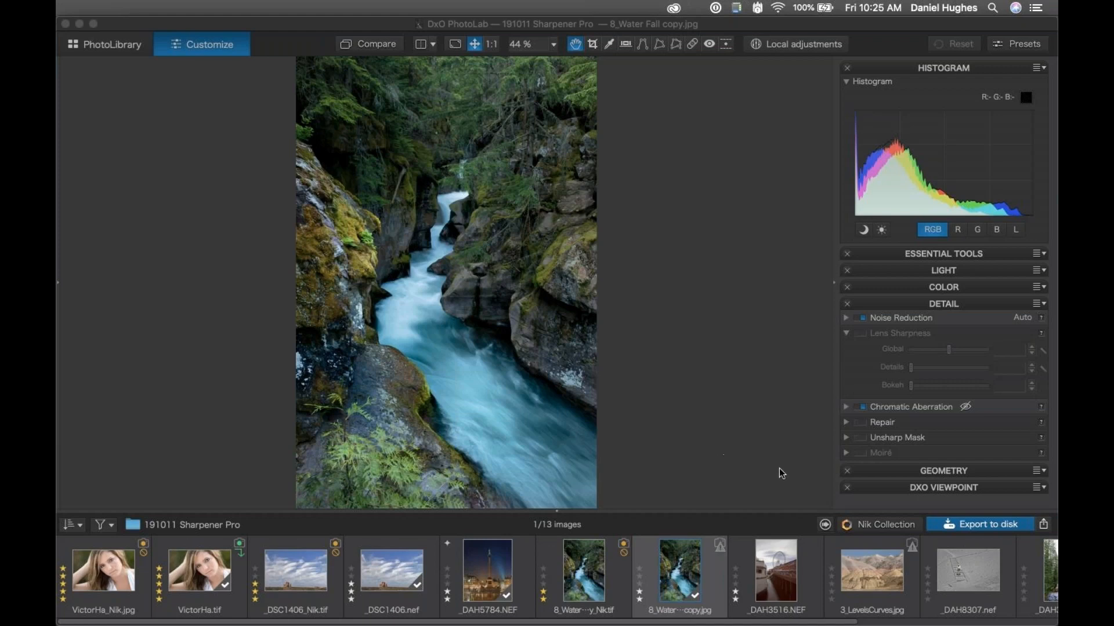
left_click(866, 525)
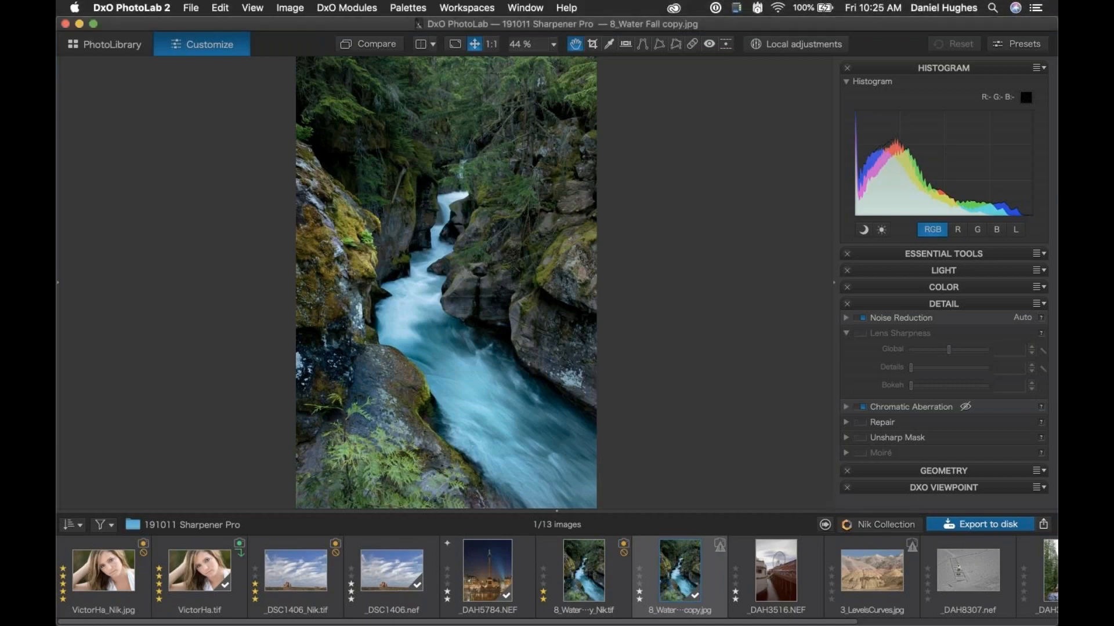
left_click(486, 311)
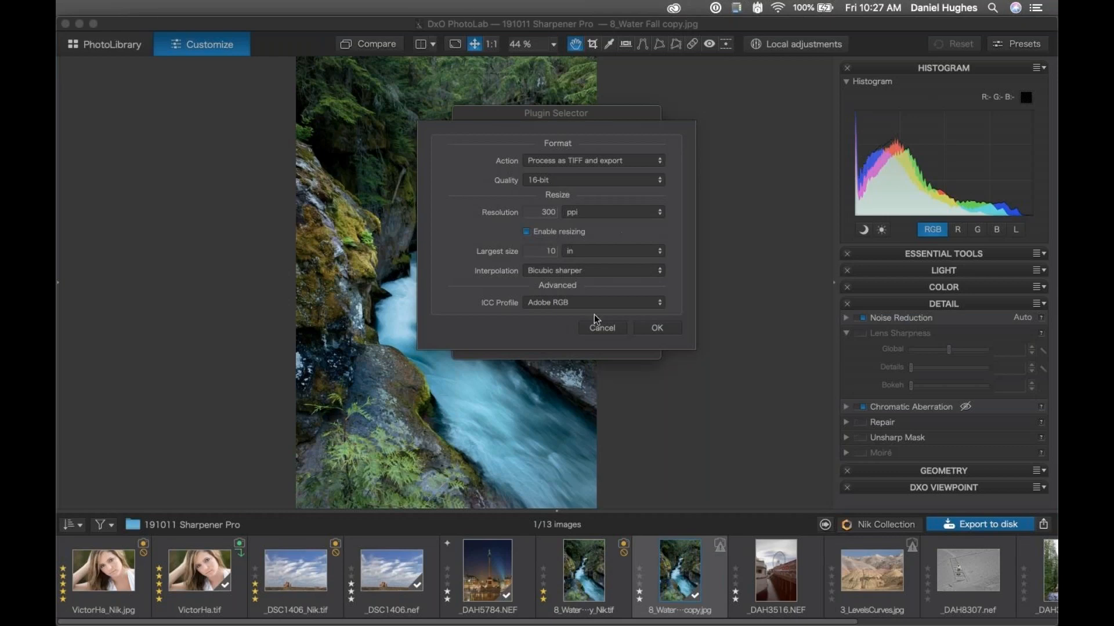
left_click(593, 331)
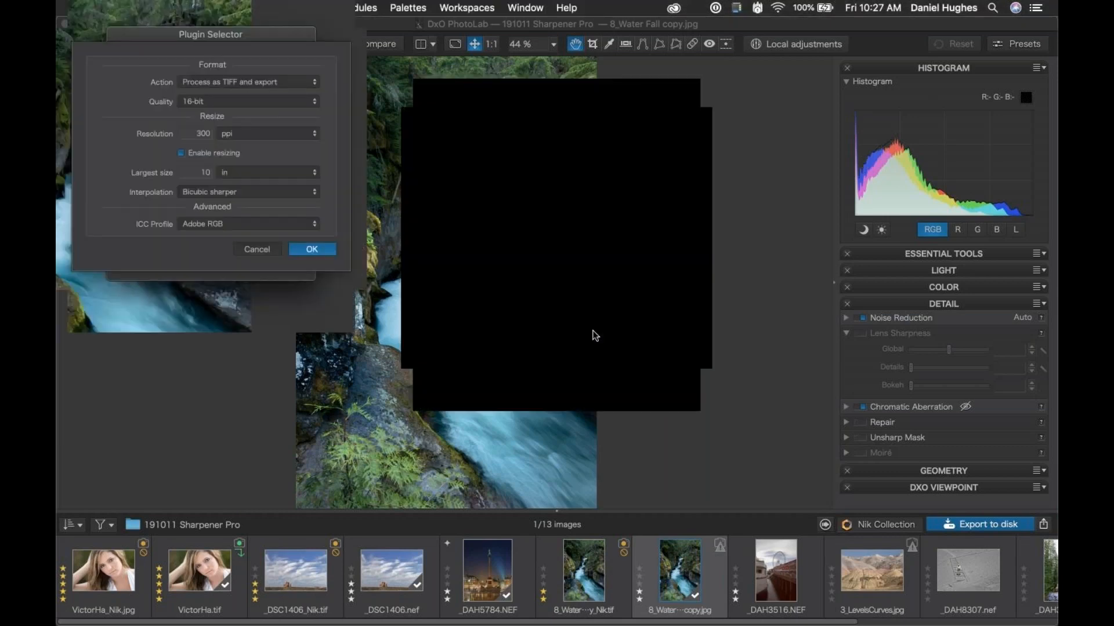
left_click(621, 341)
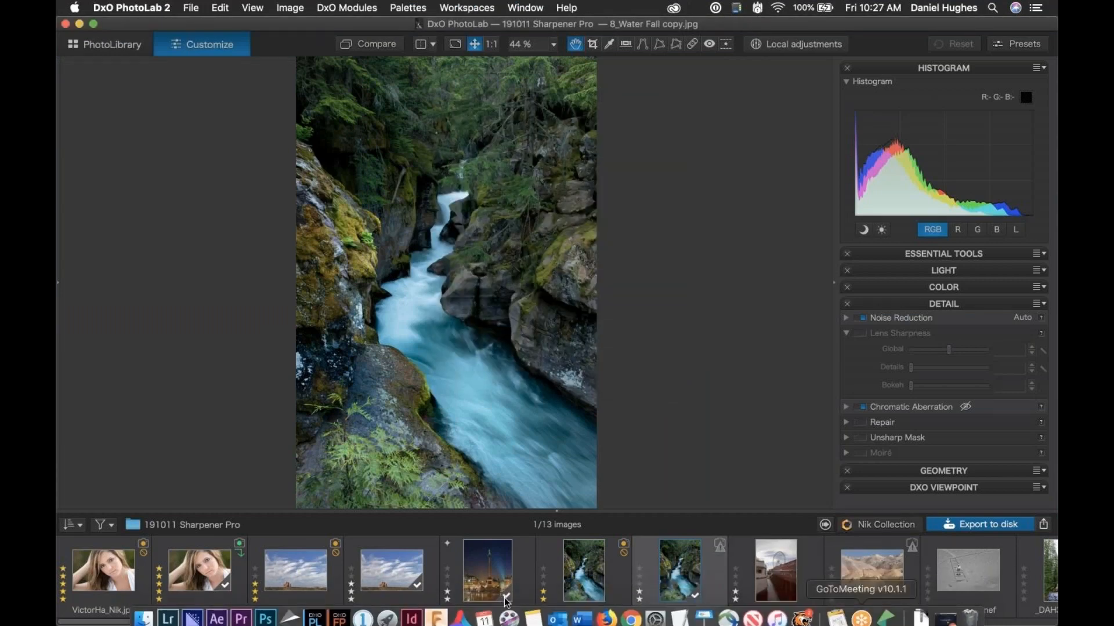
Switch to Photoshop, enlarge its window, and delete the "lambda 200dpi sharpen" layer from the meteors image.
left_click(266, 614)
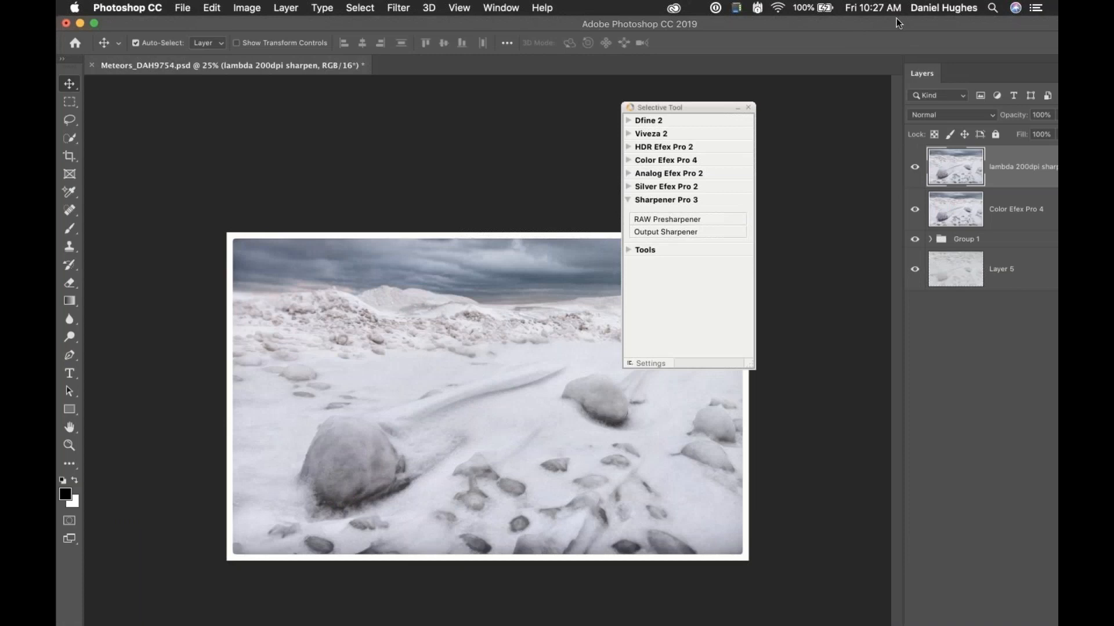
left_click(826, 271)
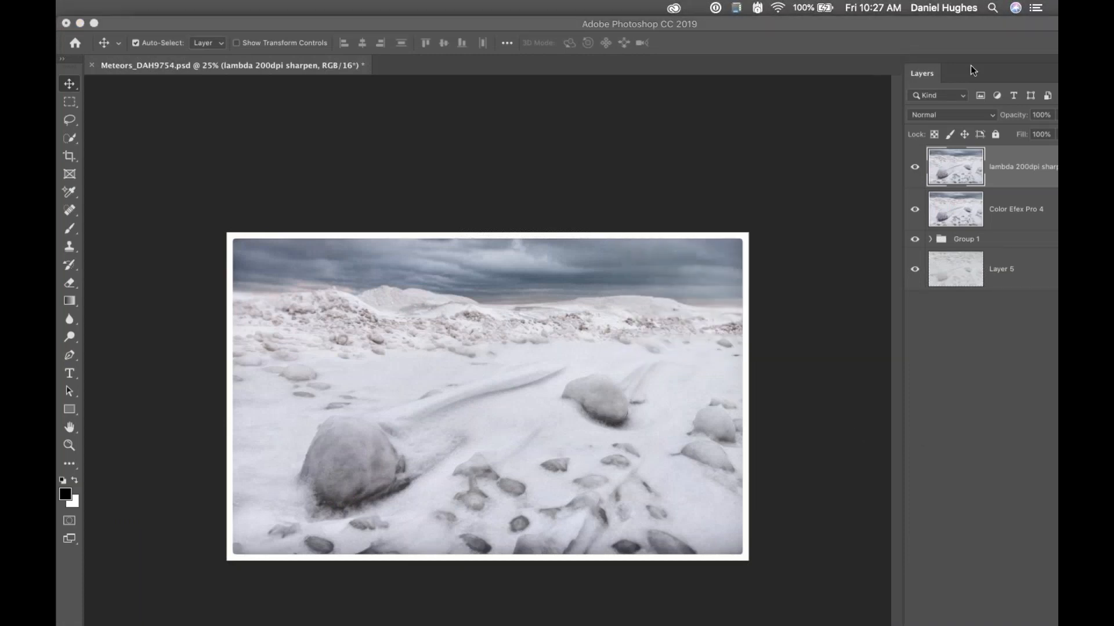
left_click(921, 72)
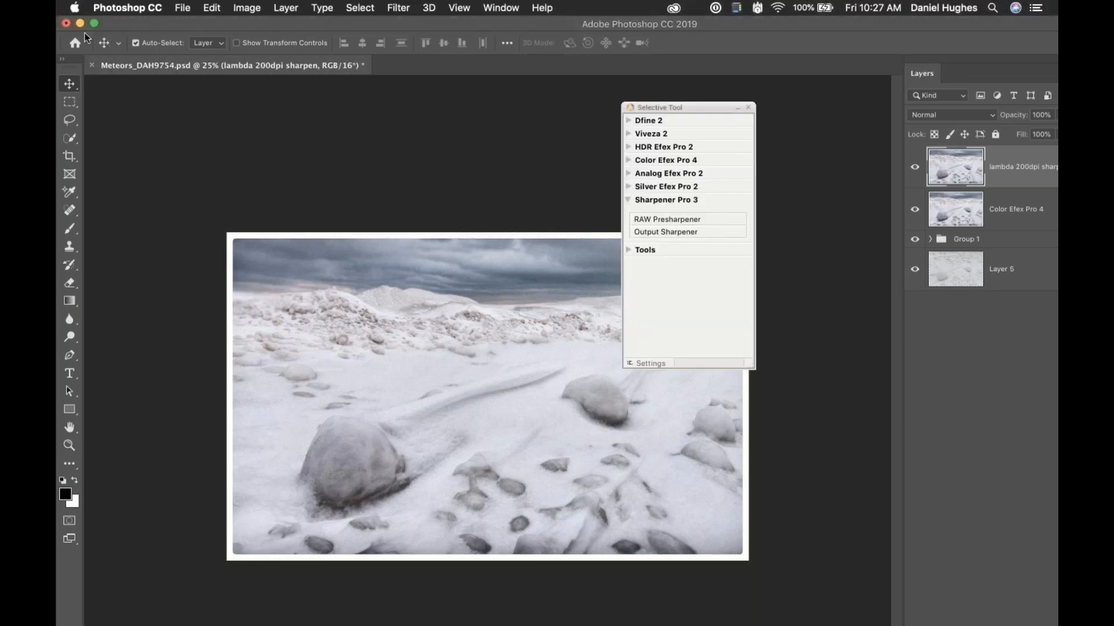
left_click(97, 22)
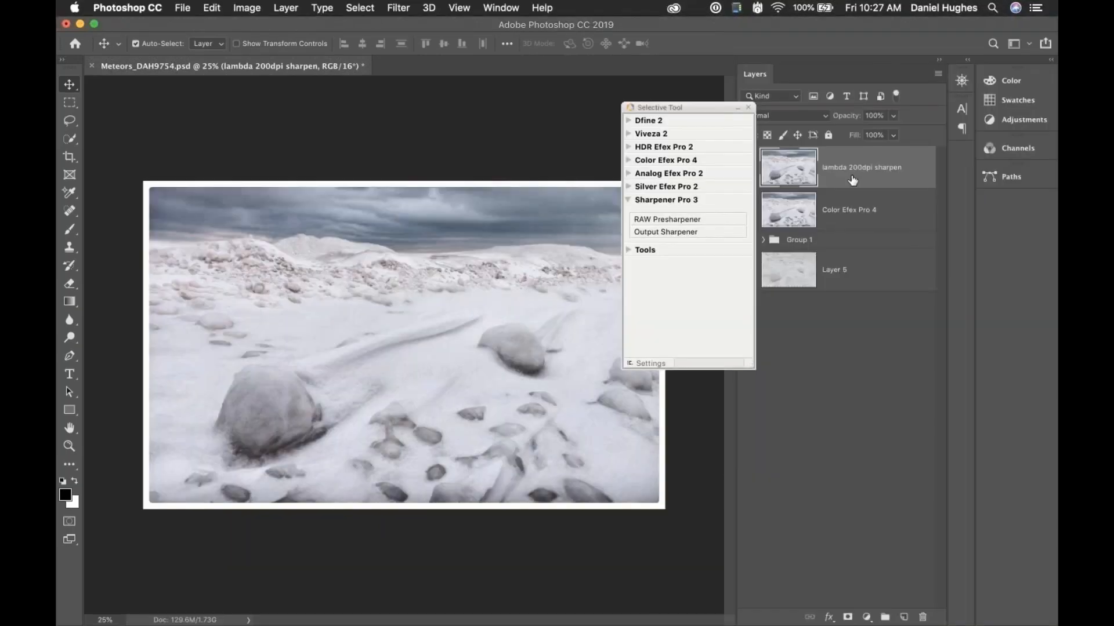
left_click_drag(853, 184, 923, 618)
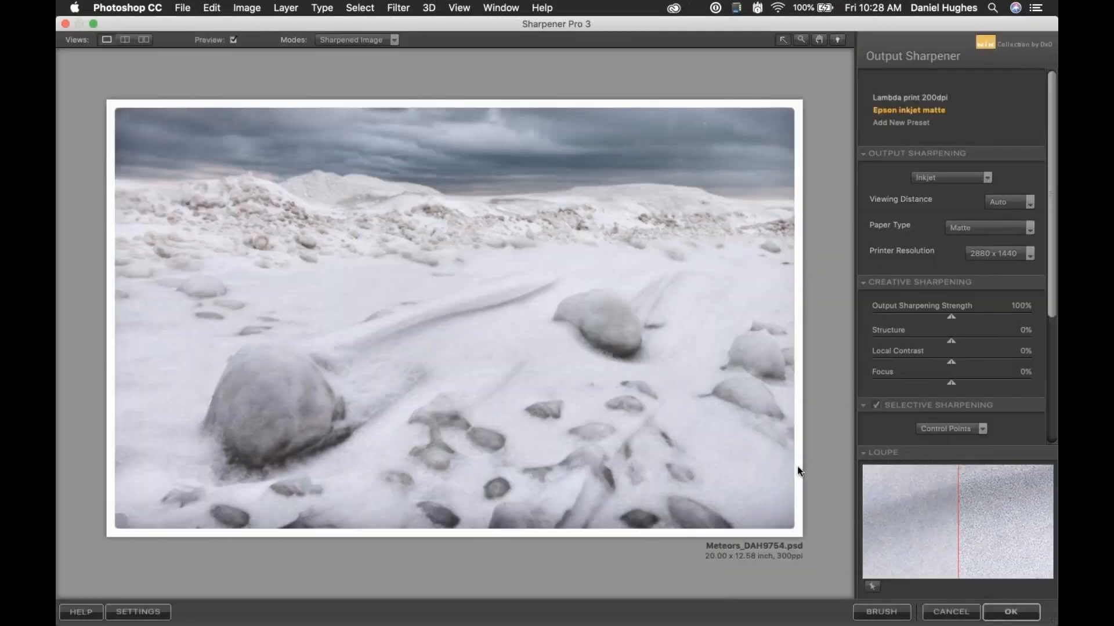
Send the "Epson inkjet matte" output sharpening to a brushable masked layer and fill the effect across the whole meteors image.
left_click(878, 615)
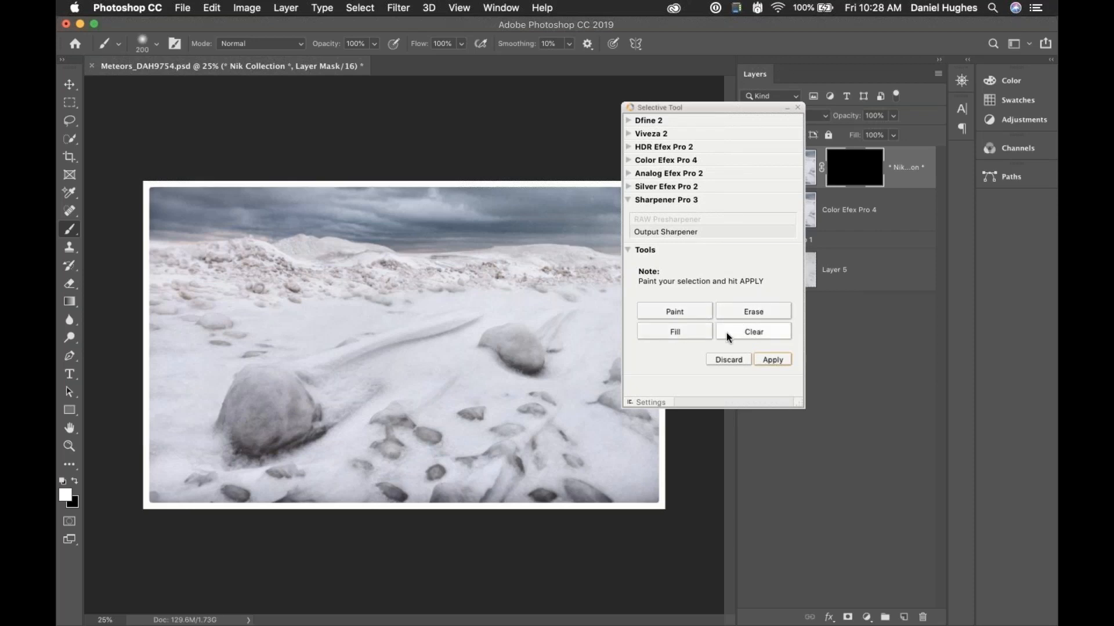
left_click(674, 332)
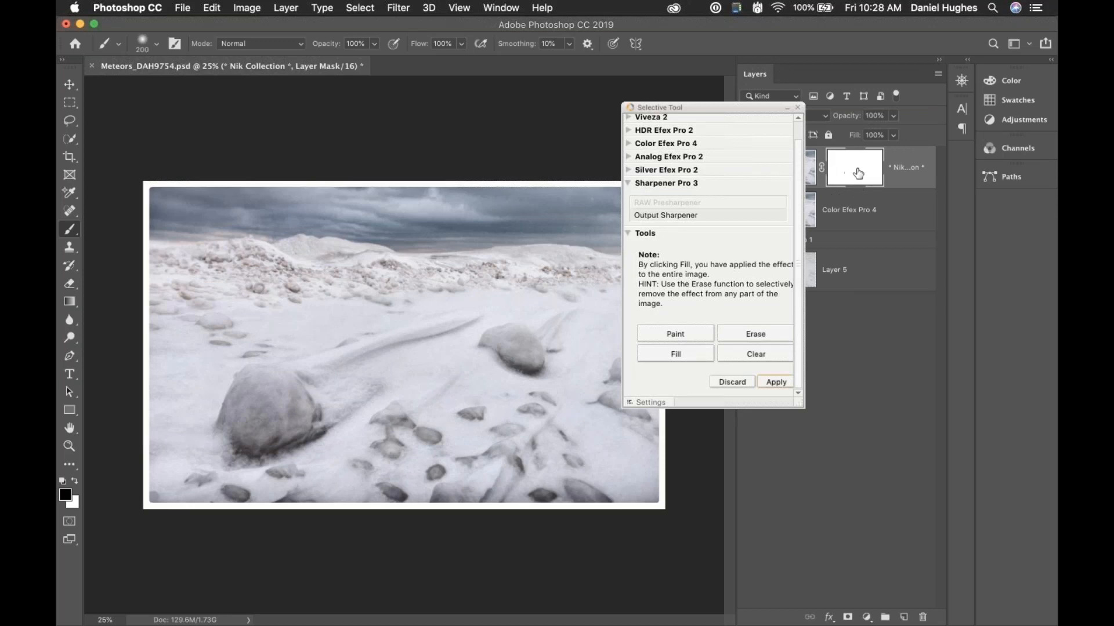
Clear the sharpening effect from the layer mask and activate Paint mode for brushing it in selectively.
left_click(754, 353)
left_click(674, 351)
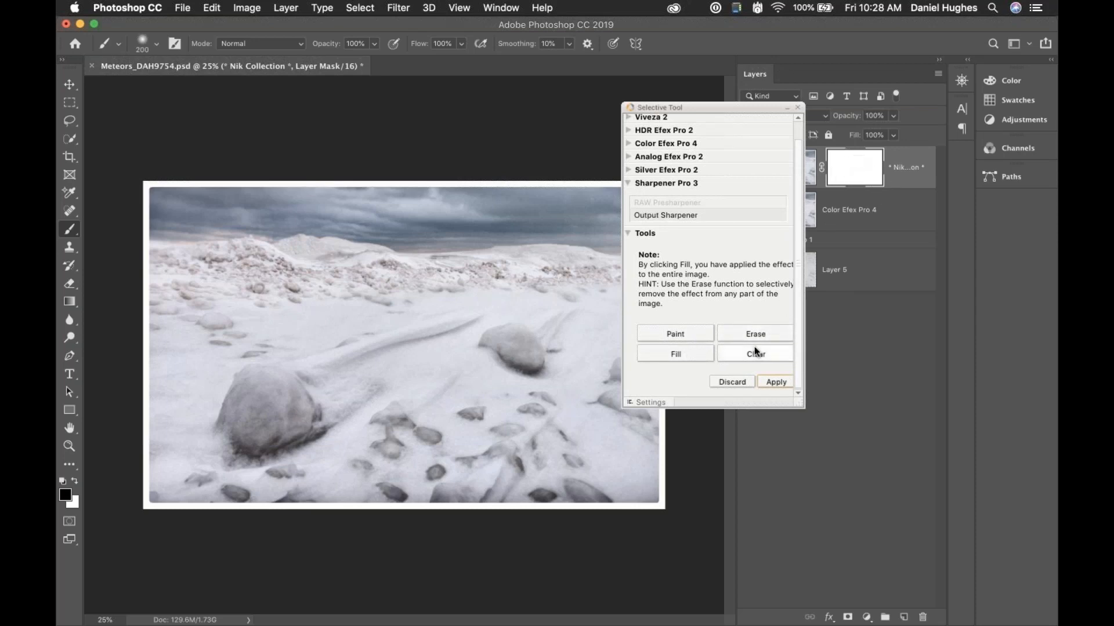
left_click(734, 360)
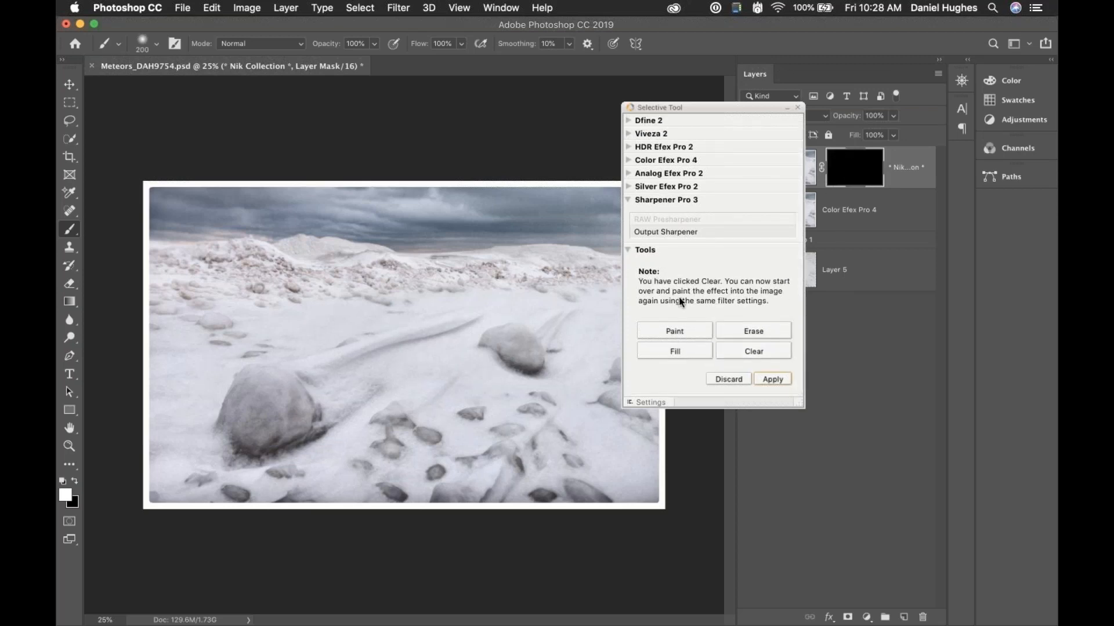
left_click(667, 331)
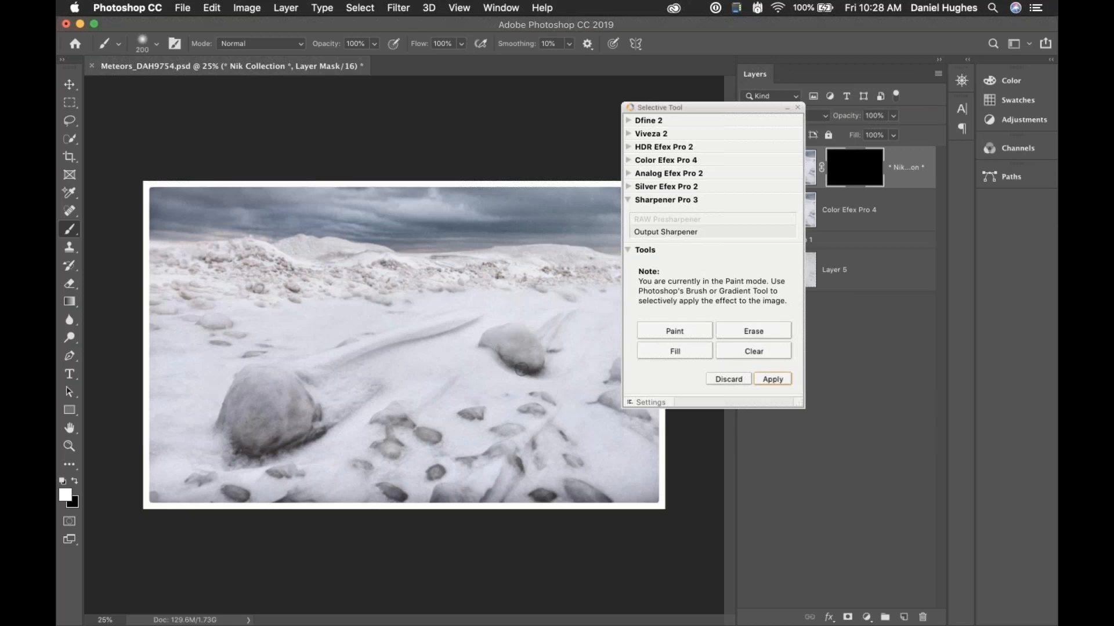
Brush the output sharpening onto the two large boulders and the snow between them, enlarging the brush to 600 px.
left_click_drag(521, 337, 520, 372)
key("bracketright")
key("bracketright")
key("bracketright")
key("bracketright")
key("bracketright")
left_click(500, 344)
mouse_move(263, 433)
left_mouse_down()
mouse_move(257, 403)
mouse_move(228, 449)
mouse_move(268, 447)
mouse_move(371, 394)
mouse_move(296, 408)
mouse_move(308, 380)
mouse_move(467, 332)
mouse_move(305, 391)
mouse_move(440, 343)
mouse_move(436, 426)
mouse_move(478, 393)
left_mouse_up()
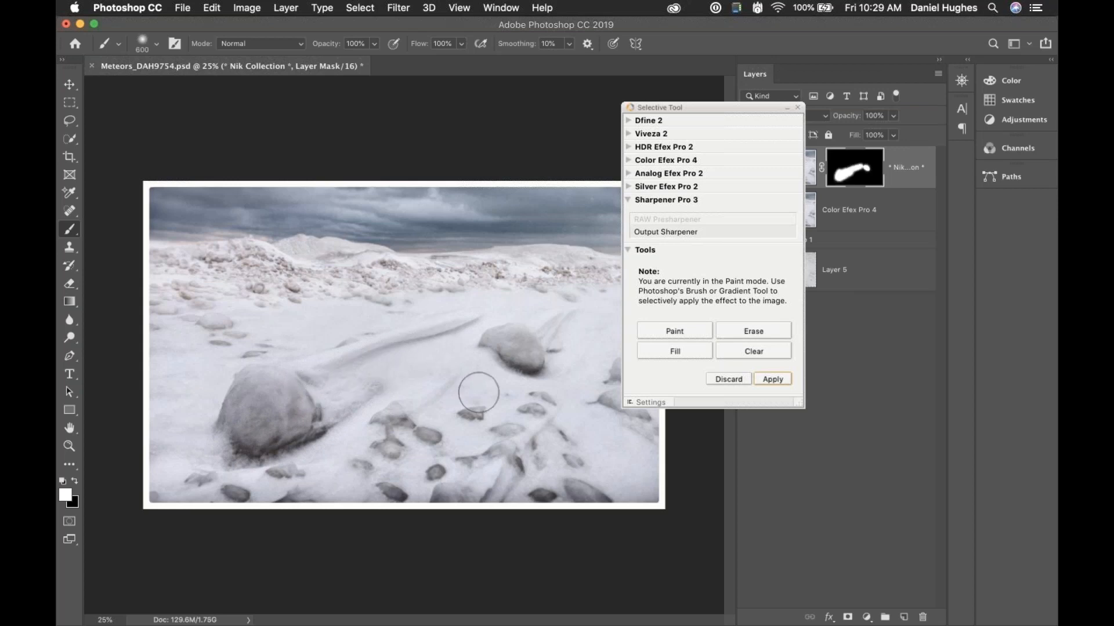
Paint more sharpening over the smaller boulder with a 400 px brush and apply the selective effect.
key("bracketleft")
key("bracketleft")
mouse_move(508, 343)
left_mouse_down()
mouse_move(564, 327)
mouse_move(525, 349)
mouse_move(539, 332)
mouse_move(516, 333)
mouse_move(571, 318)
mouse_move(539, 339)
mouse_move(547, 352)
mouse_move(594, 325)
mouse_move(533, 371)
mouse_move(500, 342)
left_mouse_up()
left_click(772, 379)
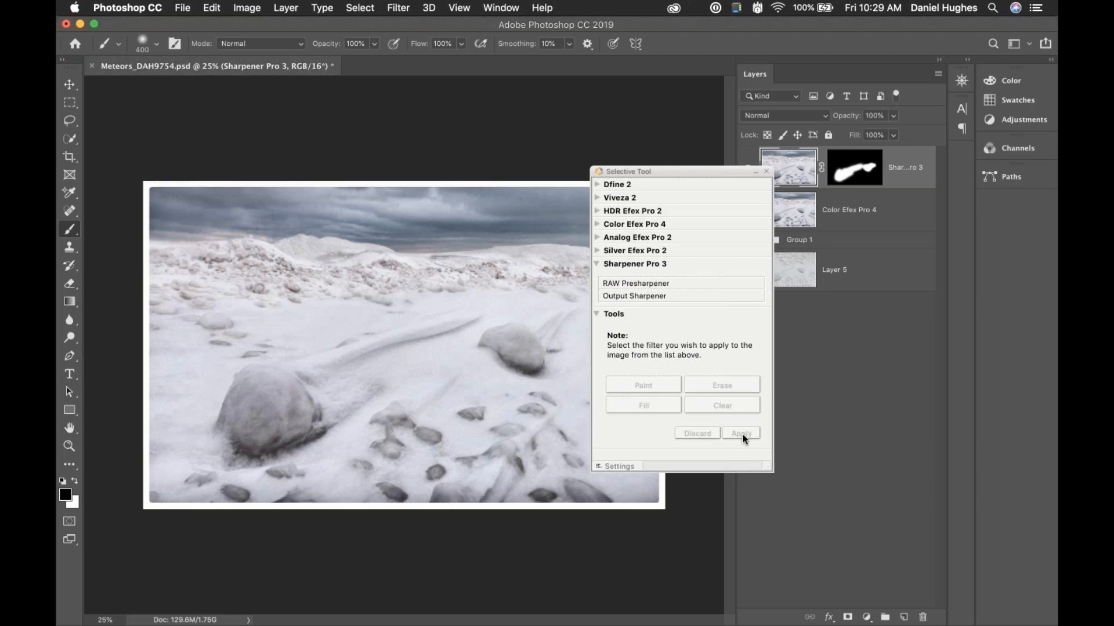
Target the Sharpener Pro 3 layer's mask, collapse the Selective Tool's tools section, and move its window clear of the image and layer stack.
left_click(596, 313)
left_click_drag(666, 173, 777, 218)
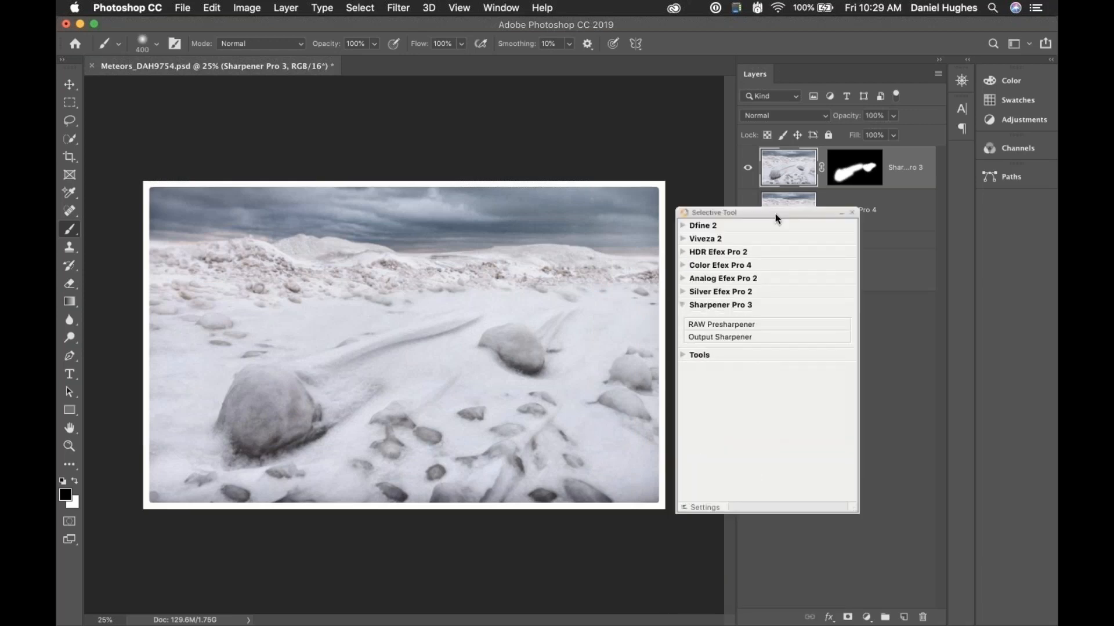
left_click_drag(787, 353, 706, 411)
left_click(849, 168)
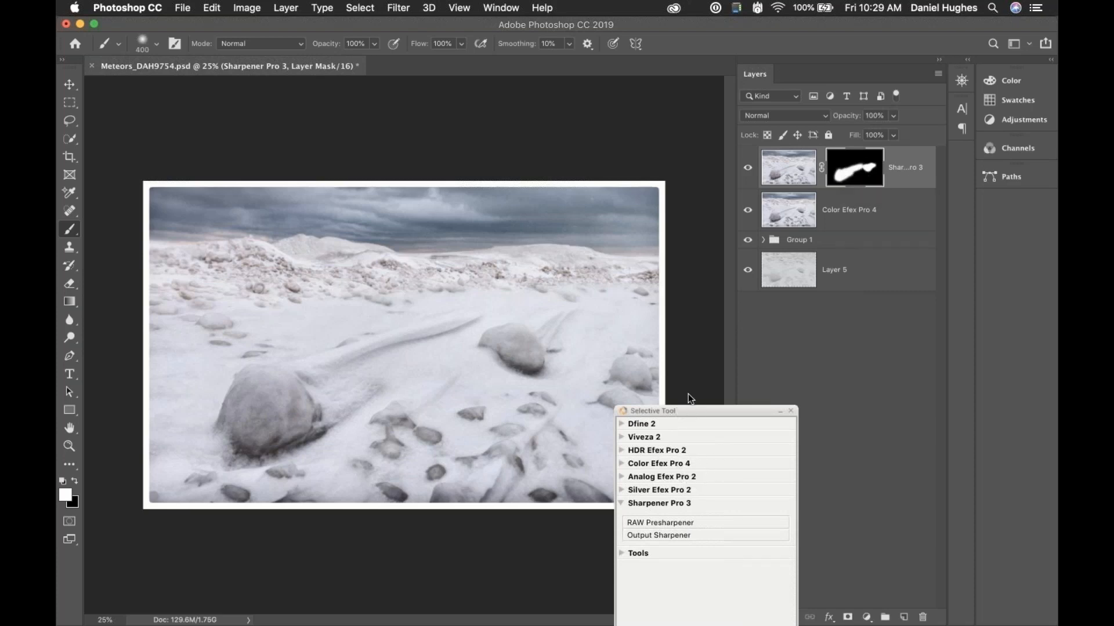
left_click_drag(688, 409, 718, 243)
left_click(651, 386)
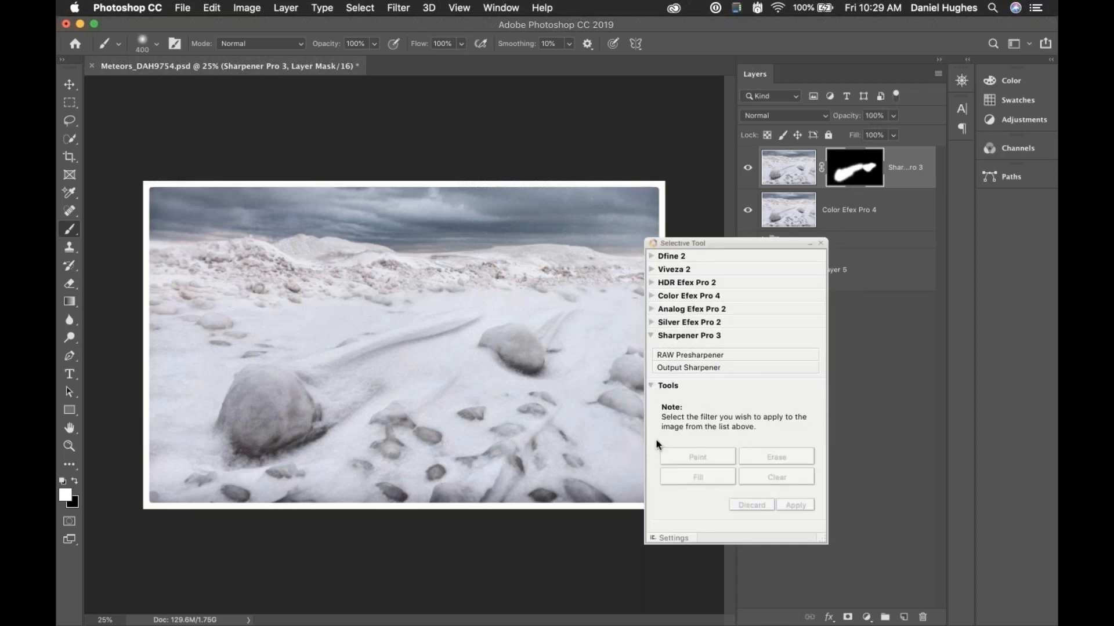
left_click(650, 386)
left_click_drag(765, 447, 795, 623)
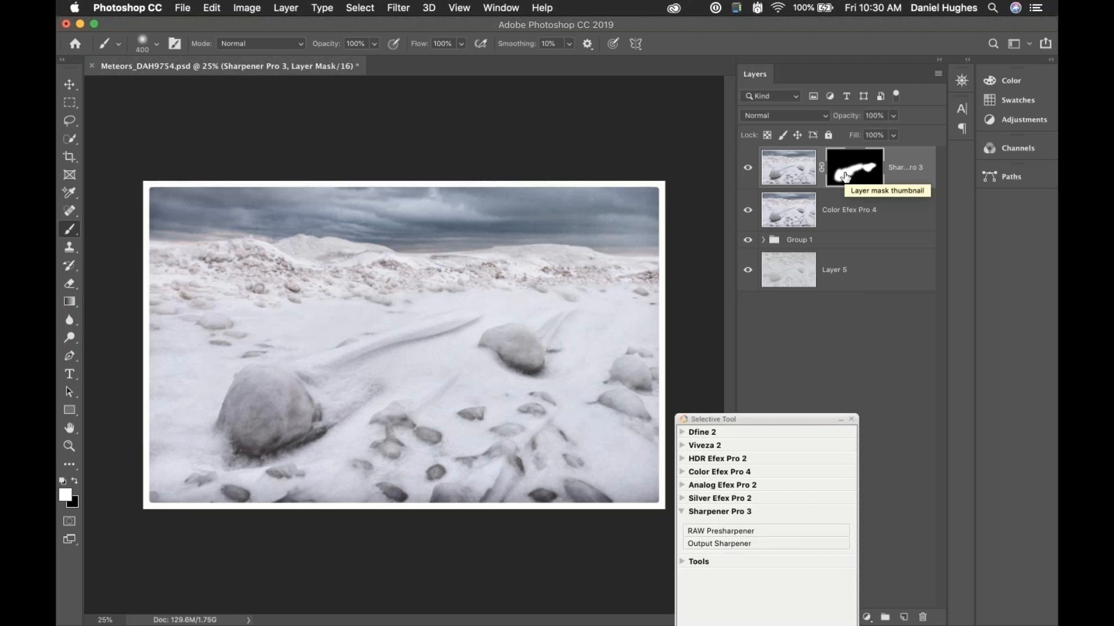
left_click(696, 528)
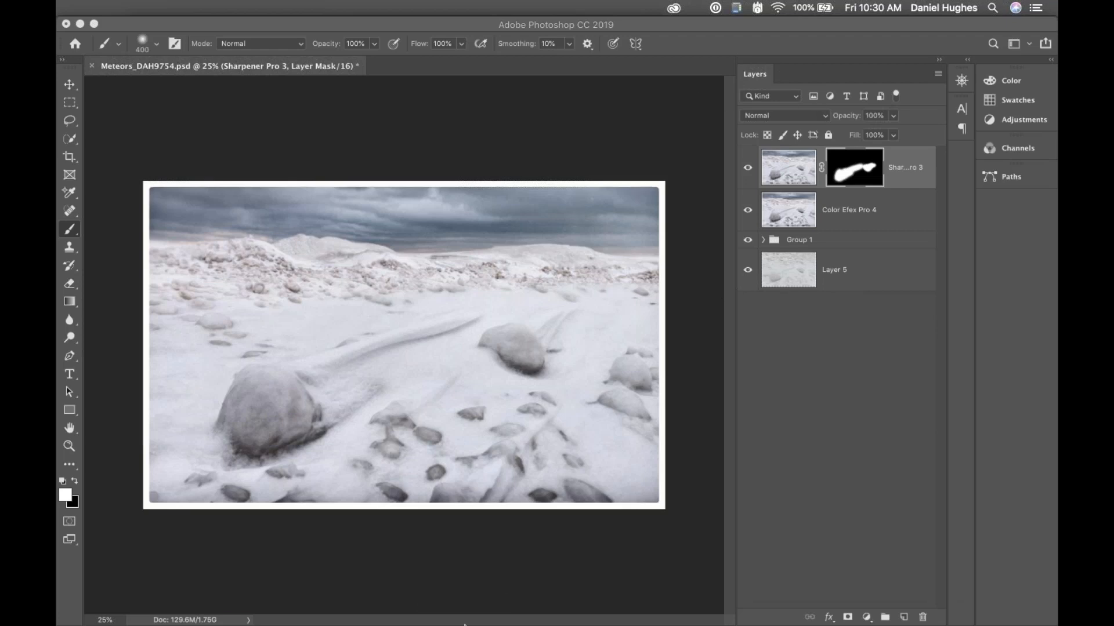
mouse_move(464, 624)
left_click(150, 177)
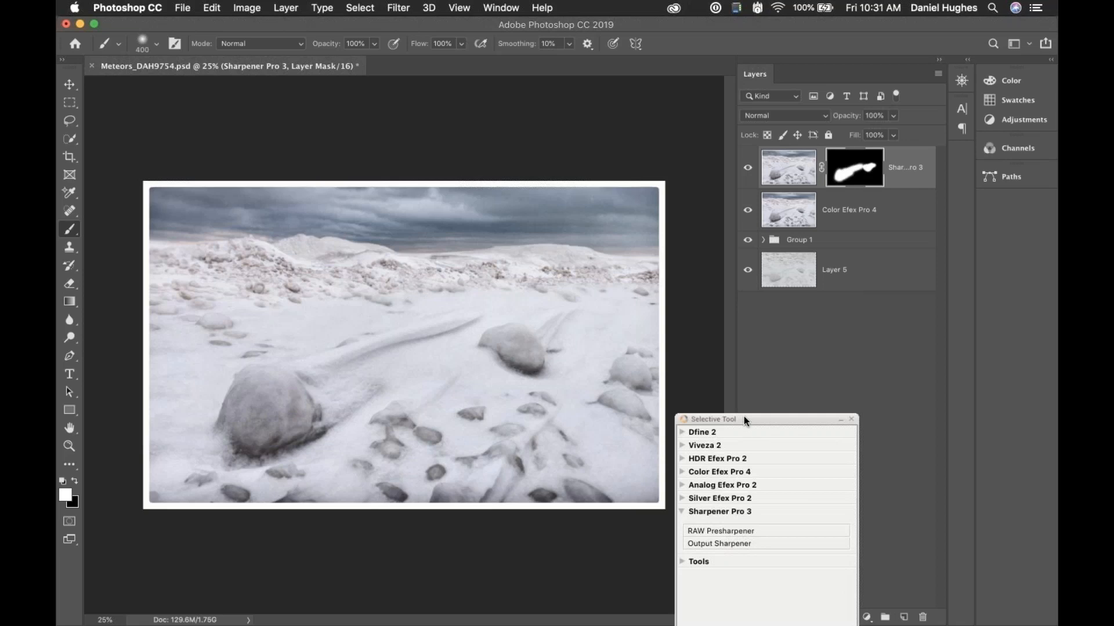
Move the Selective Tool window over the image, view its version information, close that, and switch away from Photoshop.
left_click_drag(744, 416, 536, 174)
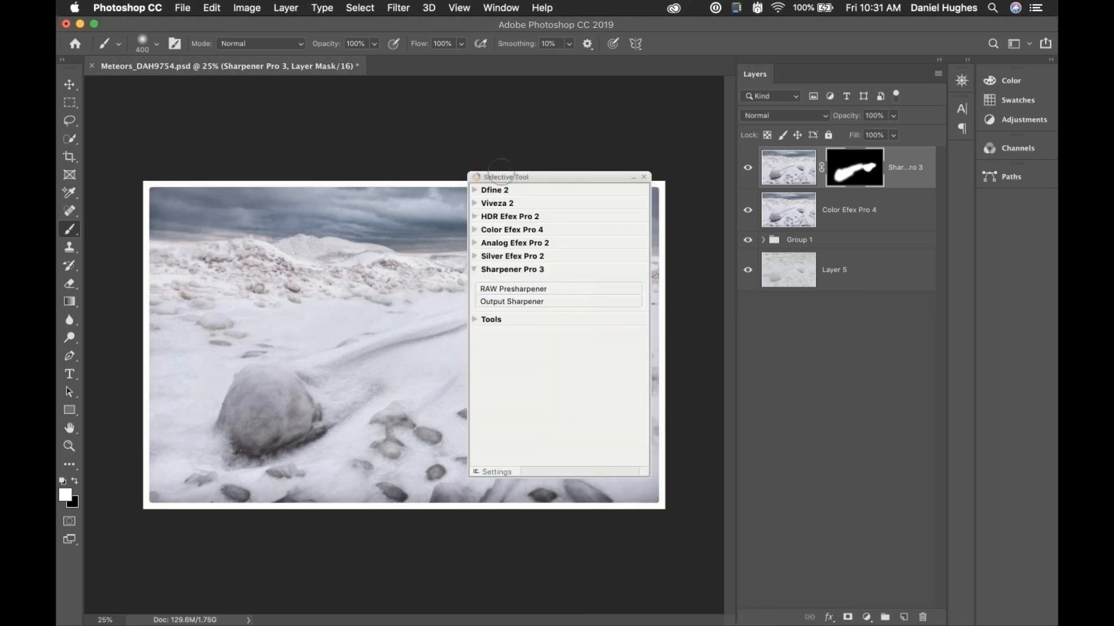
left_click(499, 177)
left_click(684, 399)
left_click_drag(554, 170, 407, 151)
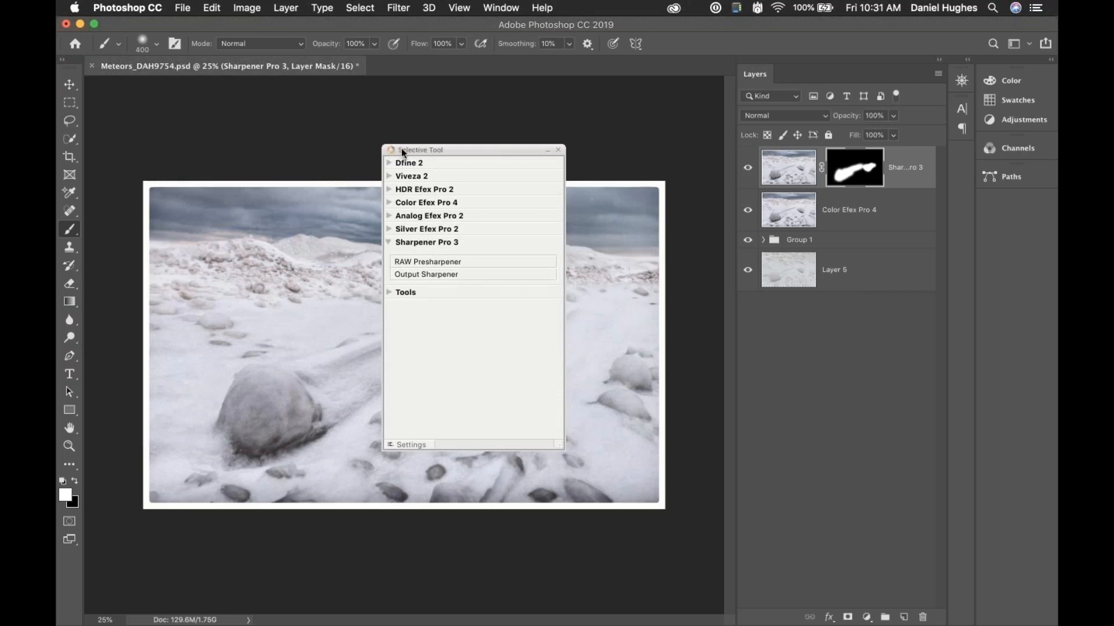
left_click(403, 151)
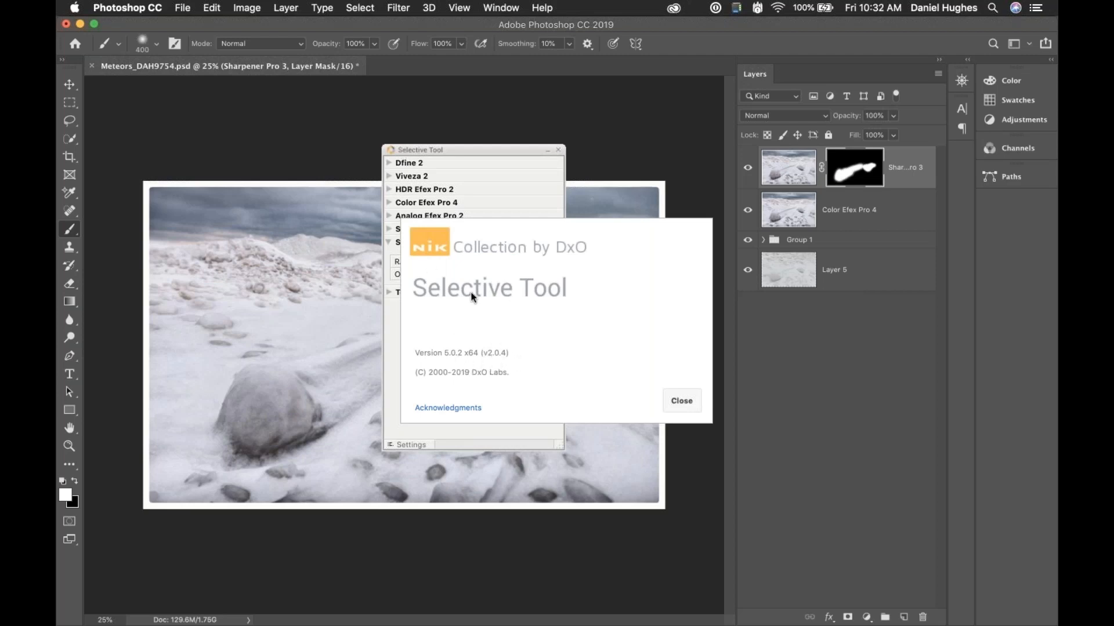
left_click(680, 401)
key("super+Tab")
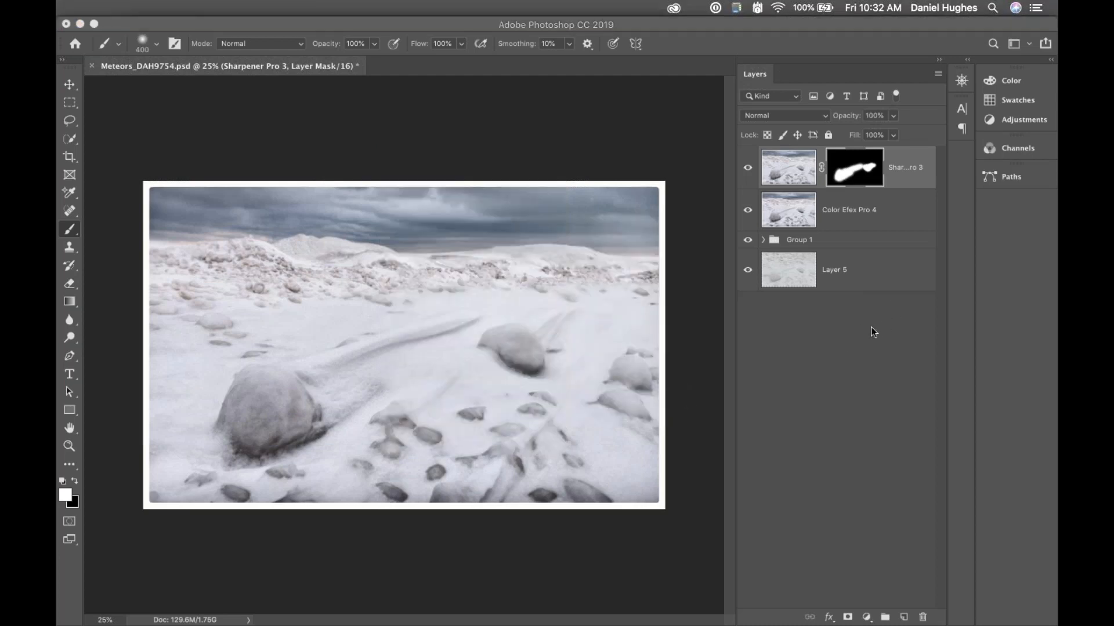